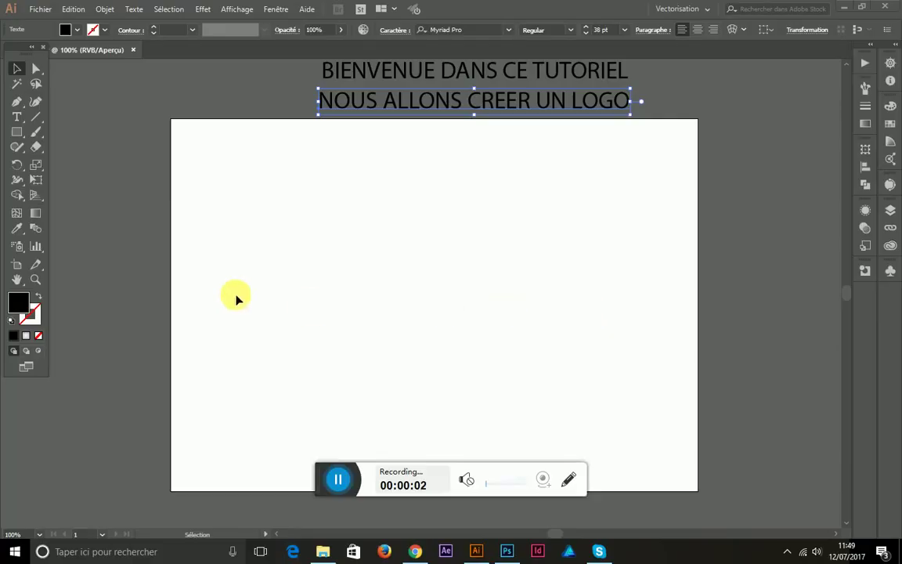
Step: Draw a text frame right of the artboard and type 'Nous allons choisir nos couleurs' over the placeholder
{"action": "left_click", "coordinate": [17, 116]}
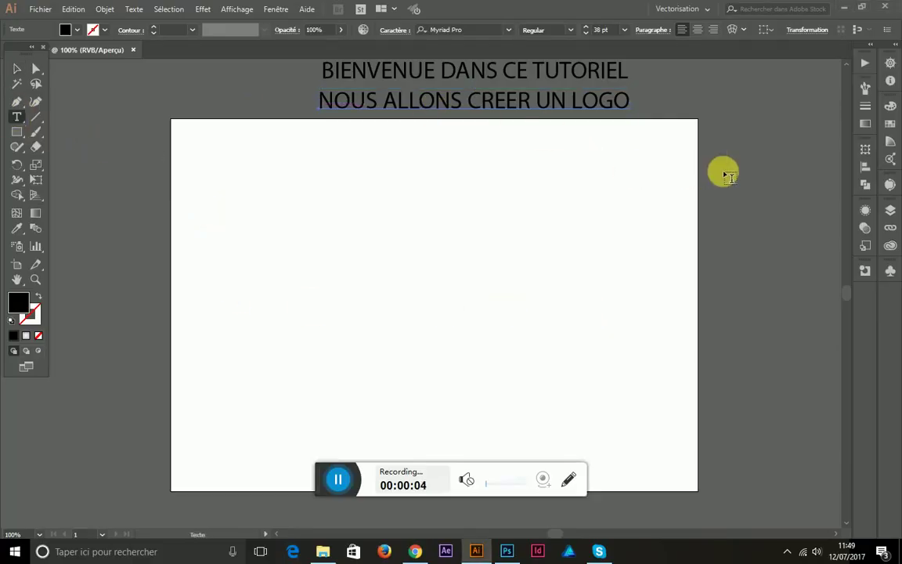
{"action": "left_click_drag", "start_coordinate": [697, 158], "coordinate": [820, 283]}
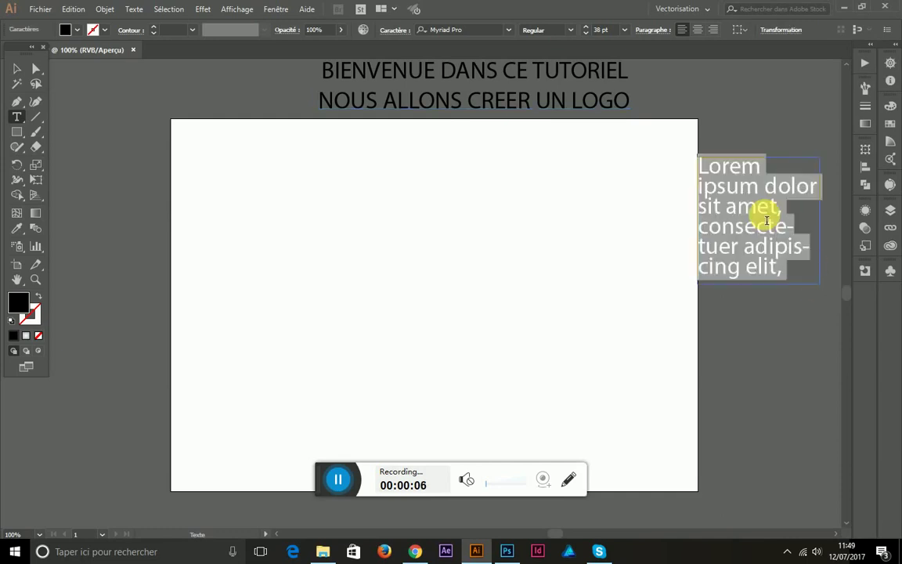
{"action": "type", "text": "Nous allons choisir nos couleurs"}
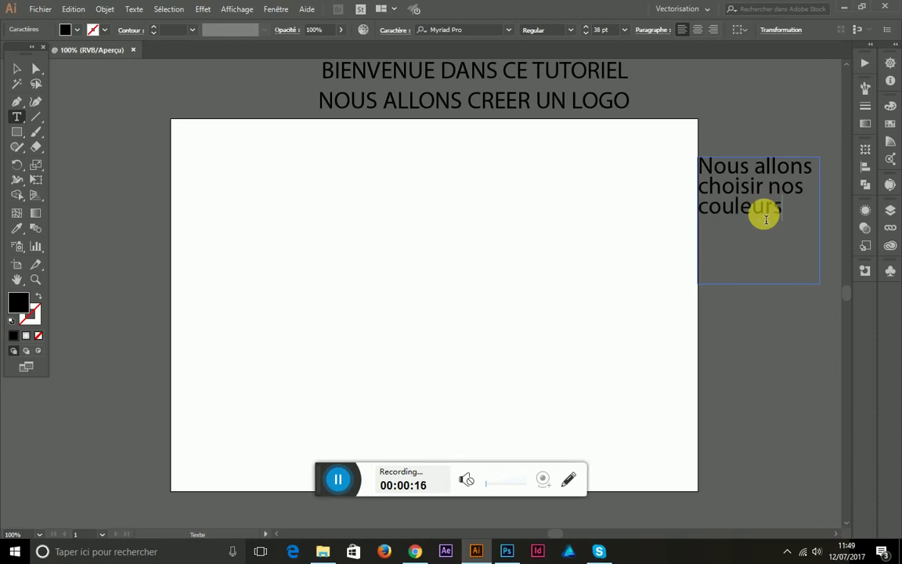
{"action": "left_click", "coordinate": [17, 132]}
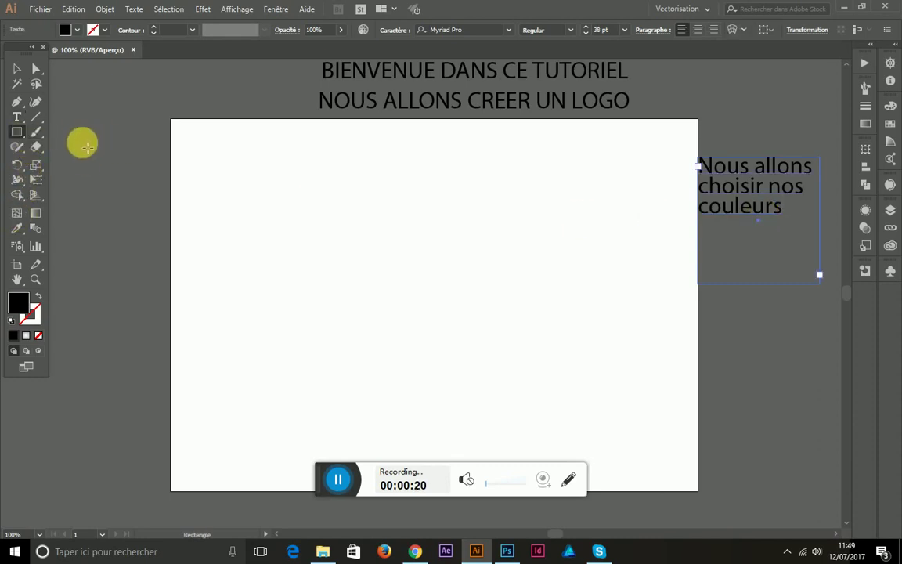
Step: Draw a black square left of the artboard and Alt-drag two copies stacked below it
{"action": "left_click_drag", "start_coordinate": [83, 143], "coordinate": [138, 195]}
{"action": "left_click", "coordinate": [18, 71]}
{"action": "left_click_drag", "start_coordinate": [120, 163], "coordinate": [113, 242]}
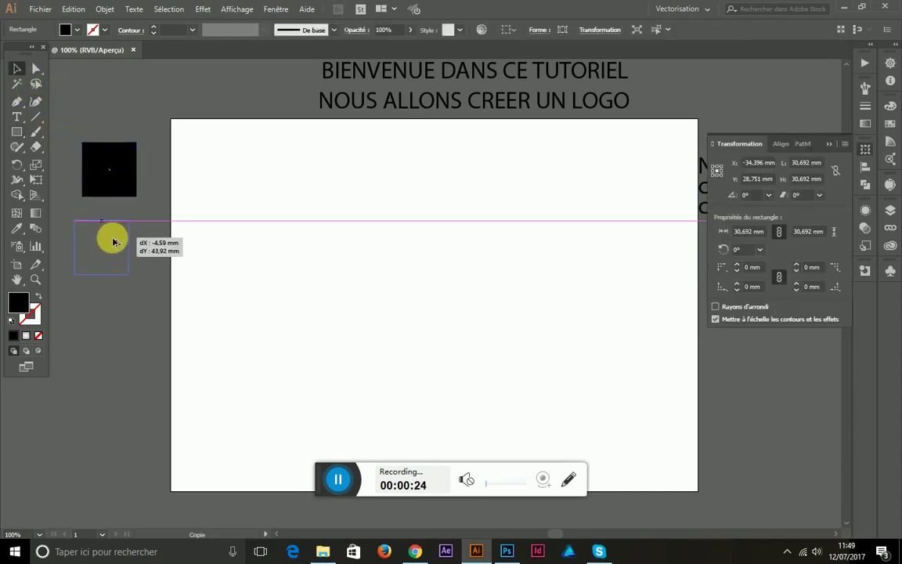
{"action": "mouse_move", "coordinate": [113, 241]}
{"action": "left_mouse_down"}
{"action": "mouse_move", "coordinate": [116, 232]}
{"action": "mouse_move", "coordinate": [114, 308]}
{"action": "left_mouse_up"}
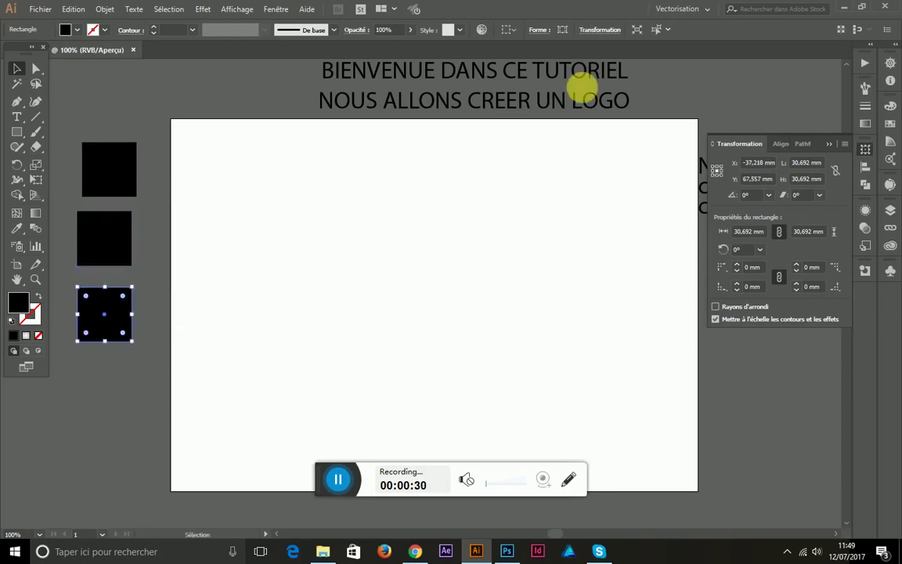
Step: Nudge the side text note slightly right and even out the top square's spacing
{"action": "left_click", "coordinate": [831, 145]}
{"action": "left_click_drag", "start_coordinate": [761, 181], "coordinate": [769, 205]}
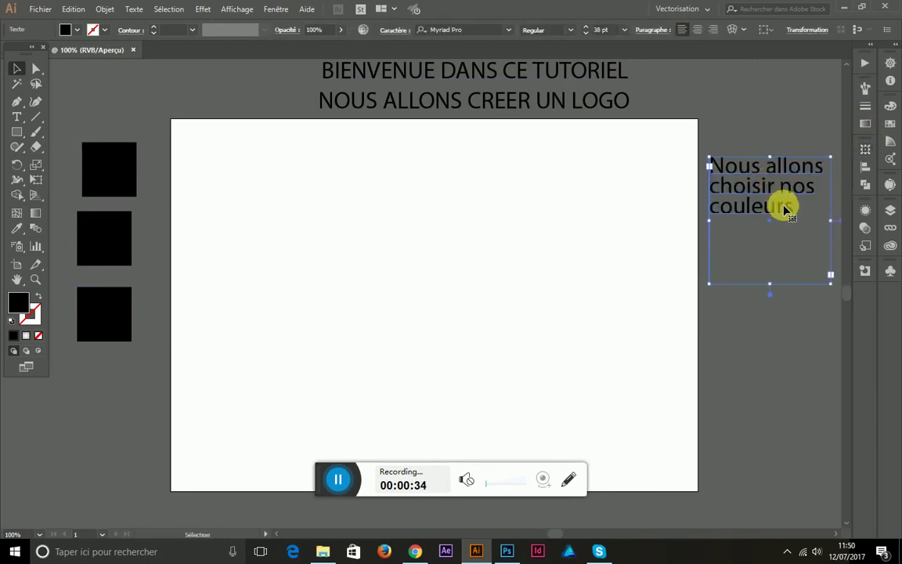
{"action": "left_click_drag", "start_coordinate": [117, 180], "coordinate": [109, 175]}
Step: Fill the top square red and the middle square orange (E03F0E)
{"action": "double_click", "coordinate": [21, 302]}
{"action": "left_click", "coordinate": [387, 77]}
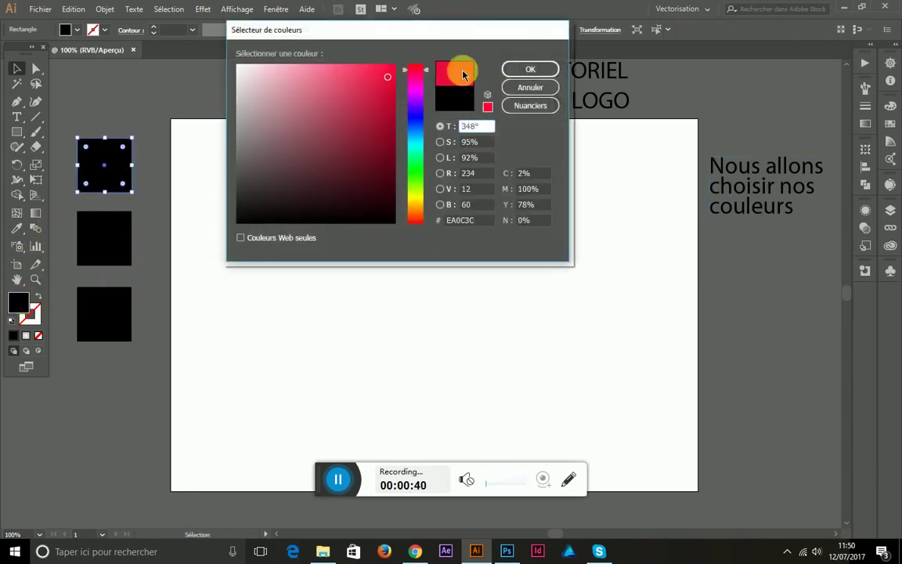
{"action": "left_click", "coordinate": [507, 69]}
{"action": "left_click", "coordinate": [117, 224]}
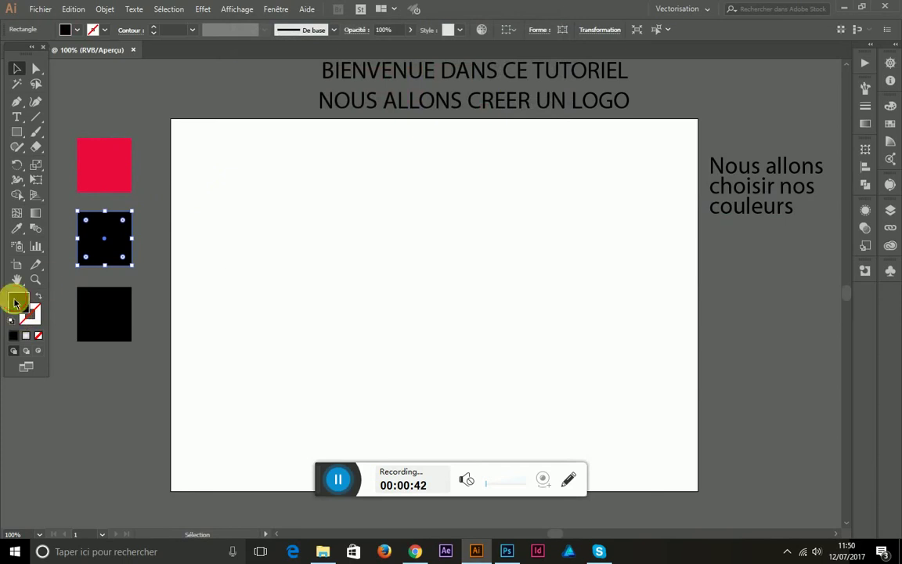
{"action": "double_click", "coordinate": [15, 302]}
{"action": "left_click", "coordinate": [415, 217]}
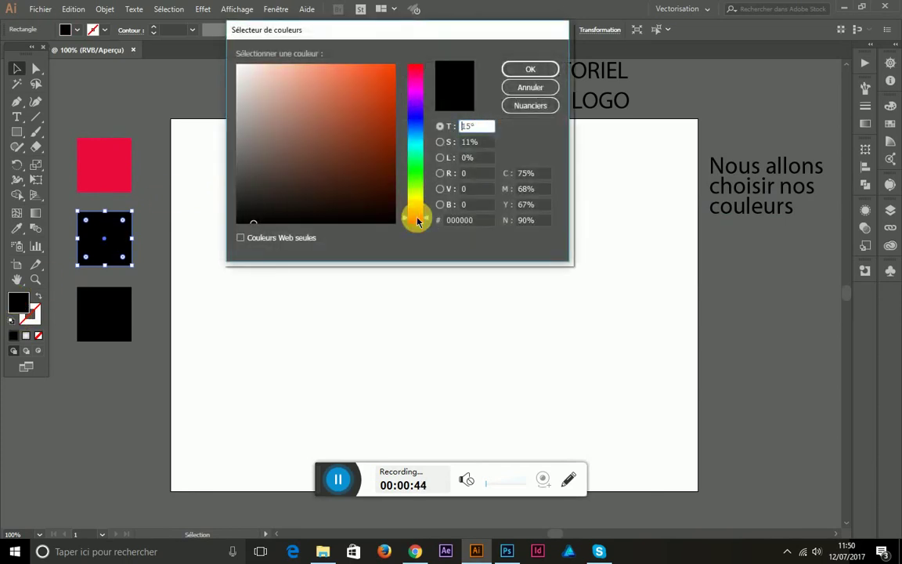
{"action": "left_click", "coordinate": [385, 83]}
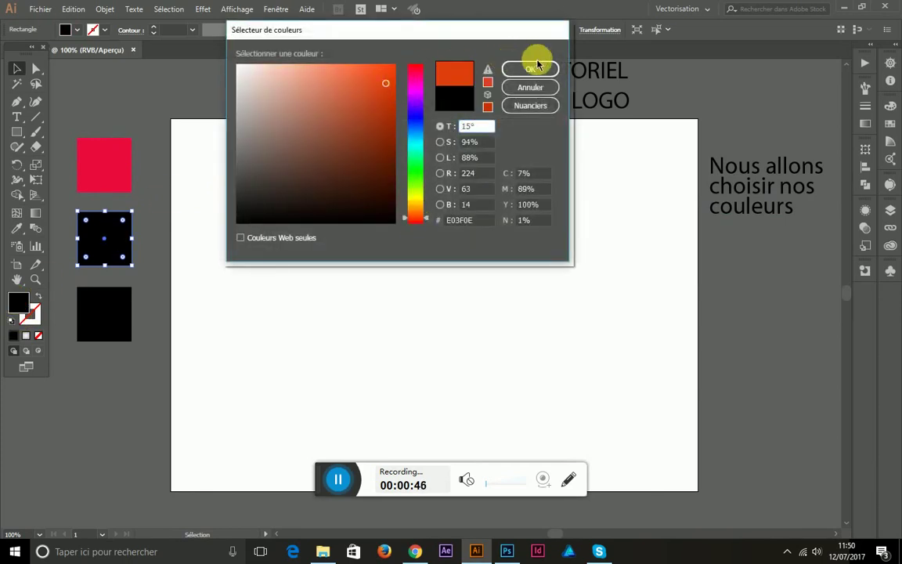
{"action": "left_click", "coordinate": [537, 68]}
Step: Fill the bottom square bright yellow and deselect it
{"action": "double_click", "coordinate": [82, 306]}
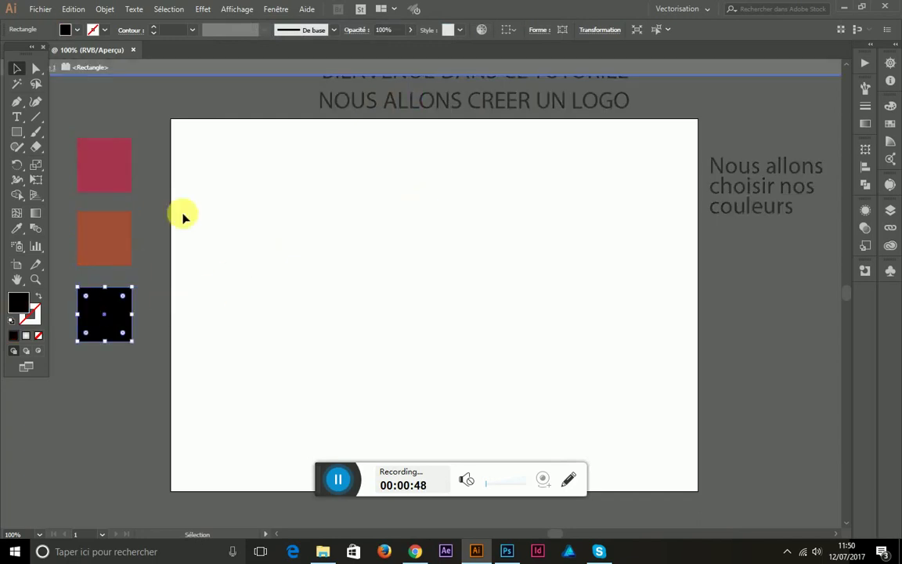
{"action": "double_click", "coordinate": [16, 301]}
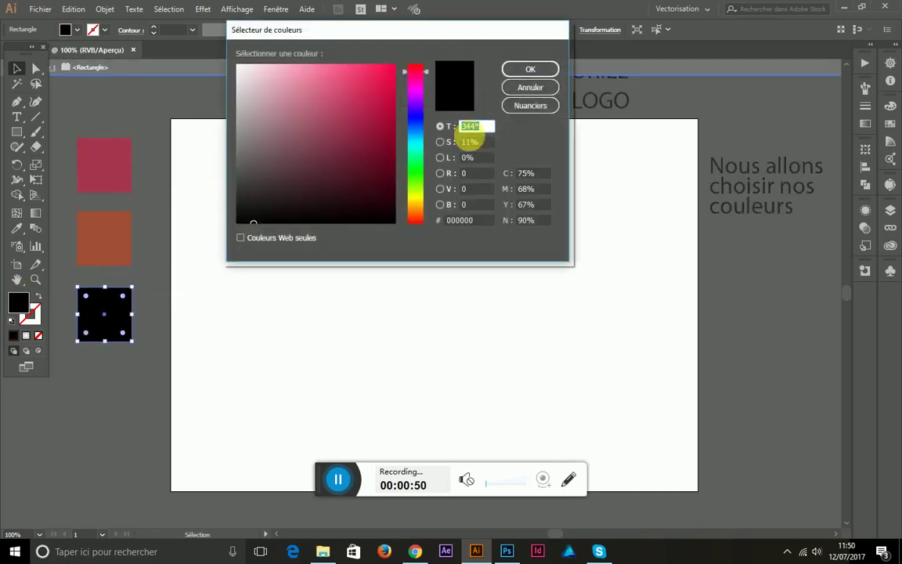
{"action": "left_click", "coordinate": [416, 201]}
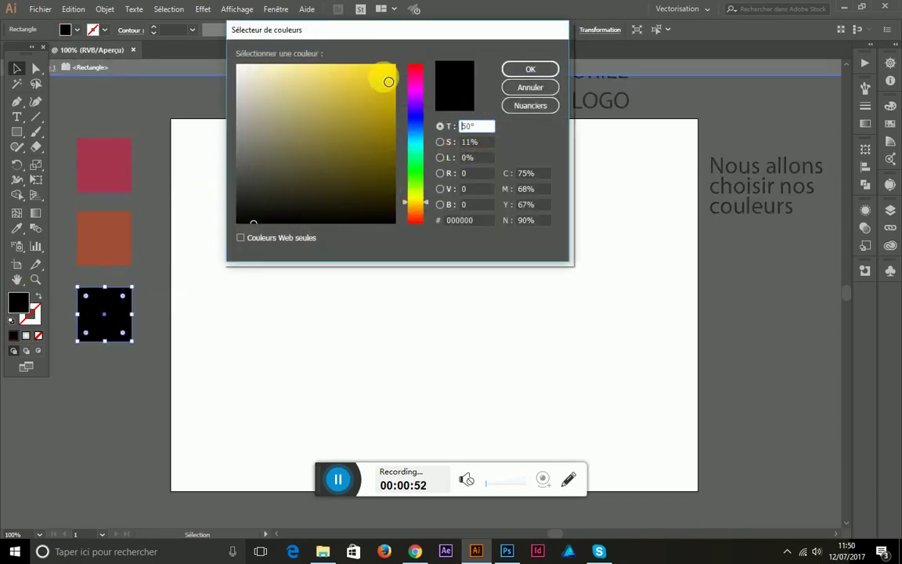
{"action": "left_click_drag", "start_coordinate": [388, 81], "coordinate": [397, 70]}
{"action": "left_click", "coordinate": [530, 69]}
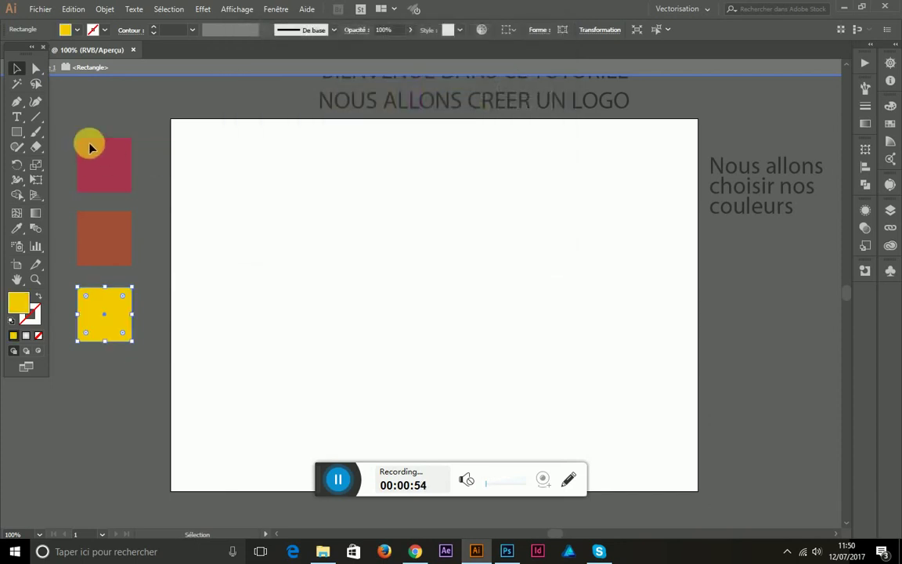
{"action": "left_click", "coordinate": [110, 109]}
Step: Replace the side note text with 'Voici maintenant que nous avons nos couleurs'
{"action": "left_click", "coordinate": [750, 204]}
{"action": "double_click", "coordinate": [749, 205]}
{"action": "mouse_move", "coordinate": [749, 205]}
{"action": "left_mouse_down"}
{"action": "mouse_move", "coordinate": [795, 217]}
{"action": "mouse_move", "coordinate": [720, 179]}
{"action": "left_mouse_up"}
{"action": "left_click", "coordinate": [806, 227]}
{"action": "key", "text": "BackSpace"}
{"action": "type", "text": "Voic"}
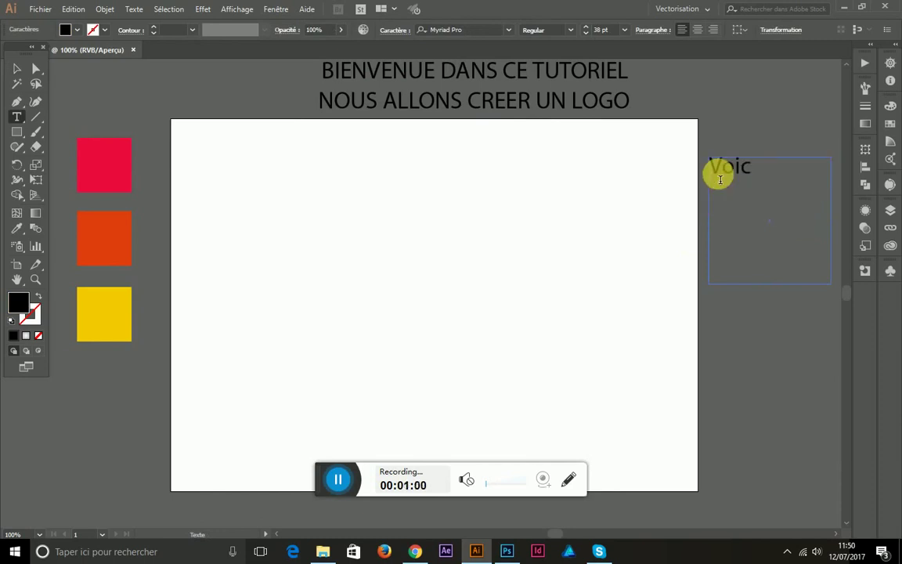
{"action": "type", "text": "i maintenant que"}
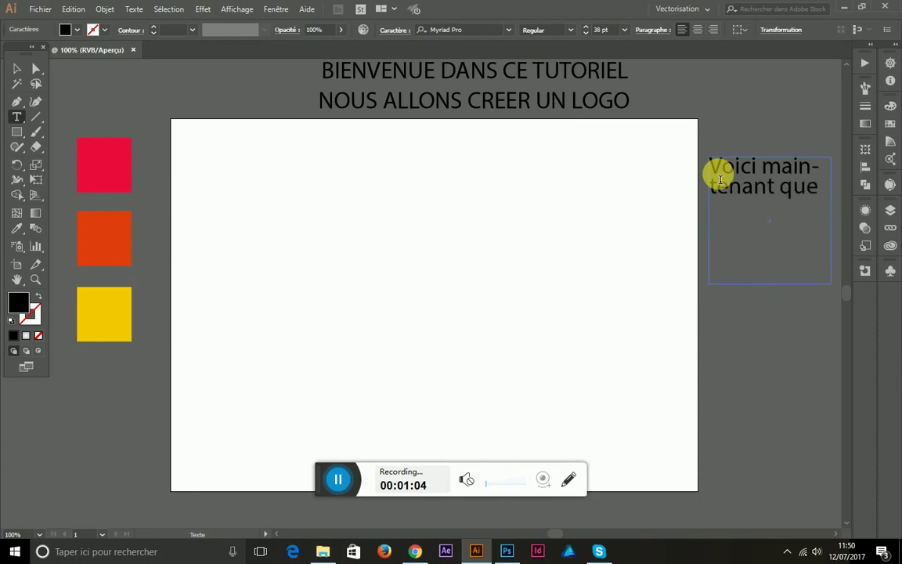
{"action": "type", "text": " nous avon"}
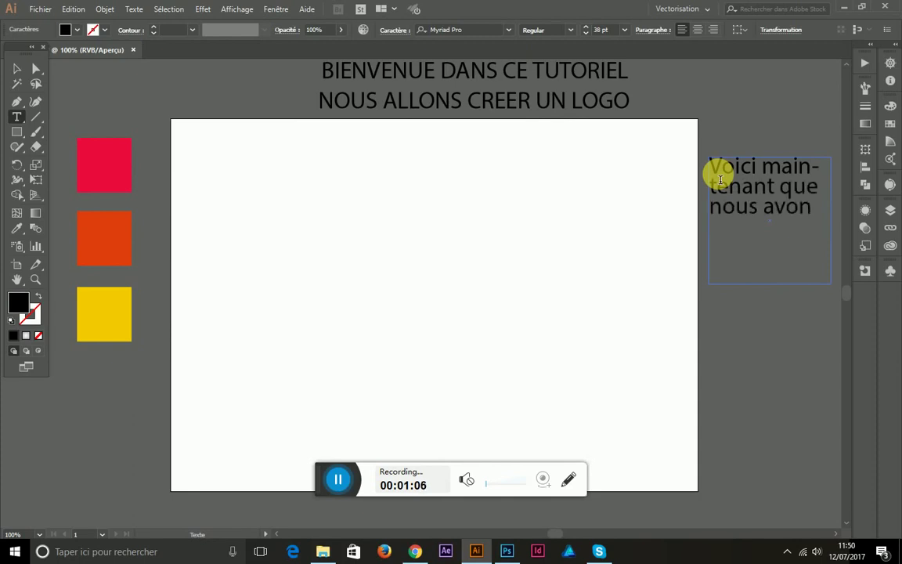
{"action": "type", "text": "s nos couleurs"}
{"action": "key", "text": "Escape"}
Step: Reduce the whole note's font size to 26 pt
{"action": "left_click", "coordinate": [705, 191]}
{"action": "key", "text": "ctrl+a"}
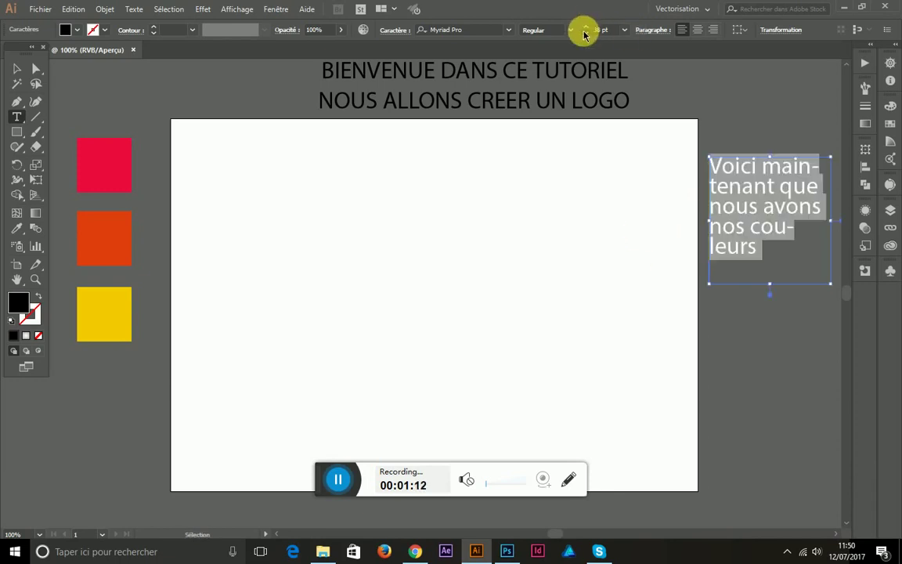
{"action": "left_click", "coordinate": [584, 34]}
{"action": "left_click", "coordinate": [584, 33]}
{"action": "left_click", "coordinate": [584, 33]}
{"action": "left_click", "coordinate": [584, 33]}
{"action": "left_click", "coordinate": [584, 33]}
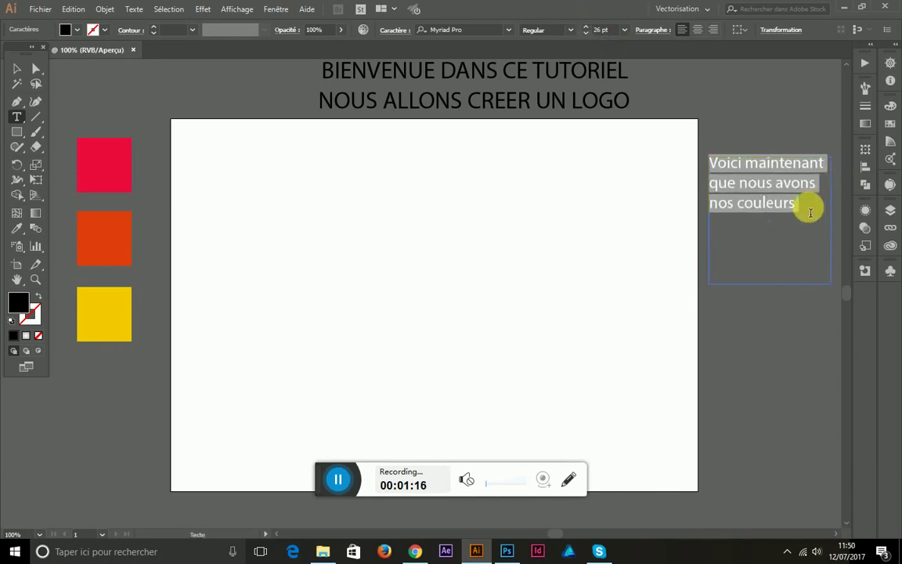
{"action": "left_click", "coordinate": [810, 212]}
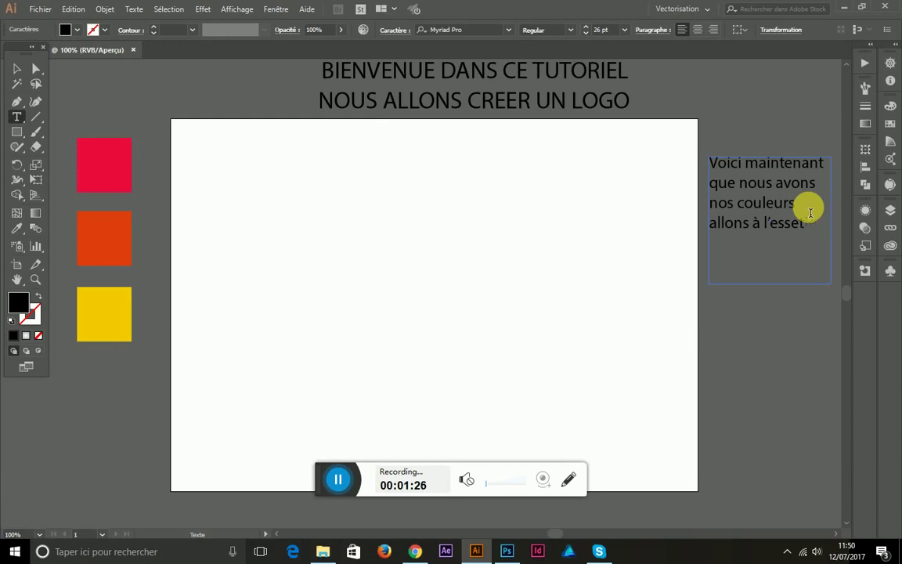
Step: Clear the note text and start retyping it with 'créons'
{"action": "type", "text": "ielm"}
{"action": "key", "text": "BackSpace"}
{"action": "key", "text": "ctrl+a"}
{"action": "type", "text": "cr"}
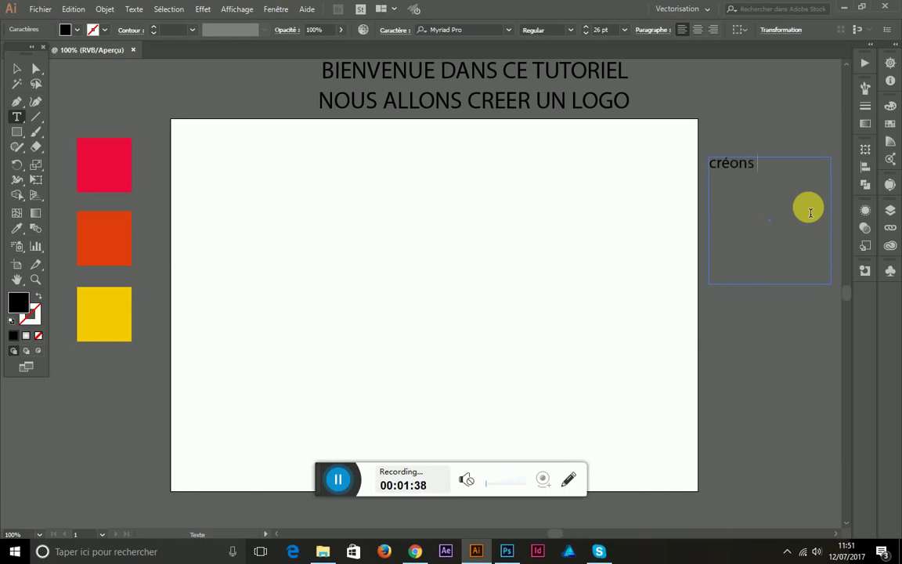
Step: Show the Symbols panel and retype the note as 'Raccourcie pour repéter les actions'
{"action": "left_click", "coordinate": [889, 270]}
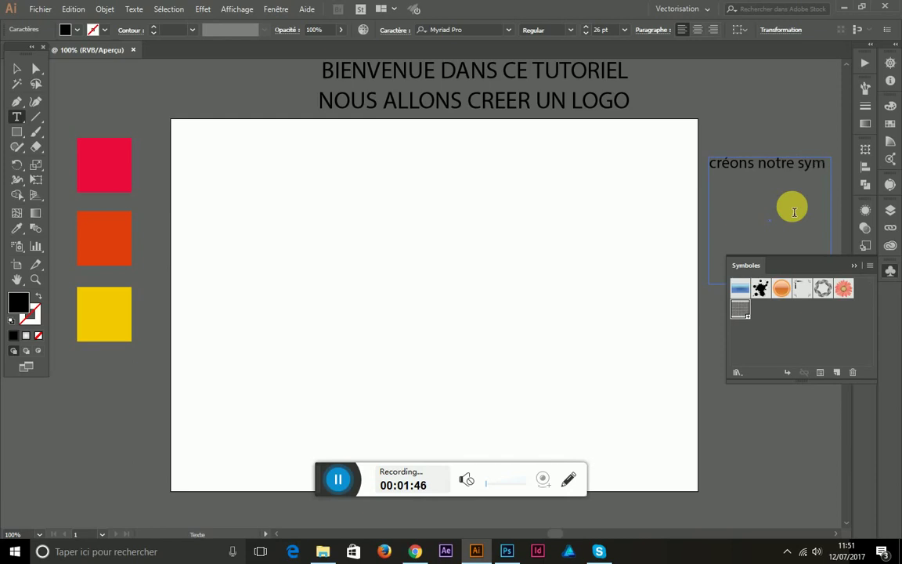
{"action": "type", "text": "mbole"}
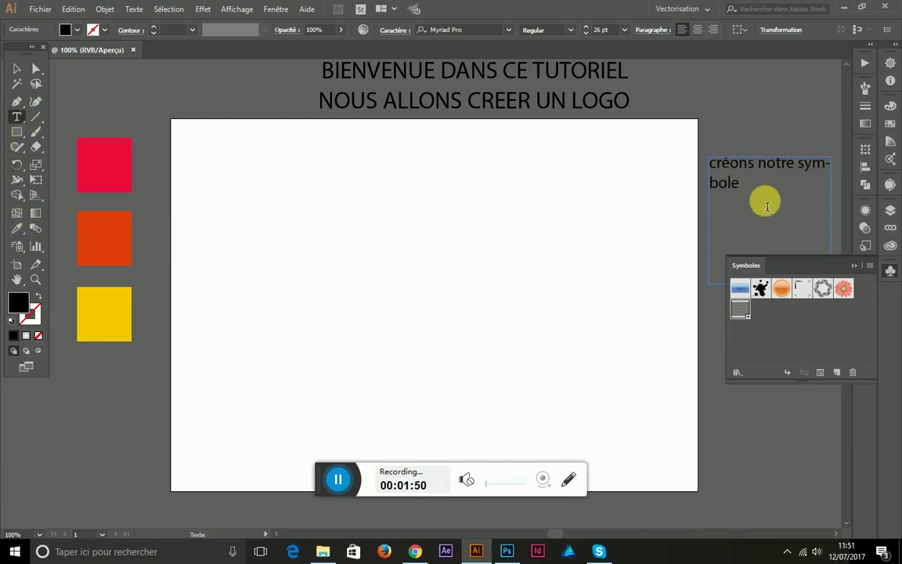
{"action": "left_click_drag", "start_coordinate": [767, 206], "coordinate": [709, 161]}
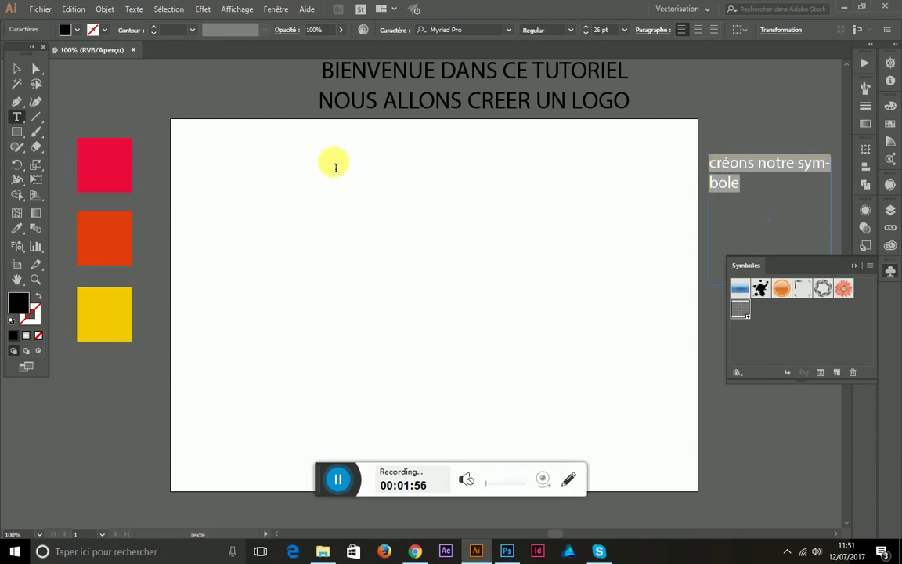
{"action": "type", "text": "Raccourcie pour repéter les a"}
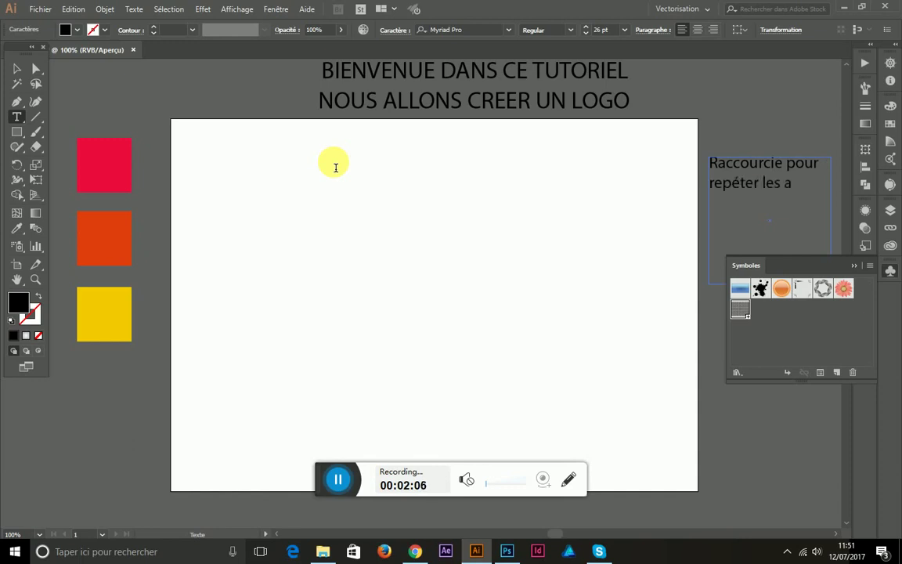
{"action": "type", "text": "s"}
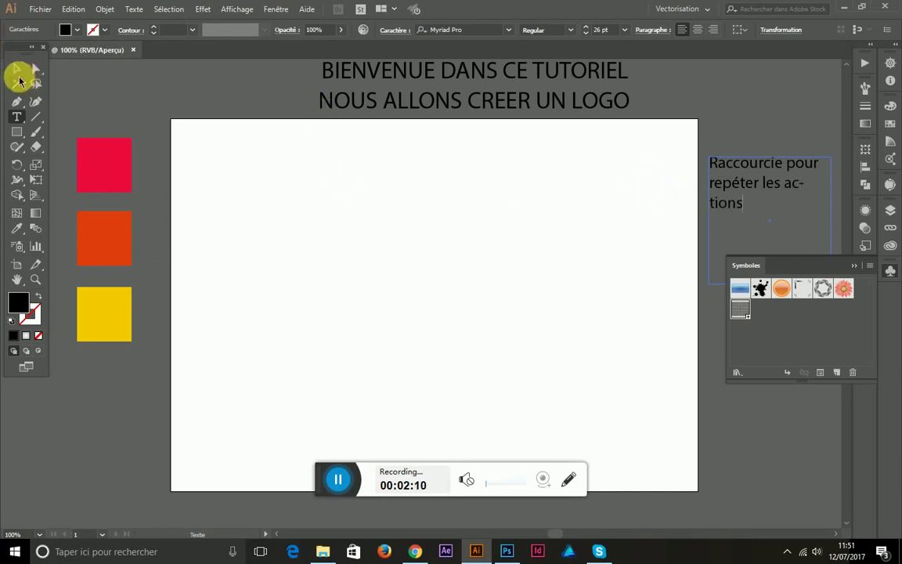
Step: Widen the note's frame leftward and add a 'CTRL + D' line beneath
{"action": "left_click", "coordinate": [17, 72]}
{"action": "left_click_drag", "start_coordinate": [708, 220], "coordinate": [697, 217]}
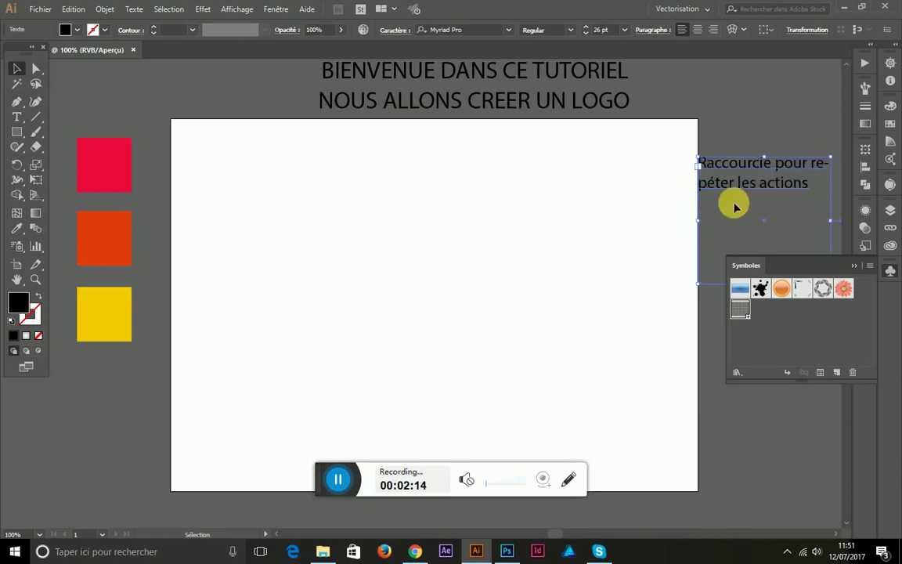
{"action": "left_click", "coordinate": [817, 186]}
{"action": "double_click", "coordinate": [811, 188]}
{"action": "type", "text": "CTRL + D"}
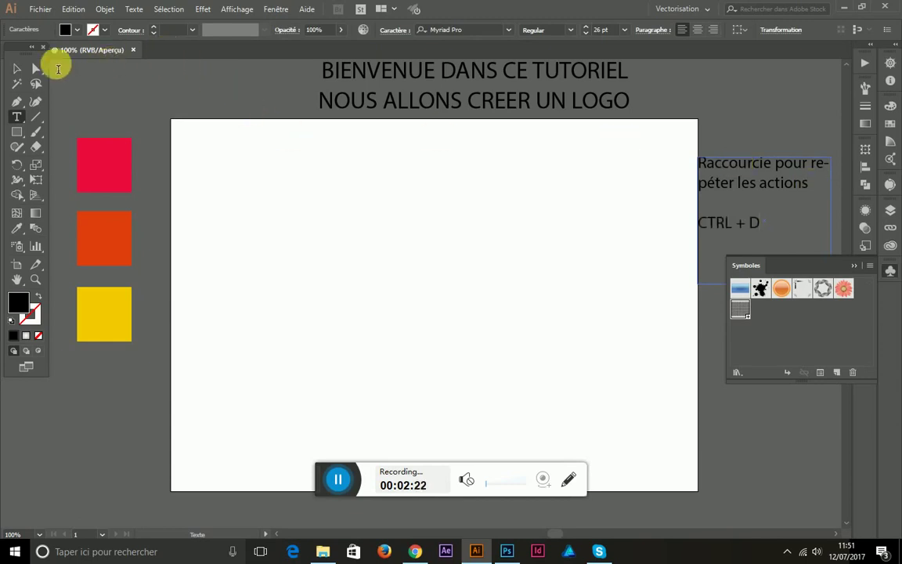
{"action": "left_click", "coordinate": [16, 69]}
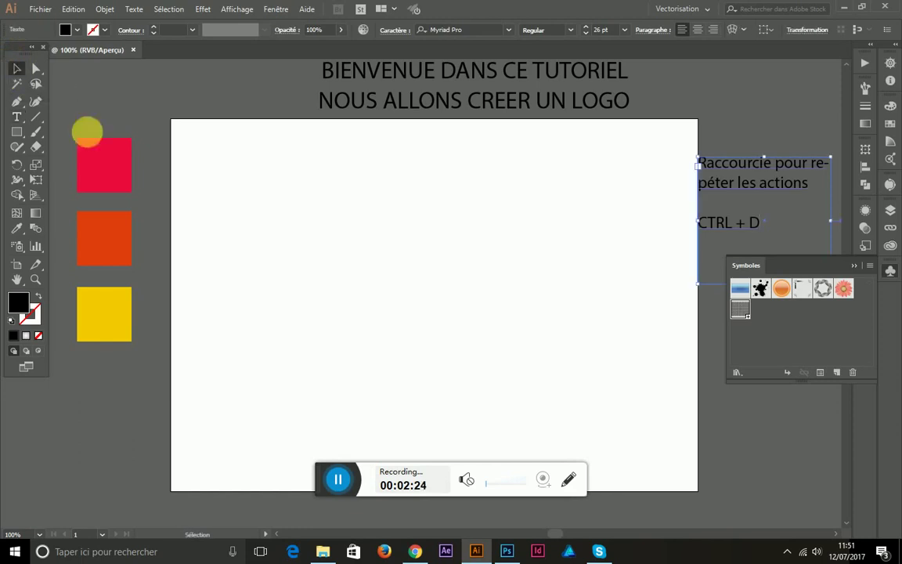
Step: Draw a 3.175 mm black circle near the artboard's top-left corner and select it
{"action": "left_click_drag", "start_coordinate": [17, 131], "coordinate": [55, 161]}
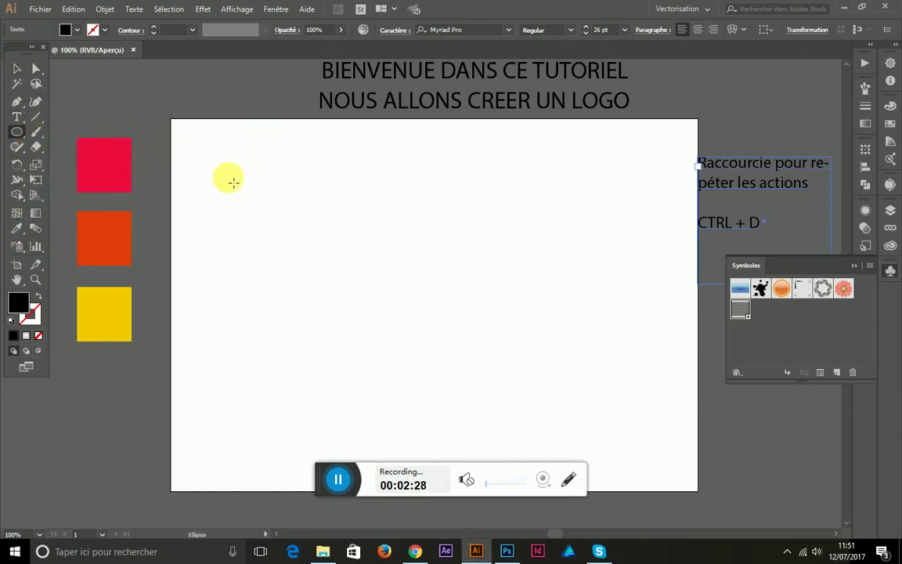
{"action": "left_click_drag", "start_coordinate": [193, 148], "coordinate": [204, 161]}
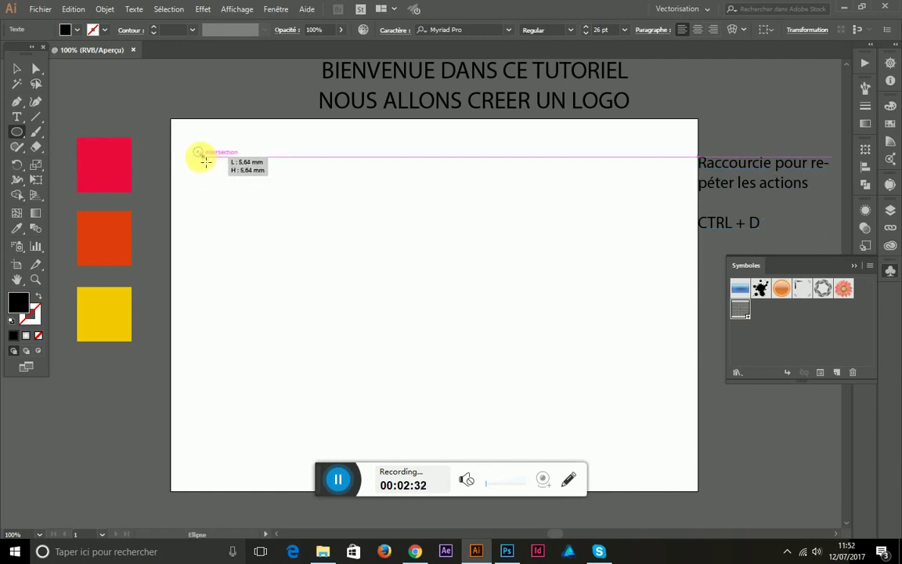
{"action": "left_click_drag", "start_coordinate": [204, 161], "coordinate": [202, 156]}
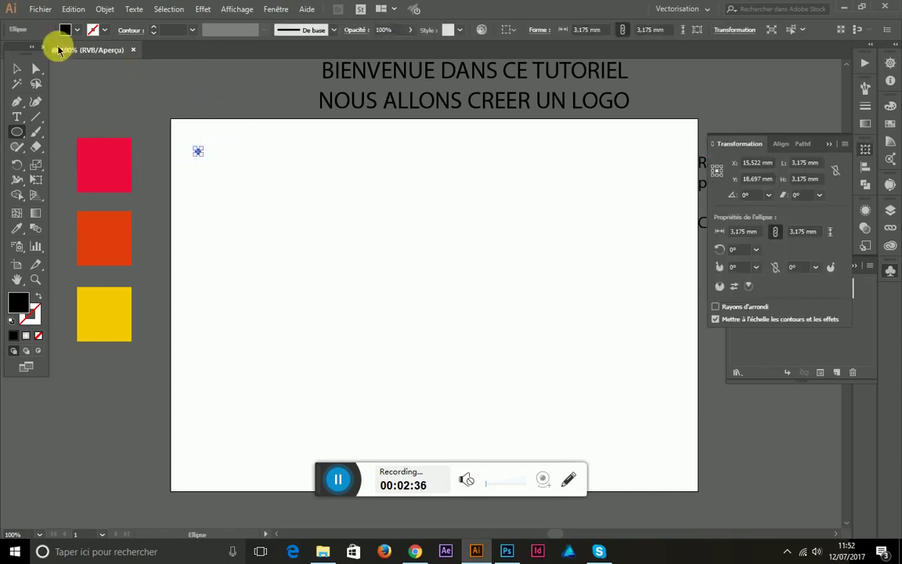
{"action": "left_click", "coordinate": [22, 70]}
{"action": "left_click", "coordinate": [205, 119]}
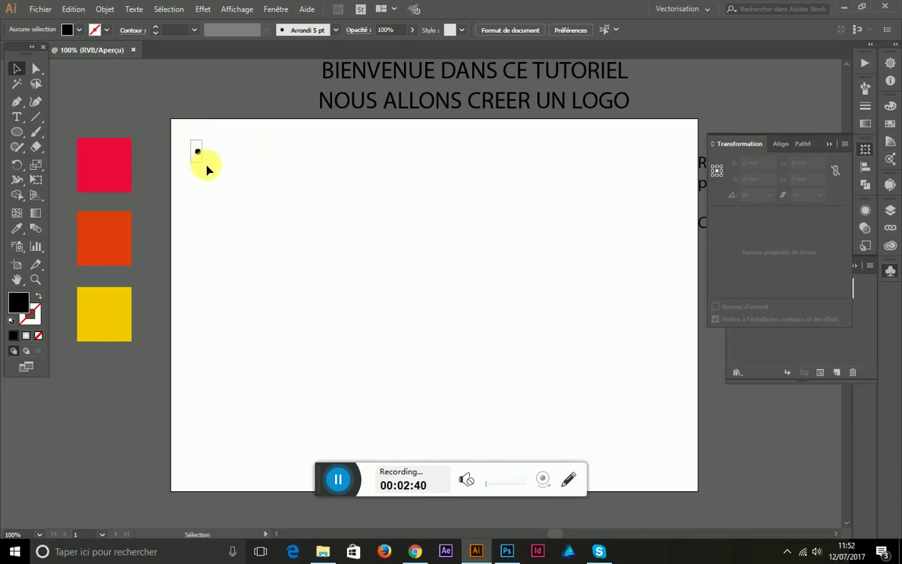
{"action": "left_click", "coordinate": [199, 153]}
{"action": "right_click", "coordinate": [198, 152]}
{"action": "mouse_move", "coordinate": [244, 331]}
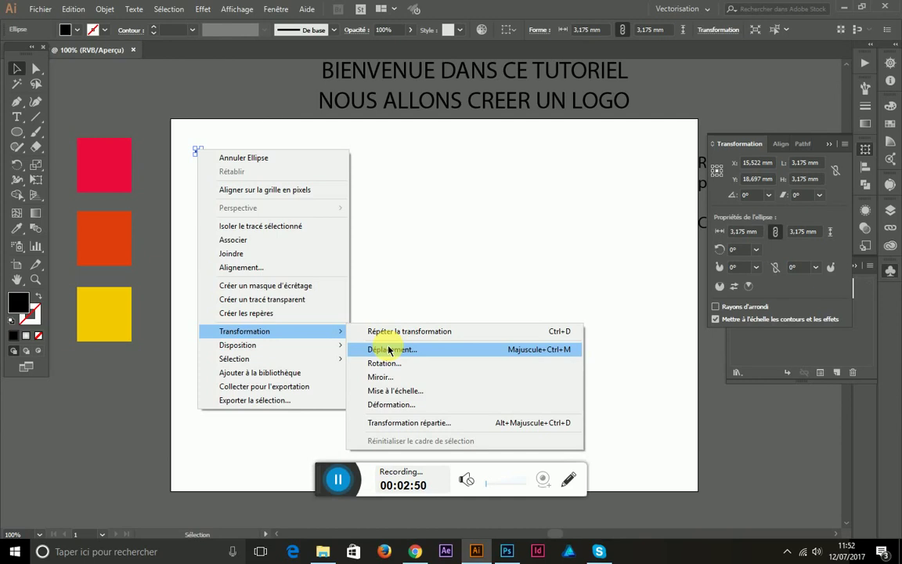
Step: In the Déplacement move dialog with preview on, set Distance to 5 mm
{"action": "left_click", "coordinate": [389, 349]}
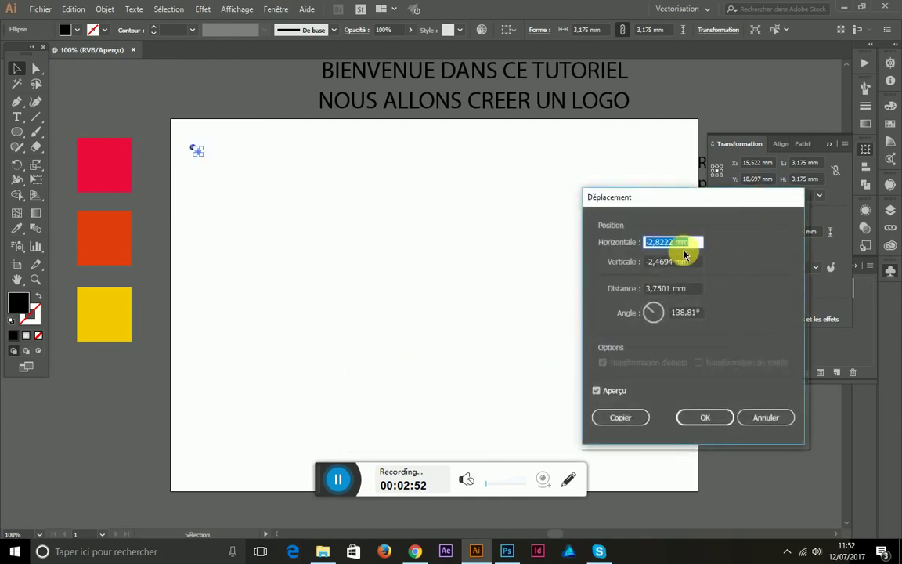
{"action": "left_click", "coordinate": [597, 391]}
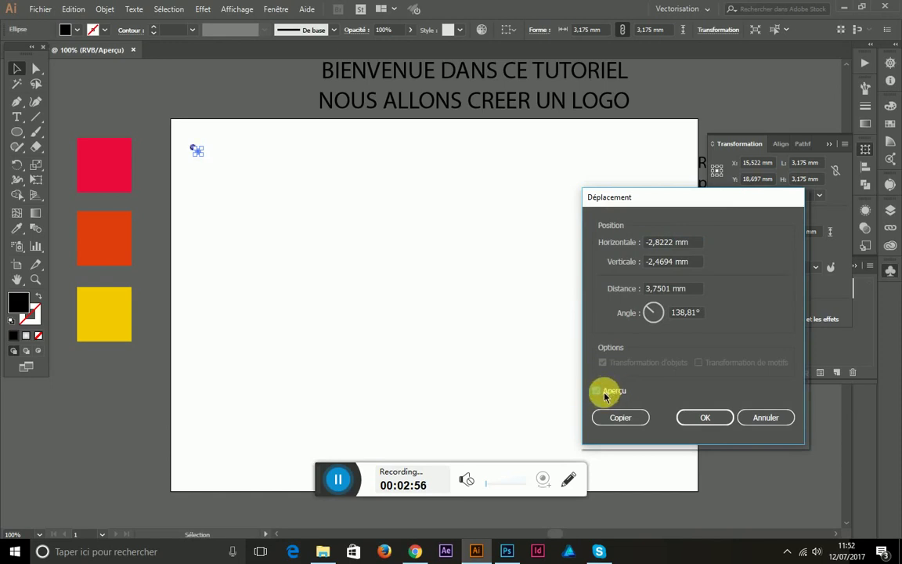
{"action": "left_click_drag", "start_coordinate": [694, 198], "coordinate": [530, 141]}
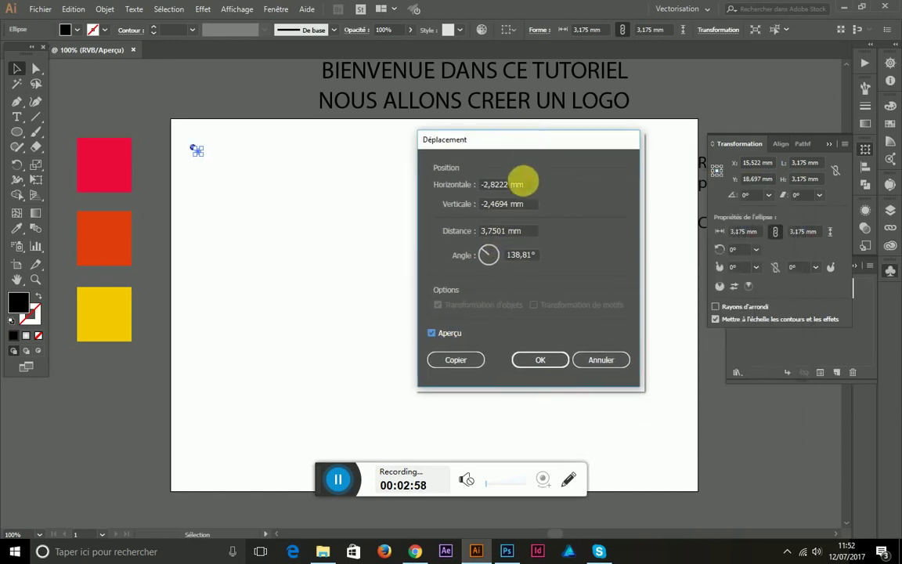
{"action": "left_click", "coordinate": [526, 234]}
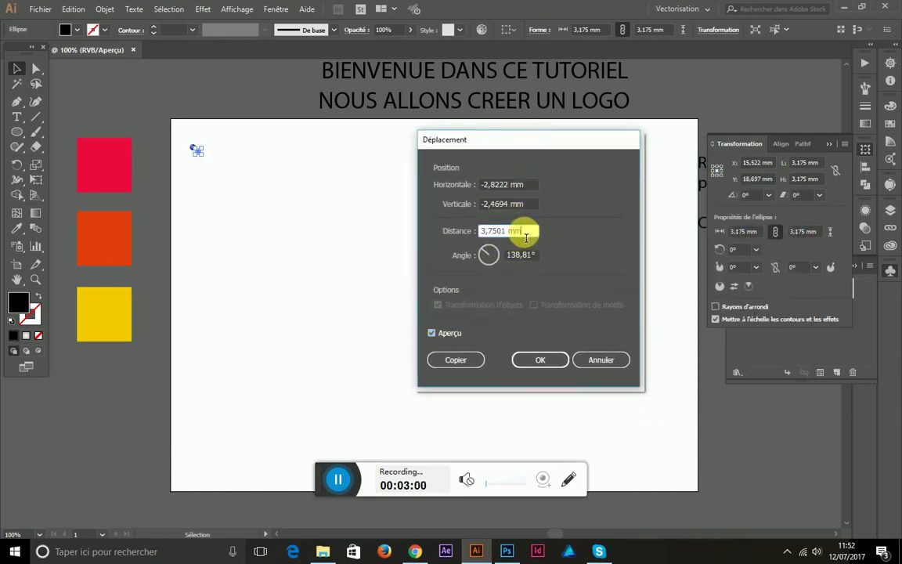
{"action": "left_click_drag", "start_coordinate": [526, 234], "coordinate": [462, 236]}
{"action": "type", "text": "5"}
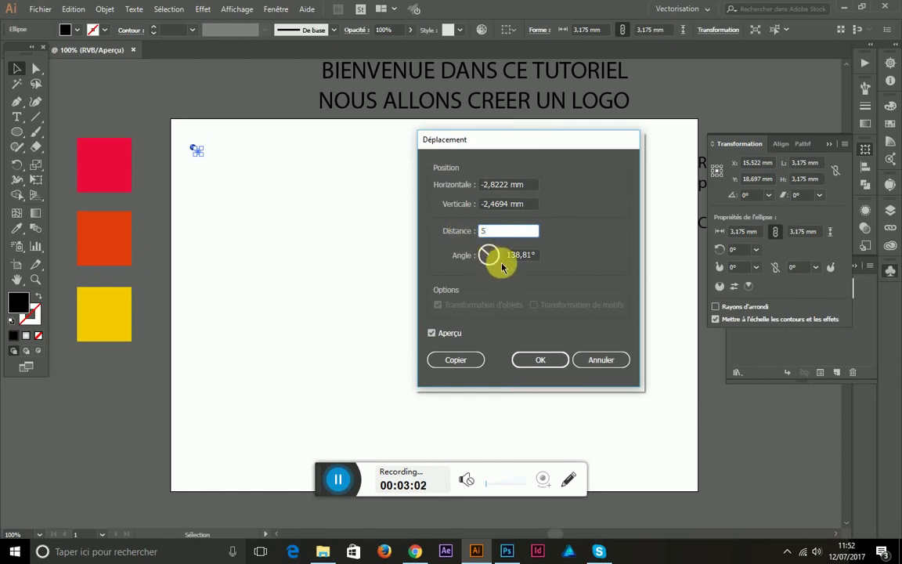
{"action": "left_click", "coordinate": [532, 256]}
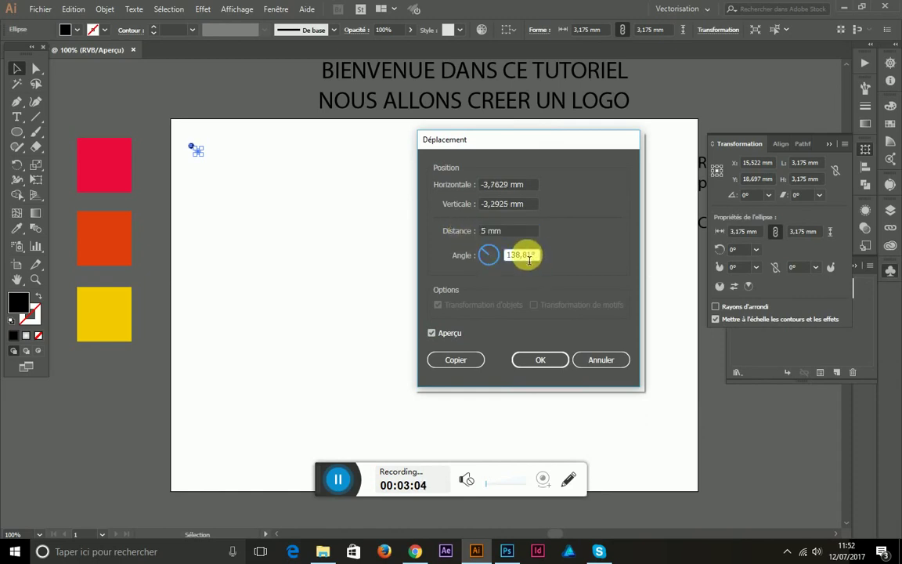
Step: Set the move angle to 0° and create the copy with Copier
{"action": "type", "text": "11"}
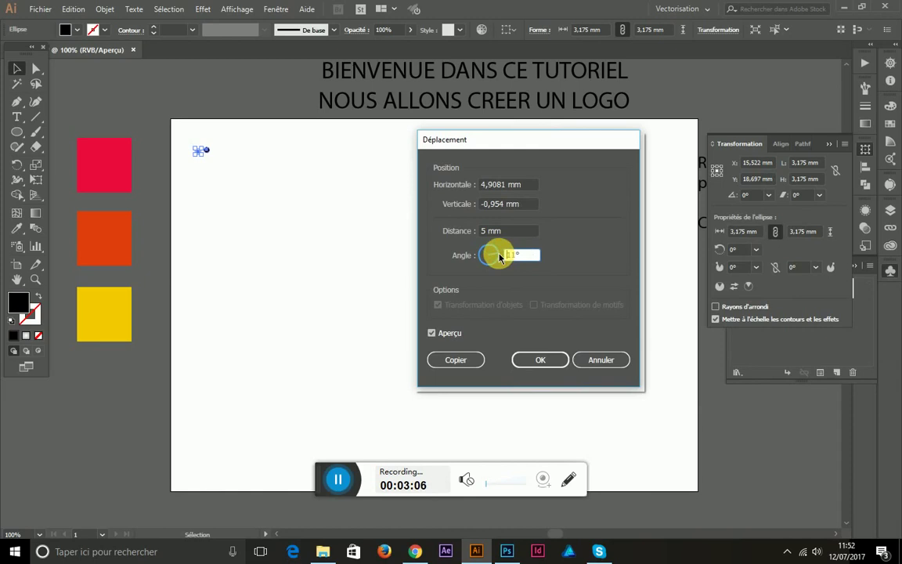
{"action": "key", "text": "Down"}
{"action": "key", "text": "Down"}
{"action": "type", "text": "0"}
{"action": "left_click", "coordinate": [520, 232]}
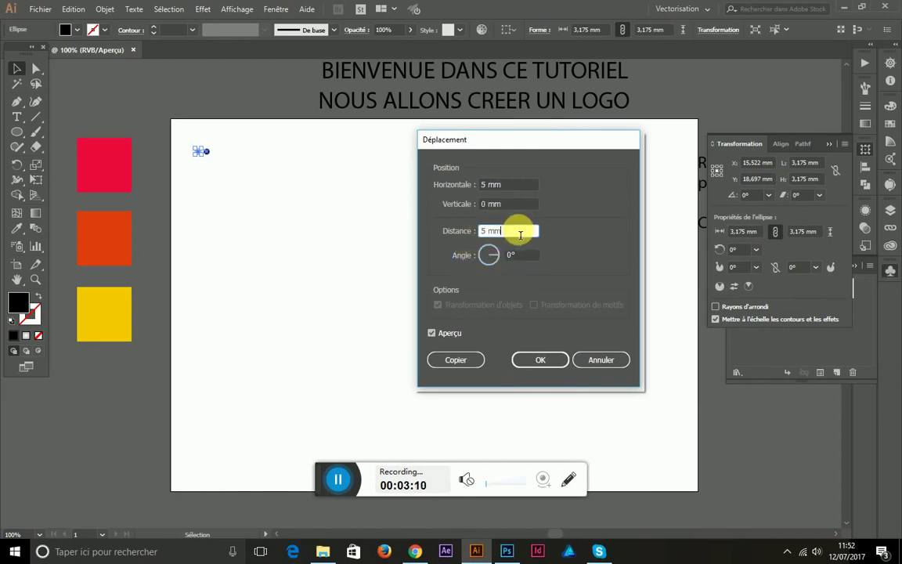
{"action": "left_click", "coordinate": [508, 253]}
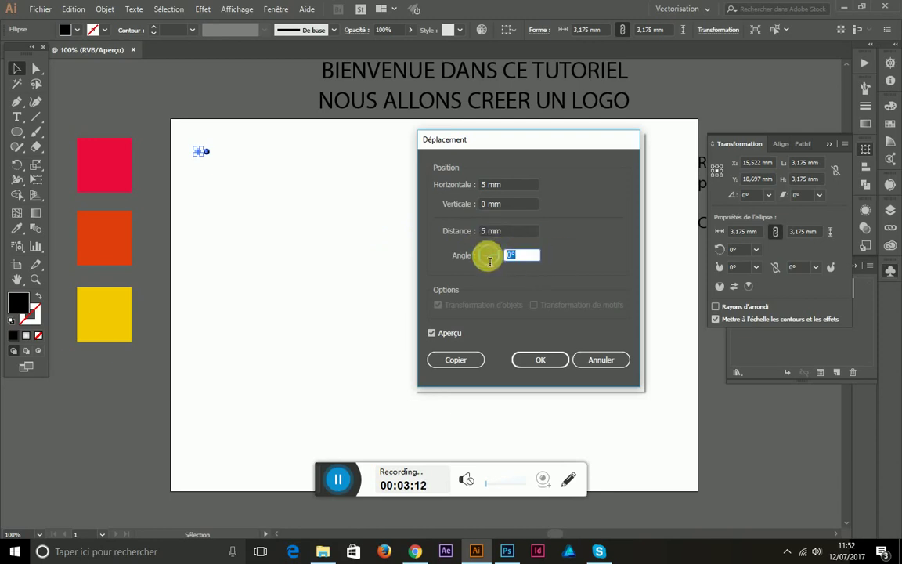
{"action": "left_click", "coordinate": [520, 256]}
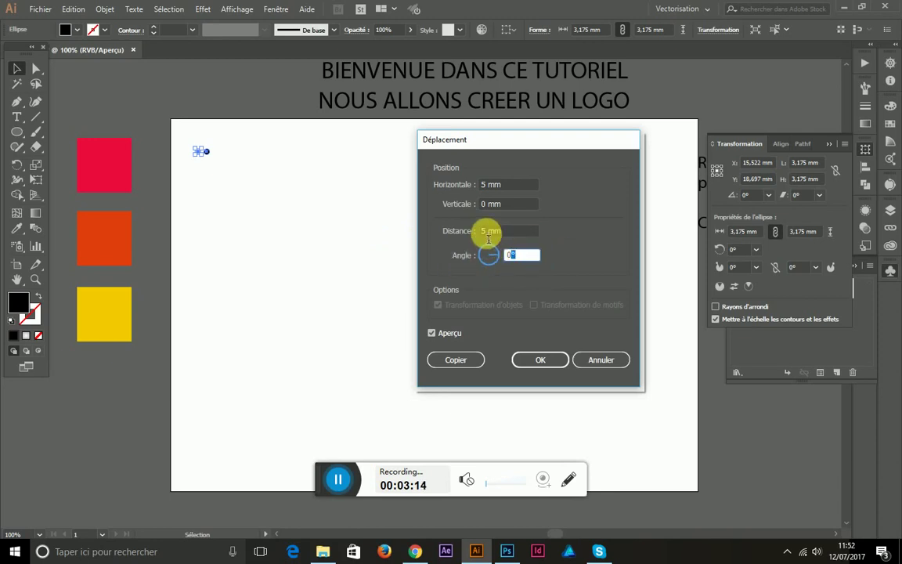
{"action": "double_click", "coordinate": [484, 231]}
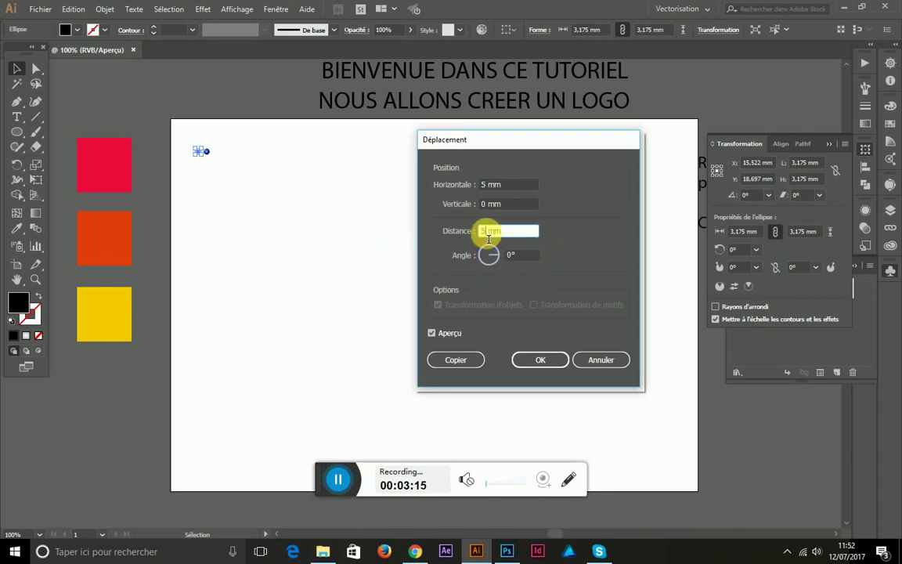
{"action": "left_click", "coordinate": [462, 360]}
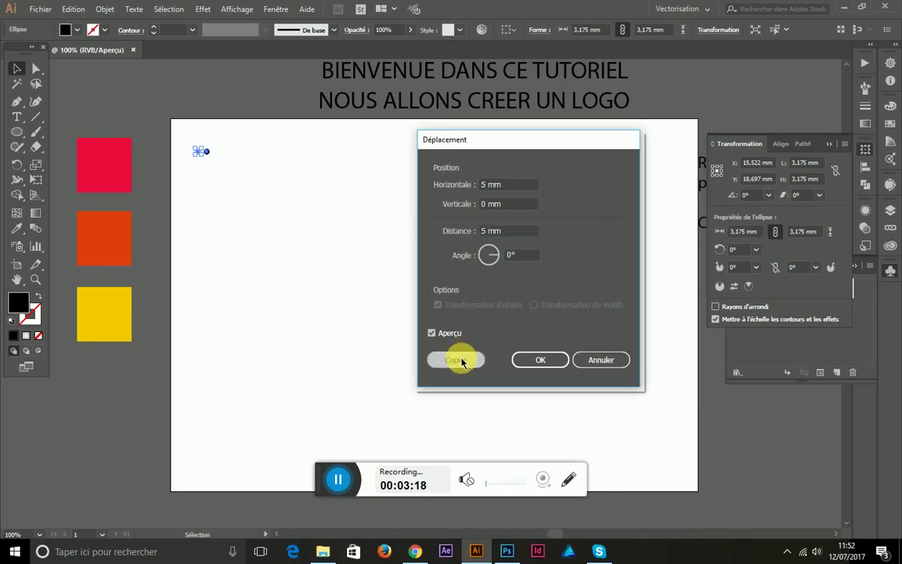
{"action": "left_click", "coordinate": [179, 137]}
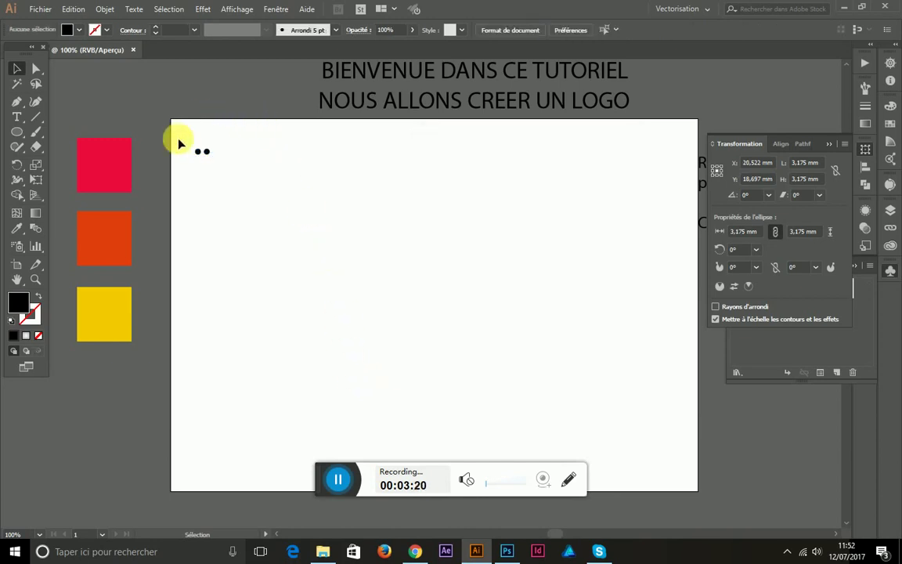
Step: Repeat the 5 mm copy with Ctrl+D to build a full dot row, then select the whole row
{"action": "key", "text": "a"}
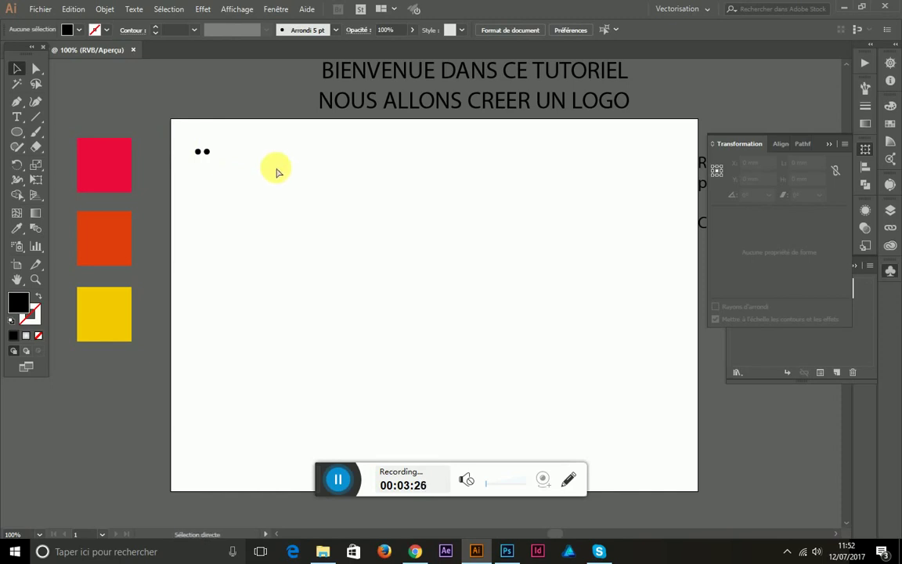
{"action": "key", "text": "v"}
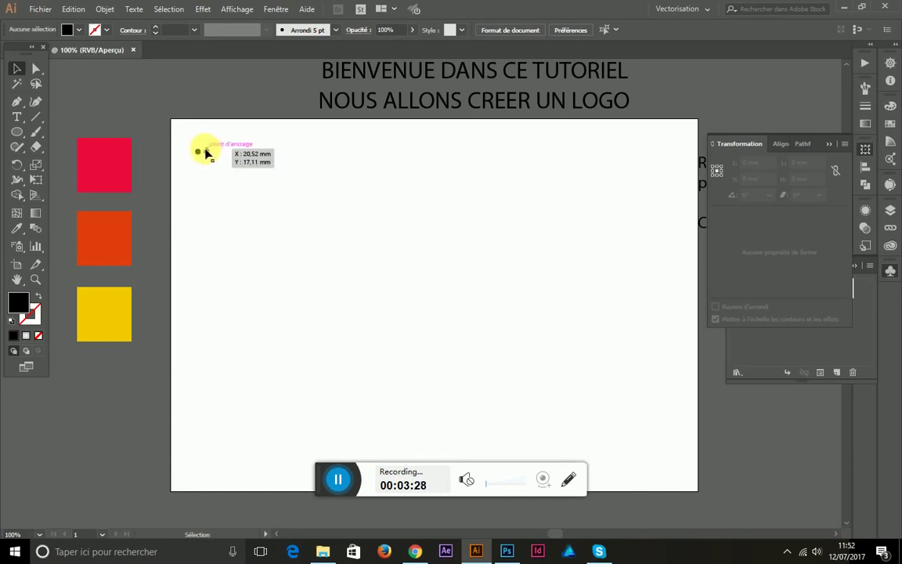
{"action": "left_click", "coordinate": [205, 151]}
{"action": "key", "text": "a"}
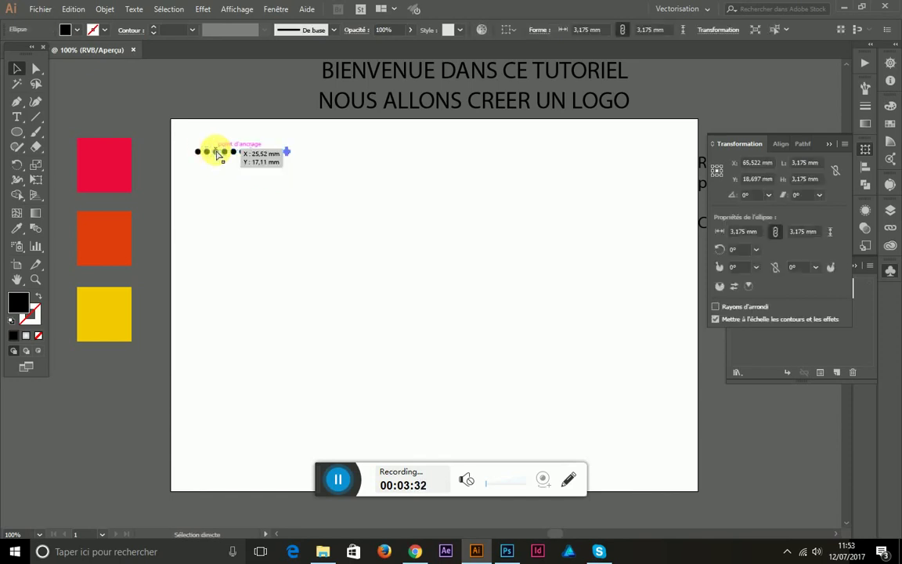
{"action": "key", "text": "ctrl+d"}
{"action": "key", "text": "ctrl+d"}
{"action": "key", "text": "ctrl+d"}
{"action": "key", "text": "ctrl+d"}
{"action": "key", "text": "ctrl+d"}
{"action": "key", "text": "ctrl+d"}
{"action": "key", "text": "ctrl+d"}
{"action": "key", "text": "ctrl+d"}
{"action": "key", "text": "ctrl+d"}
{"action": "key", "text": "ctrl+d"}
{"action": "key", "text": "ctrl+d"}
{"action": "key", "text": "ctrl+d"}
{"action": "key", "text": "ctrl+d"}
{"action": "key", "text": "ctrl+d"}
{"action": "key", "text": "ctrl+d"}
{"action": "key", "text": "ctrl+d"}
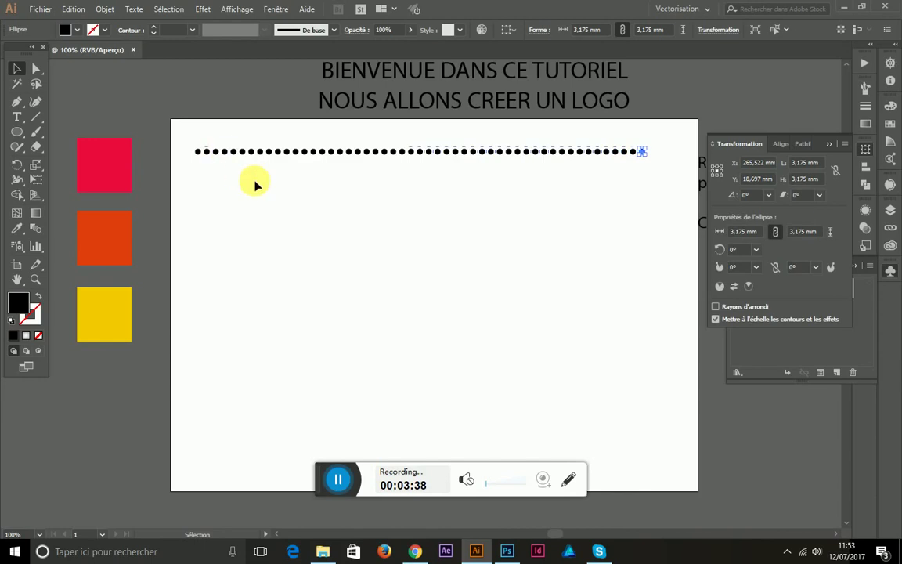
{"action": "left_click", "coordinate": [255, 183]}
{"action": "left_click_drag", "start_coordinate": [681, 162], "coordinate": [187, 138]}
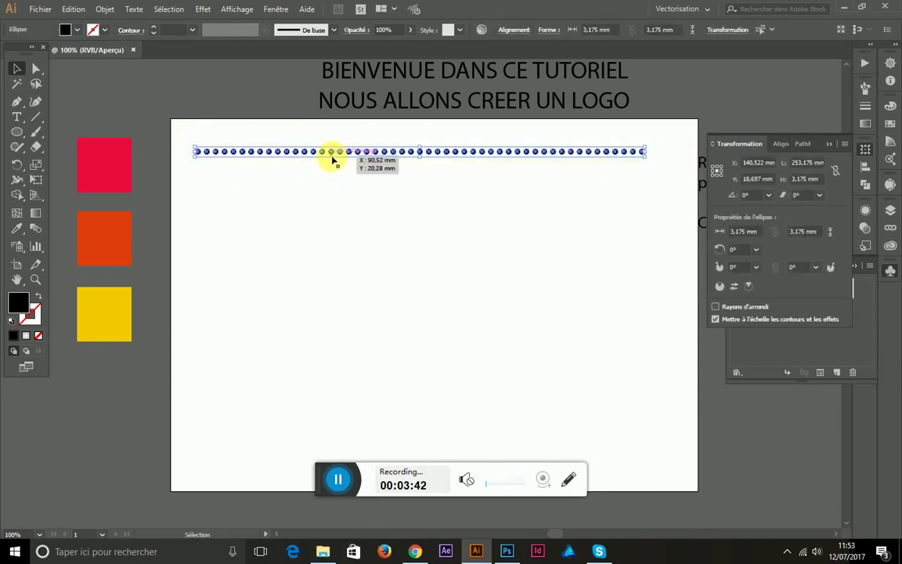
Step: Copy the selected dot row 5 mm downward through the Déplacement dialog with a negative angle
{"action": "right_click", "coordinate": [334, 156]}
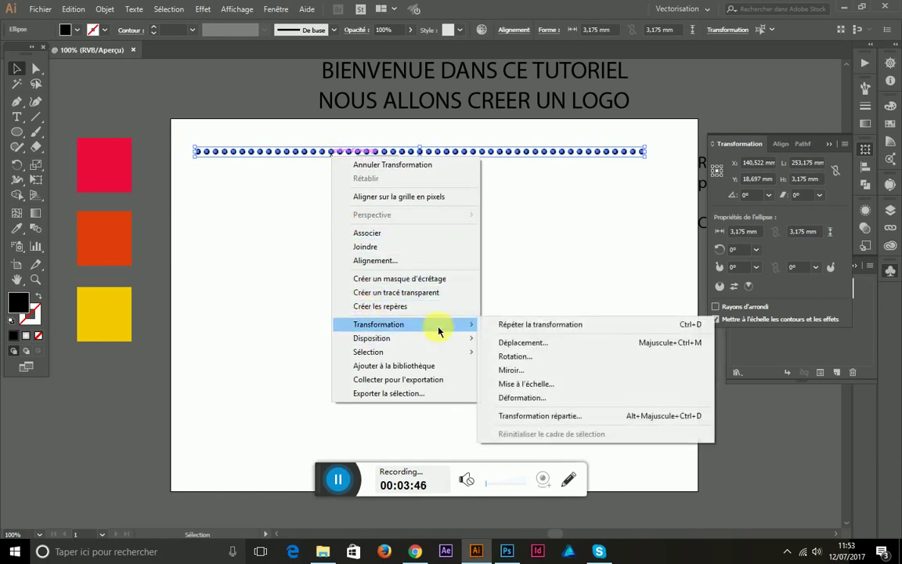
{"action": "mouse_move", "coordinate": [379, 324]}
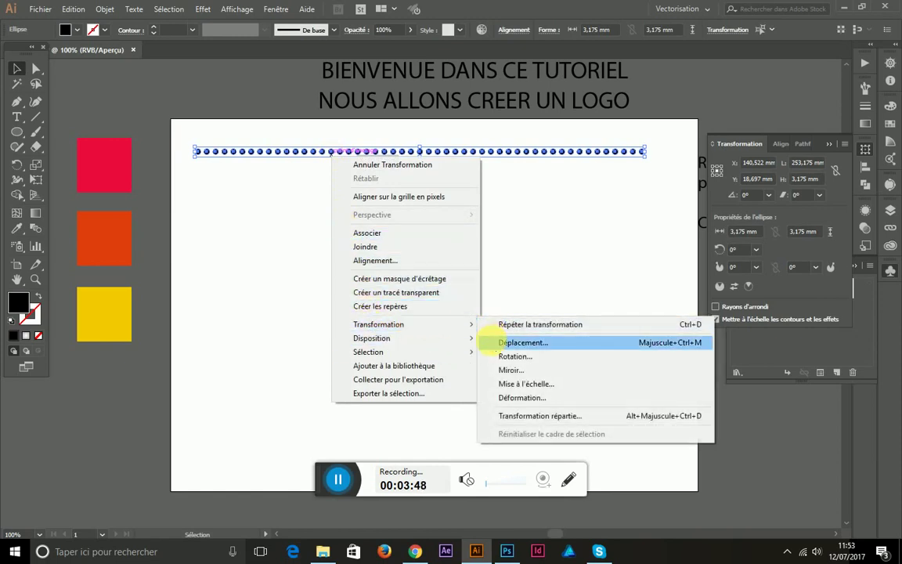
{"action": "left_click", "coordinate": [493, 342]}
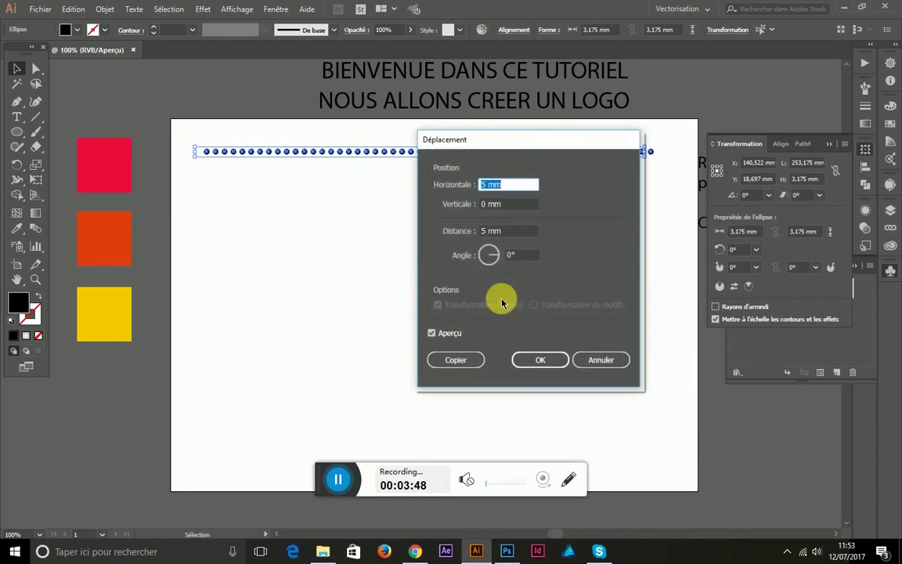
{"action": "left_click", "coordinate": [510, 254]}
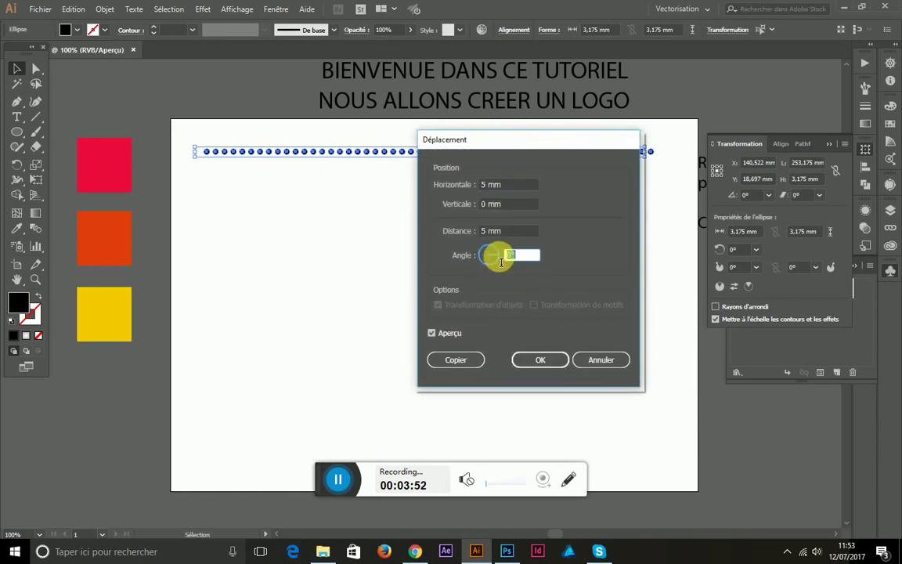
{"action": "type", "text": "-9"}
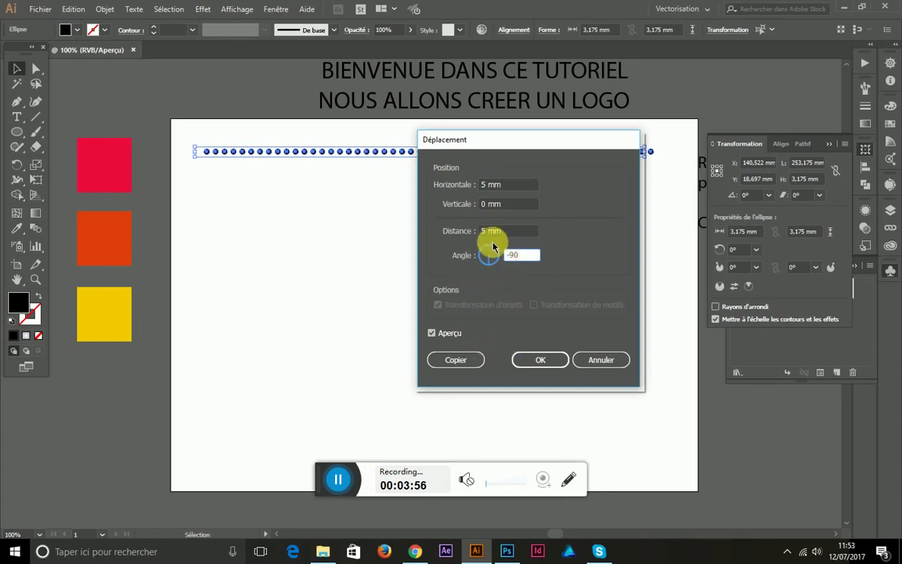
{"action": "left_click", "coordinate": [445, 360]}
Step: Repeat the downward row copy six times with Ctrl+D until past the artboard's bottom
{"action": "key", "text": "ctrl+d"}
{"action": "key", "text": "ctrl+d"}
{"action": "key", "text": "ctrl+d"}
{"action": "key", "text": "ctrl+d"}
{"action": "key", "text": "ctrl+d"}
{"action": "key", "text": "ctrl+d"}
{"action": "key", "text": "ctrl+d"}
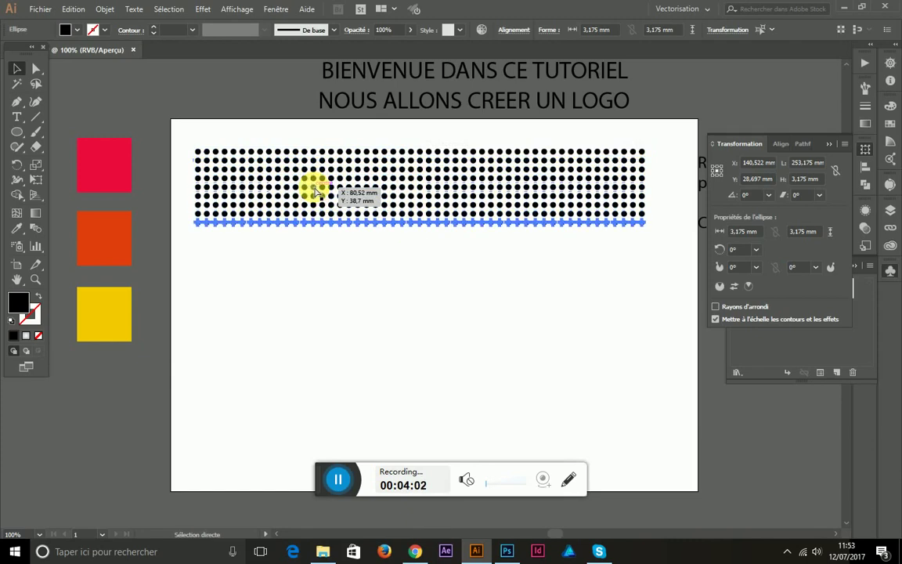
{"action": "key", "text": "ctrl+d"}
{"action": "key", "text": "ctrl+d"}
{"action": "key", "text": "ctrl+d"}
{"action": "key", "text": "ctrl+d"}
{"action": "key", "text": "ctrl+d"}
{"action": "key", "text": "ctrl+d"}
{"action": "key", "text": "ctrl+d"}
{"action": "key", "text": "ctrl+d"}
{"action": "key", "text": "ctrl+d"}
{"action": "key", "text": "ctrl+d"}
{"action": "key", "text": "ctrl+d"}
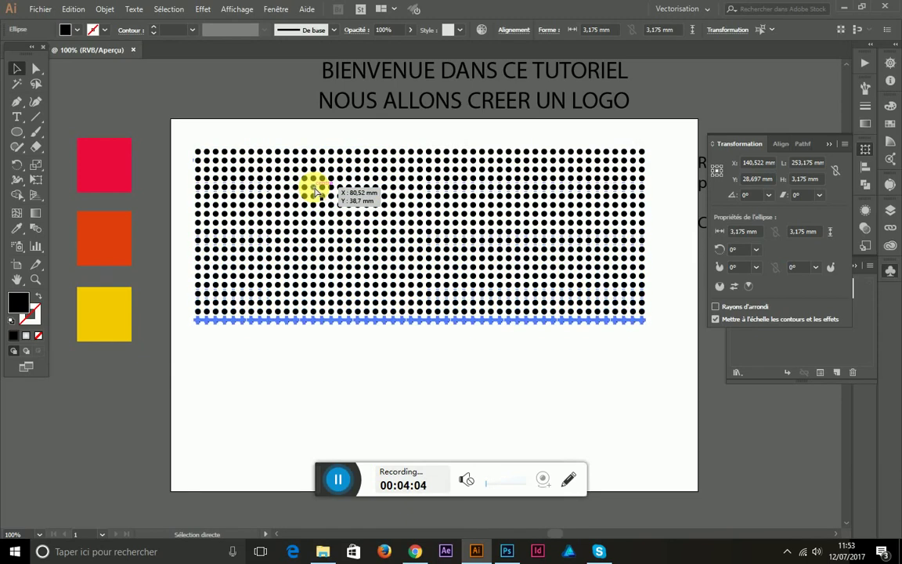
{"action": "key", "text": "ctrl+d"}
{"action": "key", "text": "ctrl+d"}
{"action": "key", "text": "ctrl+d"}
{"action": "key", "text": "ctrl+d"}
{"action": "key", "text": "ctrl+d"}
{"action": "key", "text": "ctrl+d"}
{"action": "key", "text": "ctrl+d"}
{"action": "key", "text": "ctrl+d"}
{"action": "key", "text": "ctrl+d"}
{"action": "key", "text": "ctrl+d"}
{"action": "key", "text": "ctrl+d"}
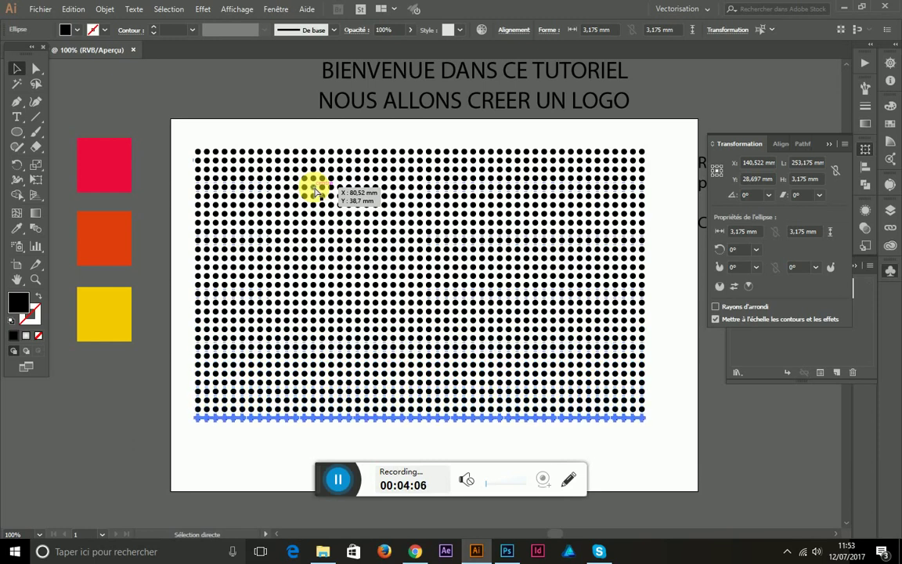
{"action": "key", "text": "ctrl+d"}
{"action": "key", "text": "ctrl+d"}
{"action": "key", "text": "ctrl+d"}
{"action": "key", "text": "ctrl+d"}
{"action": "key", "text": "ctrl+d"}
{"action": "key", "text": "ctrl+d"}
{"action": "key", "text": "ctrl+d"}
{"action": "key", "text": "ctrl+d"}
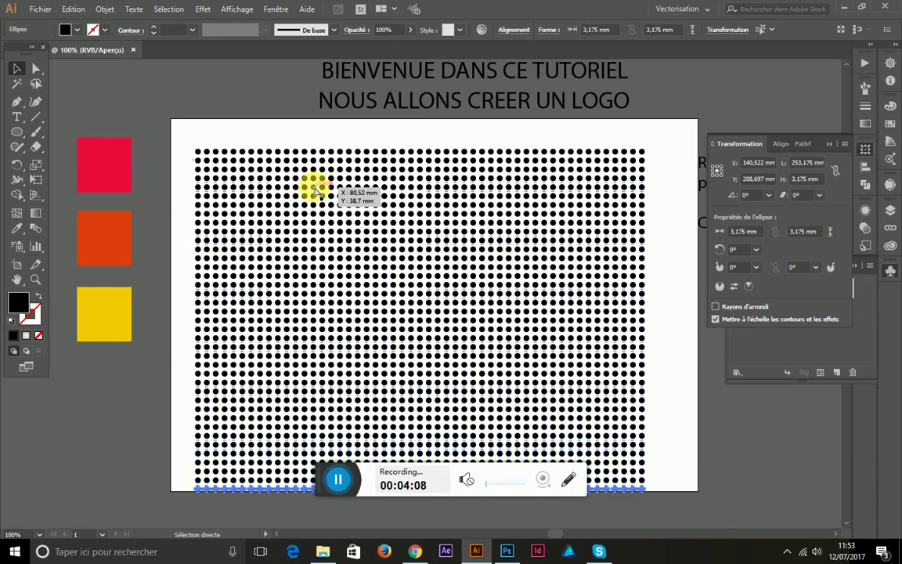
{"action": "key", "text": "ctrl+d"}
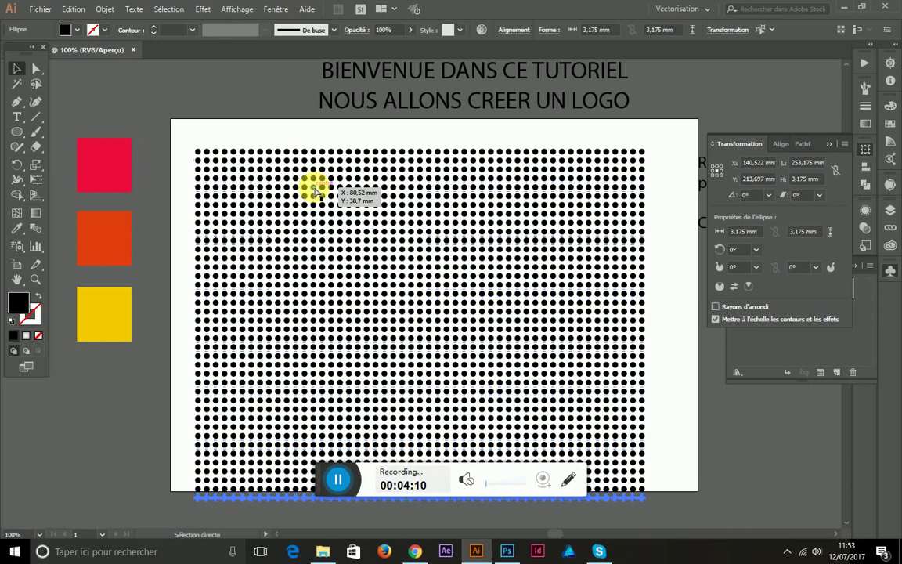
{"action": "key", "text": "ctrl+d"}
{"action": "key", "text": "ctrl+d"}
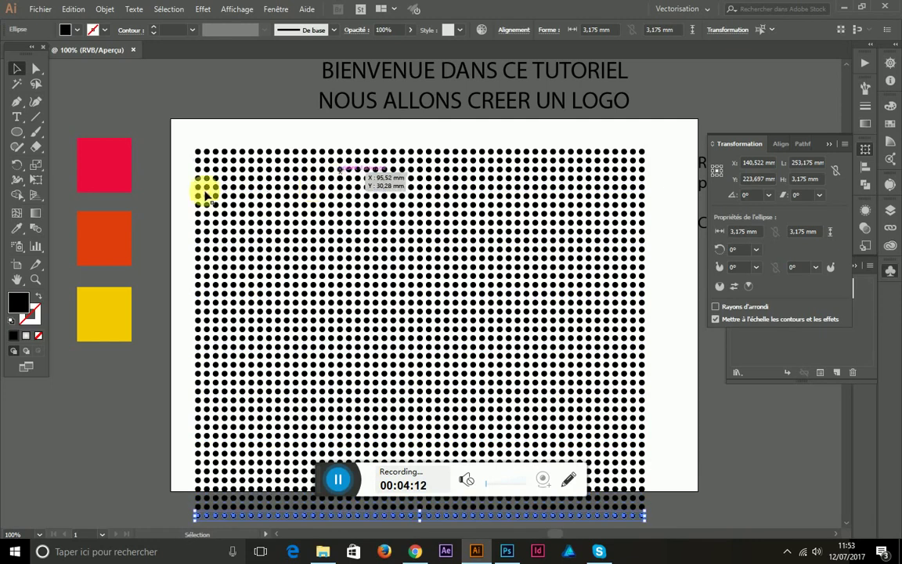
Step: Select every dot in the grid and group them with Associer
{"action": "mouse_move", "coordinate": [168, 140]}
{"action": "left_mouse_down"}
{"action": "mouse_move", "coordinate": [542, 453]}
{"action": "mouse_move", "coordinate": [650, 518]}
{"action": "left_mouse_up"}
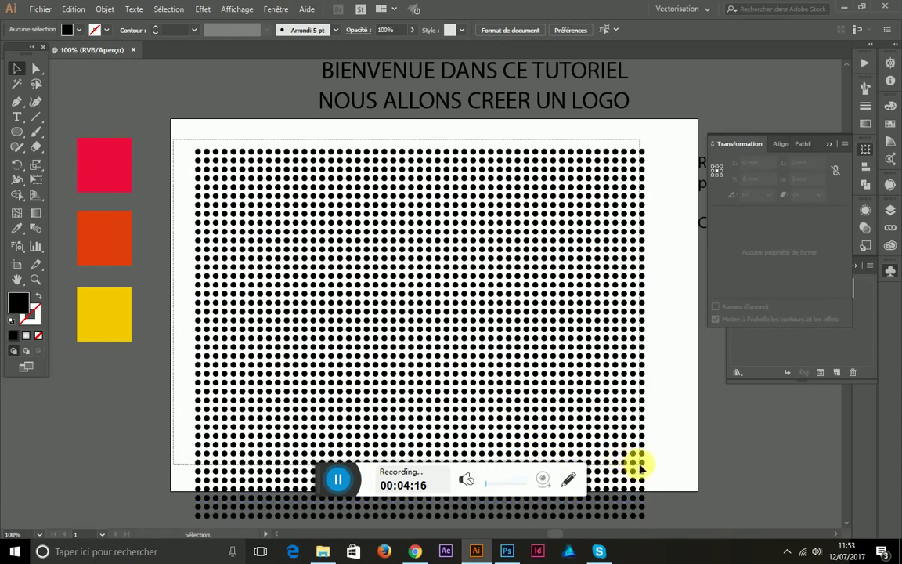
{"action": "left_click_drag", "start_coordinate": [649, 518], "coordinate": [650, 518]}
{"action": "right_click", "coordinate": [527, 326]}
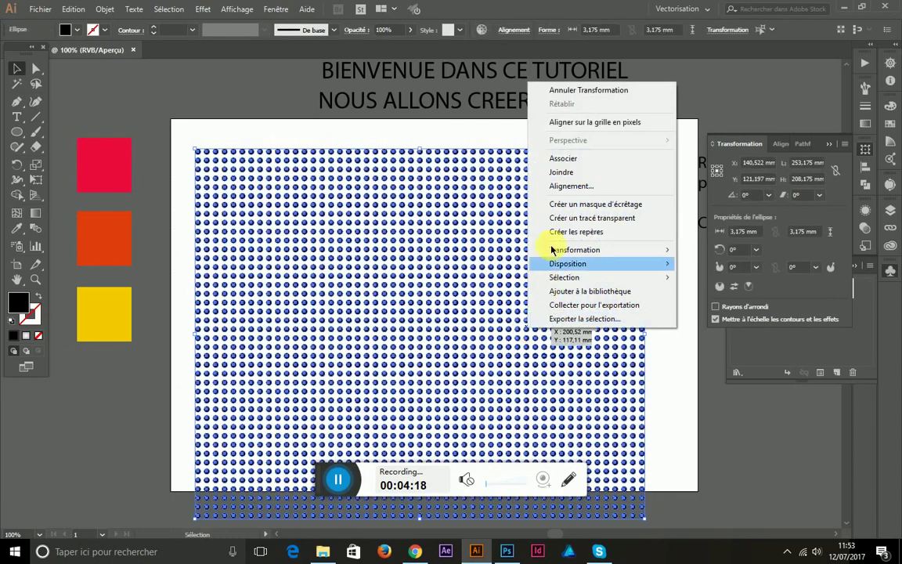
{"action": "left_click", "coordinate": [569, 160]}
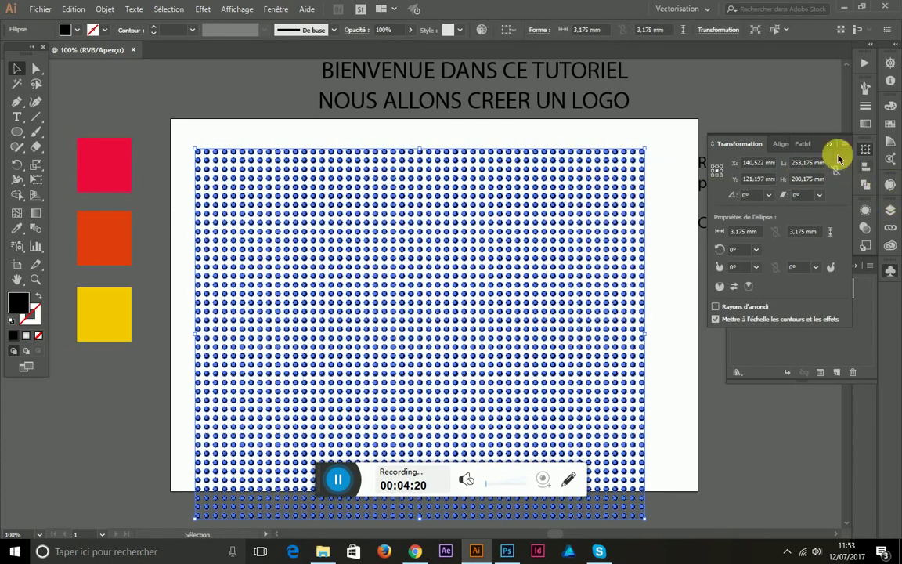
Step: Add the grouped grid to the Symbols panel as MON SYMBOLE and delete it from the artboard
{"action": "left_click", "coordinate": [891, 270]}
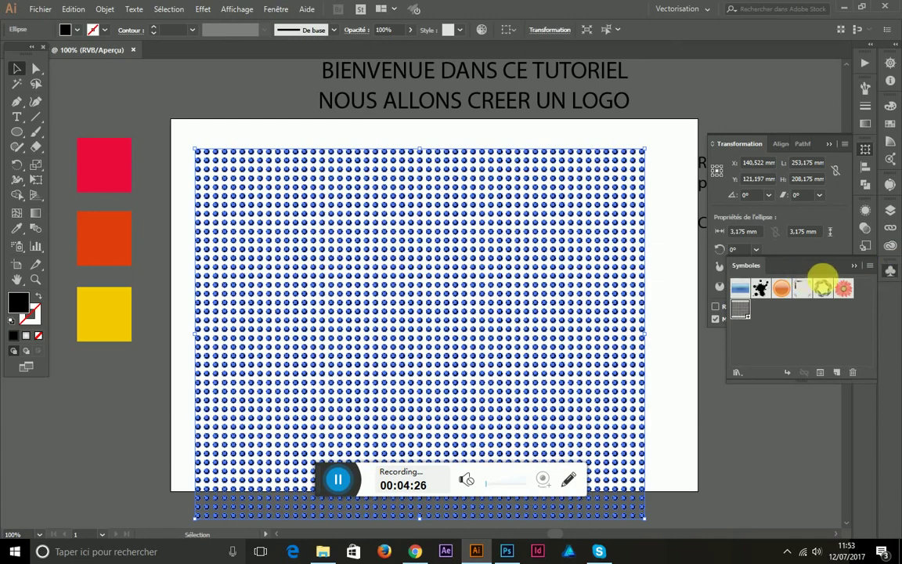
{"action": "left_click", "coordinate": [273, 9]}
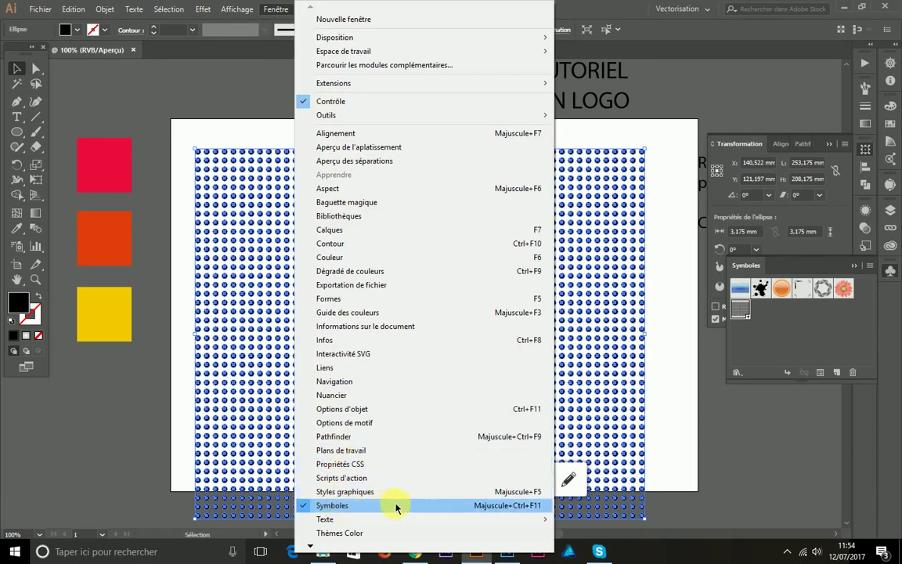
{"action": "left_click", "coordinate": [773, 312]}
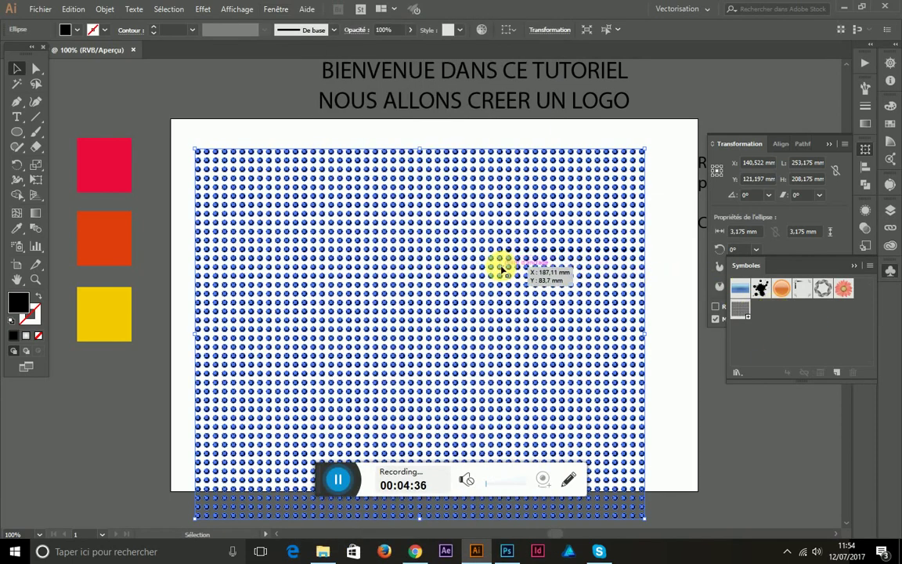
{"action": "mouse_move", "coordinate": [494, 261]}
{"action": "left_mouse_down"}
{"action": "mouse_move", "coordinate": [652, 280]}
{"action": "mouse_move", "coordinate": [779, 320]}
{"action": "left_mouse_up"}
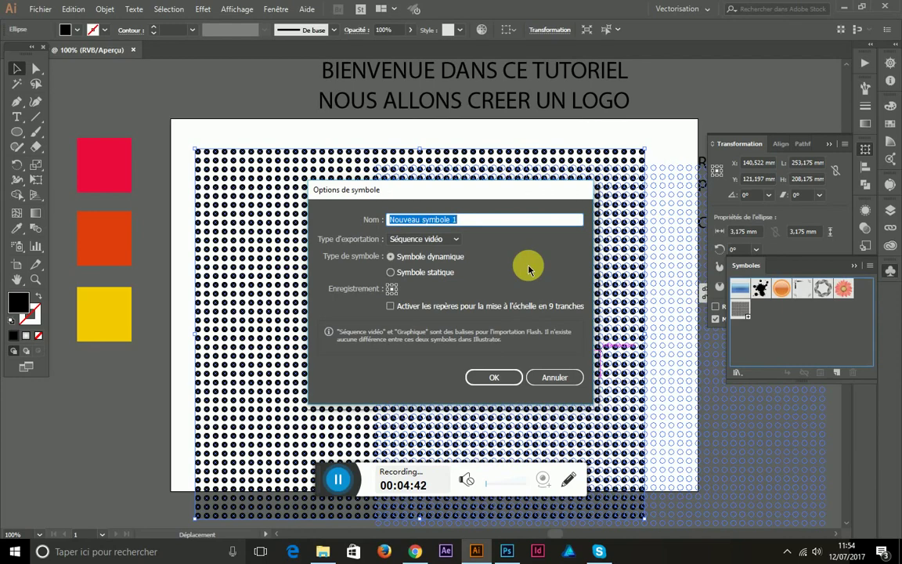
{"action": "type", "text": "MON SYMBOLE"}
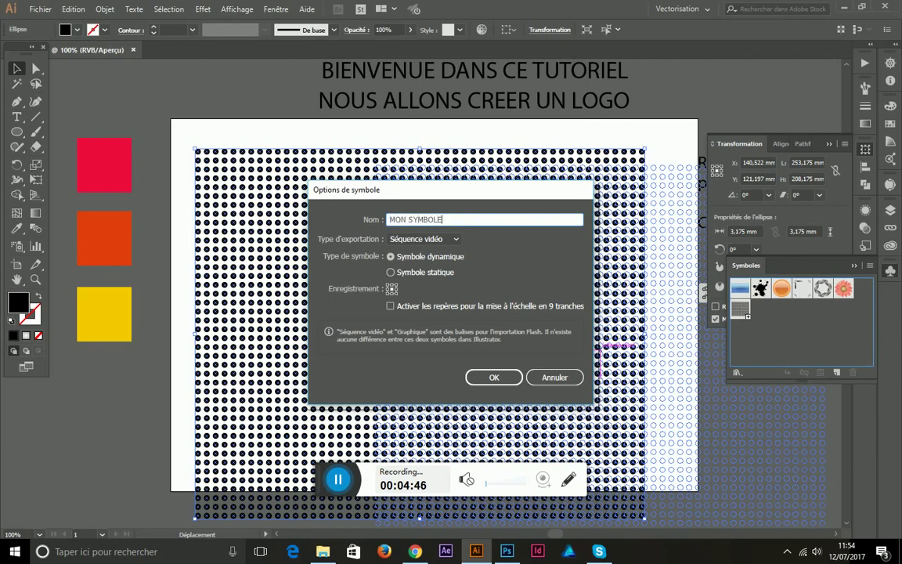
{"action": "key", "text": "Return"}
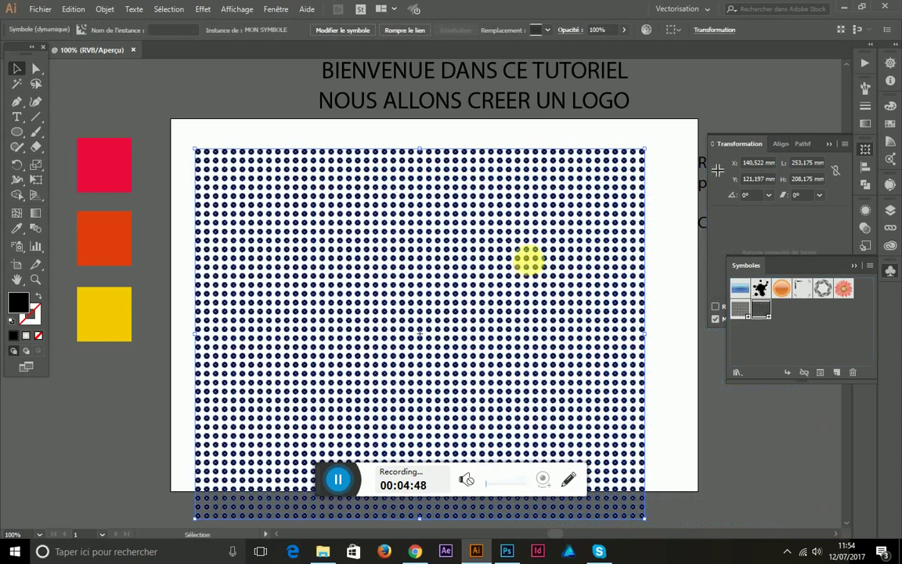
{"action": "key", "text": "Delete"}
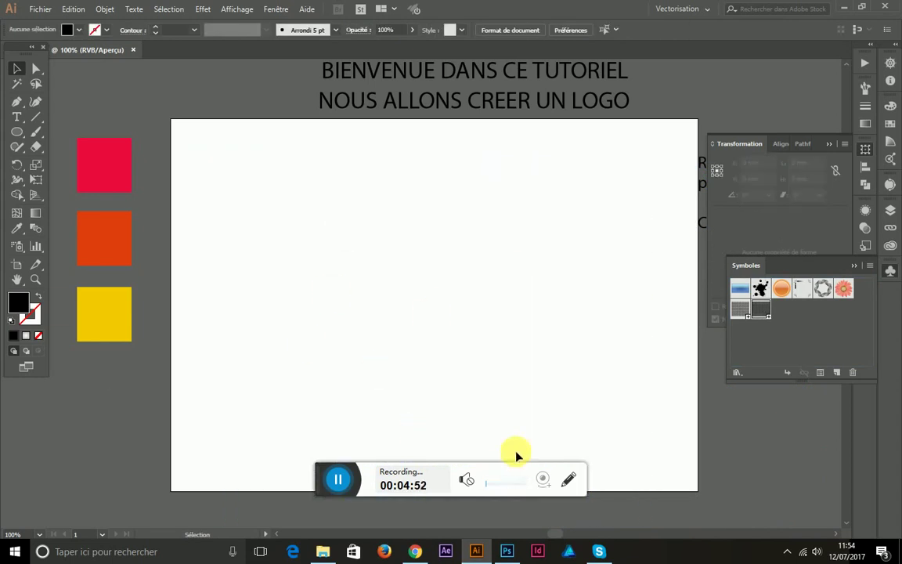
Step: Type an interim sentence into the side note, then replace it with 'maintenant créons le globe'
{"action": "left_click", "coordinate": [828, 144]}
{"action": "double_click", "coordinate": [753, 184]}
{"action": "key", "text": "ctrl+a"}
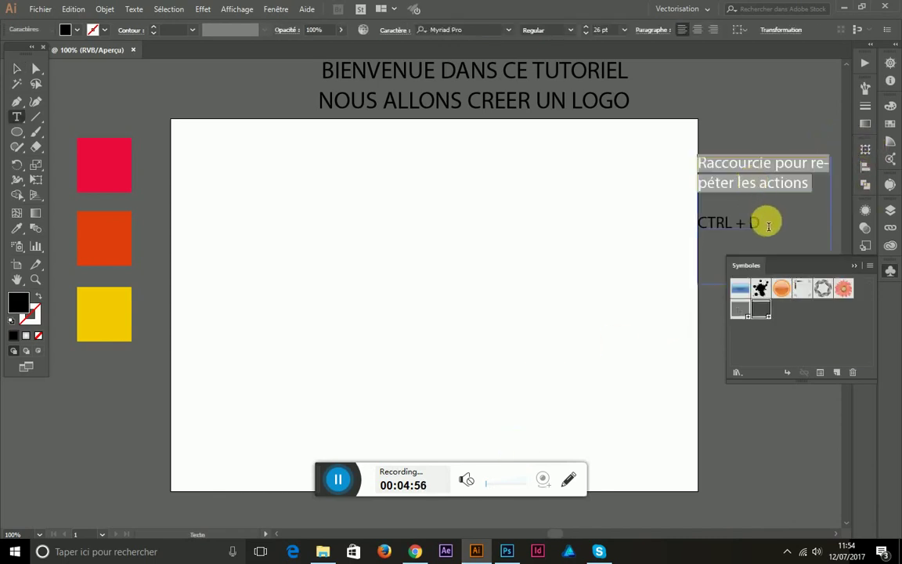
{"action": "type", "text": "Vous pouv"}
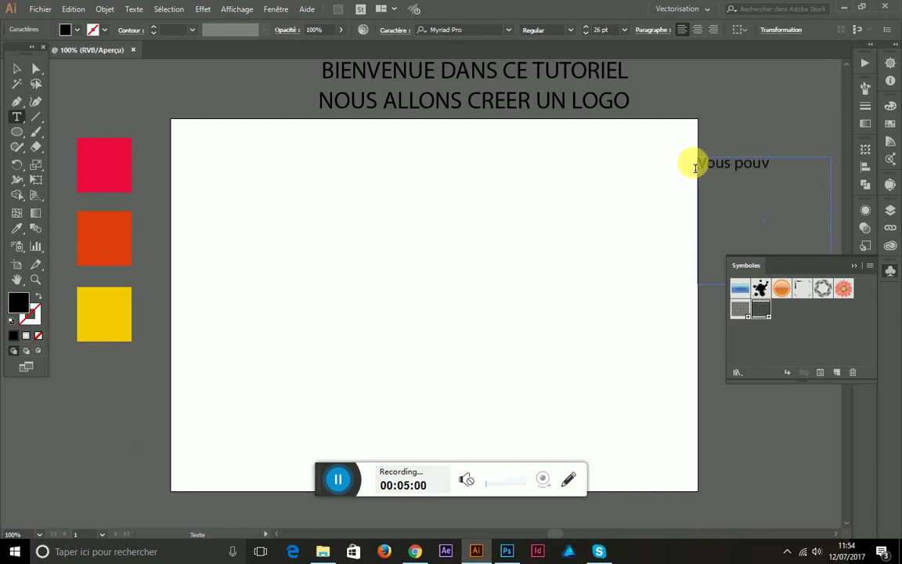
{"action": "type", "text": "ez supprimer le symbo"}
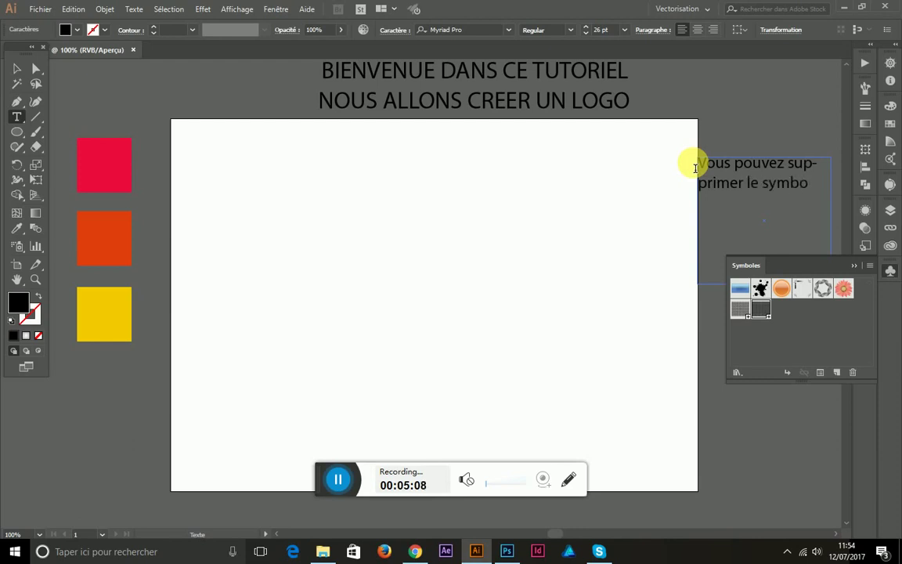
{"action": "type", "text": "un"}
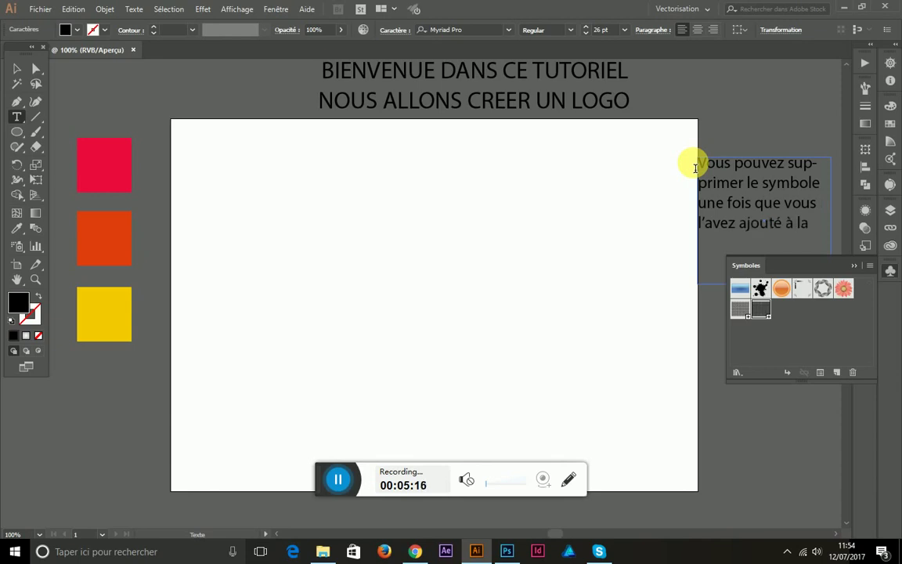
{"action": "type", "text": "iste"}
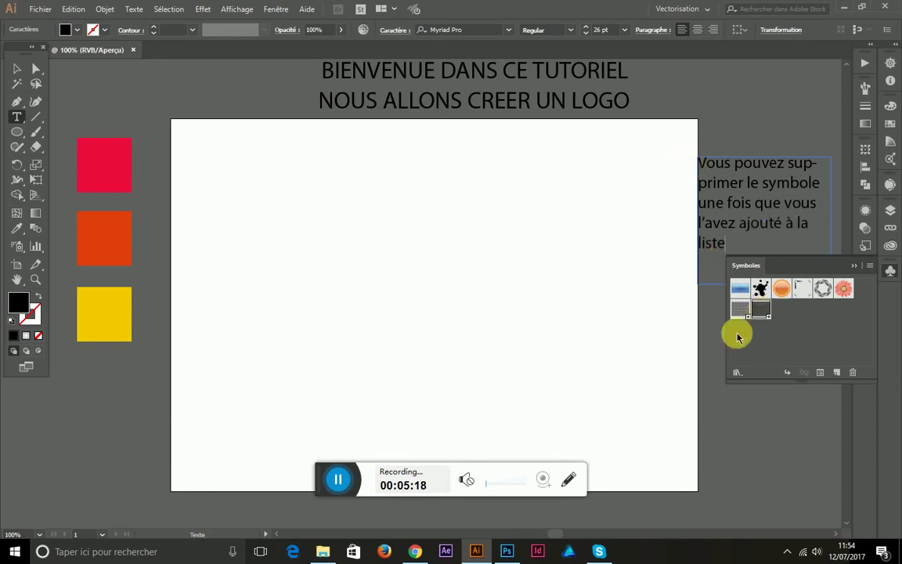
{"action": "key", "text": "ctrl+a"}
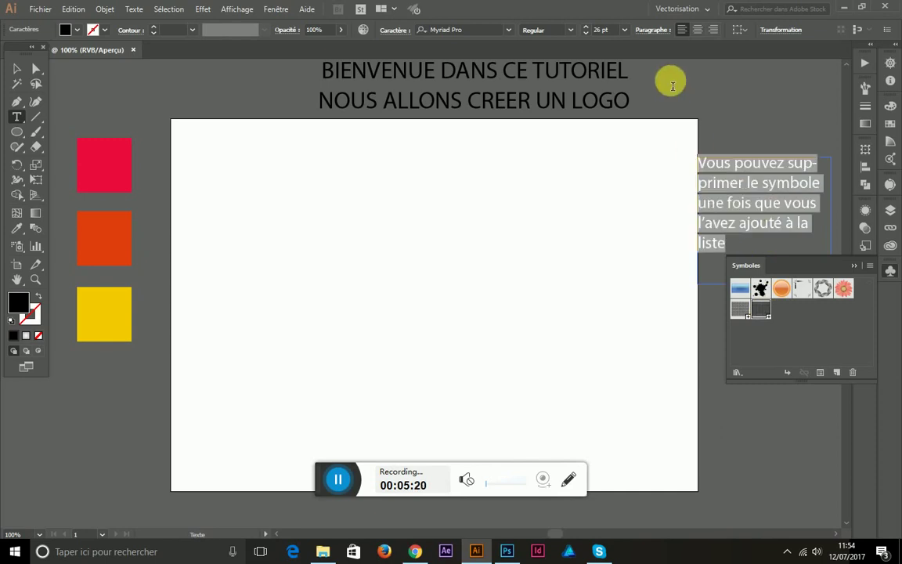
{"action": "type", "text": "maintenant créons"}
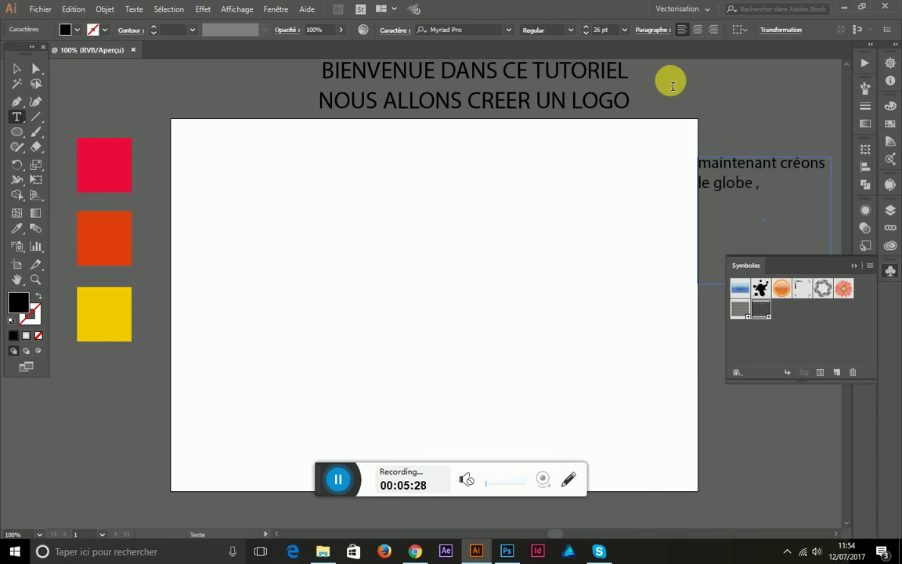
Step: Draw a 138.289 mm circle from the artboard centre, fill it light grey, then deselect it
{"action": "left_click", "coordinate": [13, 135]}
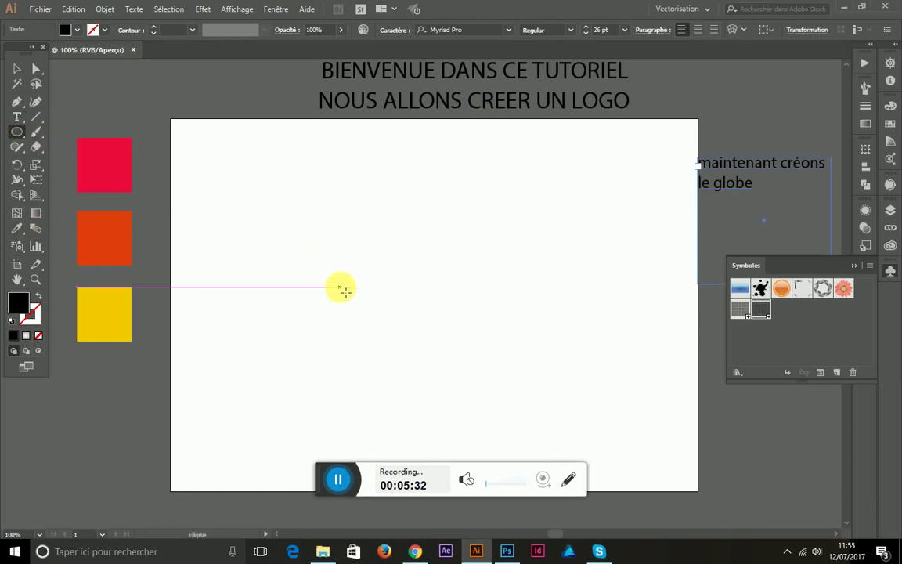
{"action": "left_click_drag", "start_coordinate": [430, 297], "coordinate": [548, 374]}
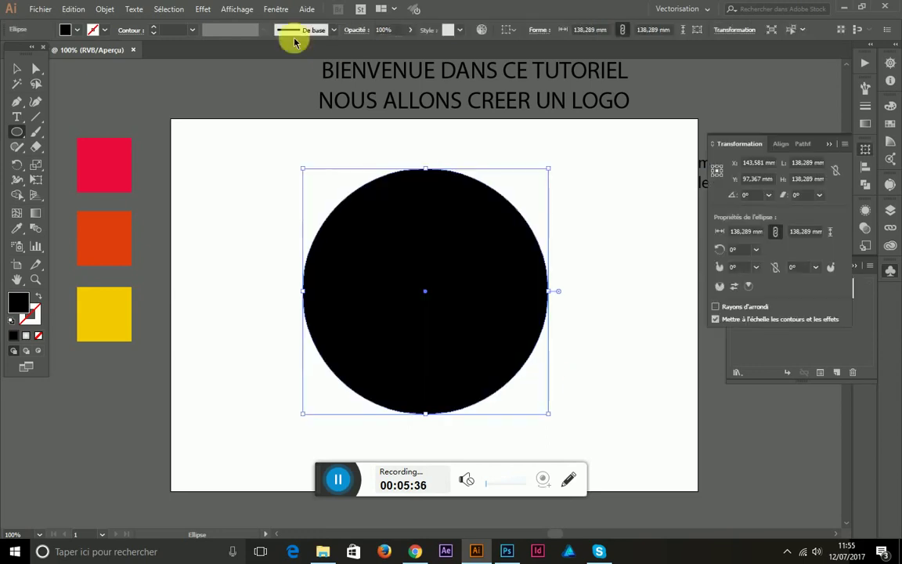
{"action": "left_click", "coordinate": [83, 32]}
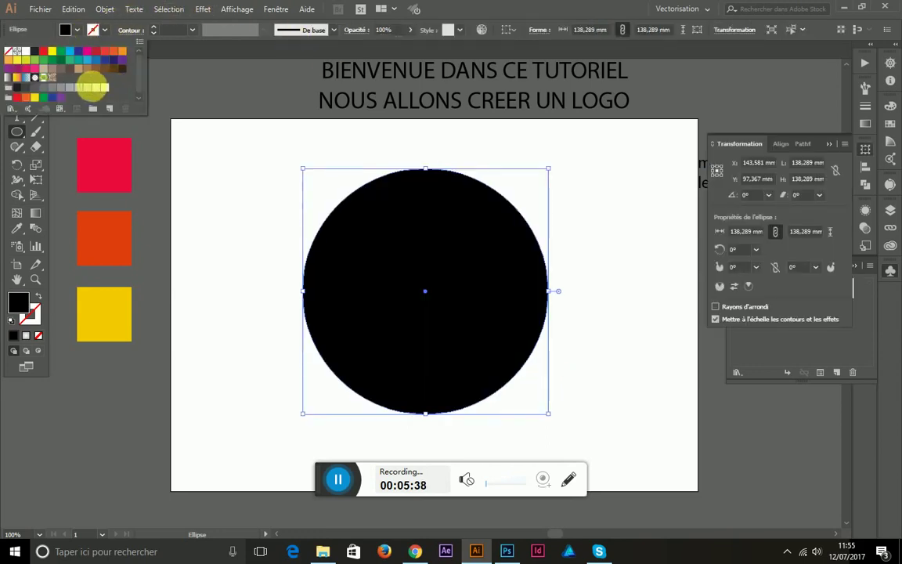
{"action": "left_click", "coordinate": [88, 87]}
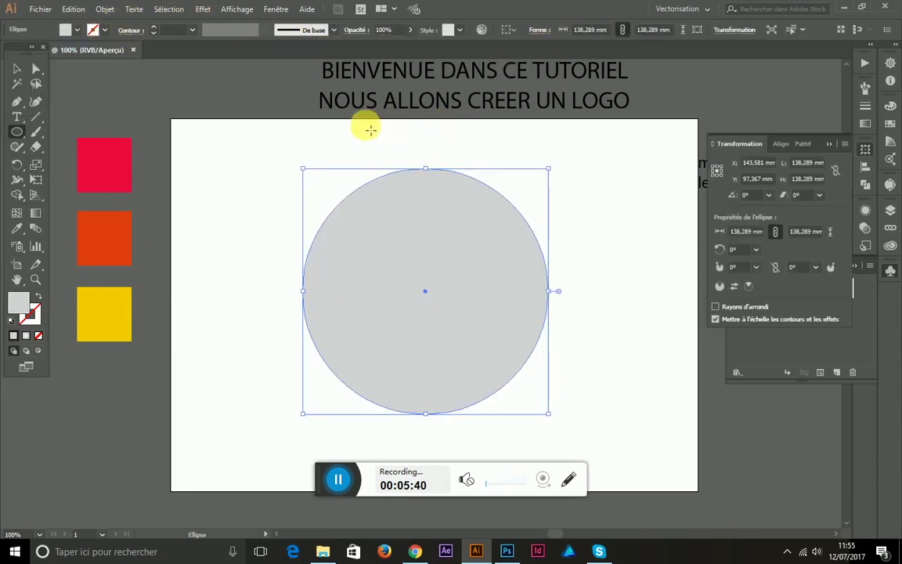
{"action": "left_click", "coordinate": [16, 69]}
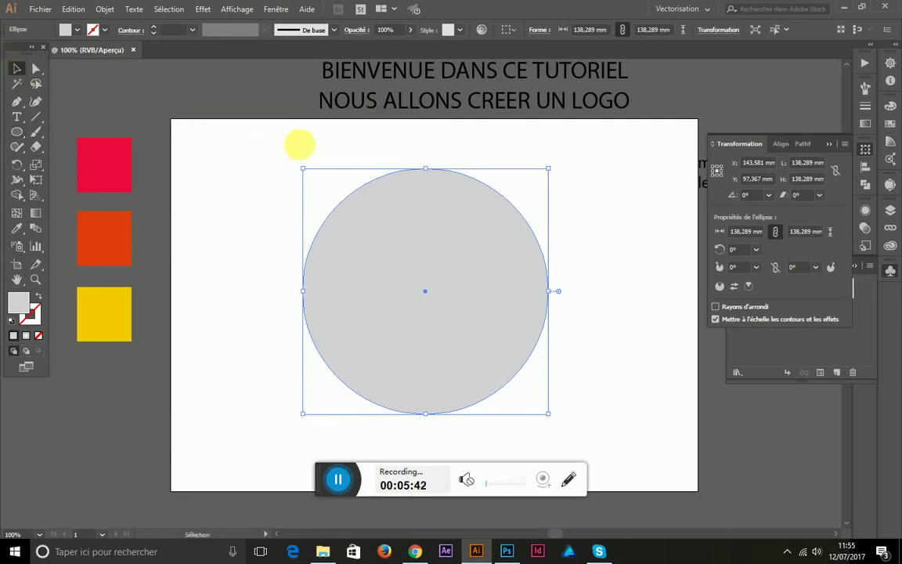
{"action": "left_click", "coordinate": [300, 143]}
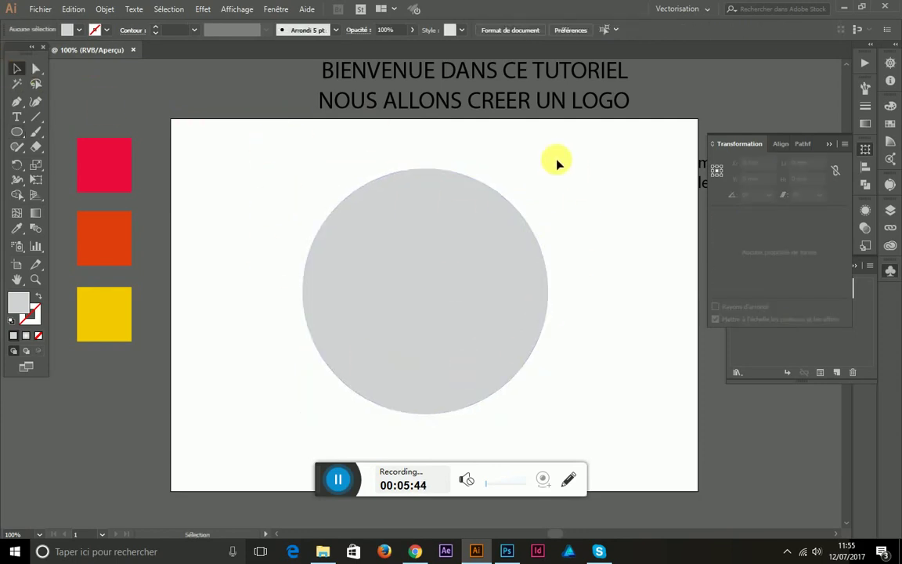
Step: Draw a vertical line through the circle and split it with Diviser les objets inférieurs
{"action": "left_click", "coordinate": [29, 119]}
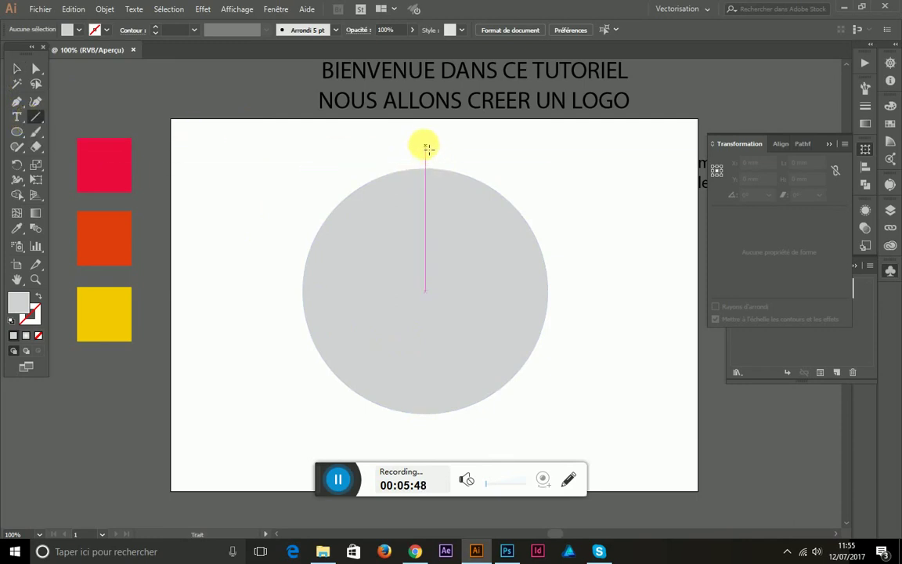
{"action": "left_click_drag", "start_coordinate": [429, 140], "coordinate": [455, 391]}
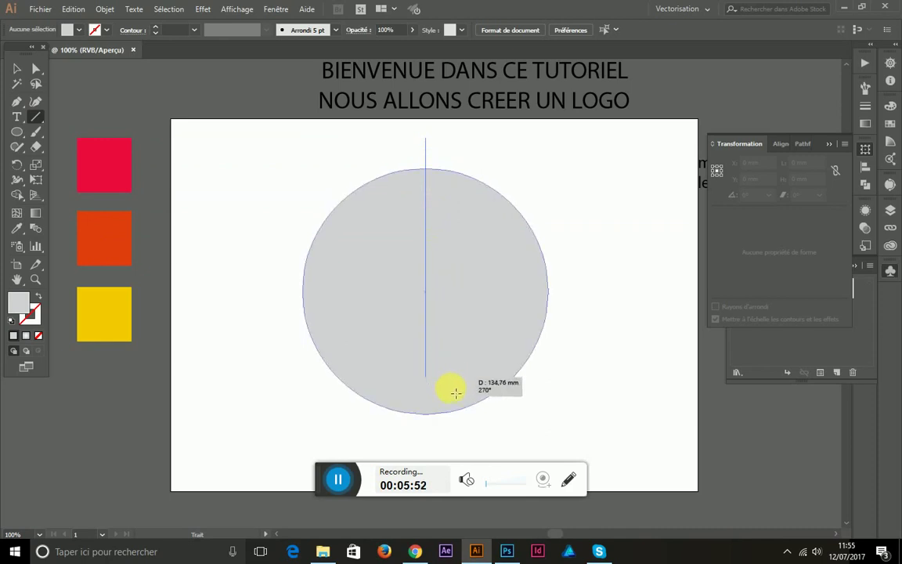
{"action": "left_click_drag", "start_coordinate": [455, 391], "coordinate": [455, 433]}
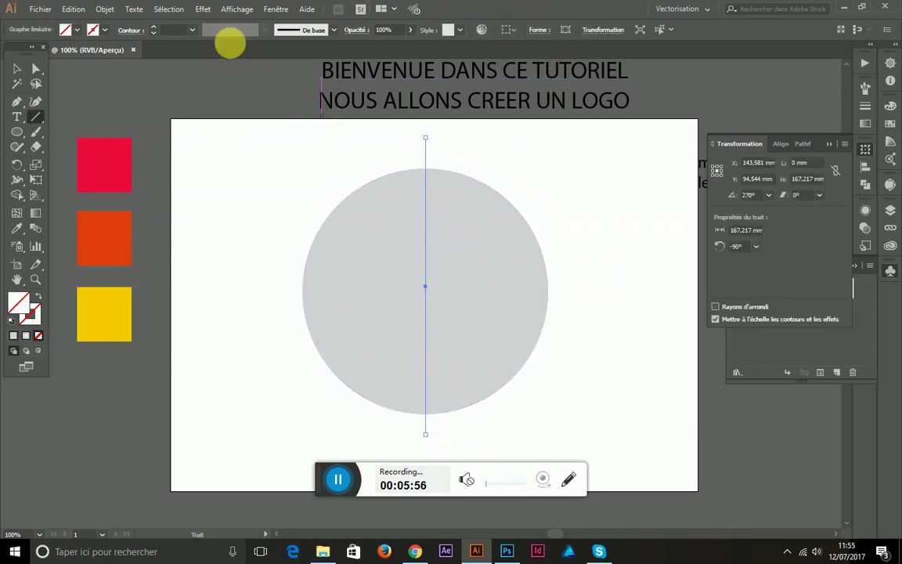
{"action": "left_click", "coordinate": [100, 11]}
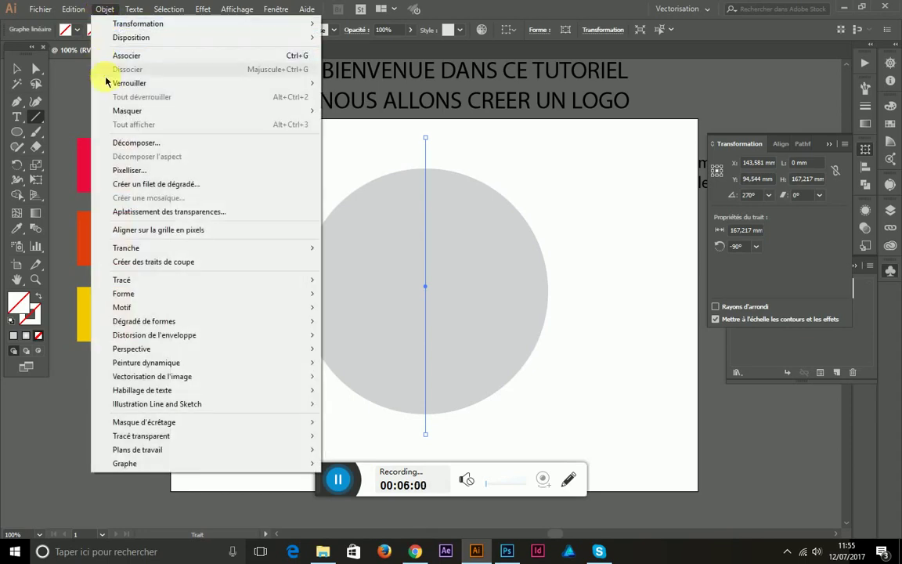
{"action": "mouse_move", "coordinate": [203, 279]}
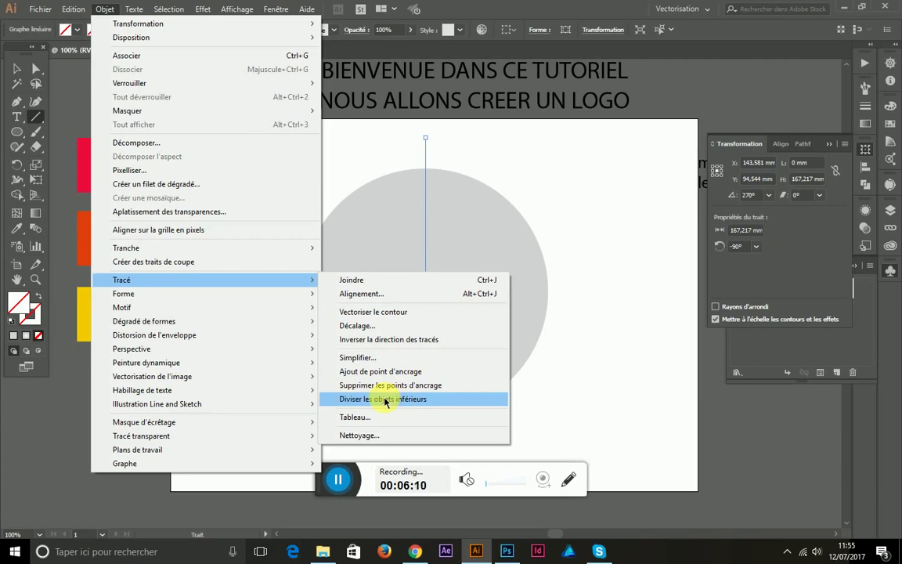
{"action": "left_click", "coordinate": [384, 401]}
Step: Select each half of the circle to confirm the split, briefly isolating the left half
{"action": "left_click", "coordinate": [14, 72]}
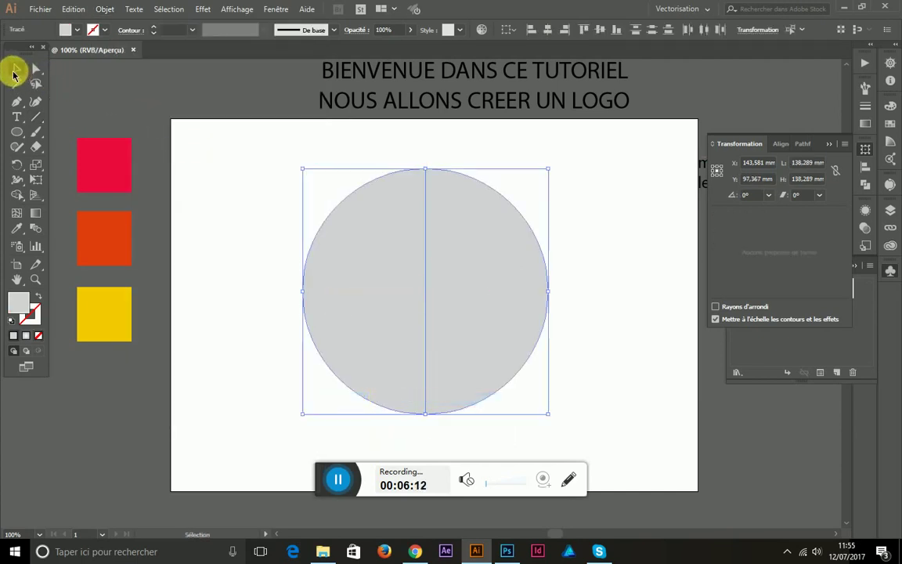
{"action": "left_click", "coordinate": [277, 130]}
{"action": "left_click", "coordinate": [370, 254]}
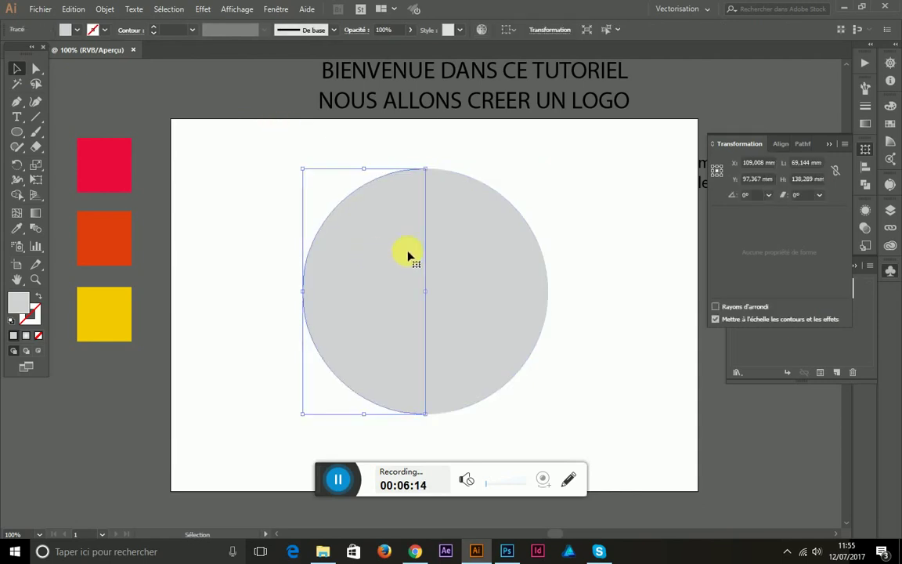
{"action": "left_click", "coordinate": [480, 251]}
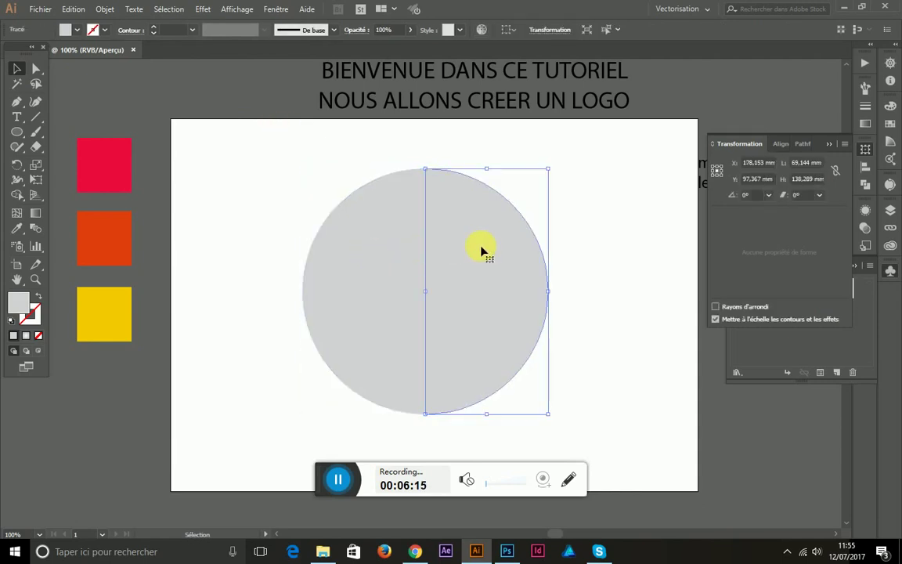
{"action": "double_click", "coordinate": [388, 248]}
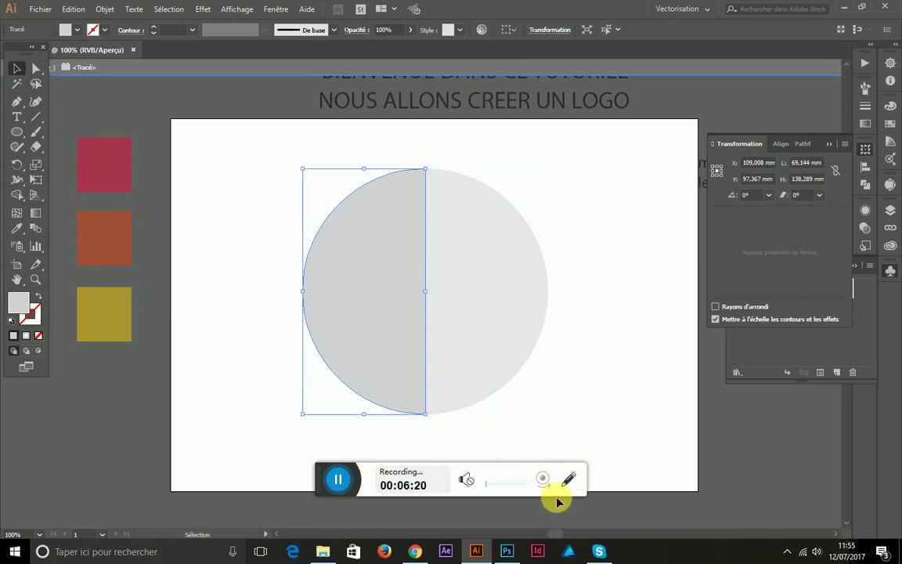
{"action": "scroll", "coordinate": [556, 533], "scroll_direction": "right", "scroll_amount": 3}
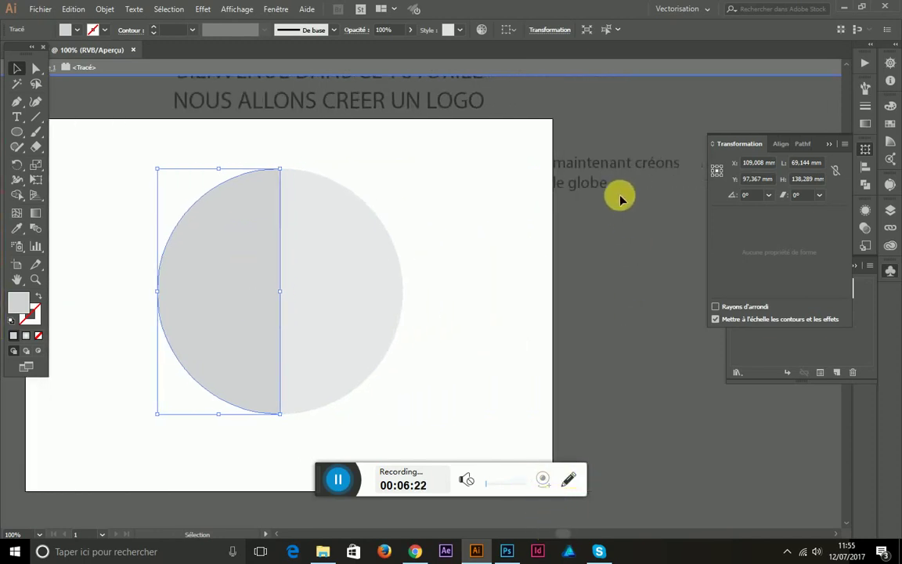
{"action": "double_click", "coordinate": [617, 196]}
{"action": "double_click", "coordinate": [606, 190]}
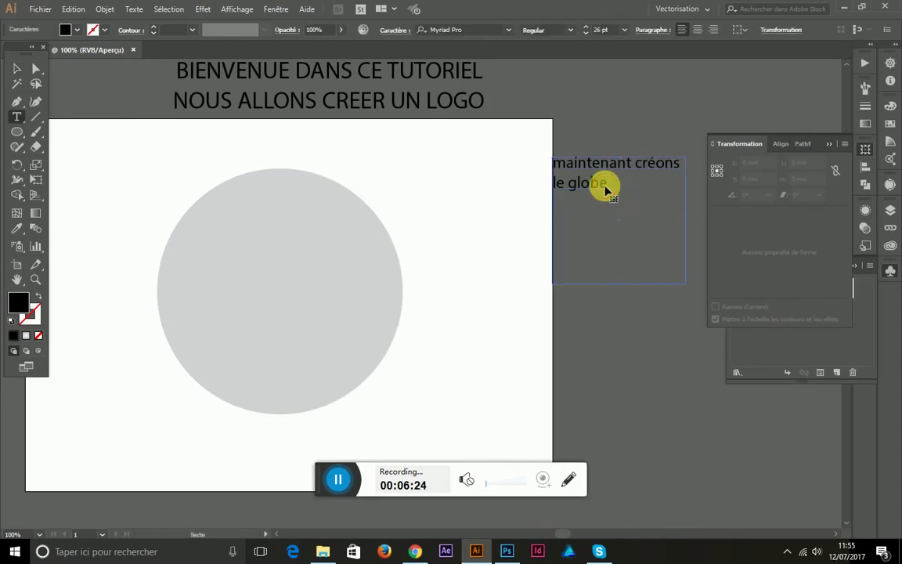
Step: Replace the note text with 'Double clic sur une des partie et supprimez la', fixing a typo
{"action": "key", "text": "ctrl+a"}
{"action": "type", "text": "D"}
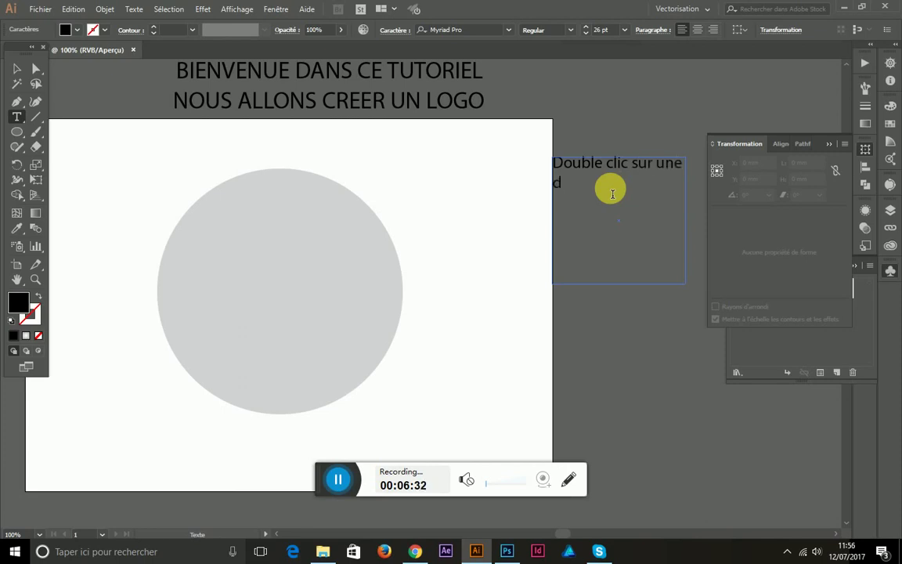
{"action": "key", "text": "BackSpace"}
{"action": "type", "text": "ie et"}
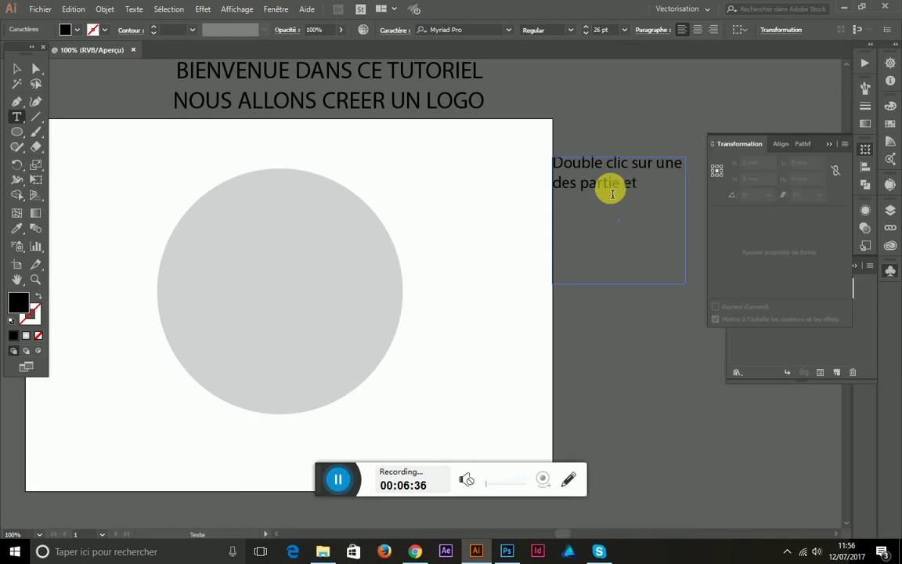
{"action": "type", "text": " supprimez"}
{"action": "type", "text": " la"}
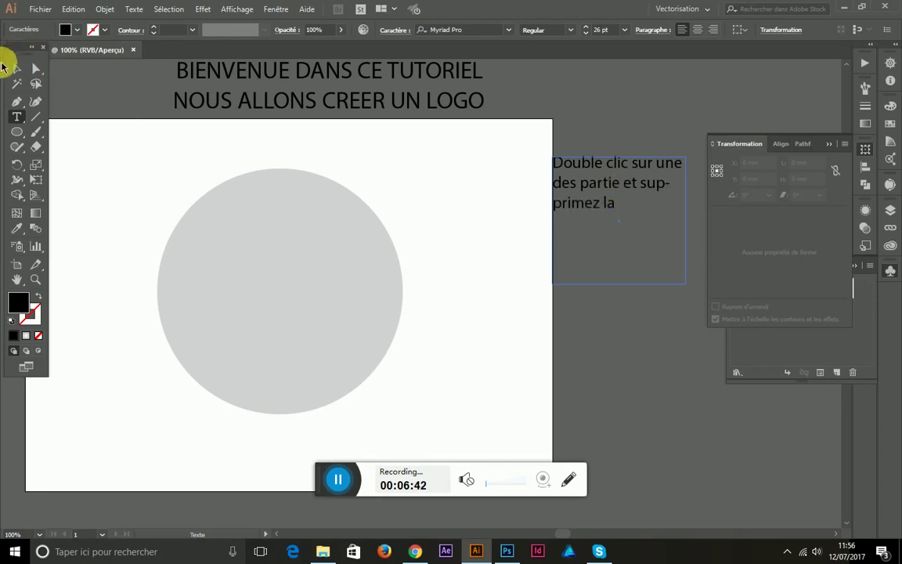
Step: Isolate the left half of the circle and delete it
{"action": "left_click", "coordinate": [16, 69]}
{"action": "left_click", "coordinate": [65, 142]}
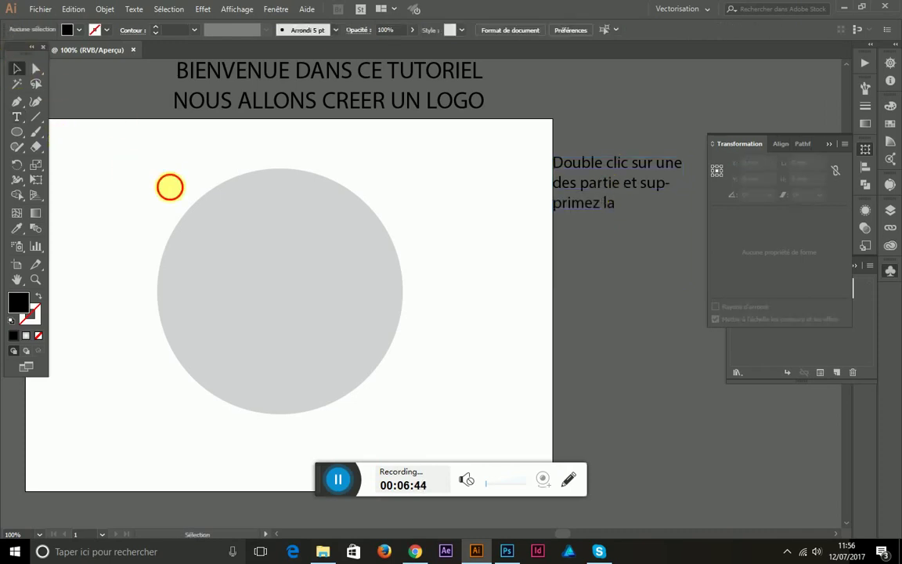
{"action": "double_click", "coordinate": [180, 227]}
{"action": "key", "text": "Delete"}
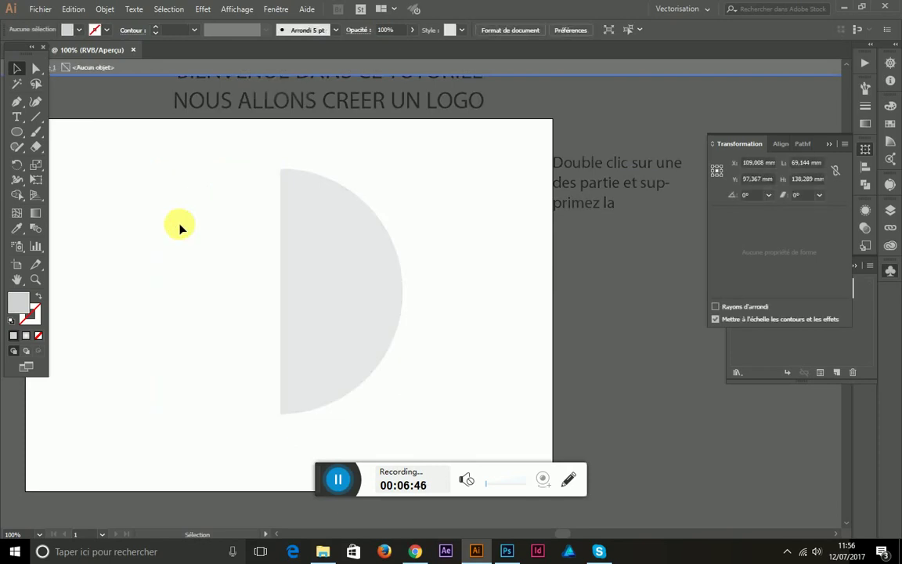
{"action": "key", "text": "Escape"}
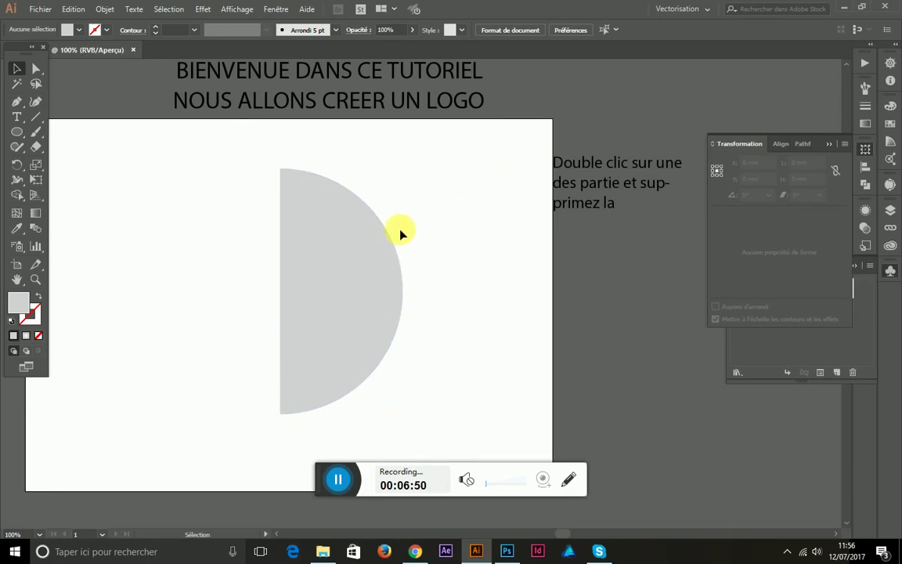
Step: Shrink the remaining right half to 62.089 × 124.178 mm and reselect it
{"action": "left_click", "coordinate": [389, 242]}
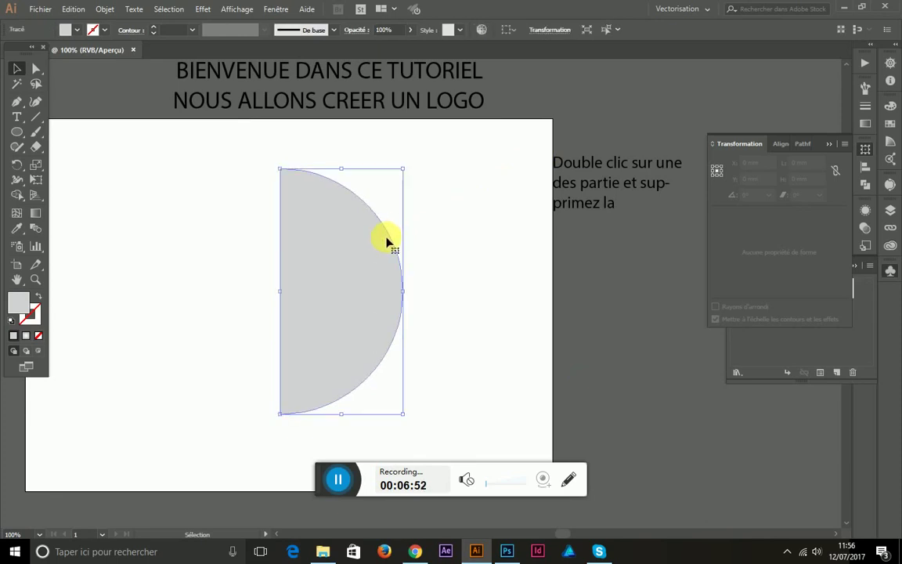
{"action": "left_click_drag", "start_coordinate": [403, 169], "coordinate": [405, 186]}
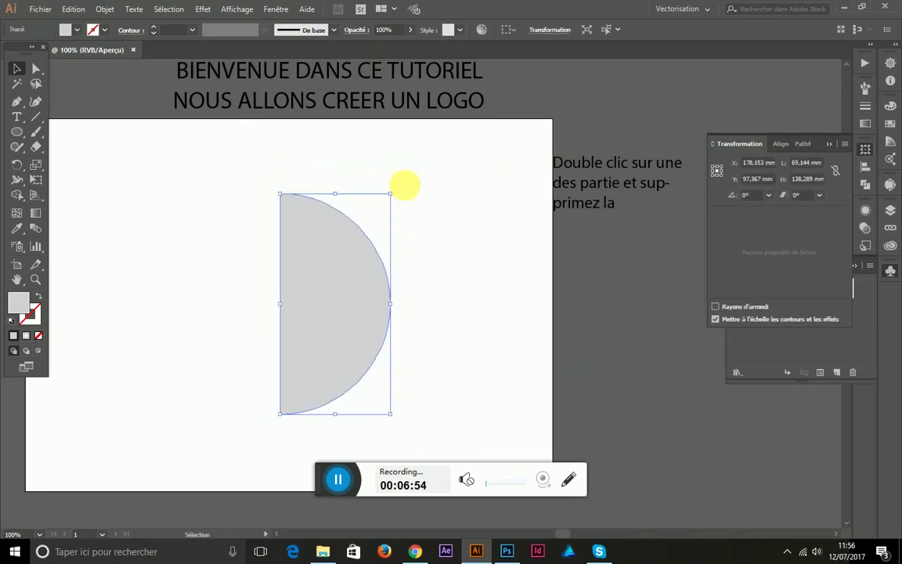
{"action": "double_click", "coordinate": [334, 265]}
{"action": "double_click", "coordinate": [332, 147]}
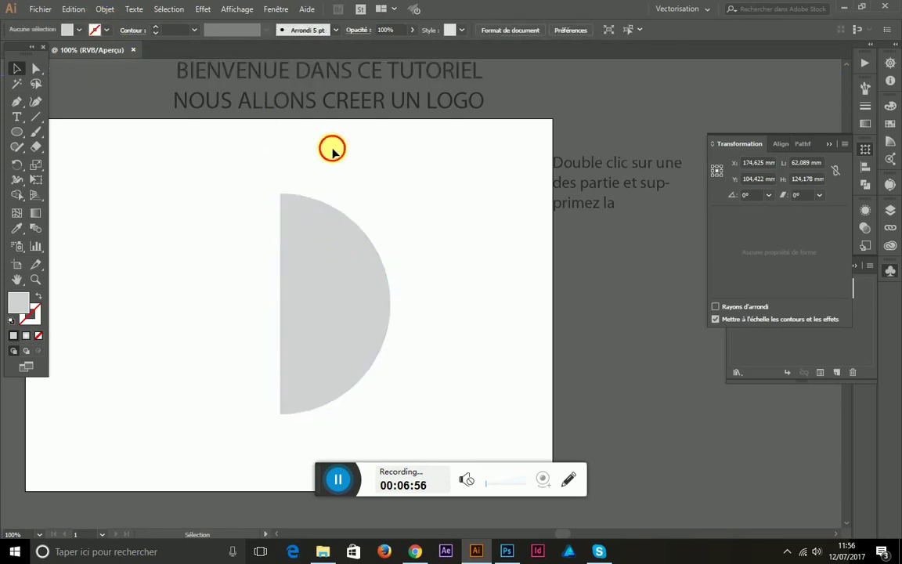
{"action": "left_click", "coordinate": [334, 279]}
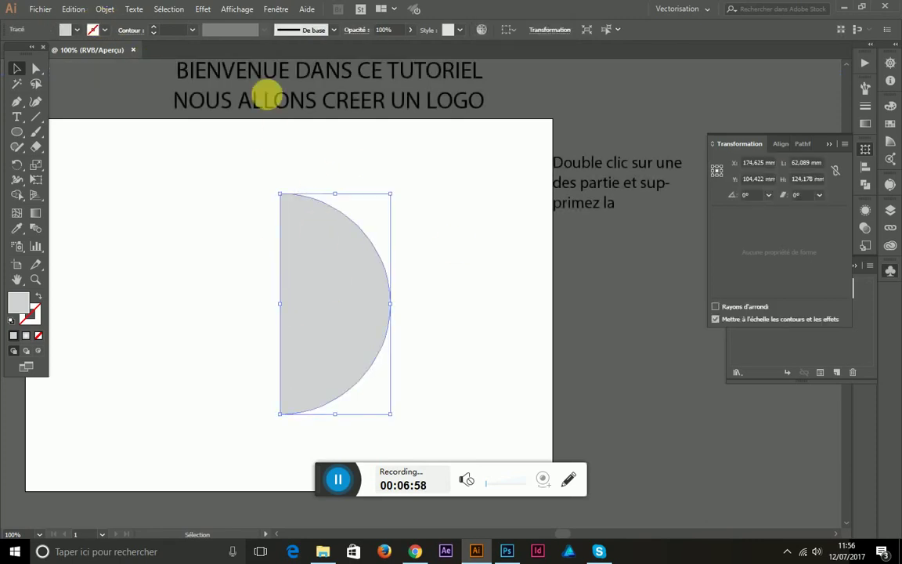
Step: Apply a 360° Effet > 3D > Révolution to the half circle and bring up Placage
{"action": "left_click", "coordinate": [201, 11]}
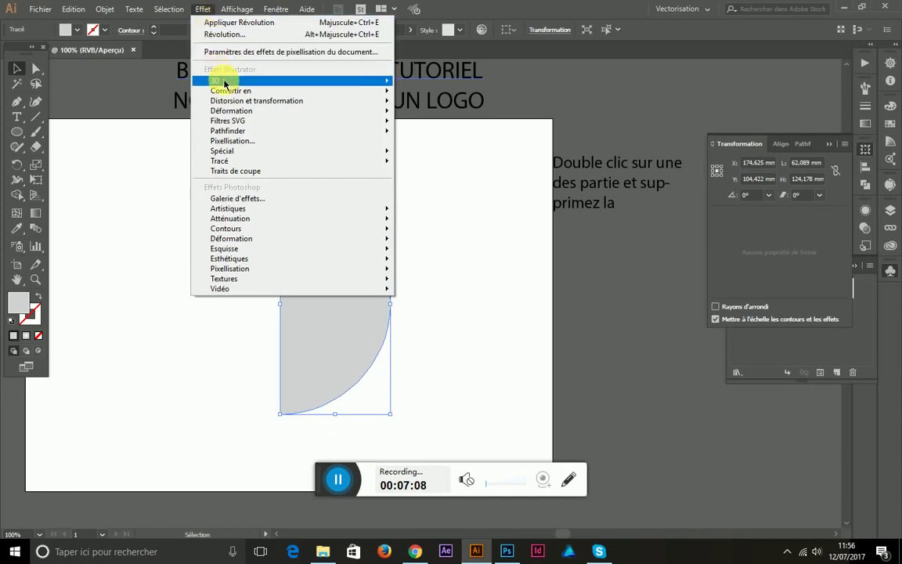
{"action": "mouse_move", "coordinate": [216, 81]}
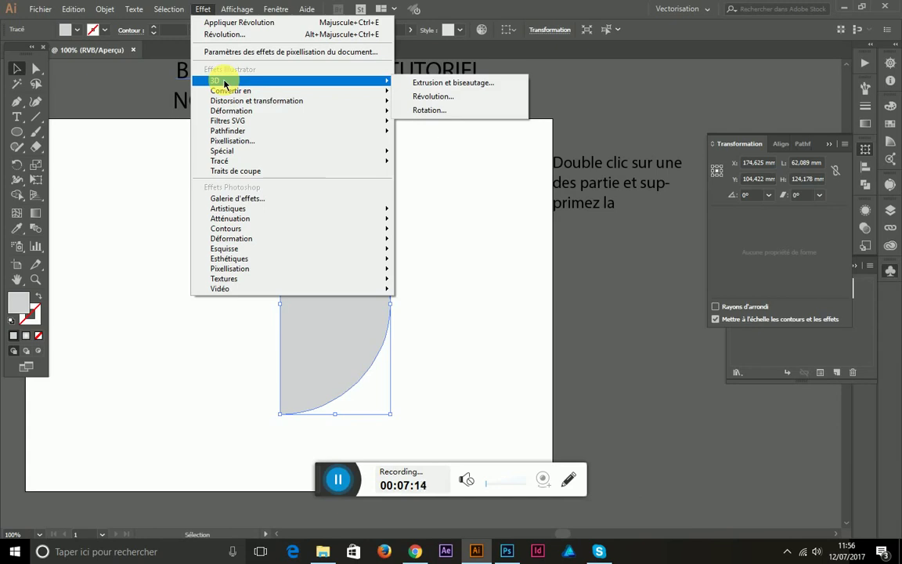
{"action": "left_click", "coordinate": [467, 97]}
{"action": "left_click_drag", "start_coordinate": [728, 168], "coordinate": [705, 83]}
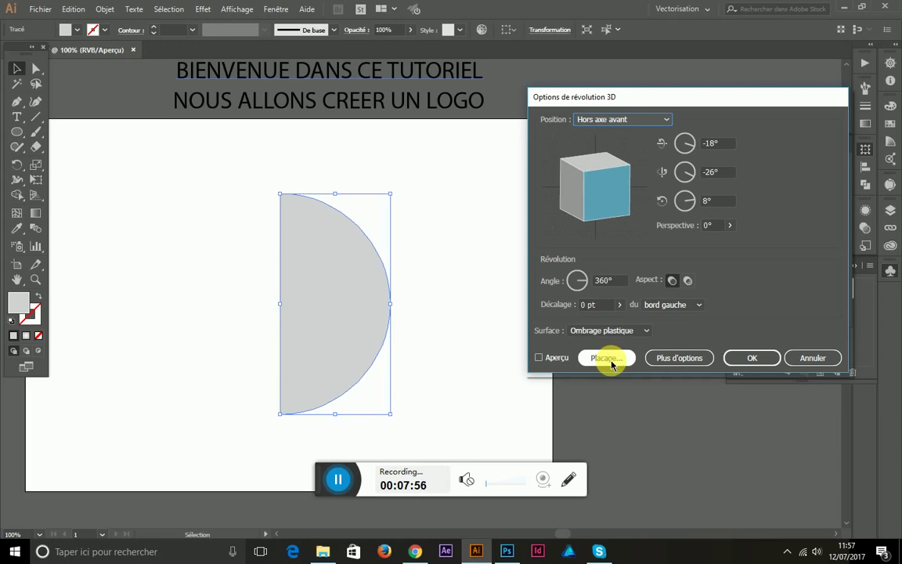
{"action": "left_click", "coordinate": [609, 358]}
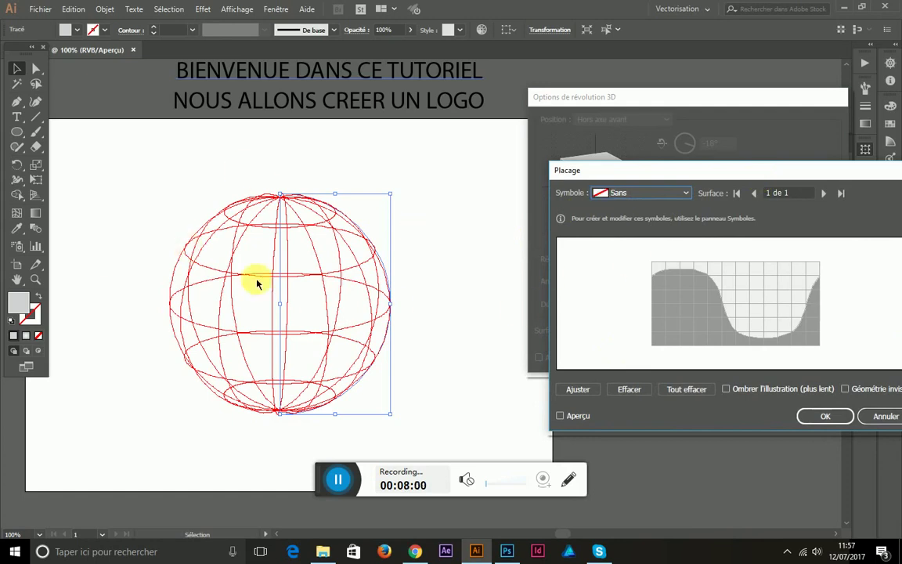
Step: Map MON SYMBOLE onto the sphere with Géométrie invisible and Aperçu turned on
{"action": "left_click", "coordinate": [844, 389]}
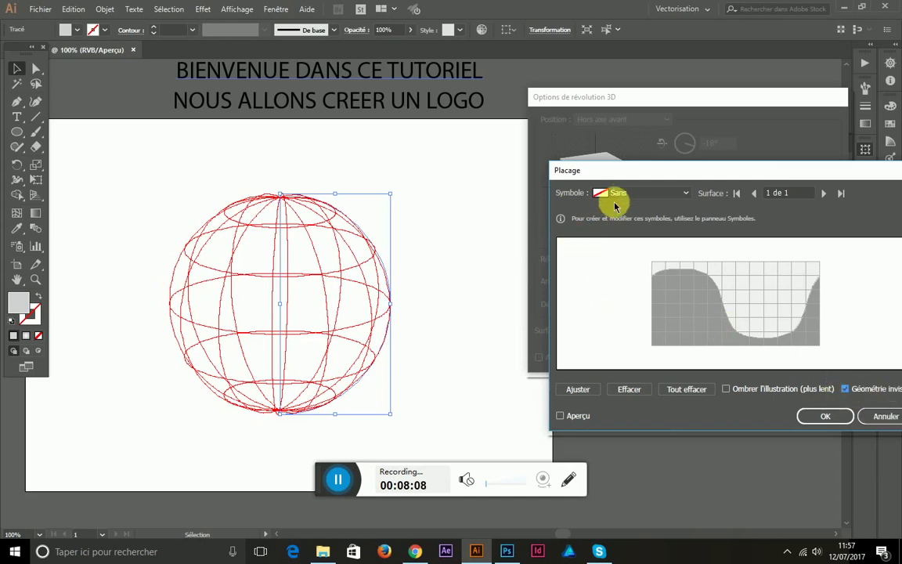
{"action": "left_click", "coordinate": [621, 197]}
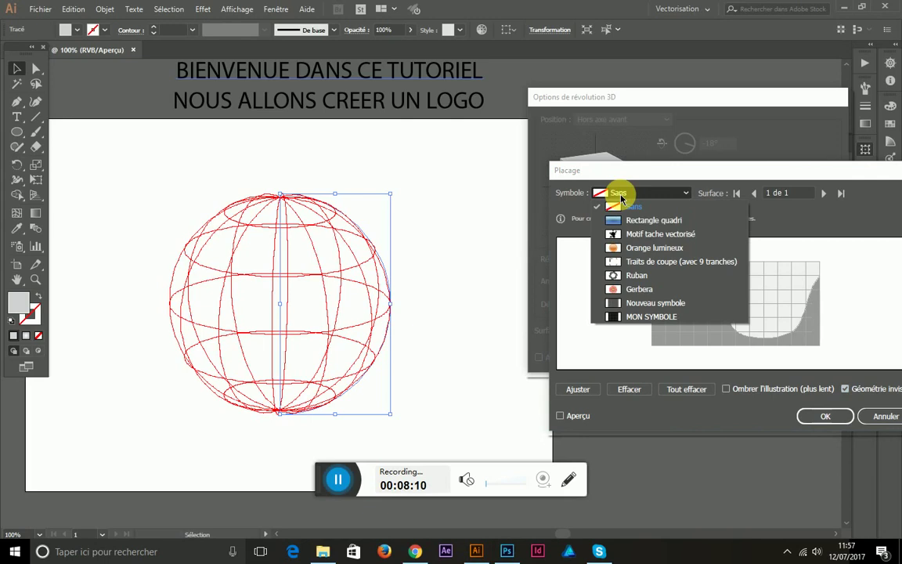
{"action": "left_click", "coordinate": [666, 320]}
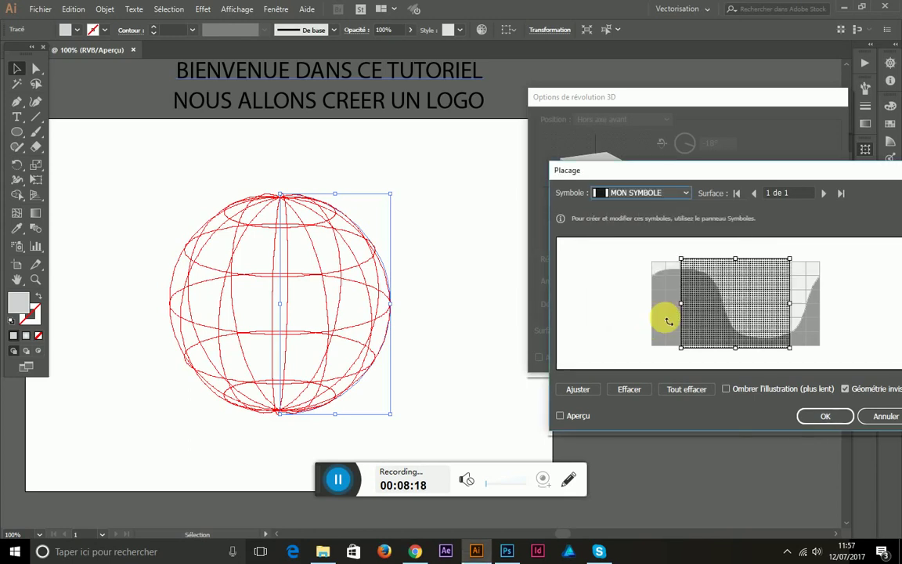
{"action": "left_click", "coordinate": [558, 415]}
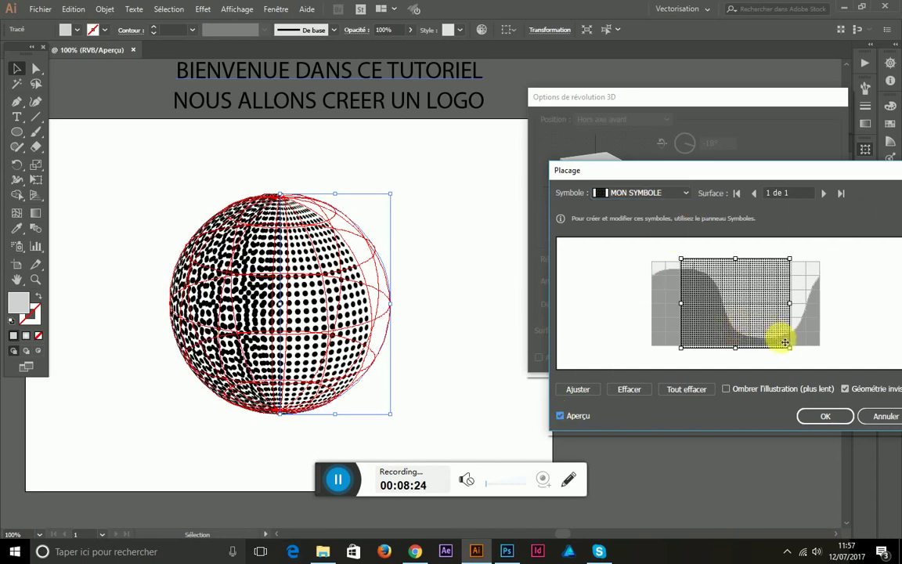
Step: Resize and position the dot pattern to cover the sphere, then confirm both 3D dialogs
{"action": "left_click_drag", "start_coordinate": [789, 347], "coordinate": [778, 335]}
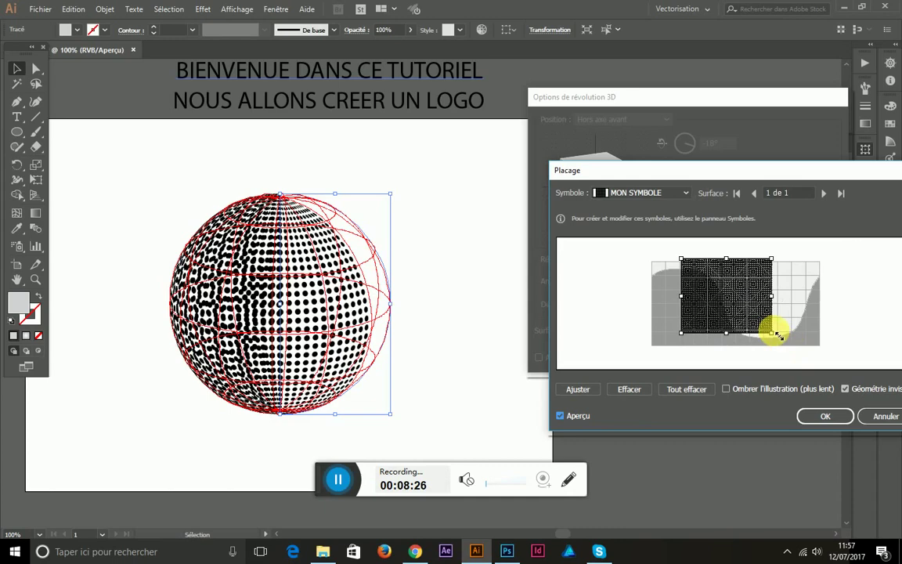
{"action": "mouse_move", "coordinate": [747, 312]}
{"action": "left_mouse_down"}
{"action": "mouse_move", "coordinate": [776, 319]}
{"action": "mouse_move", "coordinate": [780, 331]}
{"action": "left_mouse_up"}
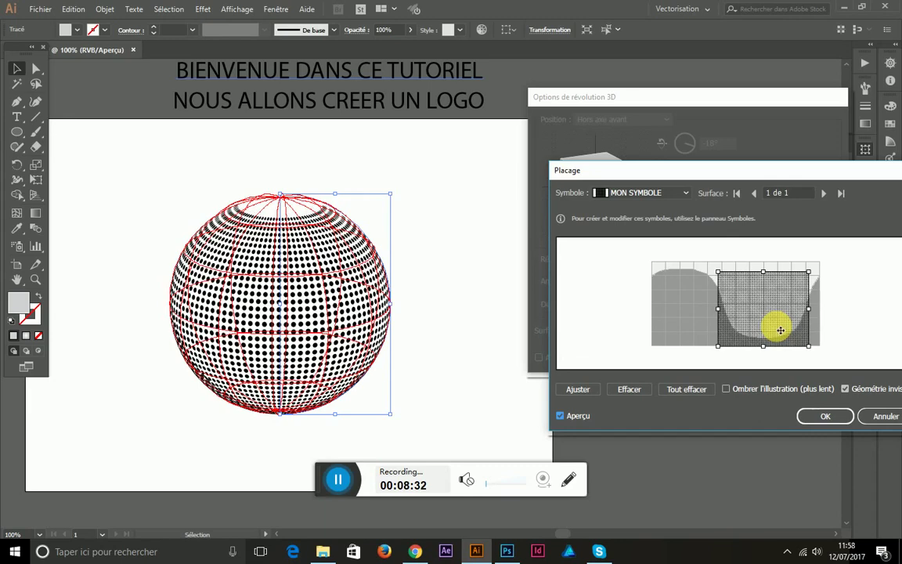
{"action": "left_click_drag", "start_coordinate": [780, 331], "coordinate": [776, 336]}
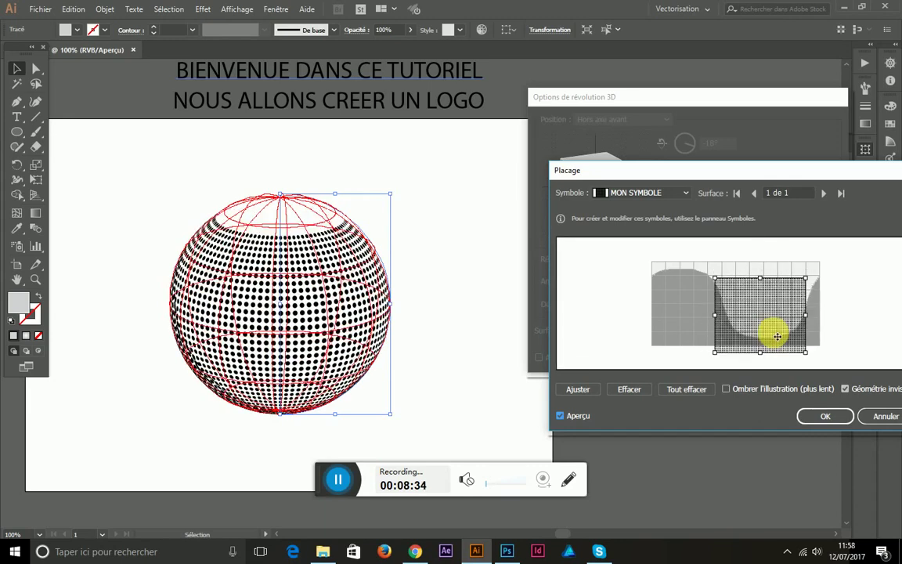
{"action": "mouse_move", "coordinate": [776, 335]}
{"action": "left_mouse_down"}
{"action": "mouse_move", "coordinate": [711, 318]}
{"action": "mouse_move", "coordinate": [779, 313]}
{"action": "left_mouse_up"}
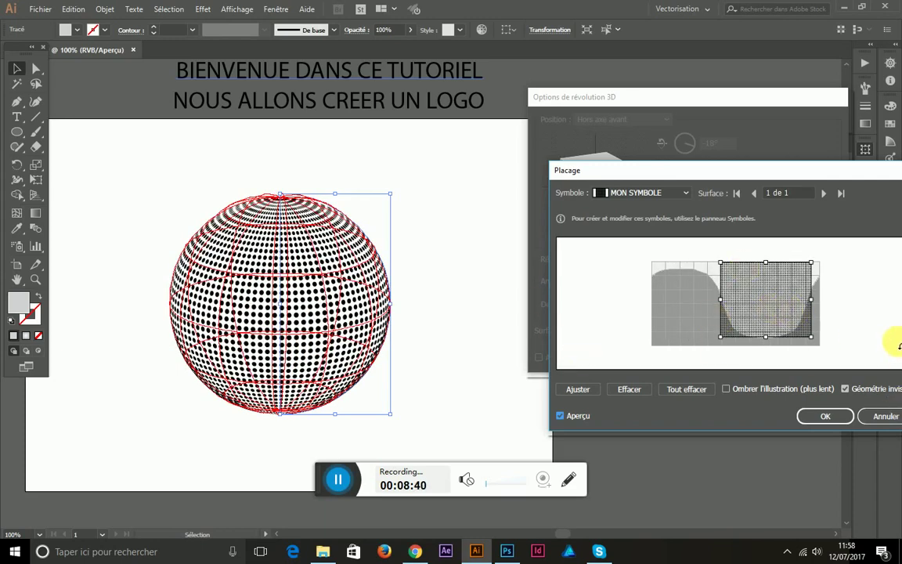
{"action": "left_click_drag", "start_coordinate": [786, 324], "coordinate": [782, 327]}
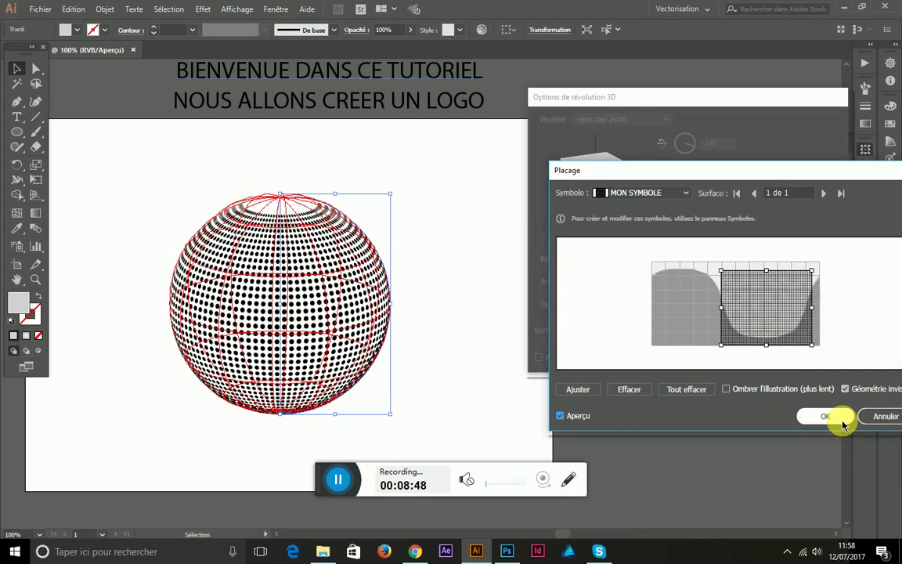
{"action": "left_click", "coordinate": [822, 416]}
{"action": "left_click", "coordinate": [745, 357]}
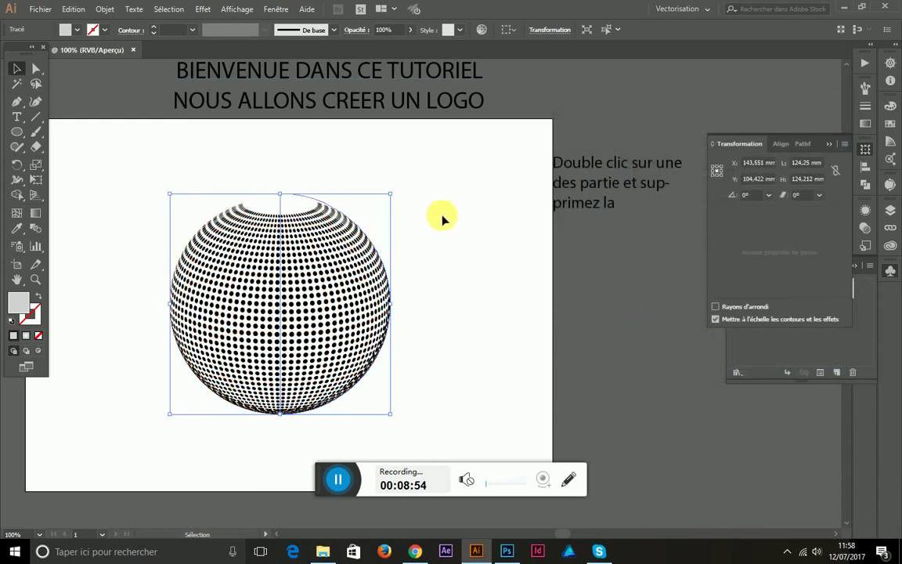
Step: Replace the note with 'Voici notre globe il nous reste qu'a le colorier avec nos couleur'
{"action": "left_click", "coordinate": [562, 197]}
{"action": "double_click", "coordinate": [616, 178]}
{"action": "left_click_drag", "start_coordinate": [620, 203], "coordinate": [504, 167]}
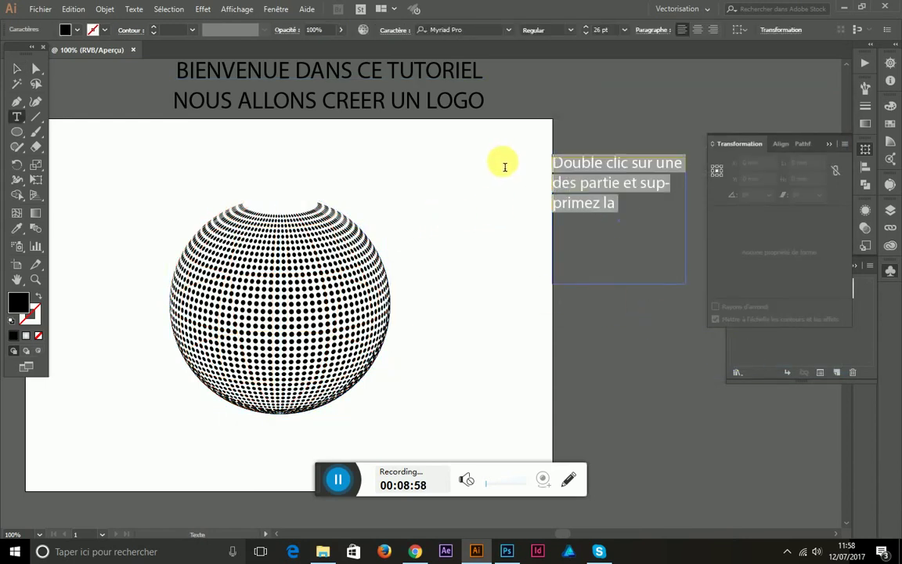
{"action": "type", "text": "Voici"}
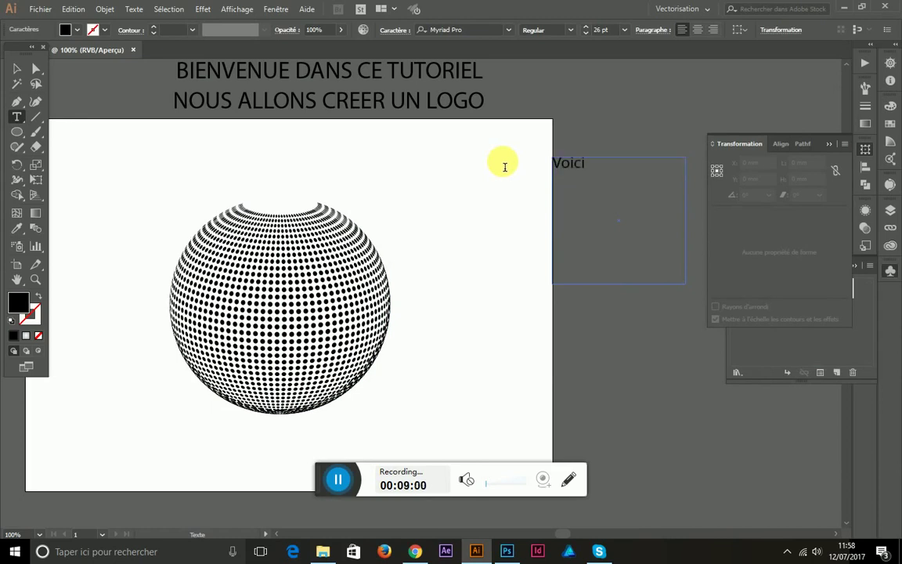
{"action": "type", "text": " notre globe"}
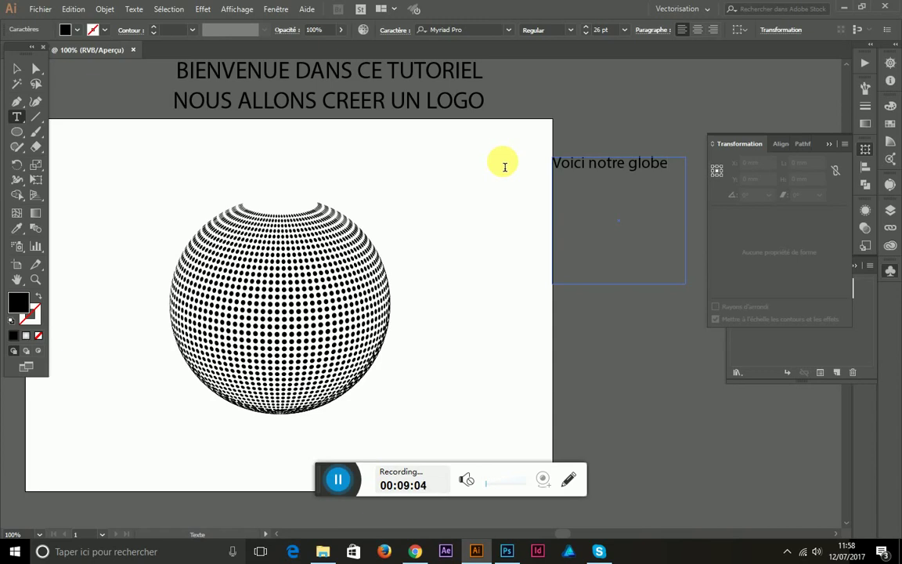
{"action": "type", "text": " il nous resteq"}
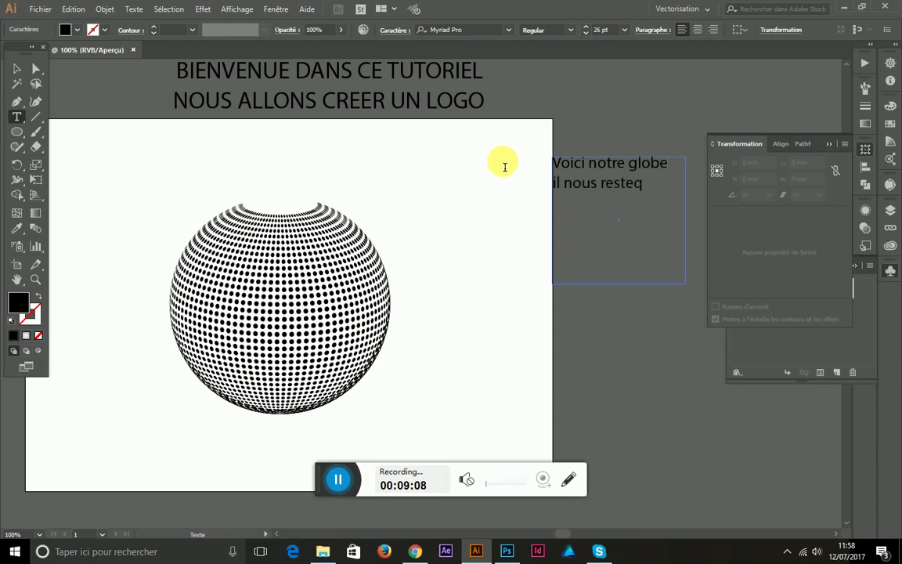
{"action": "key", "text": "BackSpace"}
{"action": "type", "text": "qu'a le col"}
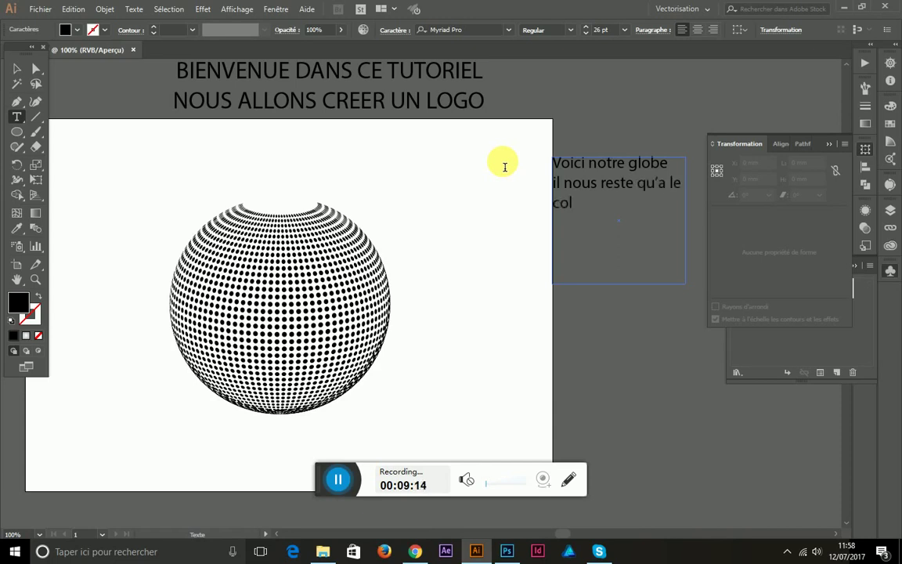
{"action": "type", "text": "orier avec nos couleur"}
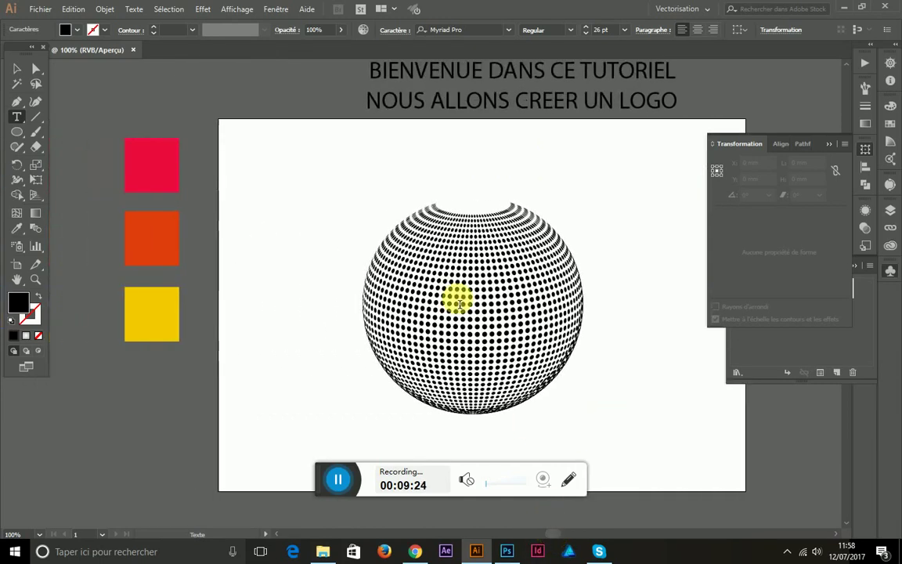
Step: Select the dotted globe and expand it with Objet > Décomposer l'aspect
{"action": "left_click", "coordinate": [16, 69]}
{"action": "left_click_drag", "start_coordinate": [289, 156], "coordinate": [579, 451]}
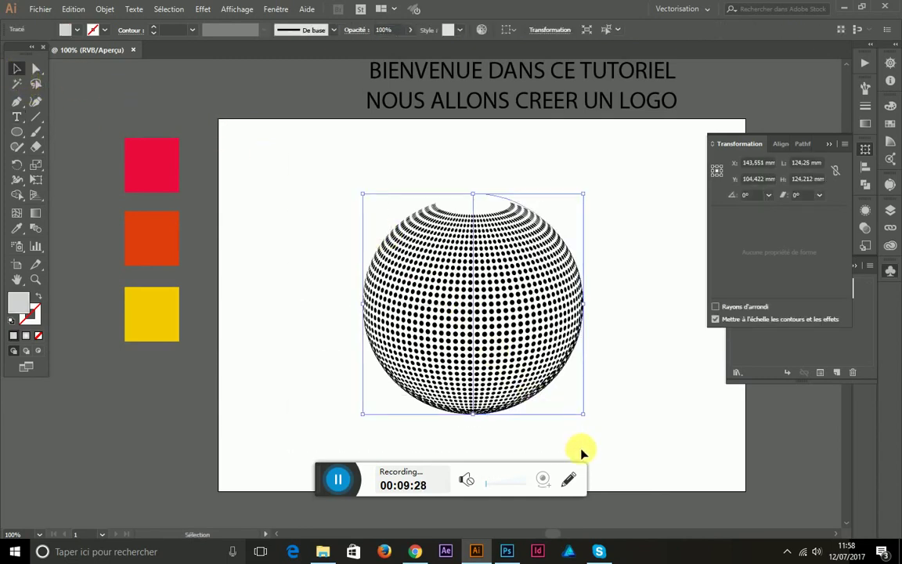
{"action": "left_click", "coordinate": [118, 10]}
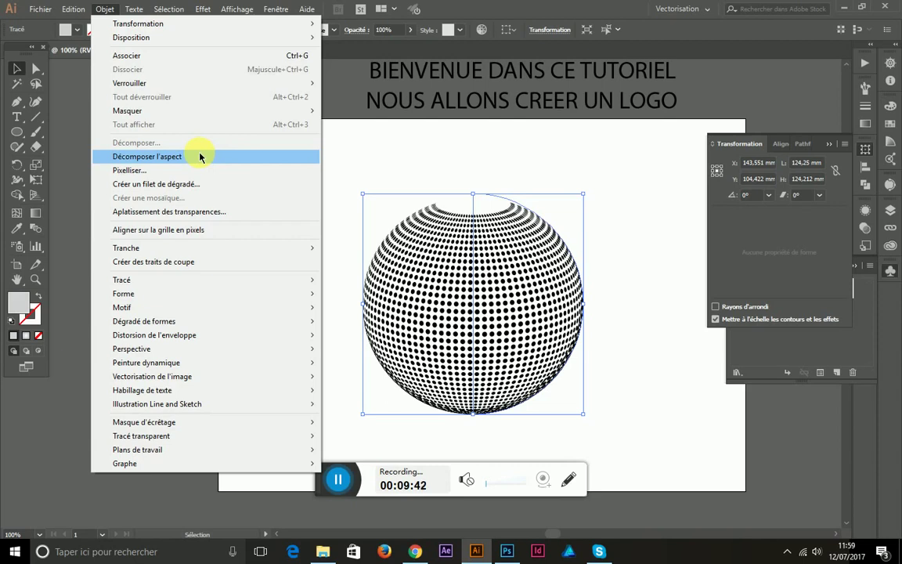
{"action": "left_click", "coordinate": [200, 156]}
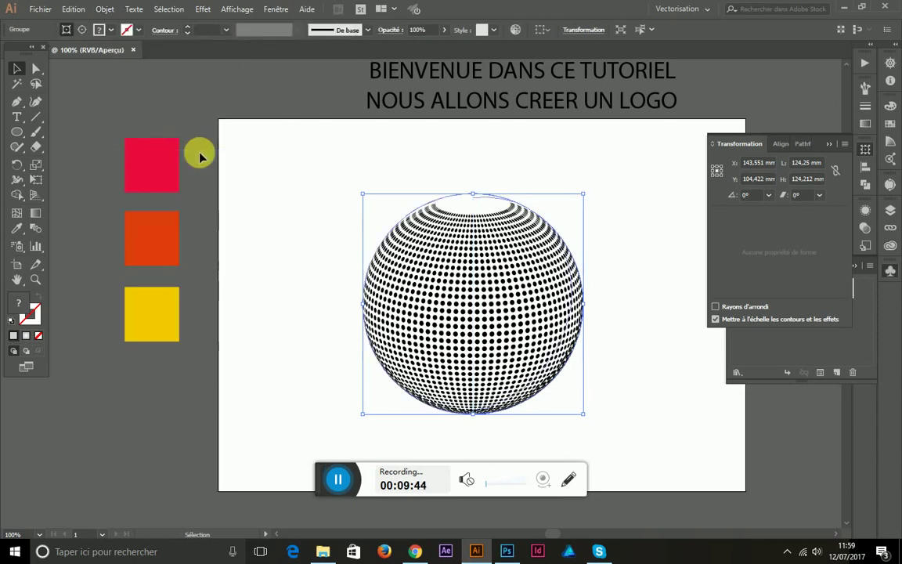
Step: Ungroup the expanded globe twice with Dissocier, then deselect everything
{"action": "right_click", "coordinate": [411, 266]}
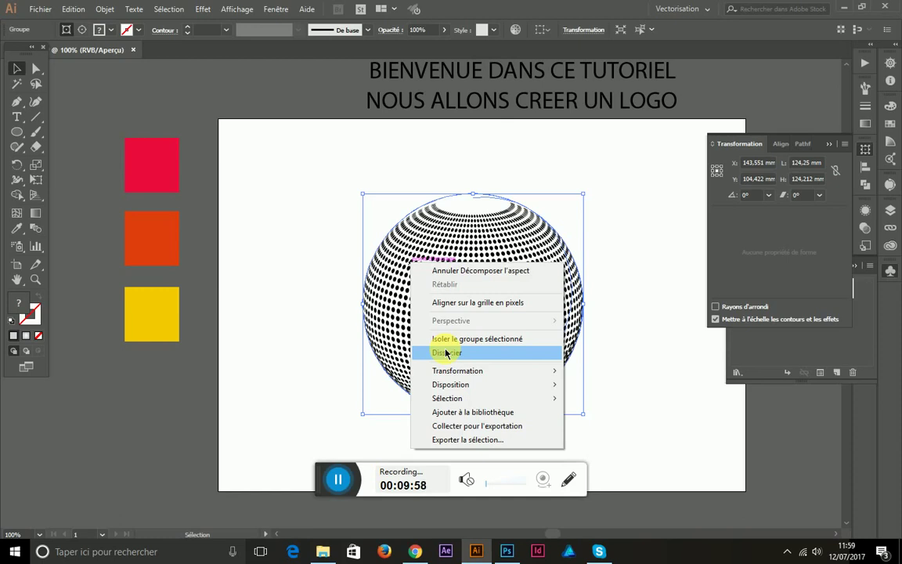
{"action": "left_click", "coordinate": [445, 352]}
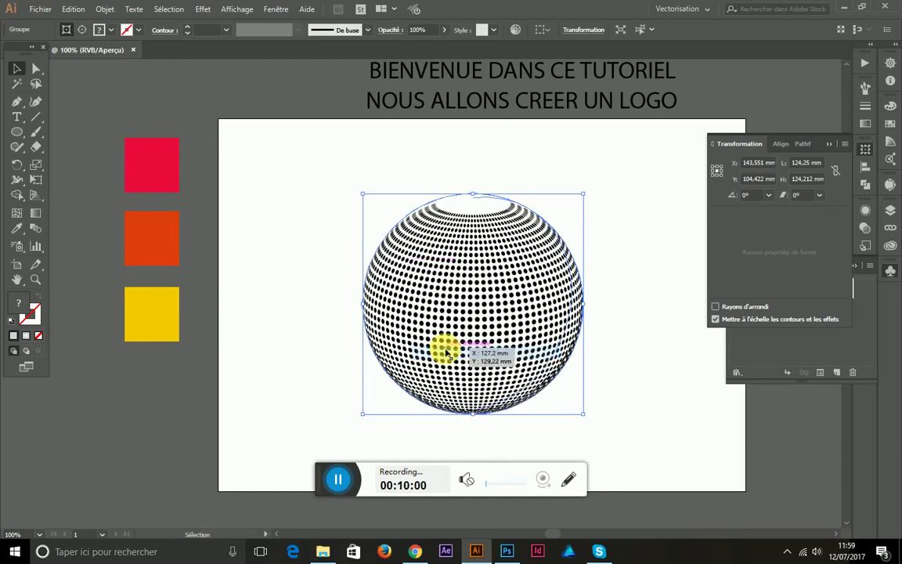
{"action": "right_click", "coordinate": [443, 308]}
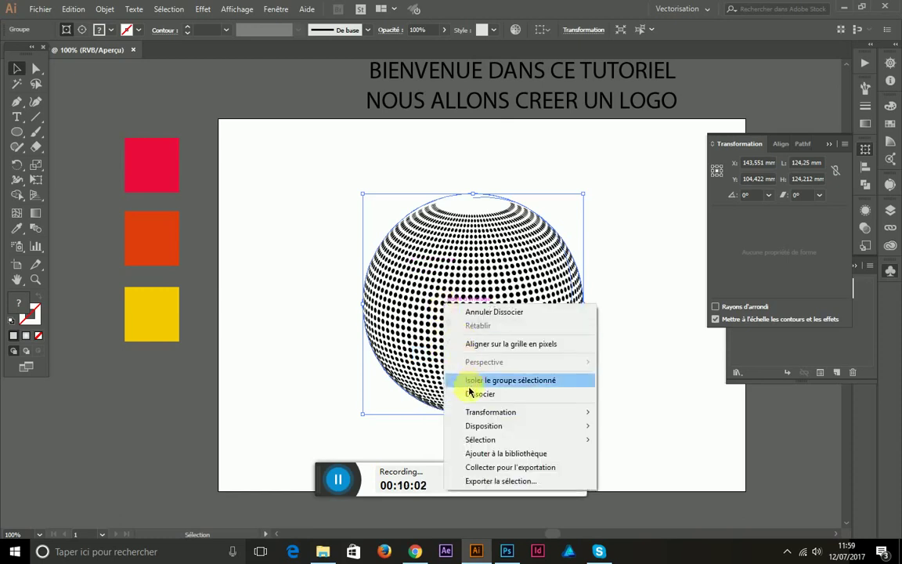
{"action": "left_click", "coordinate": [470, 399]}
{"action": "right_click", "coordinate": [471, 307]}
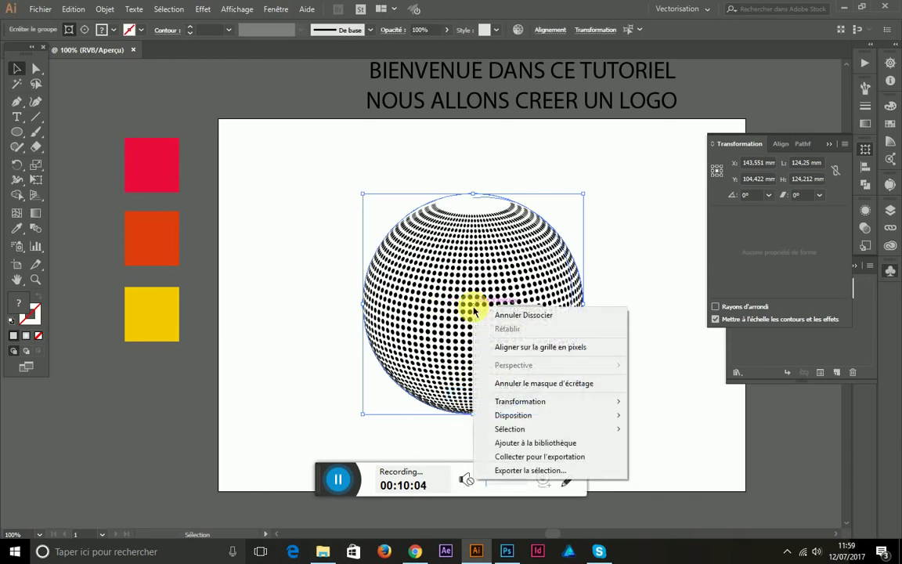
{"action": "left_click", "coordinate": [336, 186]}
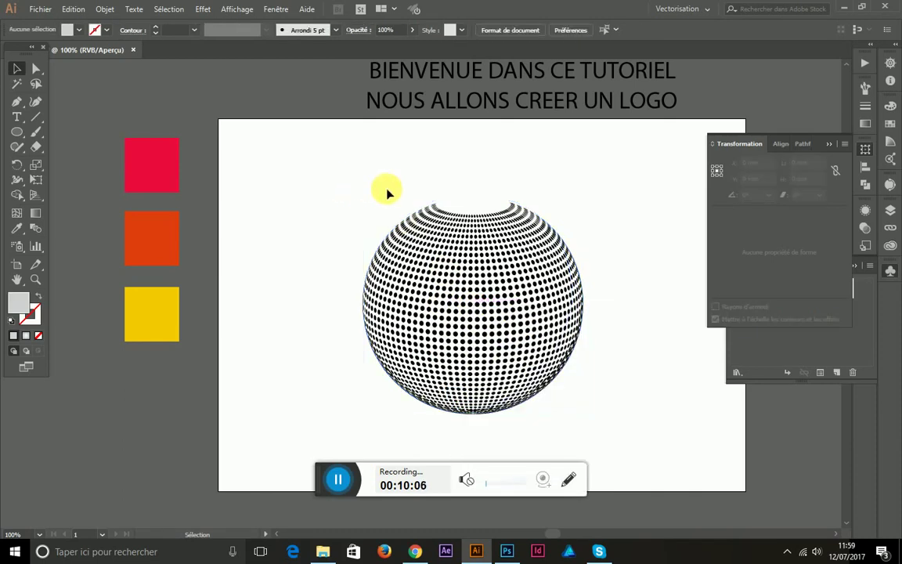
{"action": "left_click_drag", "start_coordinate": [364, 175], "coordinate": [550, 415]}
{"action": "left_click", "coordinate": [641, 329]}
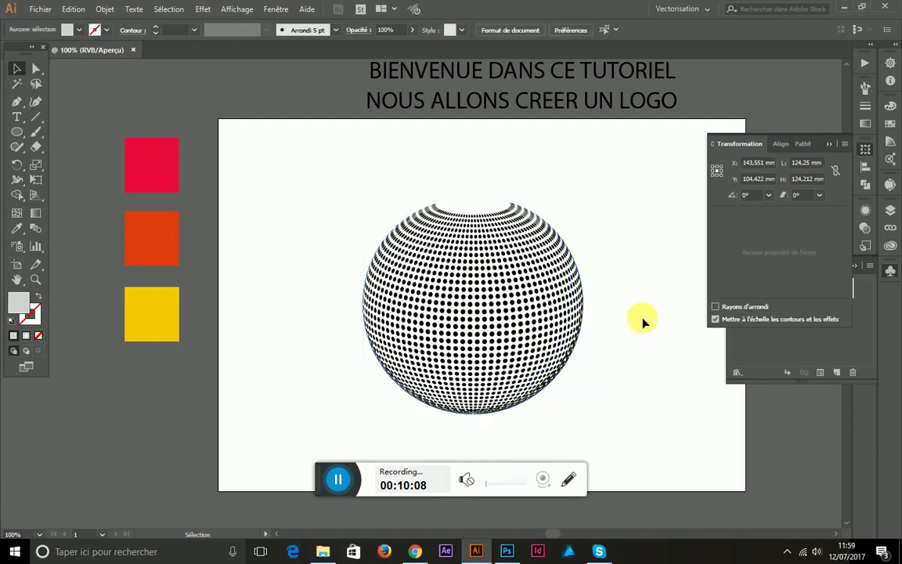
{"action": "left_click_drag", "start_coordinate": [557, 532], "coordinate": [568, 533]}
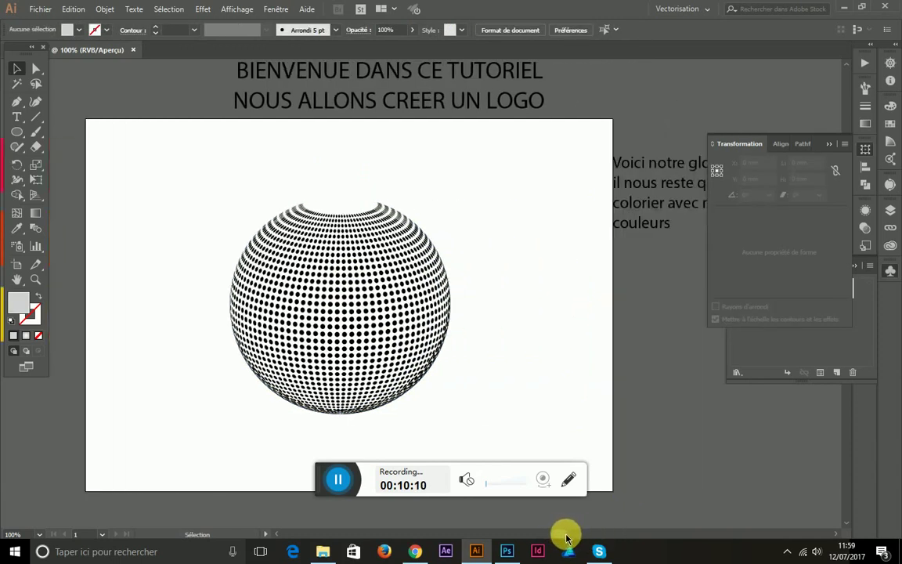
Step: Move the side note onto the artboard and begin replacing its text
{"action": "left_click_drag", "start_coordinate": [661, 209], "coordinate": [570, 243]}
{"action": "double_click", "coordinate": [565, 244]}
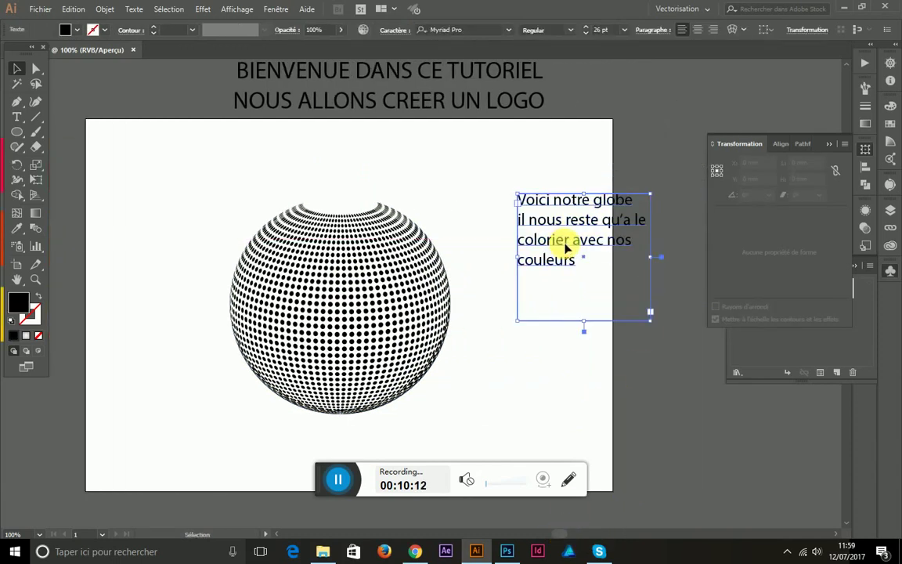
{"action": "triple_click", "coordinate": [598, 237]}
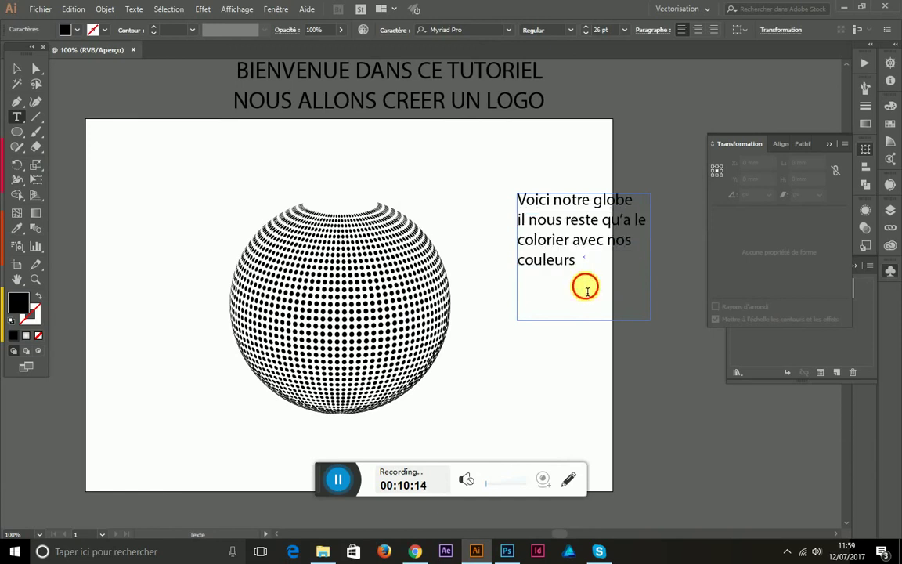
{"action": "left_click_drag", "start_coordinate": [581, 283], "coordinate": [501, 191]}
{"action": "type", "text": "Nous allons"}
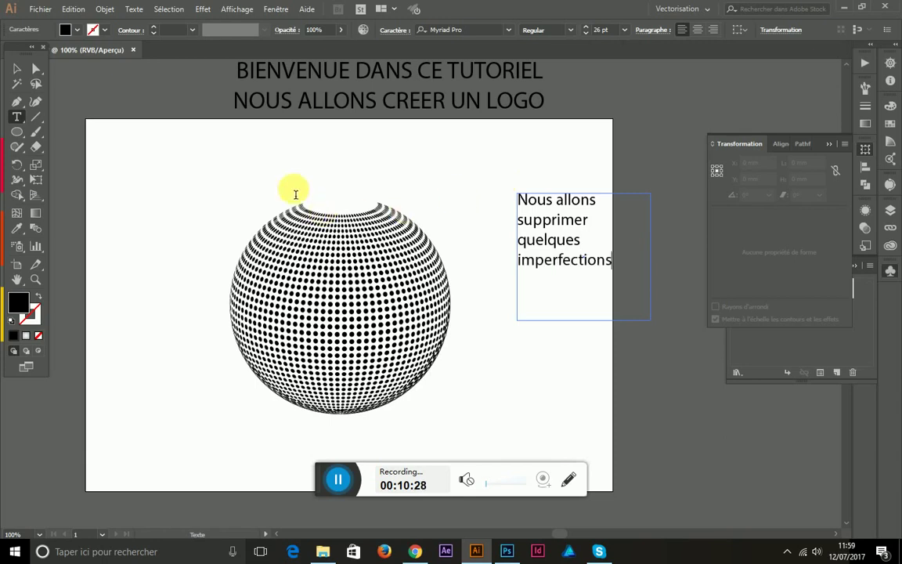
{"action": "left_click", "coordinate": [17, 69]}
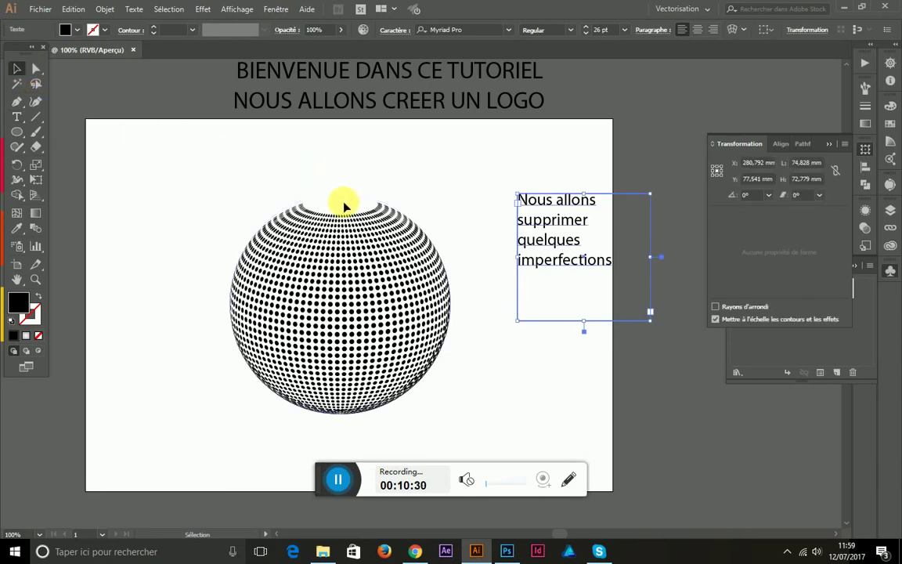
Step: Rewrite the note paragraph as the 'Double clic pour selectionner le contour et supprime' instruction
{"action": "double_click", "coordinate": [574, 261]}
{"action": "left_click", "coordinate": [575, 262]}
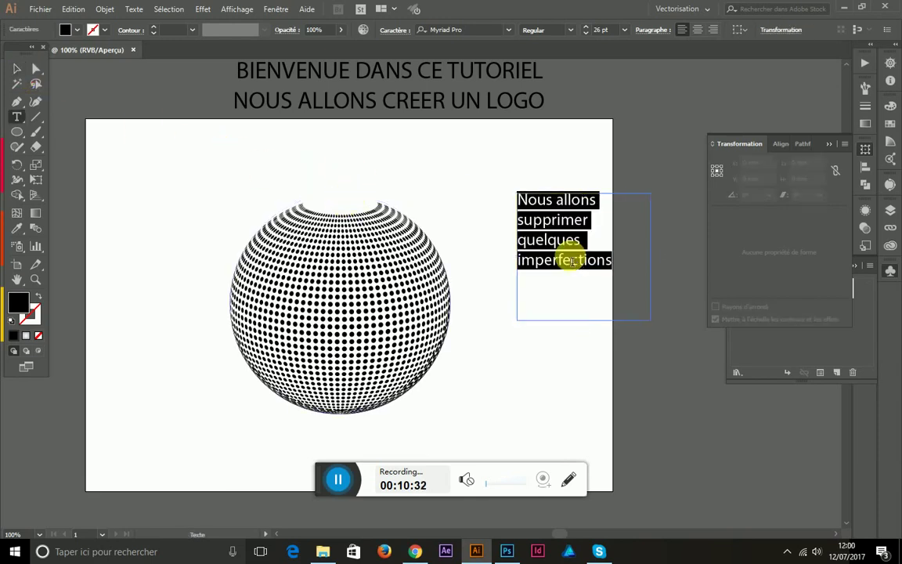
{"action": "type", "text": "Double clic"}
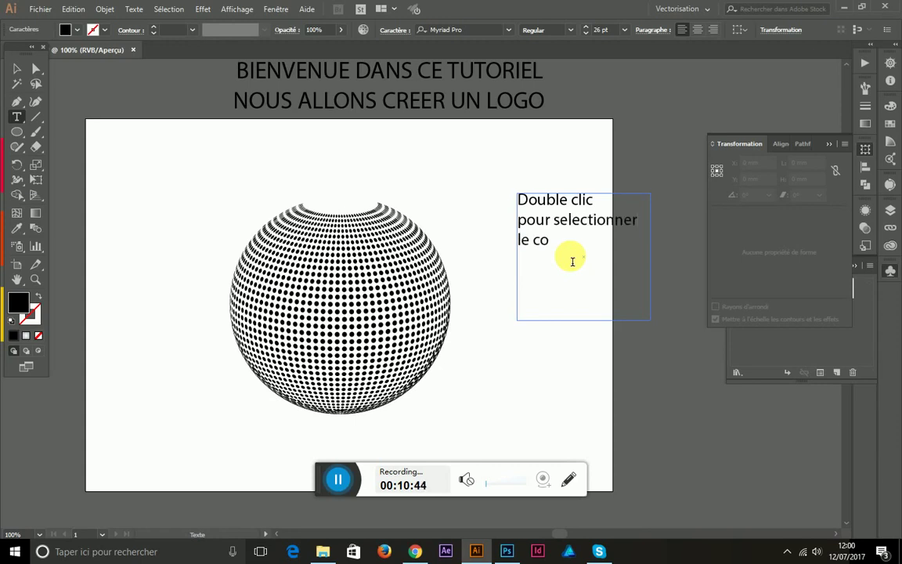
{"action": "left_click", "coordinate": [16, 68]}
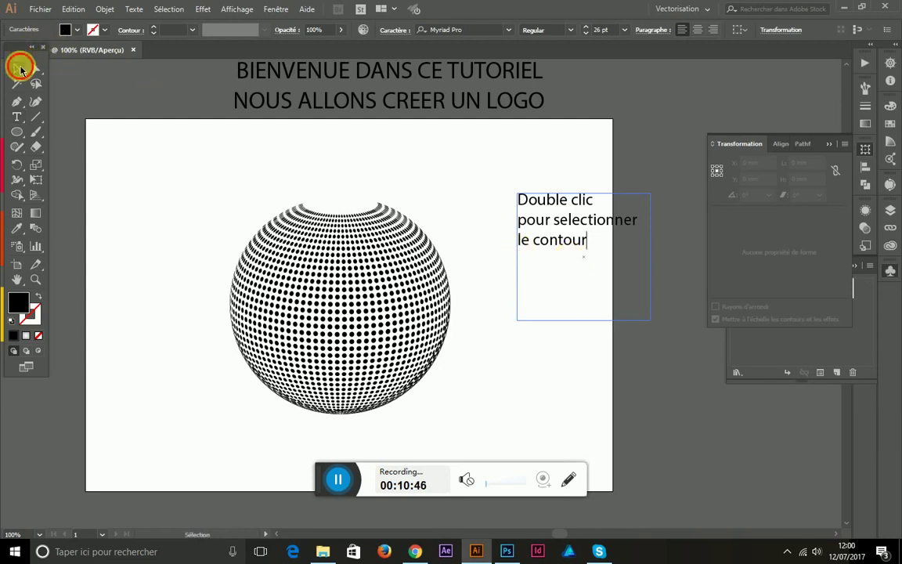
Step: Test deleting the dotted globe, undo it, then enter and leave the globe group
{"action": "left_click", "coordinate": [338, 190]}
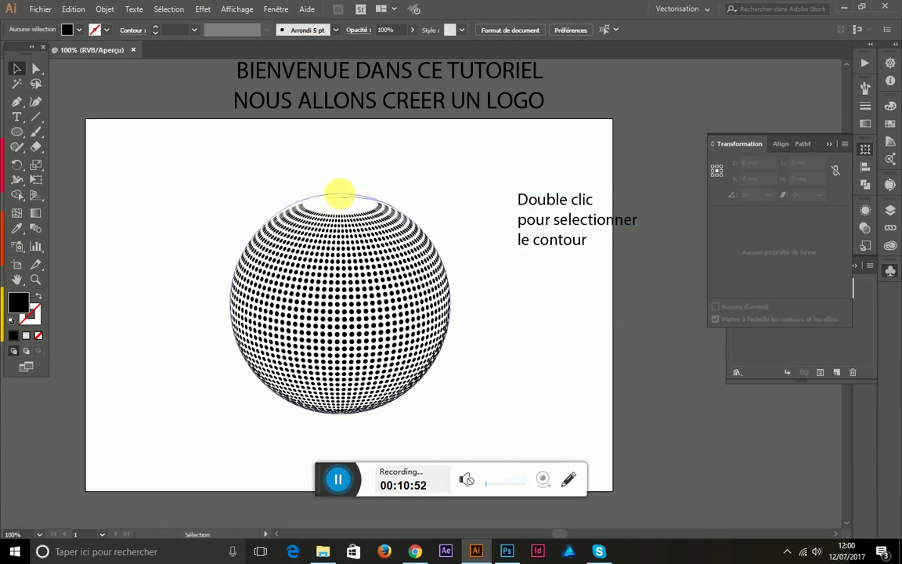
{"action": "left_click", "coordinate": [338, 192]}
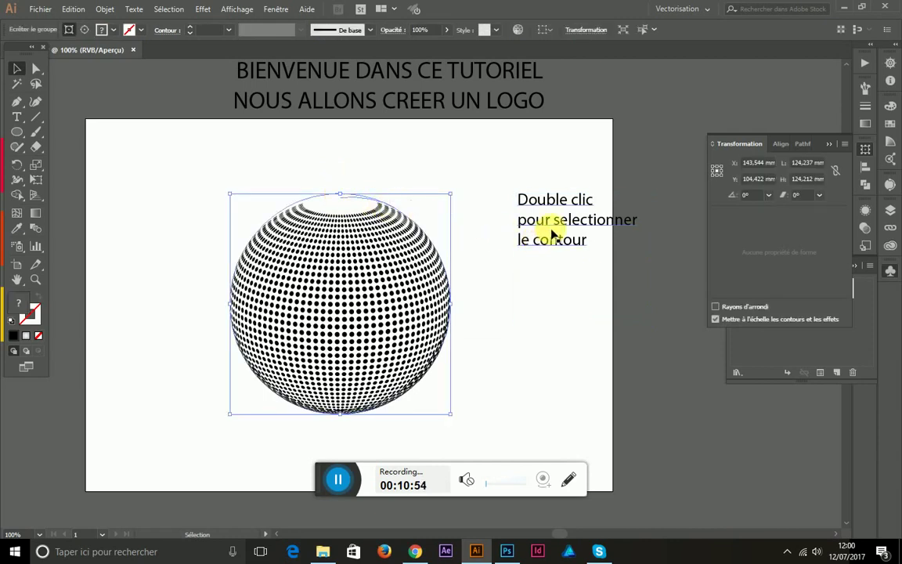
{"action": "key", "text": "Delete"}
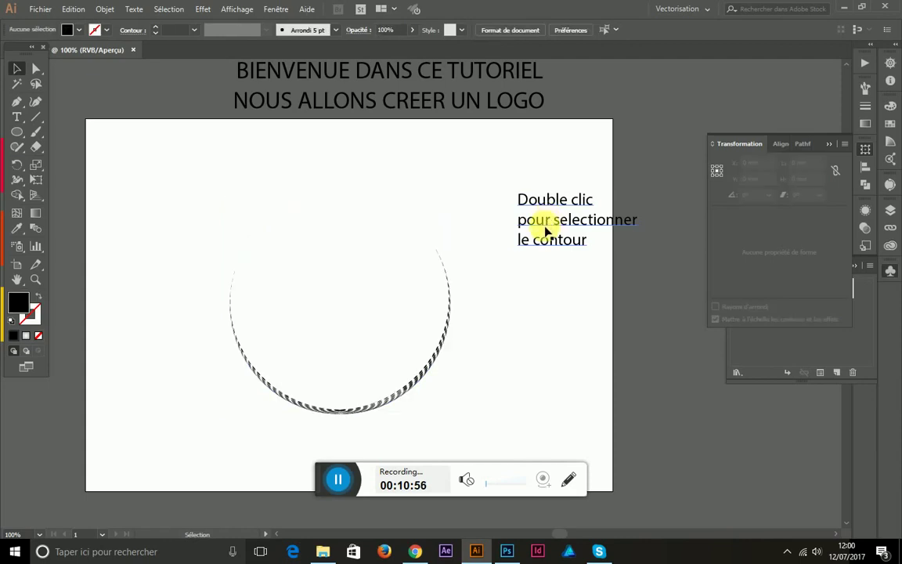
{"action": "key", "text": "ctrl+z"}
{"action": "left_click", "coordinate": [348, 185]}
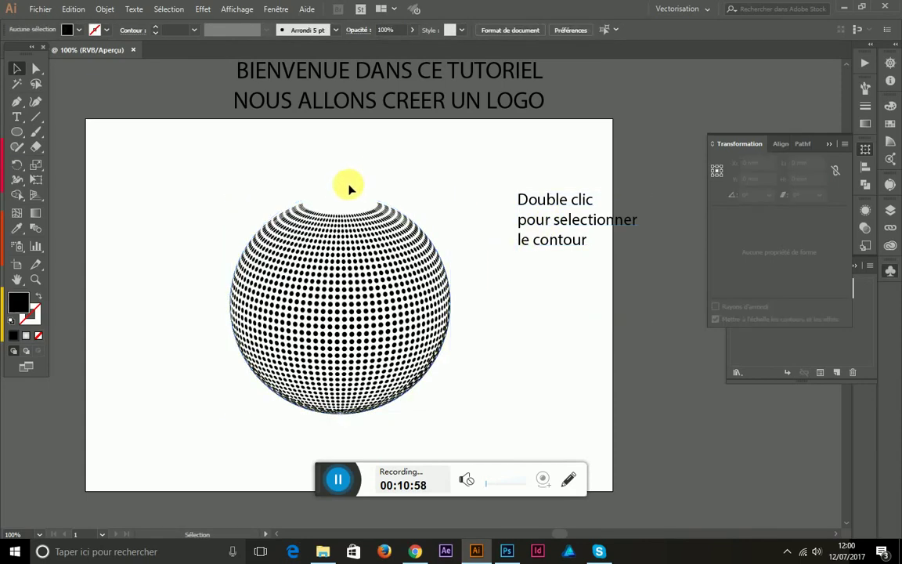
{"action": "left_click", "coordinate": [346, 196]}
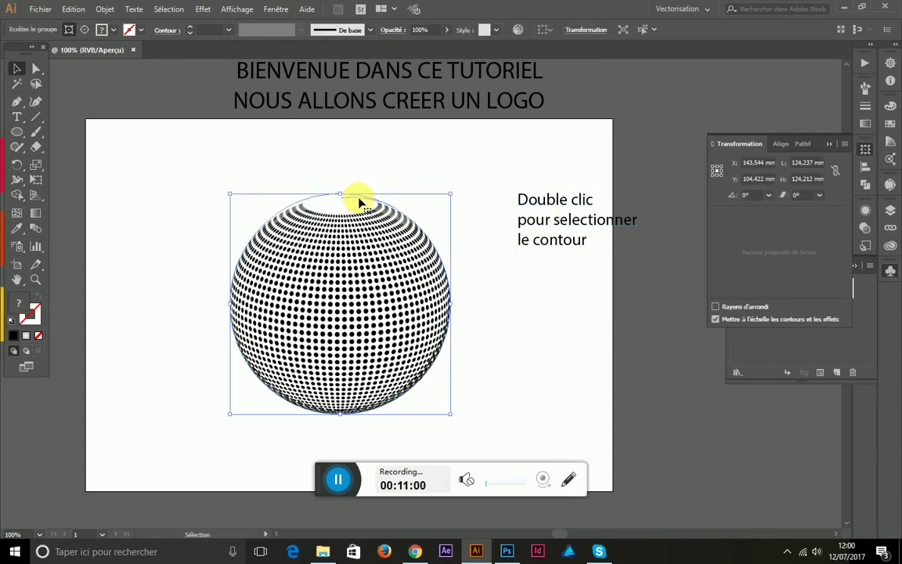
{"action": "double_click", "coordinate": [360, 200]}
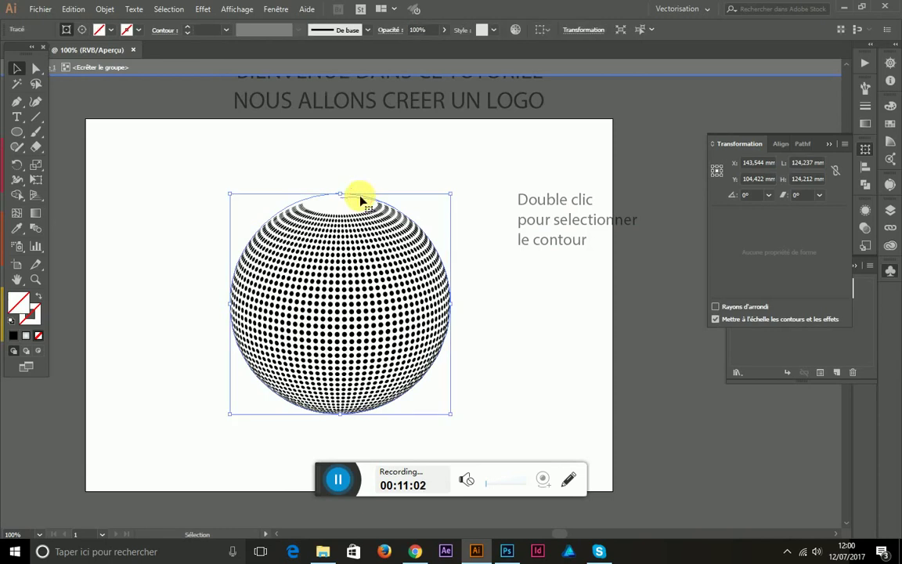
{"action": "left_click", "coordinate": [359, 196]}
{"action": "double_click", "coordinate": [412, 160]}
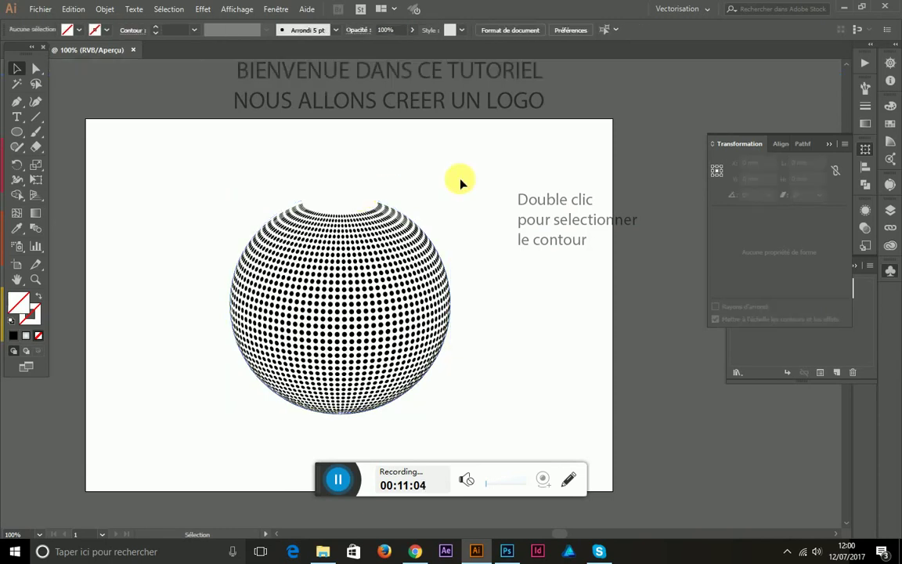
Step: Add the missing 'r' so the note ends with 'et supprimer'
{"action": "double_click", "coordinate": [552, 230]}
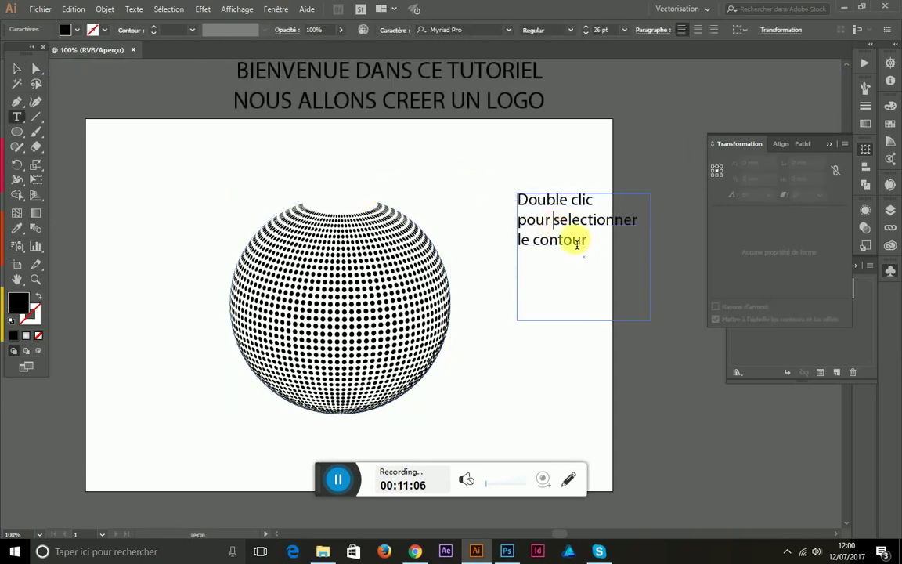
{"action": "key", "text": "ctrl+a"}
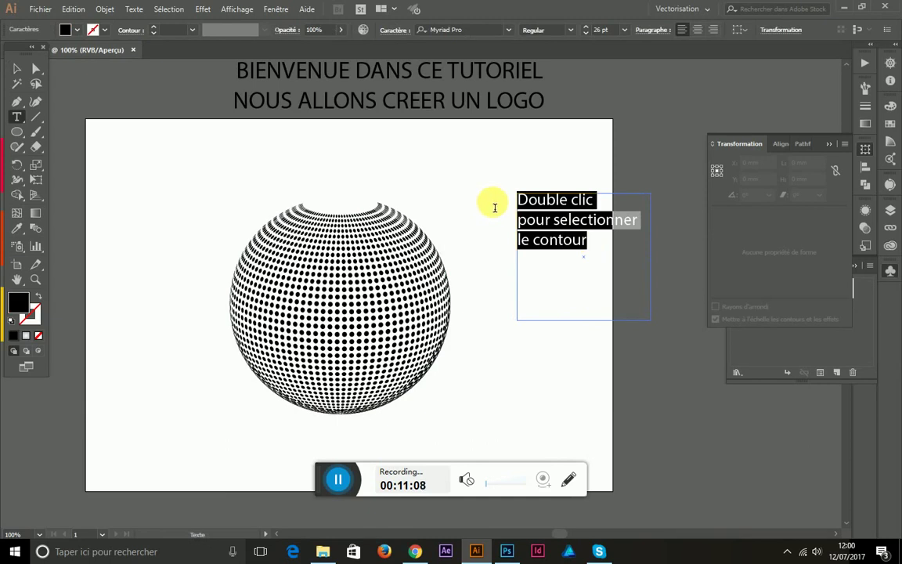
{"action": "left_click", "coordinate": [606, 250]}
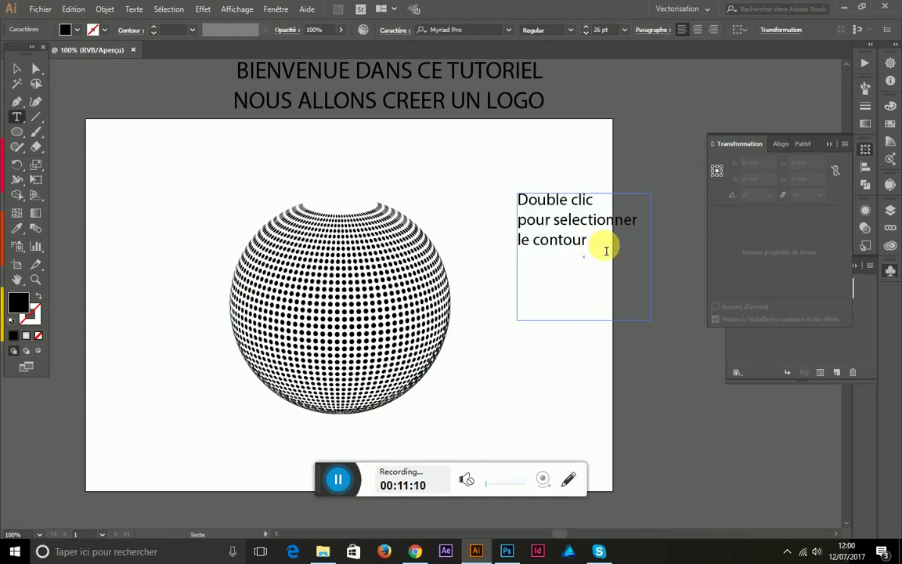
{"action": "type", "text": "et supprimer"}
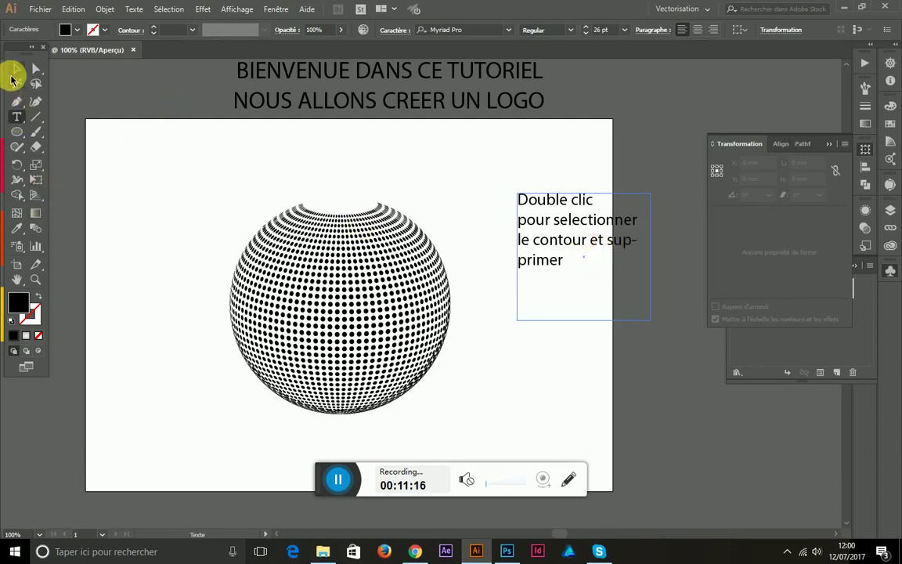
{"action": "left_click", "coordinate": [16, 74]}
Step: Marquee-select the dotted sphere, then enter and leave its group
{"action": "left_click_drag", "start_coordinate": [202, 151], "coordinate": [391, 435]}
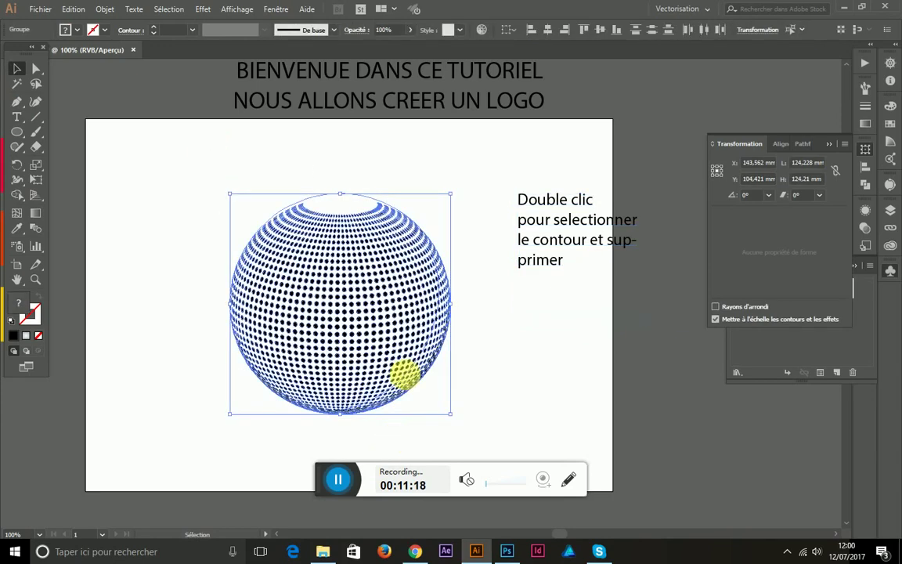
{"action": "right_click", "coordinate": [358, 222]}
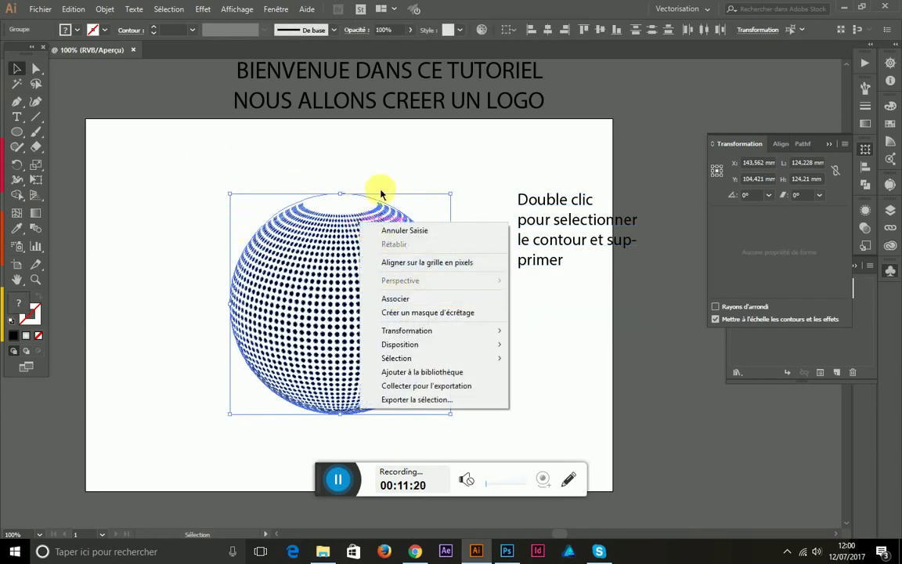
{"action": "left_click", "coordinate": [354, 187]}
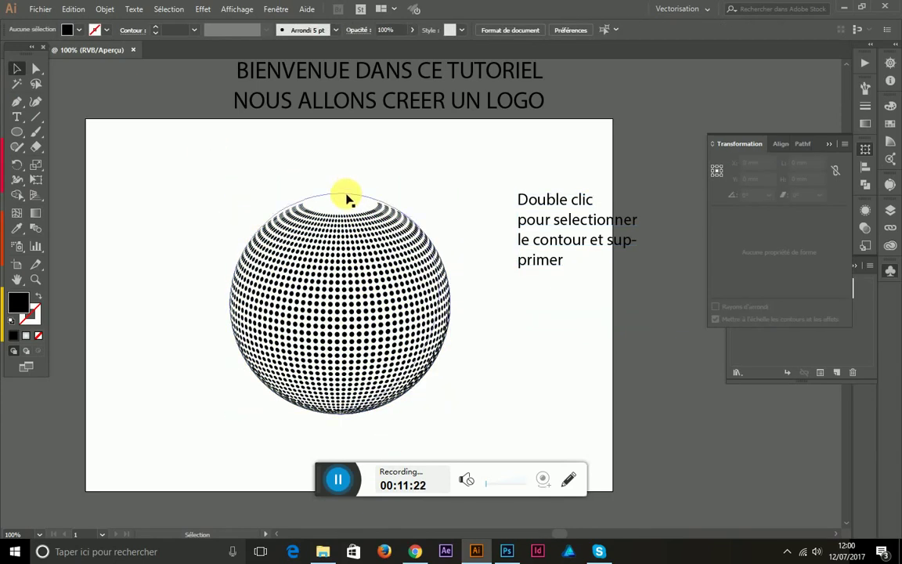
{"action": "double_click", "coordinate": [347, 196]}
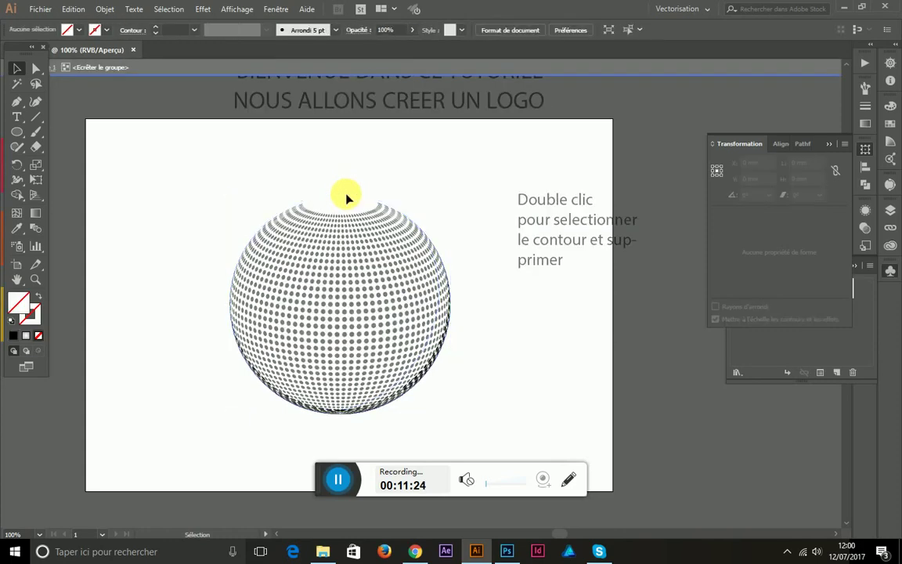
{"action": "double_click", "coordinate": [354, 161]}
Step: Ungroup the dotted sphere twice with Dissocier
{"action": "left_click_drag", "start_coordinate": [212, 161], "coordinate": [329, 348]}
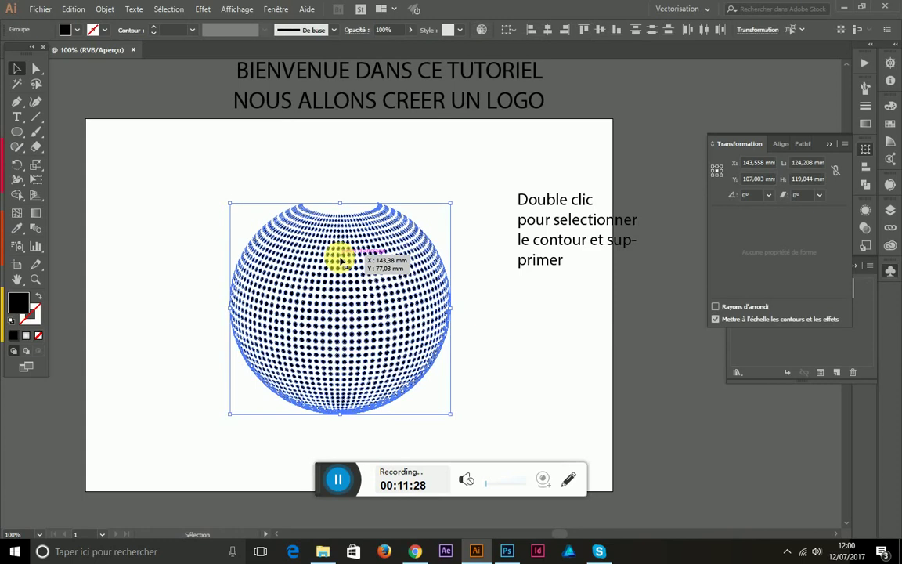
{"action": "right_click", "coordinate": [259, 290]}
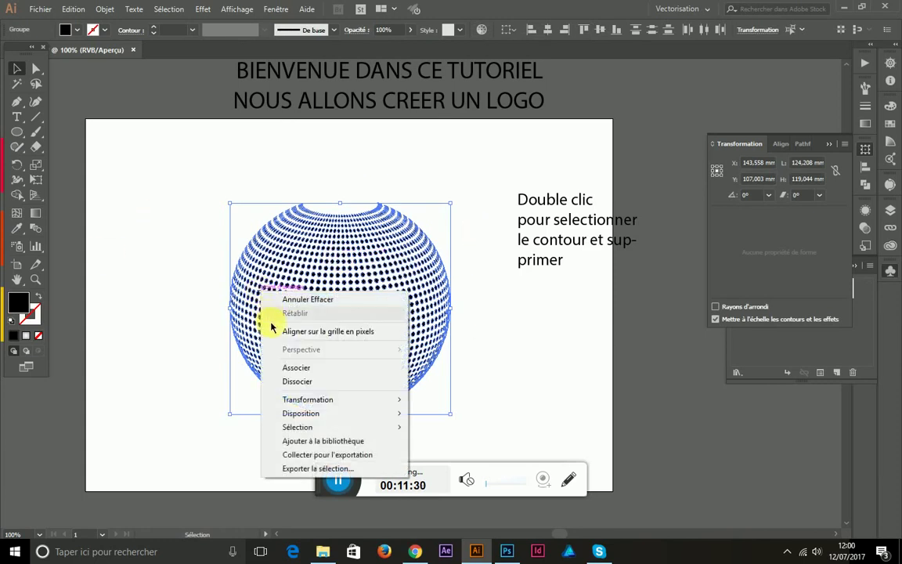
{"action": "left_click", "coordinate": [292, 382]}
{"action": "right_click", "coordinate": [309, 289]}
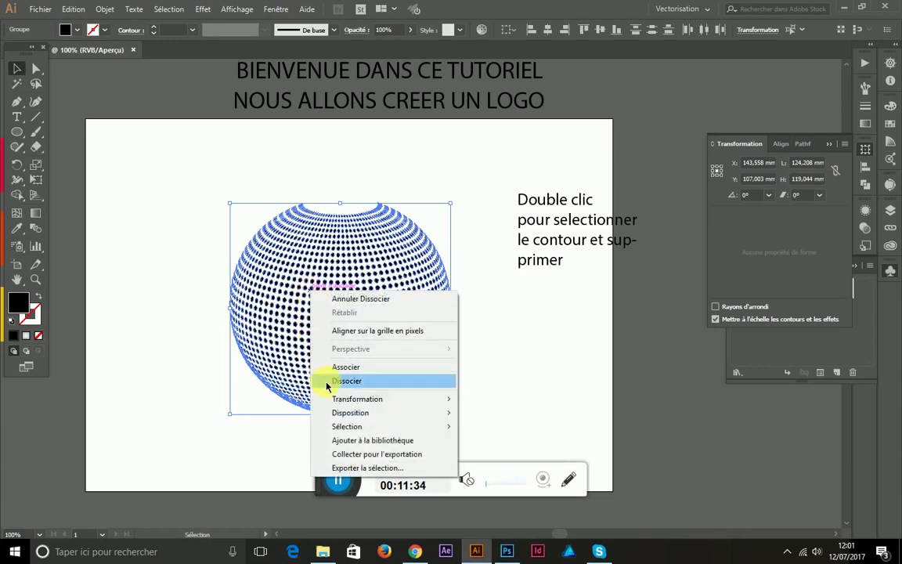
{"action": "left_click", "coordinate": [327, 381]}
Step: Delete the sphere's outer circle contour so only the dots remain
{"action": "right_click", "coordinate": [322, 376]}
{"action": "left_click", "coordinate": [216, 148]}
{"action": "double_click", "coordinate": [278, 288]}
{"action": "key", "text": "Delete"}
Step: Try selecting groups of dots, ending with the left vertical band selected
{"action": "left_click_drag", "start_coordinate": [245, 178], "coordinate": [346, 272]}
{"action": "left_click", "coordinate": [374, 145]}
{"action": "left_click_drag", "start_coordinate": [346, 157], "coordinate": [399, 278]}
{"action": "left_click", "coordinate": [274, 191]}
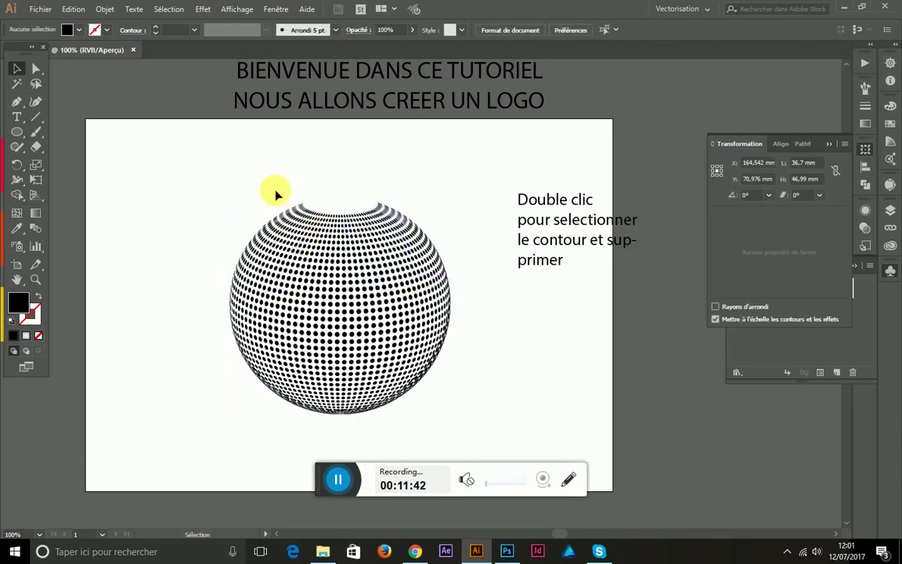
{"action": "left_click_drag", "start_coordinate": [183, 150], "coordinate": [301, 365]}
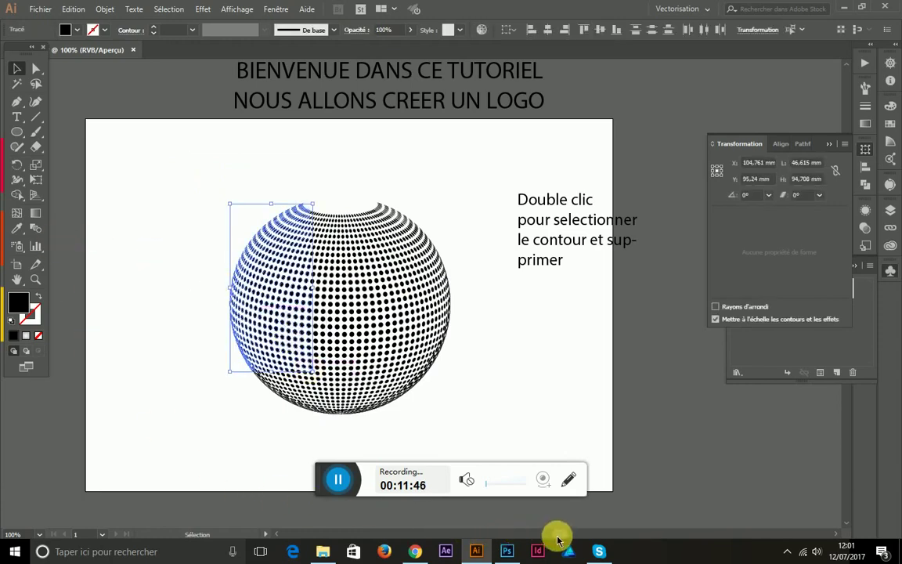
Step: Colour the selected left band of dots red from the red swatch
{"action": "left_click_drag", "start_coordinate": [553, 534], "coordinate": [110, 303]}
{"action": "left_click", "coordinate": [16, 226]}
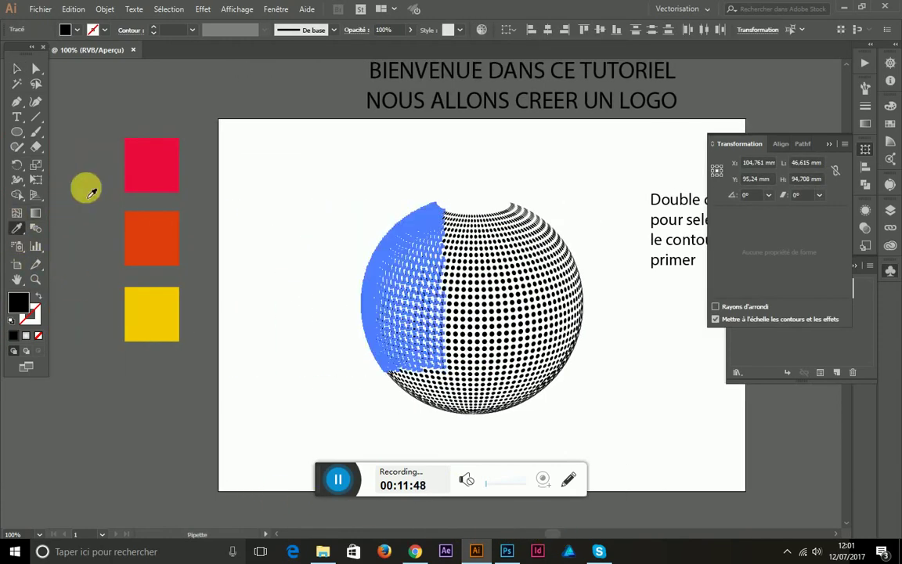
{"action": "left_click", "coordinate": [135, 157]}
{"action": "left_click", "coordinate": [17, 69]}
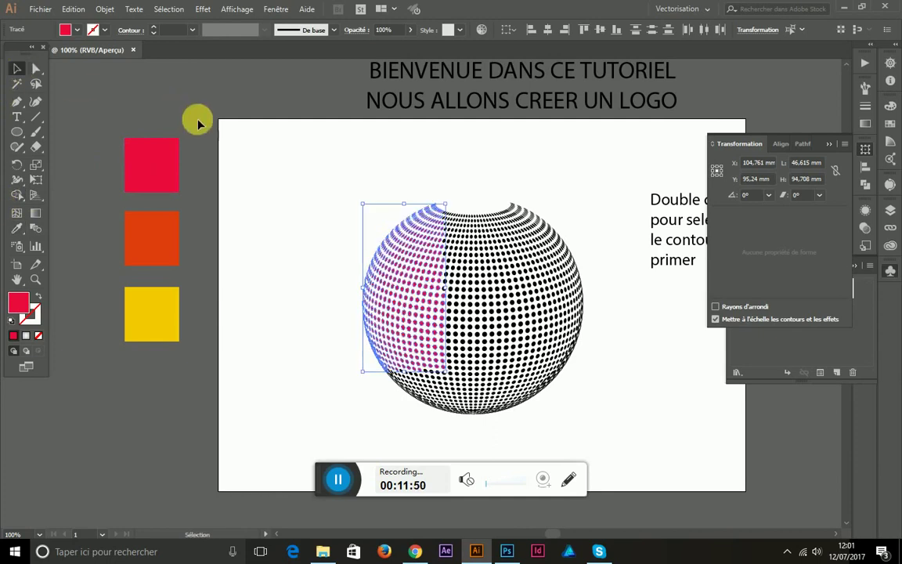
{"action": "left_click", "coordinate": [196, 119]}
Step: Turn the remaining lower-left black dots red from the red swatch
{"action": "left_click_drag", "start_coordinate": [319, 261], "coordinate": [443, 446]}
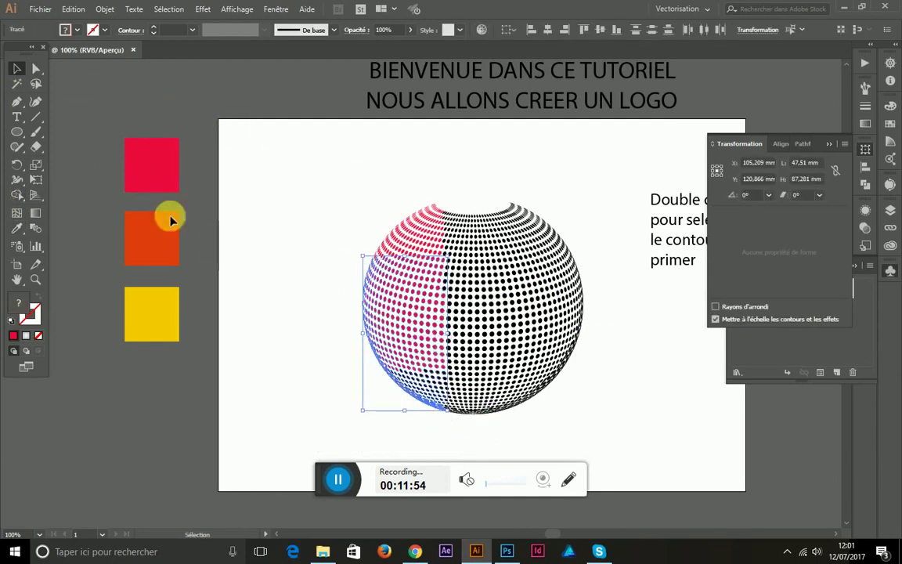
{"action": "left_click", "coordinate": [16, 227]}
{"action": "left_click", "coordinate": [179, 166]}
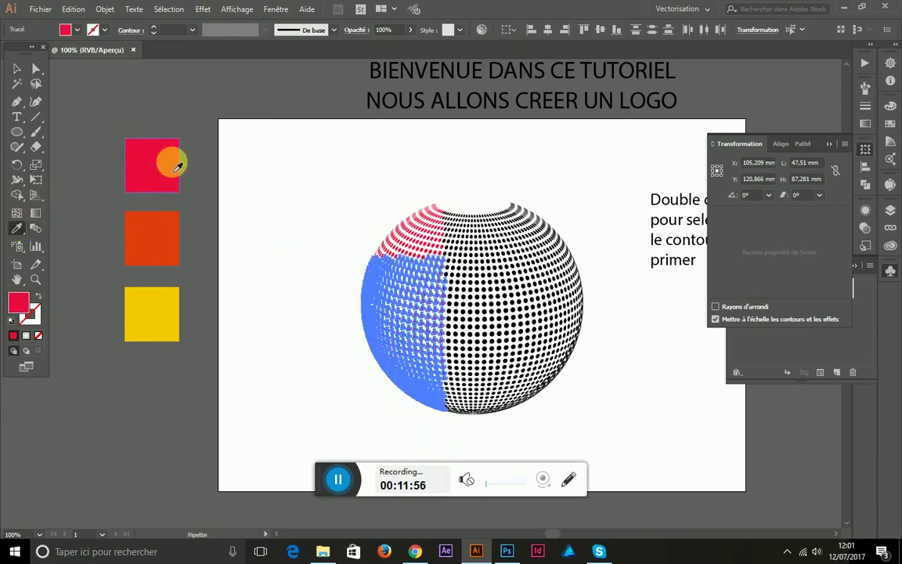
{"action": "left_click", "coordinate": [17, 69]}
{"action": "left_click", "coordinate": [278, 110]}
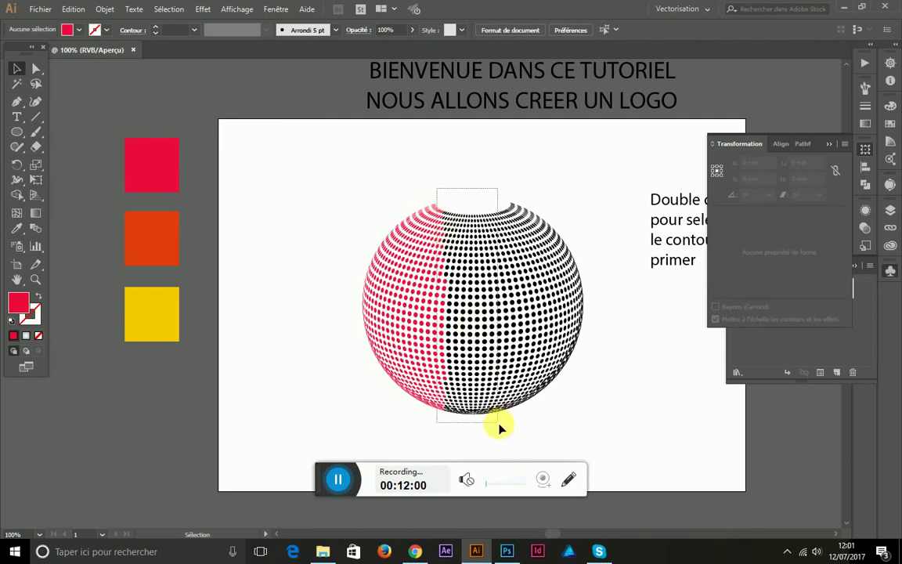
Step: Colour the middle vertical band of dots red, then zoom in to 200%
{"action": "left_click_drag", "start_coordinate": [437, 190], "coordinate": [495, 426]}
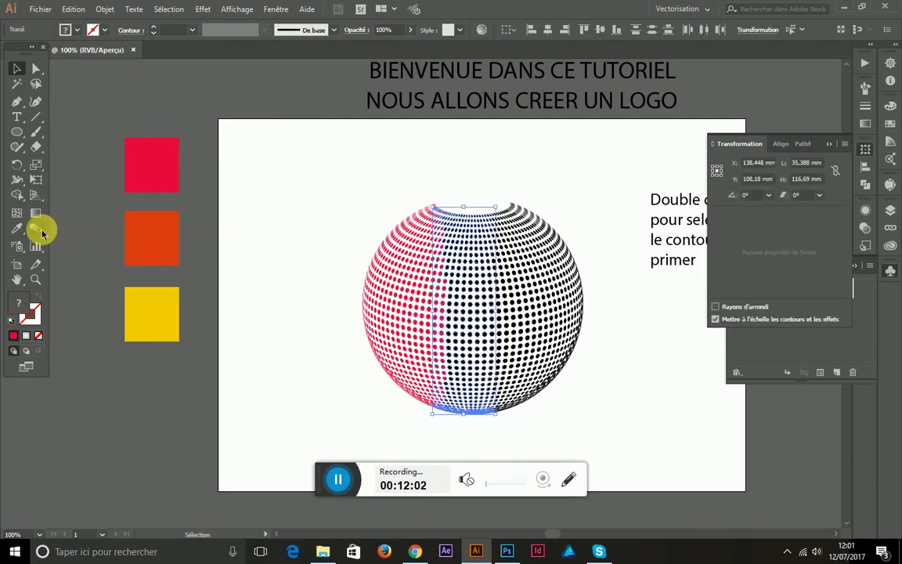
{"action": "left_click", "coordinate": [17, 227]}
{"action": "left_click", "coordinate": [133, 165]}
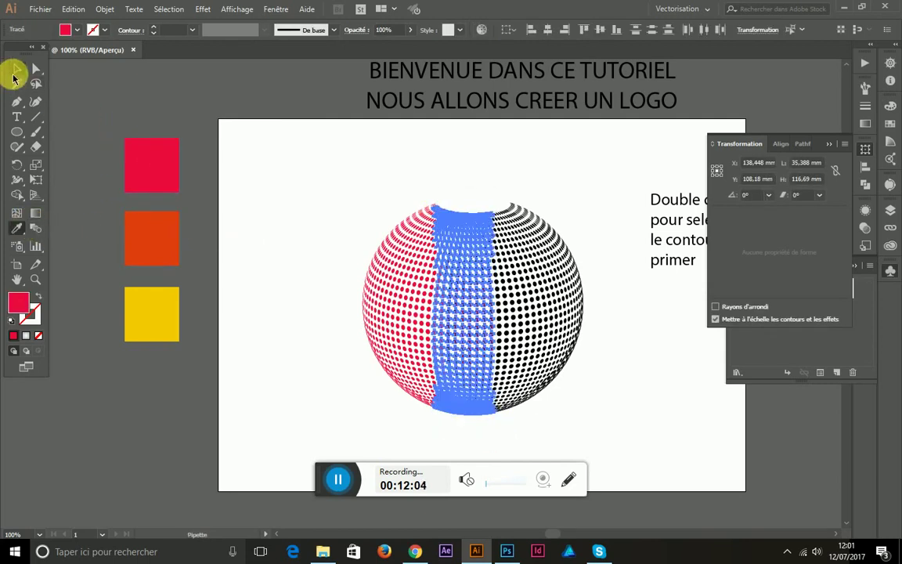
{"action": "left_click", "coordinate": [17, 69]}
{"action": "left_click", "coordinate": [191, 81]}
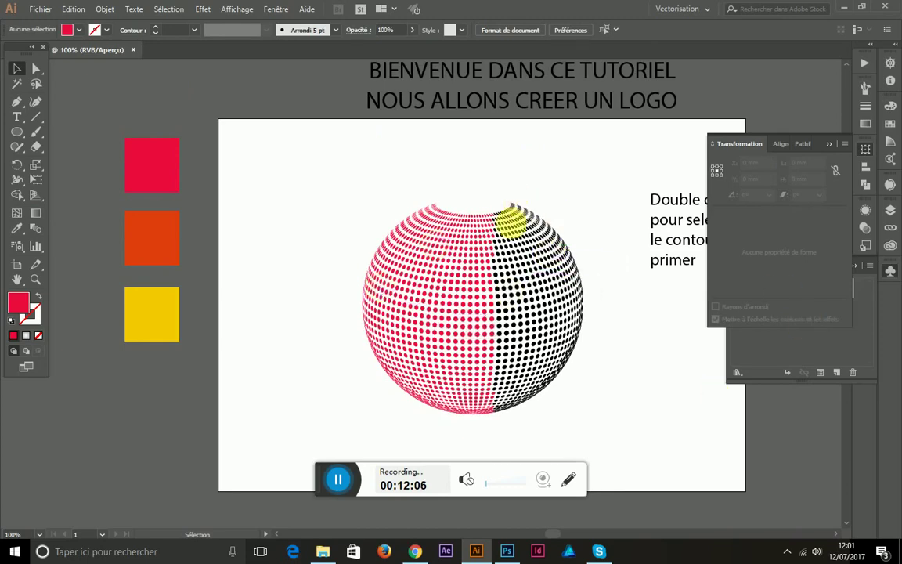
{"action": "key", "text": "ctrl+plus"}
{"action": "key", "text": "ctrl+plus"}
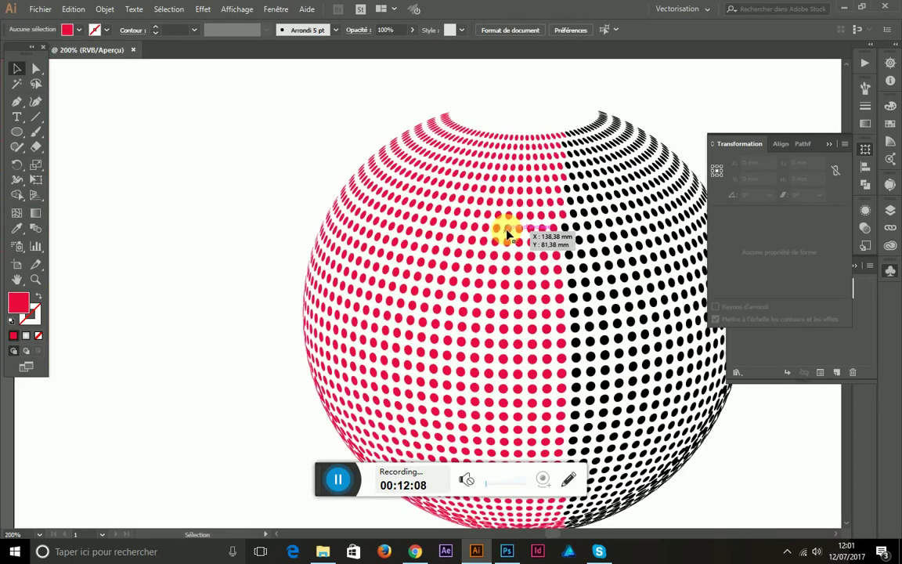
Step: Select the seven leftover black dots along the seam column, then bring Photoshop forward
{"action": "left_click", "coordinate": [562, 144]}
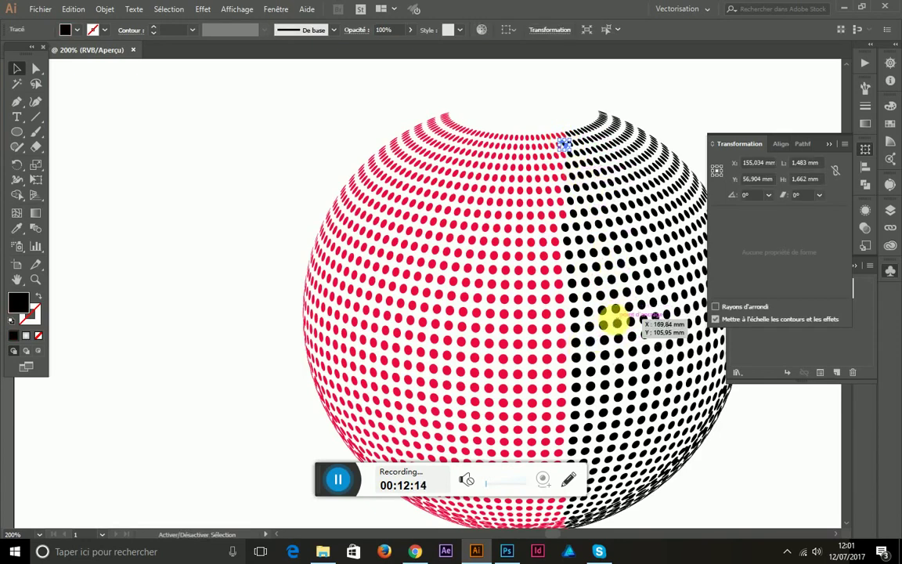
{"action": "left_click", "coordinate": [616, 321], "text": "shift"}
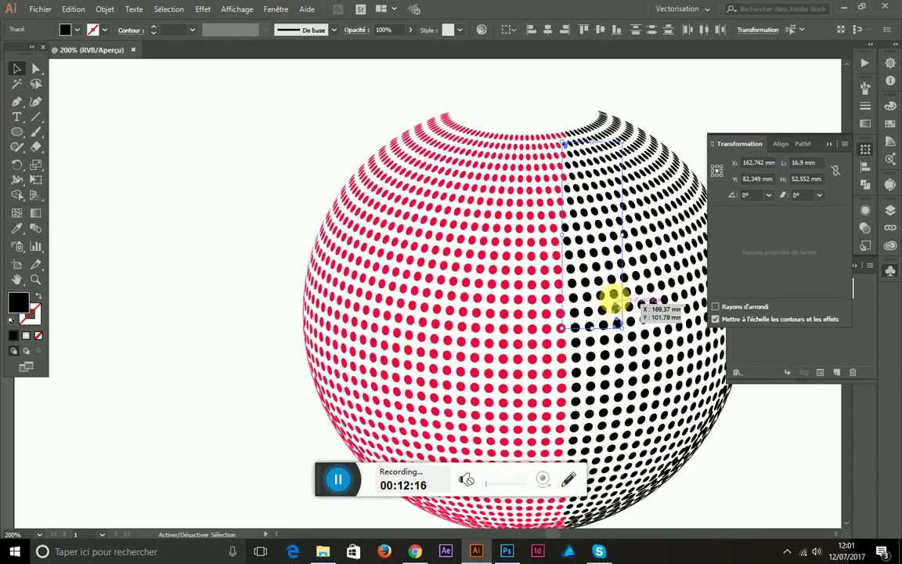
{"action": "left_click", "coordinate": [613, 296], "text": "shift"}
{"action": "left_click", "coordinate": [611, 274], "text": "shift"}
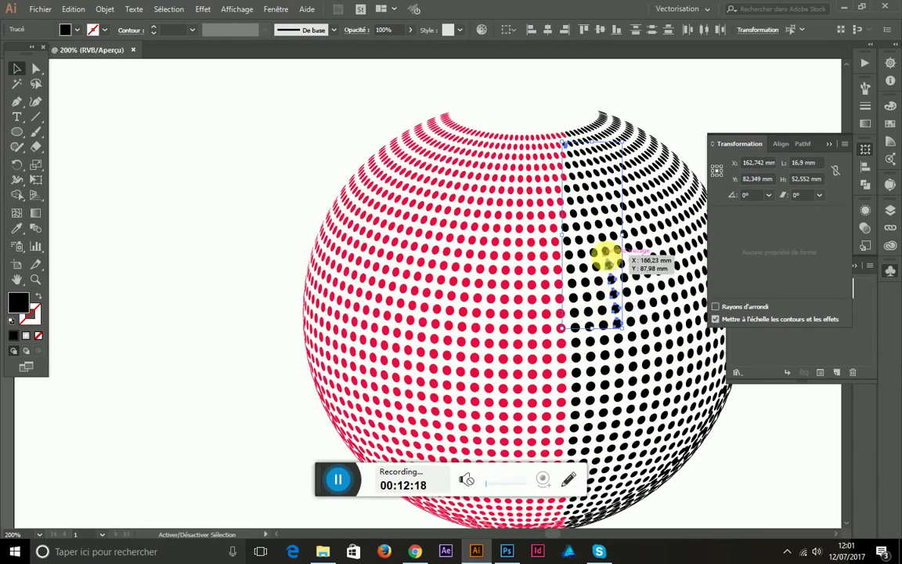
{"action": "left_click", "coordinate": [607, 252], "text": "shift"}
{"action": "left_click", "coordinate": [603, 240], "text": "shift"}
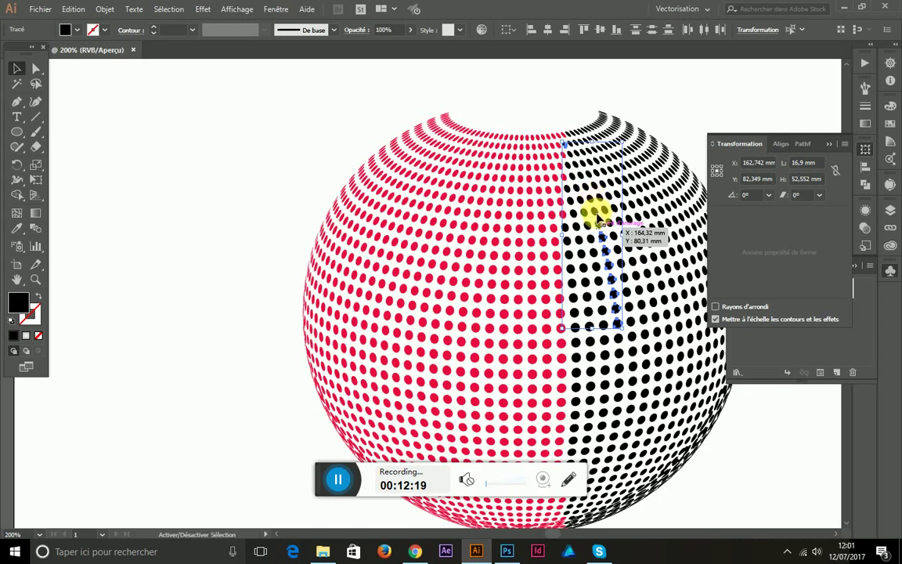
{"action": "left_click", "coordinate": [594, 205], "text": "shift"}
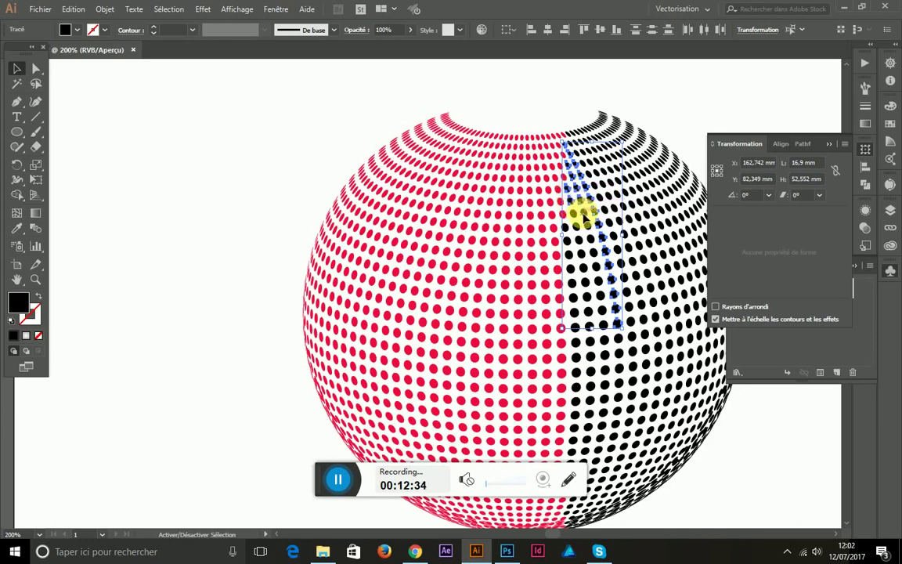
{"action": "left_click", "coordinate": [507, 551]}
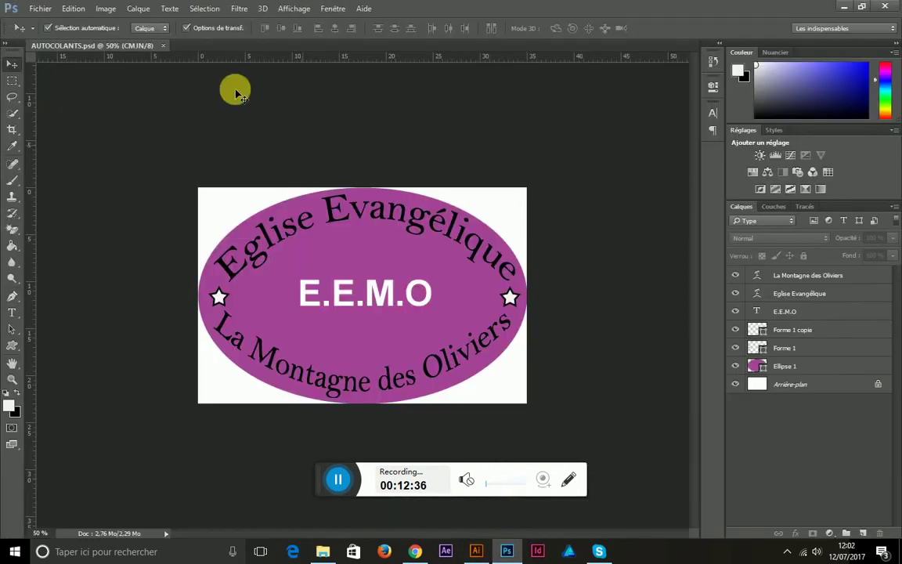
Step: Create a new blank Photoshop document, Sans titre-1, then return to Illustrator's dot column
{"action": "left_click", "coordinate": [43, 9]}
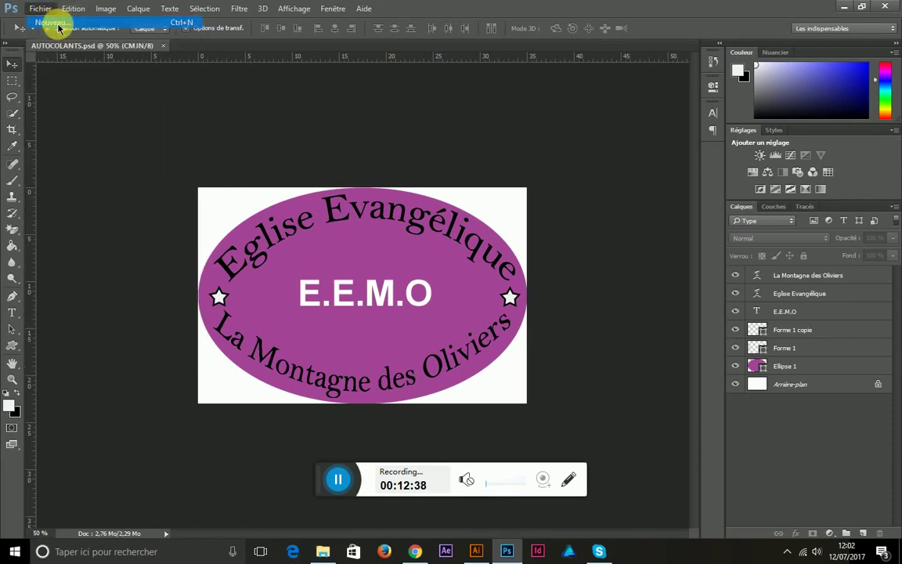
{"action": "left_click", "coordinate": [582, 123]}
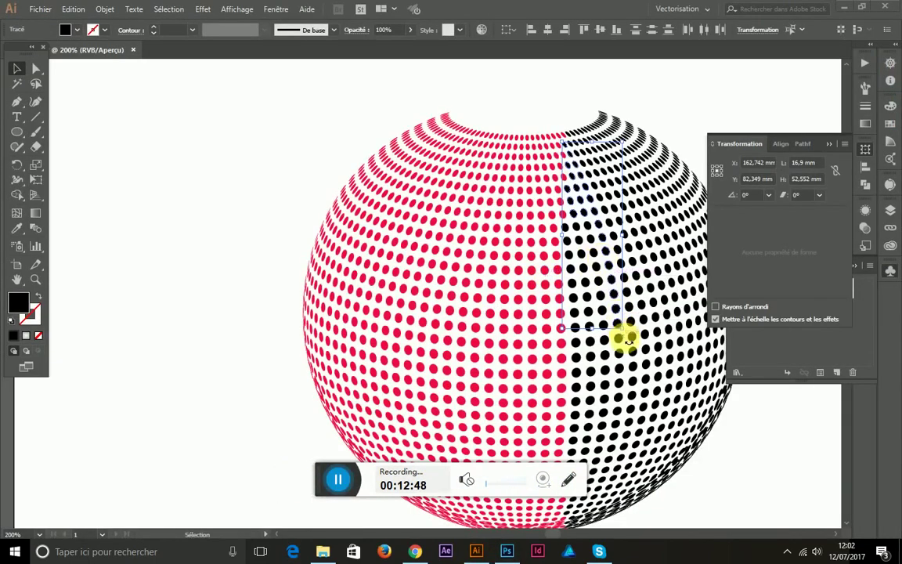
{"action": "left_click", "coordinate": [617, 336], "text": "shift"}
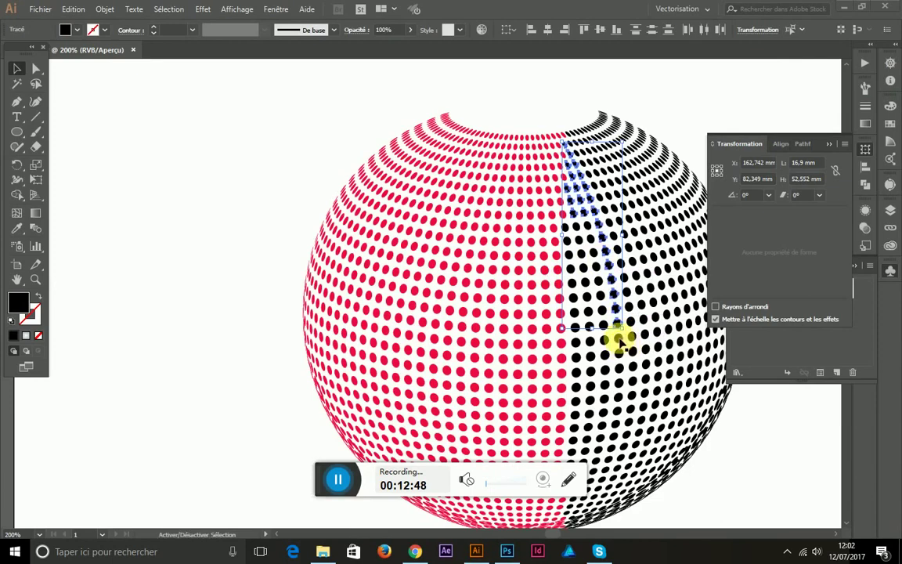
Step: Marquee-add the upper and middle dots of the black column to the selection
{"action": "left_click_drag", "start_coordinate": [574, 229], "coordinate": [589, 245]}
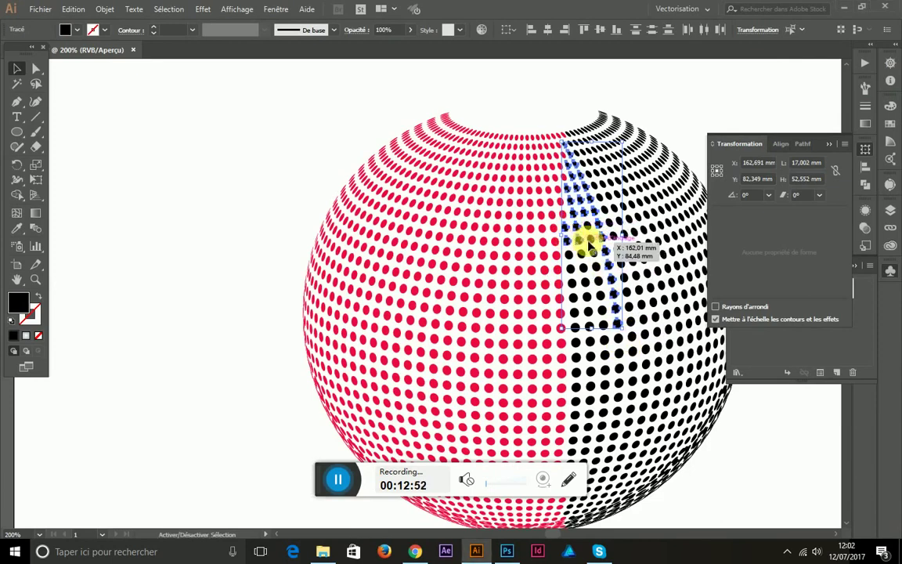
{"action": "left_click_drag", "start_coordinate": [592, 241], "coordinate": [593, 262]}
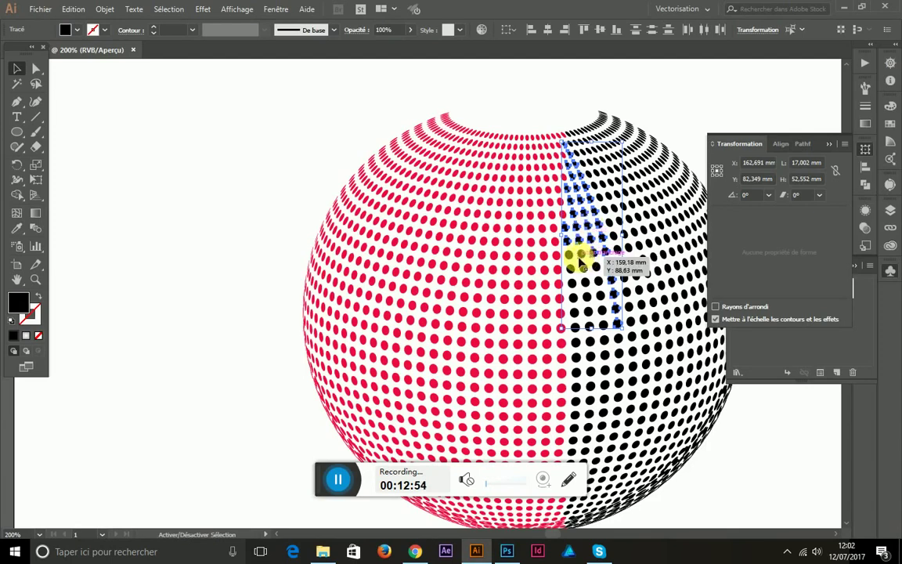
{"action": "mouse_move", "coordinate": [595, 257]}
{"action": "left_mouse_down"}
{"action": "mouse_move", "coordinate": [580, 270]}
{"action": "mouse_move", "coordinate": [594, 289]}
{"action": "left_mouse_up"}
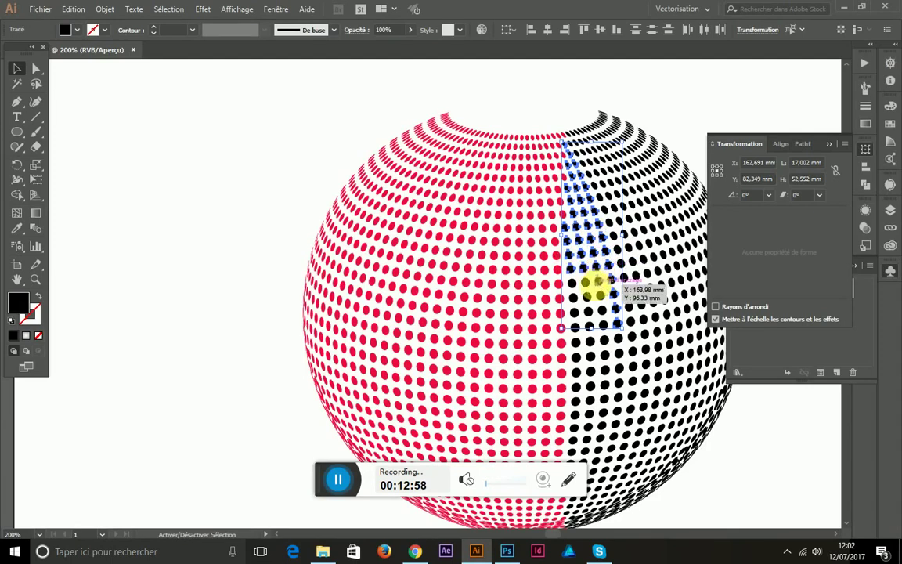
{"action": "left_click_drag", "start_coordinate": [594, 289], "coordinate": [581, 299]}
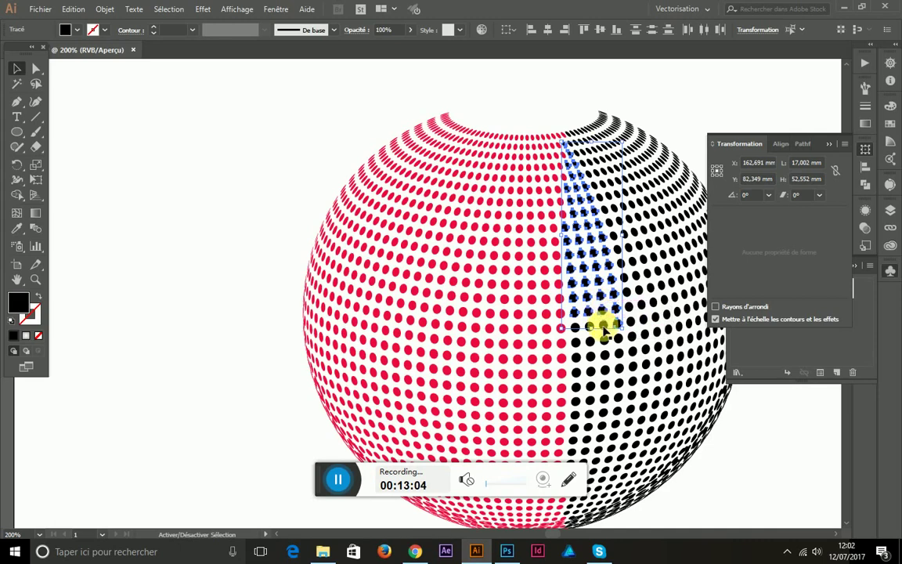
{"action": "left_click_drag", "start_coordinate": [602, 329], "coordinate": [575, 330]}
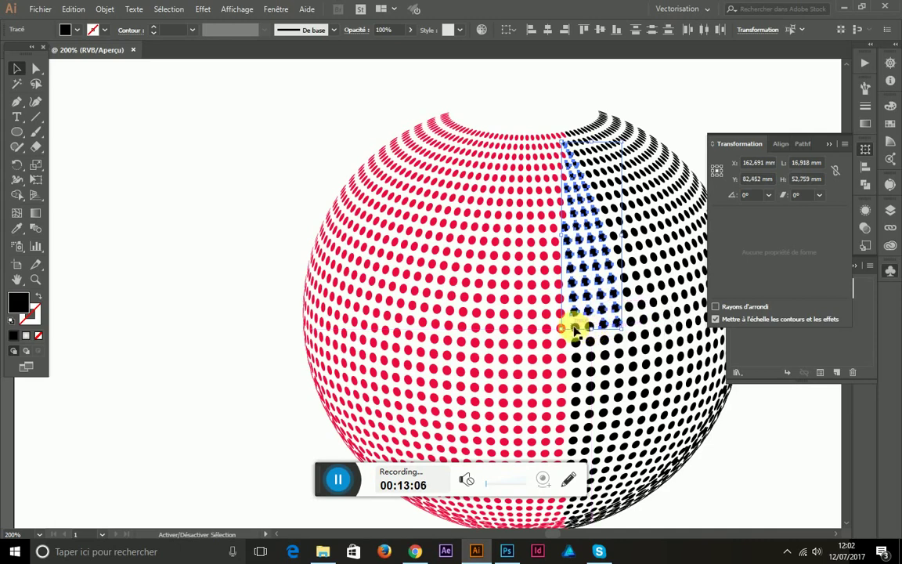
{"action": "mouse_move", "coordinate": [577, 331]}
{"action": "left_mouse_down"}
{"action": "mouse_move", "coordinate": [598, 348]}
{"action": "mouse_move", "coordinate": [619, 347]}
{"action": "left_mouse_up"}
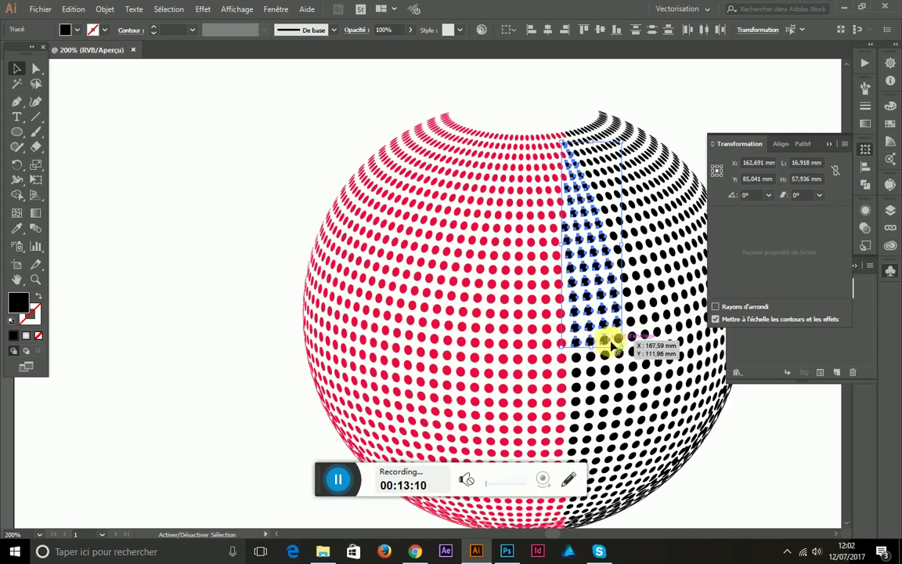
{"action": "left_click_drag", "start_coordinate": [618, 346], "coordinate": [593, 363]}
{"action": "mouse_move", "coordinate": [595, 360]}
{"action": "left_mouse_down"}
{"action": "mouse_move", "coordinate": [618, 374]}
{"action": "mouse_move", "coordinate": [598, 379]}
{"action": "left_mouse_up"}
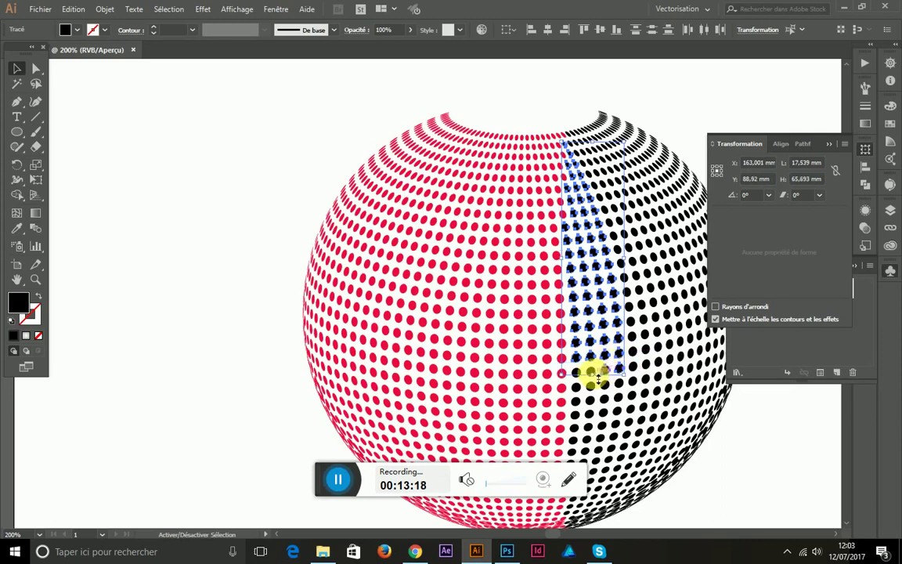
Step: Scroll down and add the column's lower dots one by one
{"action": "scroll", "coordinate": [599, 319], "scroll_direction": "down", "scroll_amount": 2}
{"action": "scroll", "coordinate": [599, 290], "scroll_direction": "down", "scroll_amount": 3}
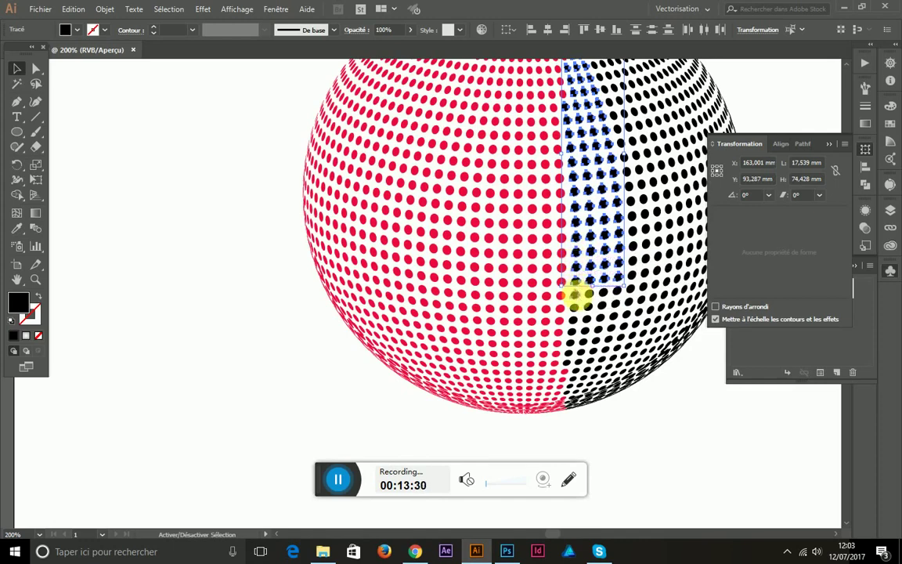
{"action": "left_click", "coordinate": [606, 298], "text": "shift"}
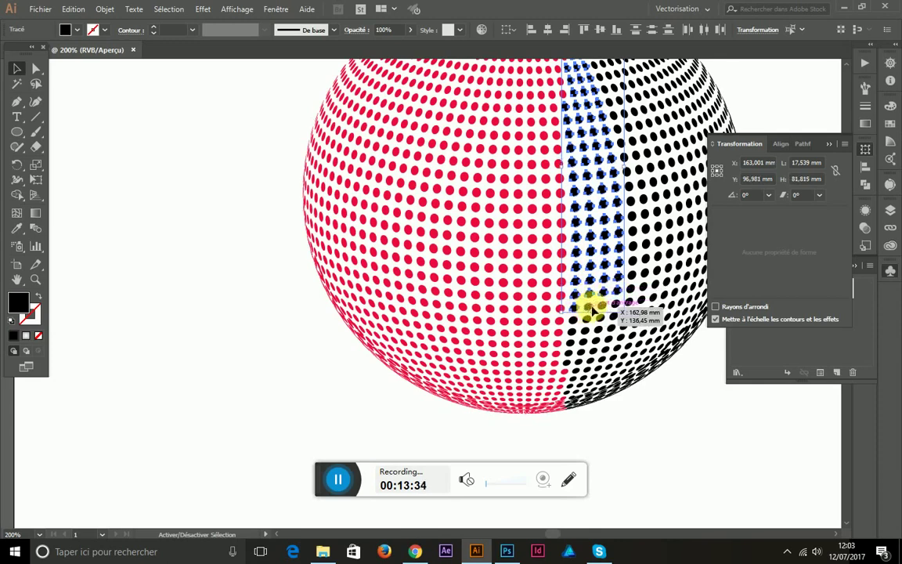
{"action": "left_click", "coordinate": [610, 309], "text": "shift"}
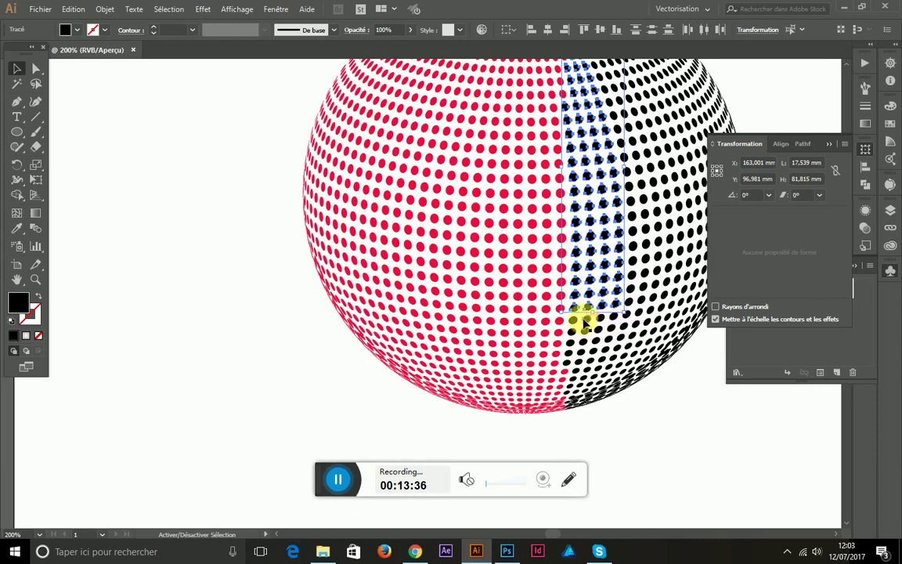
{"action": "left_click", "coordinate": [595, 320], "text": "shift"}
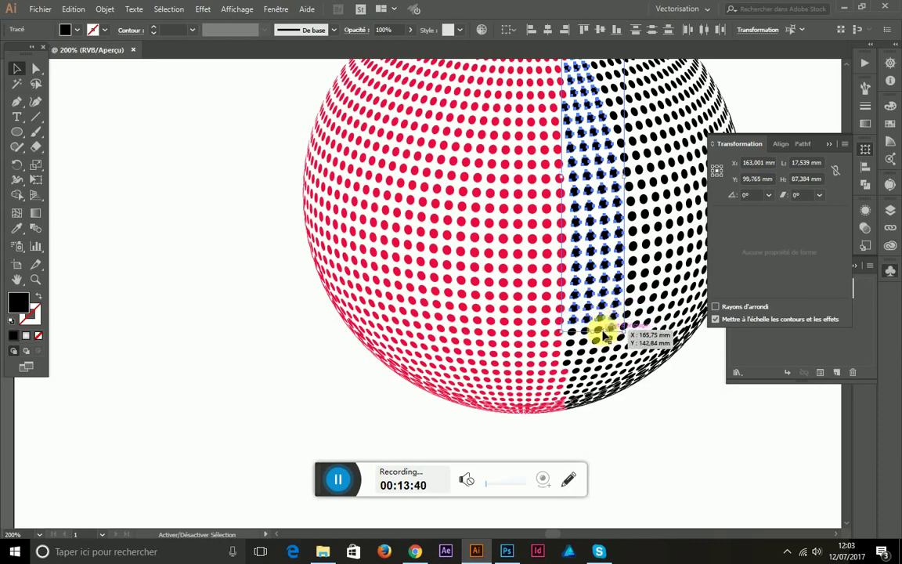
{"action": "left_click", "coordinate": [585, 332], "text": "shift"}
{"action": "left_click", "coordinate": [586, 349], "text": "shift"}
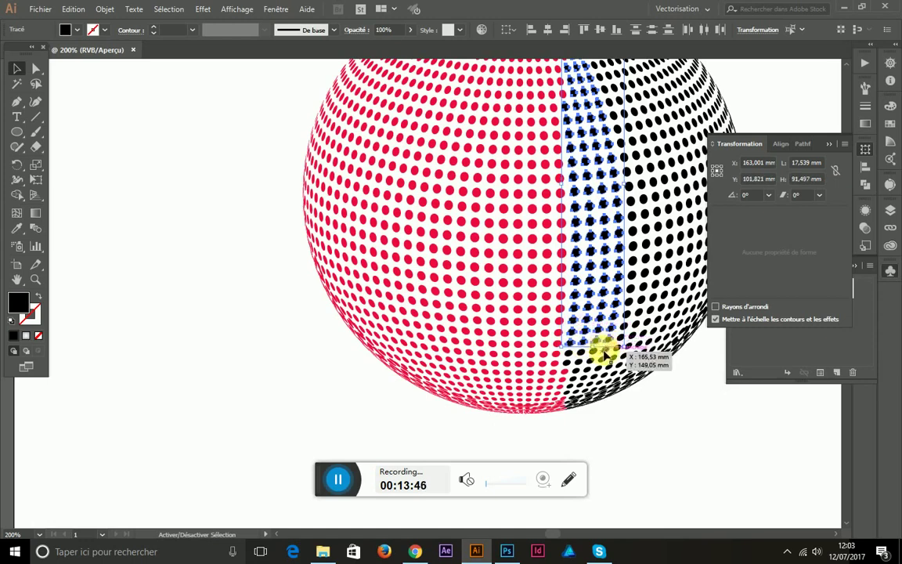
{"action": "left_click", "coordinate": [584, 353], "text": "shift"}
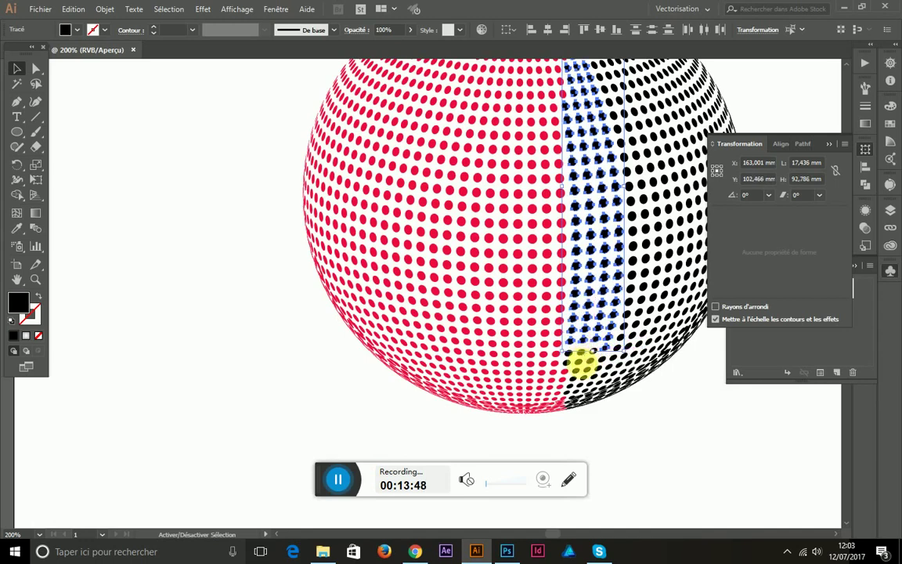
{"action": "left_click", "coordinate": [578, 355], "text": "shift"}
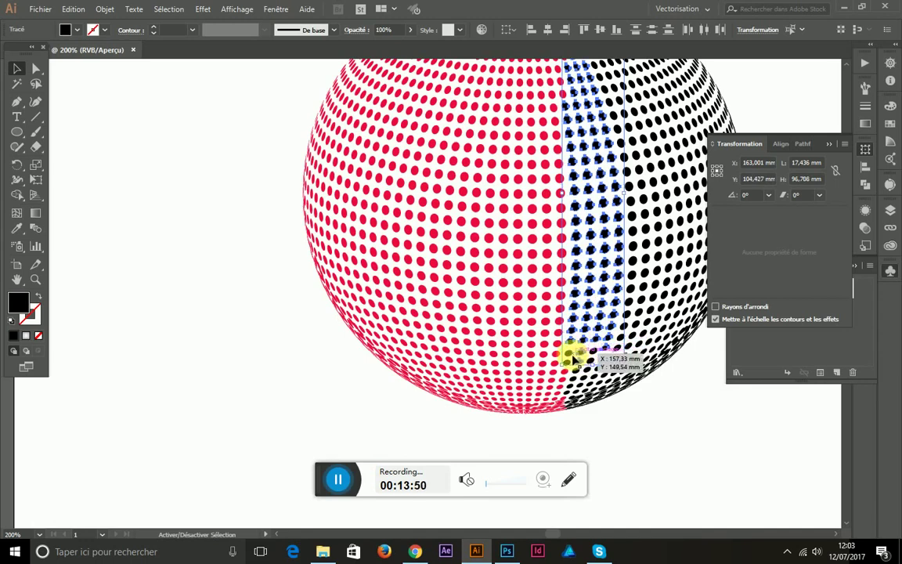
{"action": "left_click", "coordinate": [596, 358], "text": "shift"}
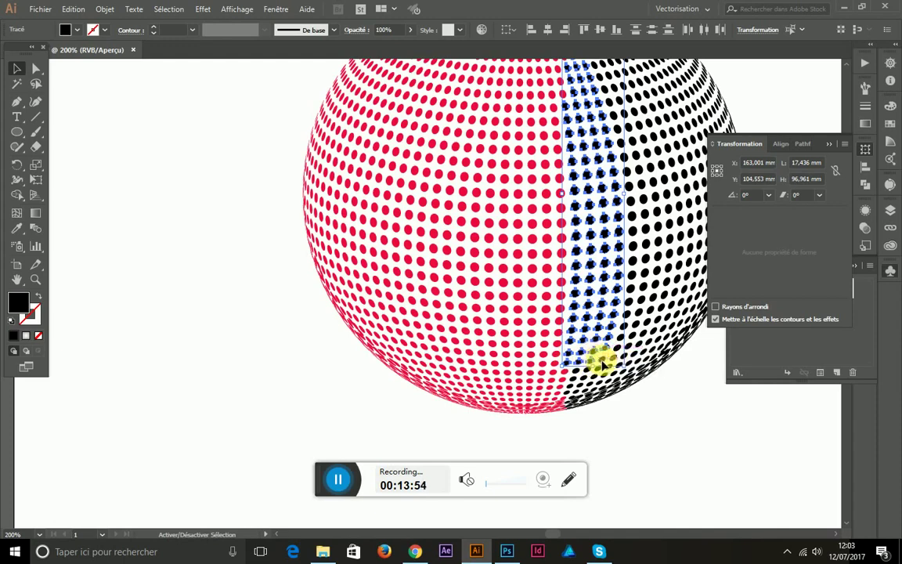
{"action": "left_click", "coordinate": [573, 383], "text": "shift"}
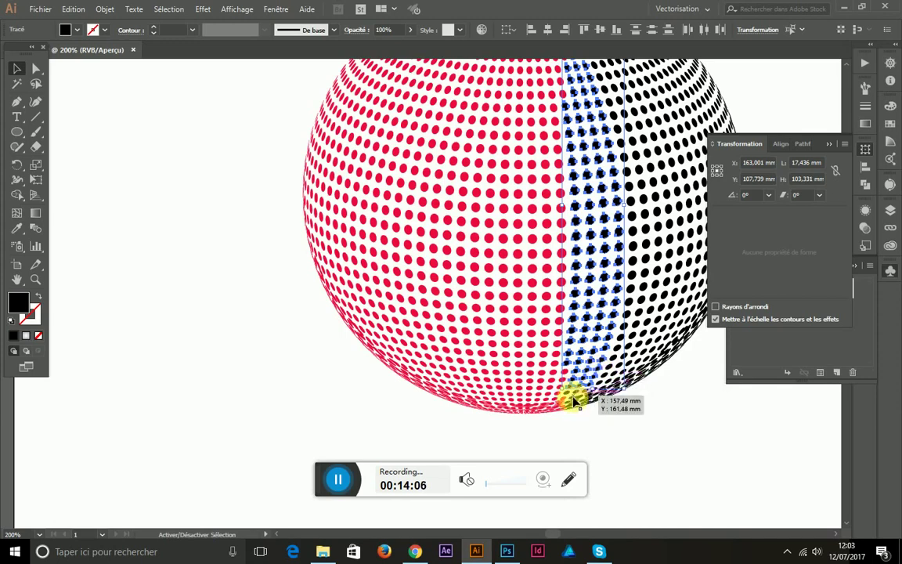
Step: Zoom in and add the bottom-most dots at the globe's lower edge
{"action": "left_click", "coordinate": [604, 352]}
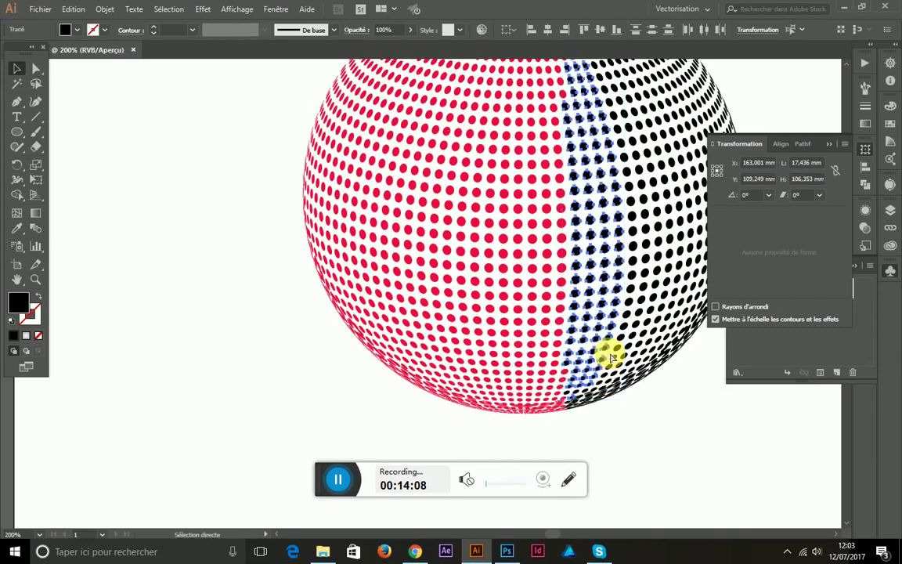
{"action": "key", "text": "ctrl+plus"}
{"action": "scroll", "coordinate": [469, 372], "scroll_direction": "down", "scroll_amount": 10}
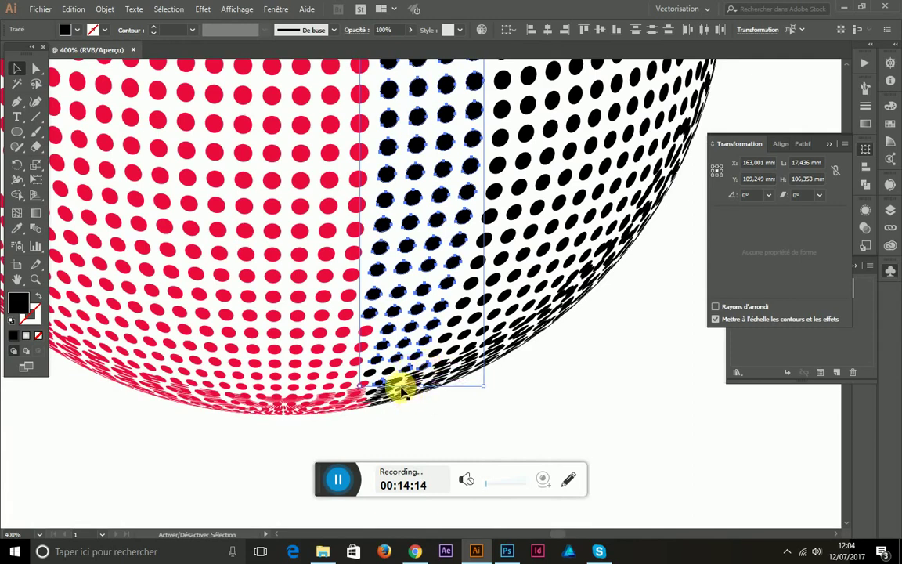
{"action": "left_click_drag", "start_coordinate": [397, 382], "coordinate": [400, 405]}
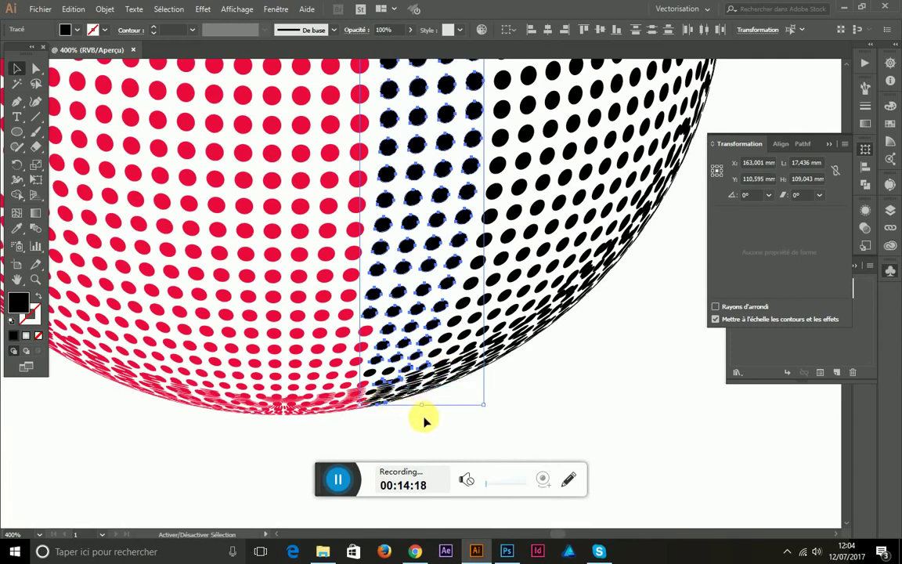
{"action": "left_click_drag", "start_coordinate": [404, 382], "coordinate": [362, 373]}
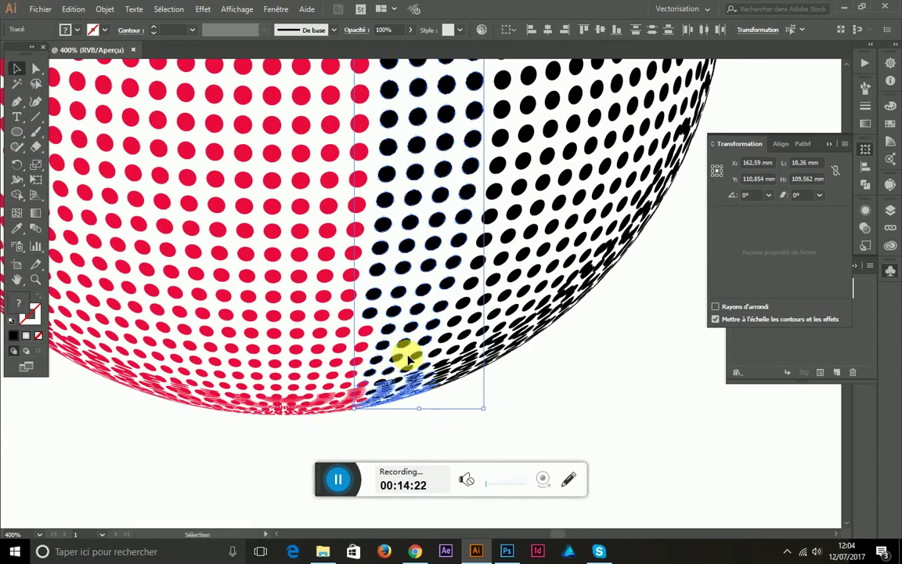
Step: Recolour the selected column red by sampling a red dot, then deselect
{"action": "key", "text": "ctrl+minus"}
{"action": "key", "text": "ctrl+minus"}
{"action": "key", "text": "ctrl+minus"}
{"action": "key", "text": "v"}
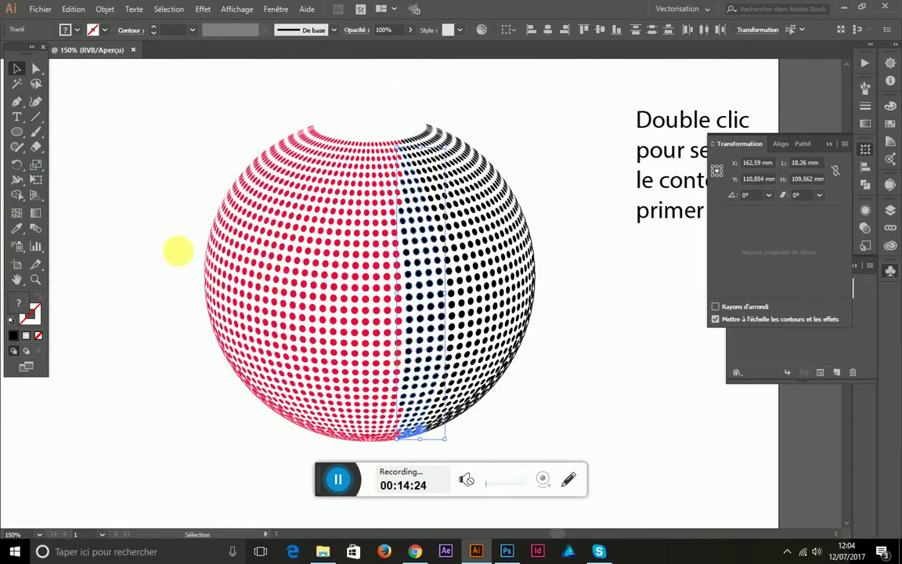
{"action": "left_click", "coordinate": [17, 228]}
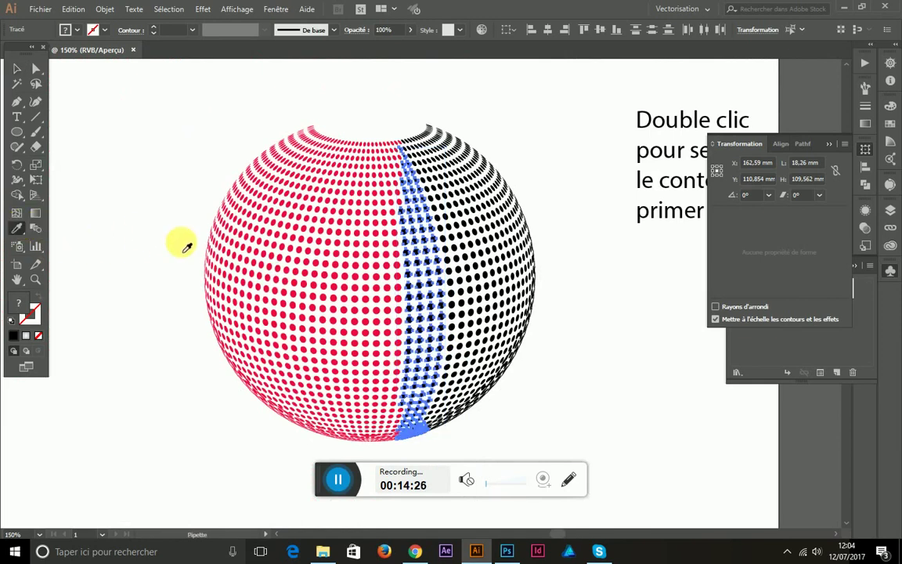
{"action": "left_click", "coordinate": [239, 258]}
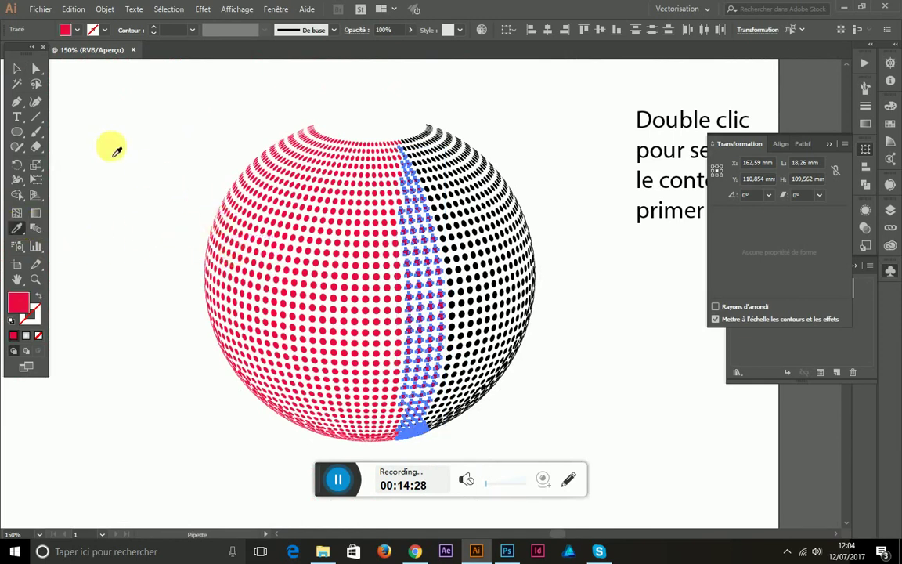
{"action": "left_click", "coordinate": [17, 68]}
{"action": "left_click", "coordinate": [90, 252]}
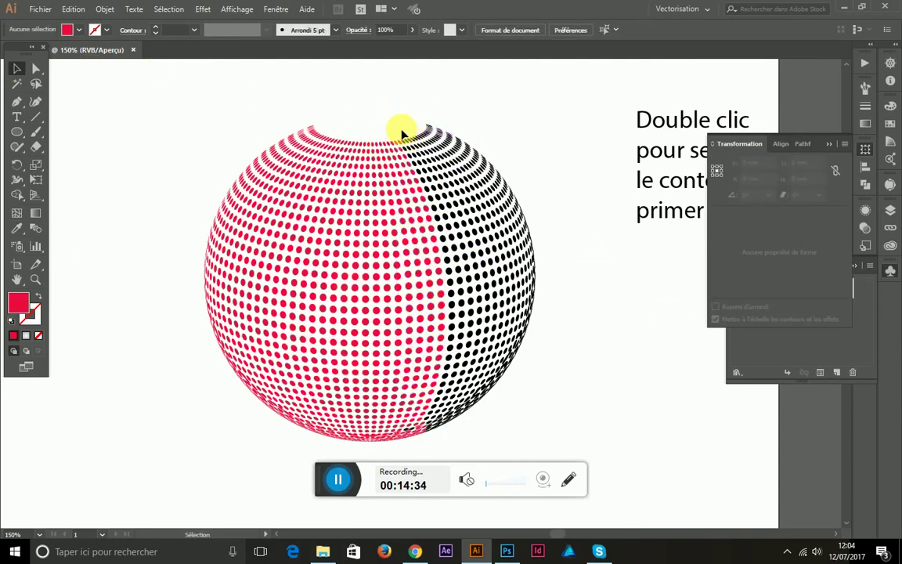
Step: Try selecting the leftover dots at the top of the globe
{"action": "left_click", "coordinate": [428, 137]}
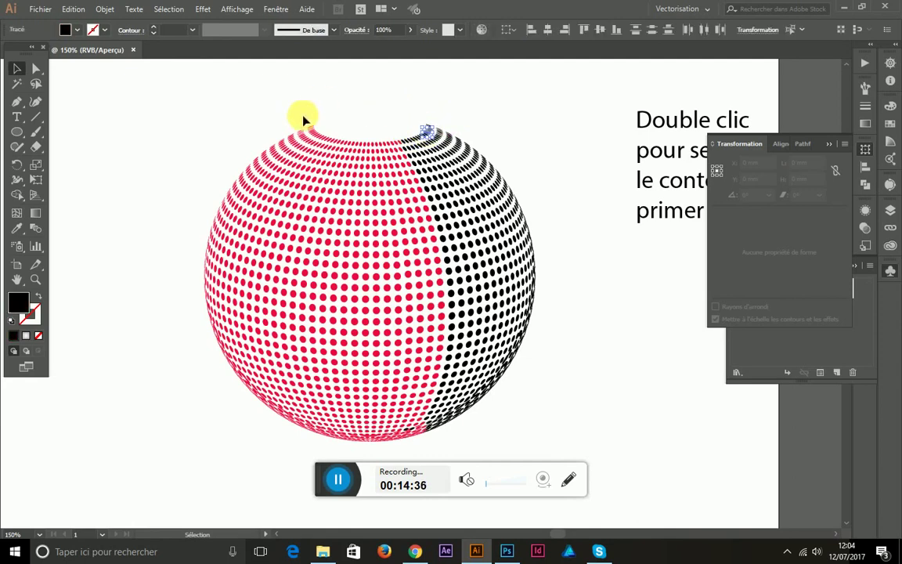
{"action": "left_click", "coordinate": [367, 124]}
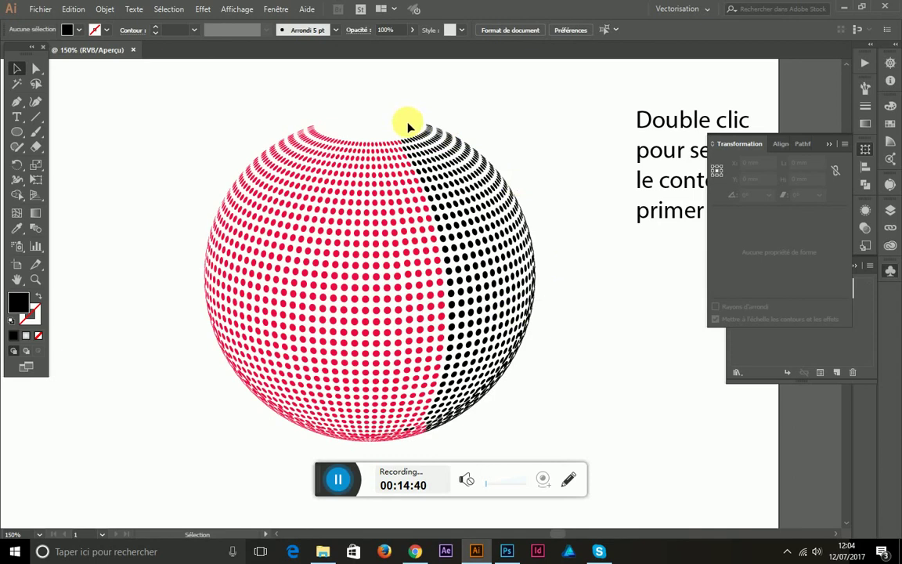
{"action": "left_click_drag", "start_coordinate": [411, 101], "coordinate": [540, 139]}
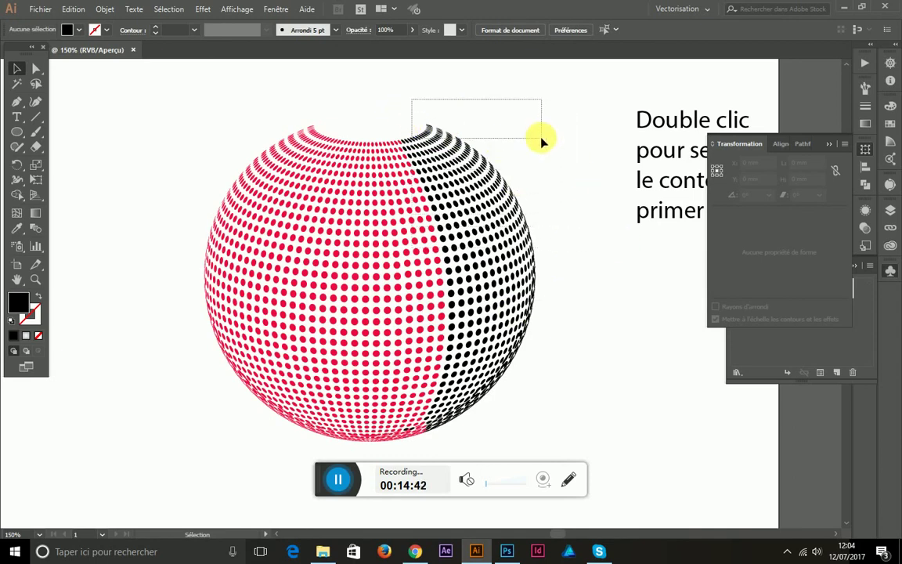
{"action": "left_click", "coordinate": [442, 122]}
Step: Colour the globe's right-edge dots yellow from the yellow square
{"action": "left_click_drag", "start_coordinate": [548, 316], "coordinate": [573, 467]}
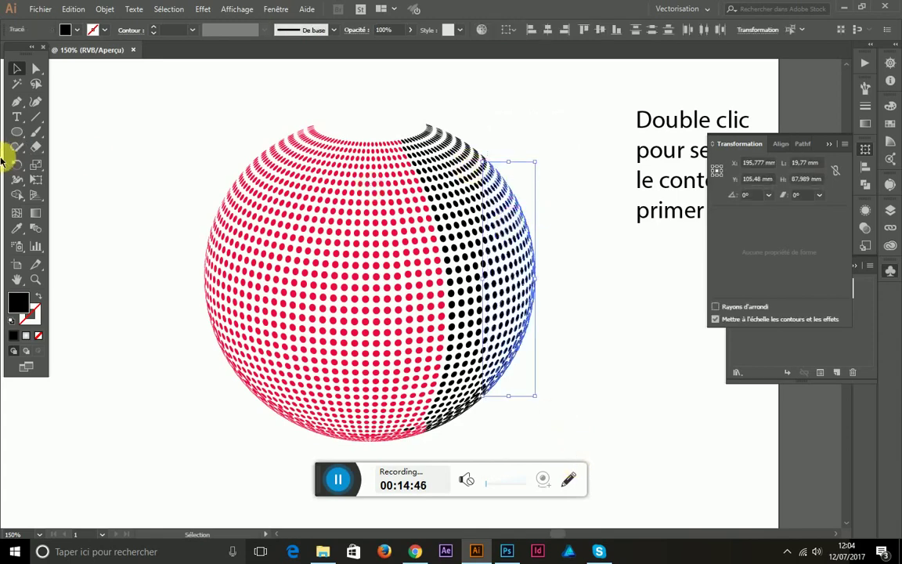
{"action": "scroll", "coordinate": [540, 517], "scroll_direction": "left", "scroll_amount": 10}
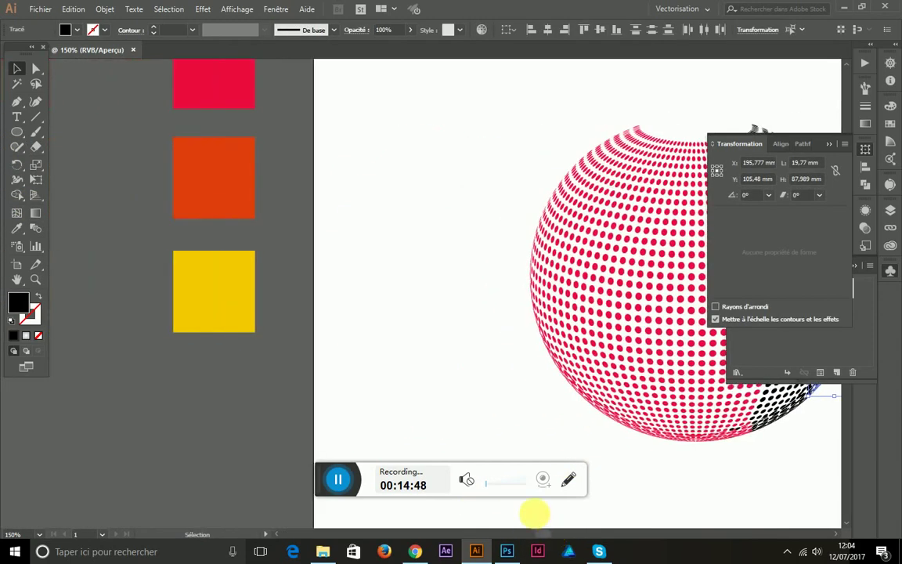
{"action": "left_click", "coordinate": [17, 228]}
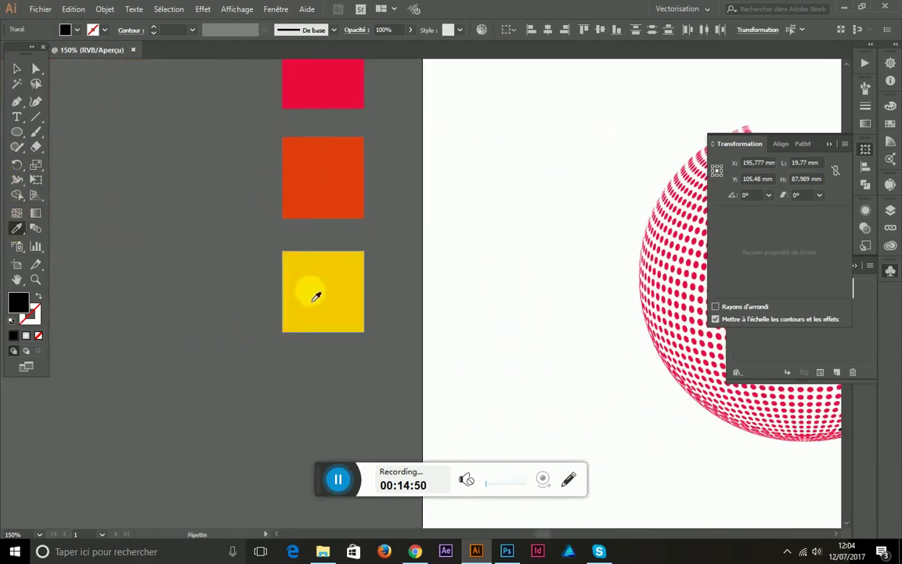
{"action": "left_click", "coordinate": [309, 291]}
{"action": "left_click", "coordinate": [16, 68]}
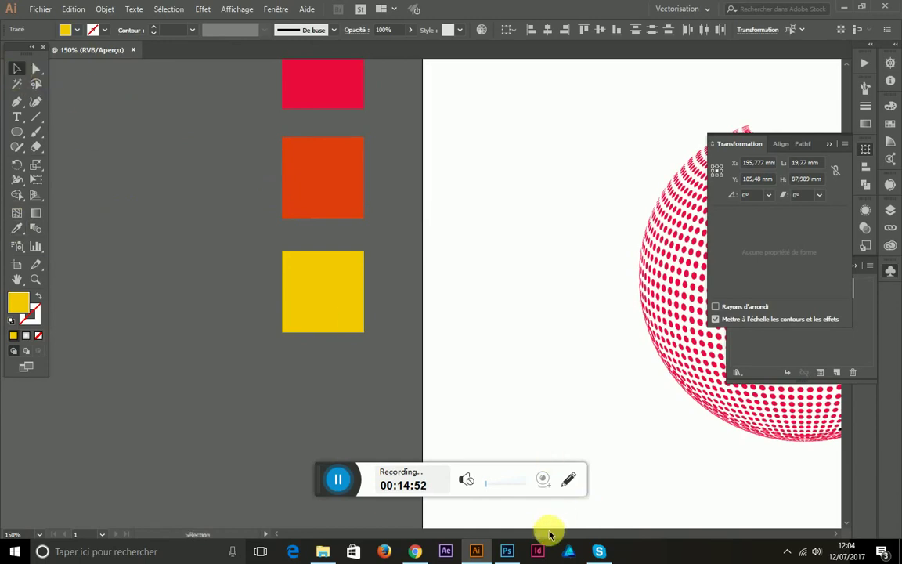
{"action": "scroll", "coordinate": [557, 540], "scroll_direction": "right", "scroll_amount": 4}
{"action": "scroll", "coordinate": [557, 540], "scroll_direction": "right", "scroll_amount": 9}
{"action": "left_click", "coordinate": [533, 346]}
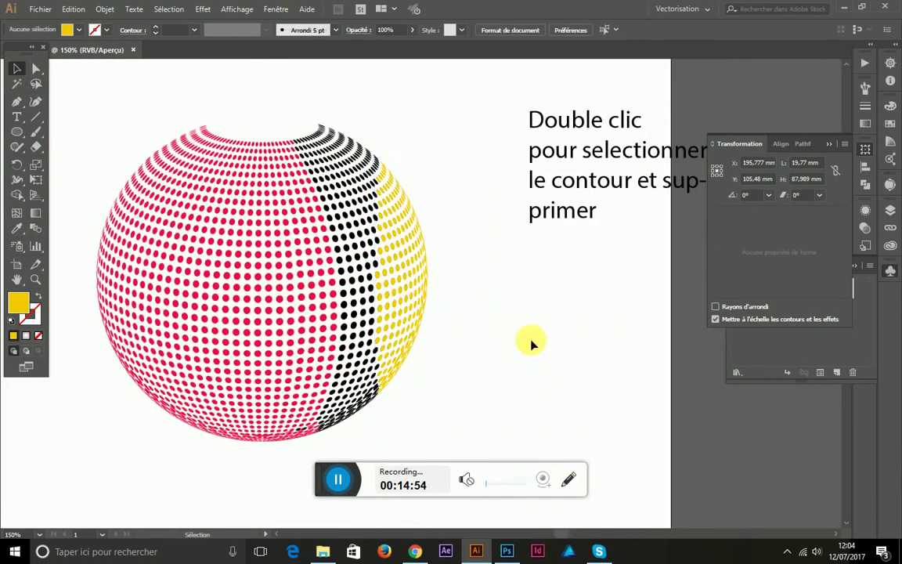
Step: Select the top-right dots and turn them yellow by sampling a yellow dot
{"action": "left_click_drag", "start_coordinate": [328, 110], "coordinate": [403, 181]}
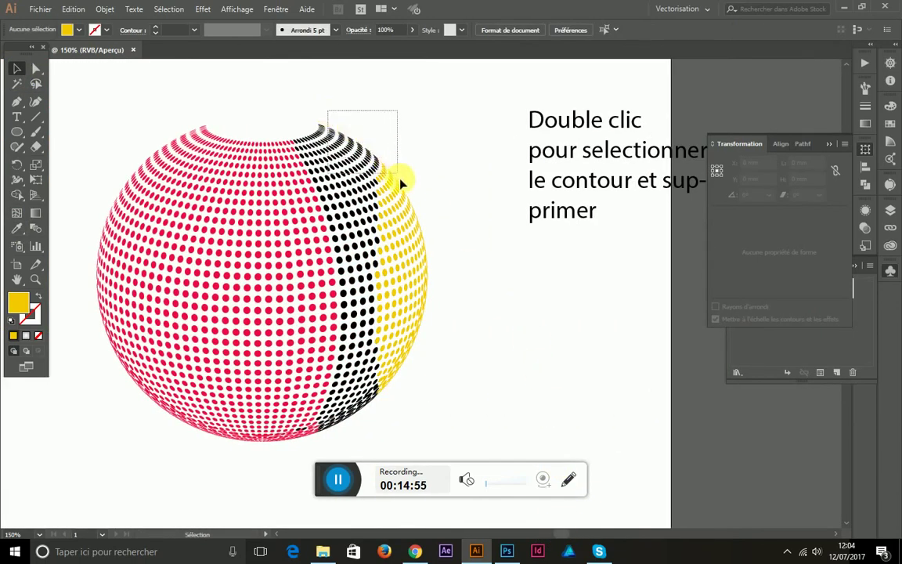
{"action": "mouse_move", "coordinate": [354, 114]}
{"action": "left_mouse_down"}
{"action": "mouse_move", "coordinate": [449, 212]}
{"action": "mouse_move", "coordinate": [462, 156]}
{"action": "left_mouse_up"}
{"action": "mouse_move", "coordinate": [357, 117]}
{"action": "left_mouse_down"}
{"action": "mouse_move", "coordinate": [428, 275]}
{"action": "mouse_move", "coordinate": [431, 149]}
{"action": "left_mouse_up"}
{"action": "left_click", "coordinate": [403, 115]}
{"action": "left_click_drag", "start_coordinate": [419, 231], "coordinate": [427, 236]}
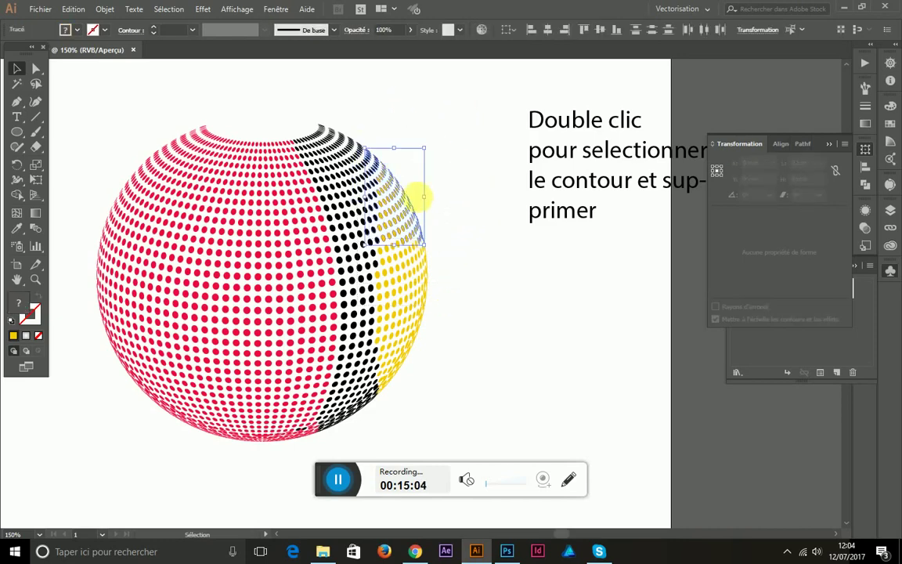
{"action": "left_click", "coordinate": [17, 229]}
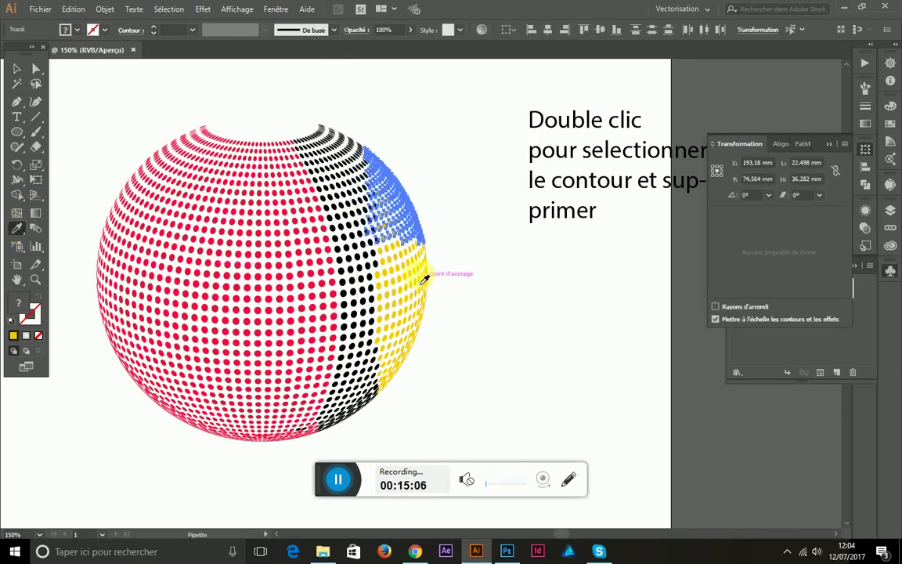
{"action": "left_click", "coordinate": [382, 249]}
{"action": "left_click", "coordinate": [16, 69]}
{"action": "left_click", "coordinate": [117, 83]}
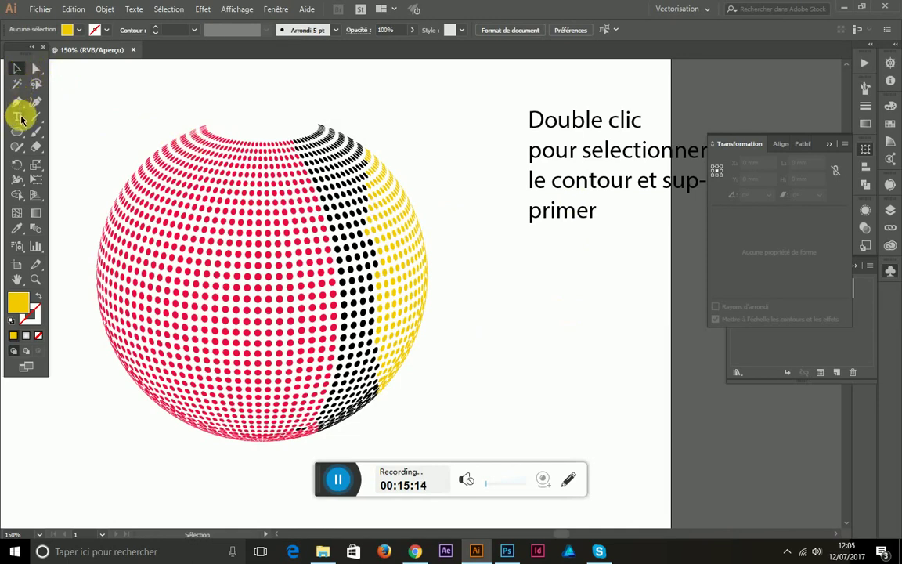
Step: Turn the black middle band of dots orange from the orange square
{"action": "left_click_drag", "start_coordinate": [289, 102], "coordinate": [383, 461]}
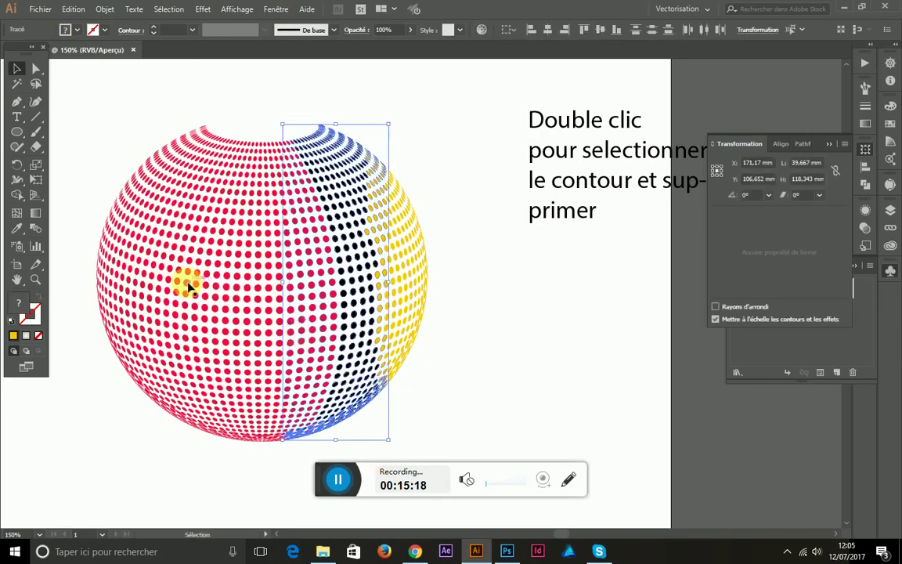
{"action": "left_click_drag", "start_coordinate": [557, 534], "coordinate": [547, 535]}
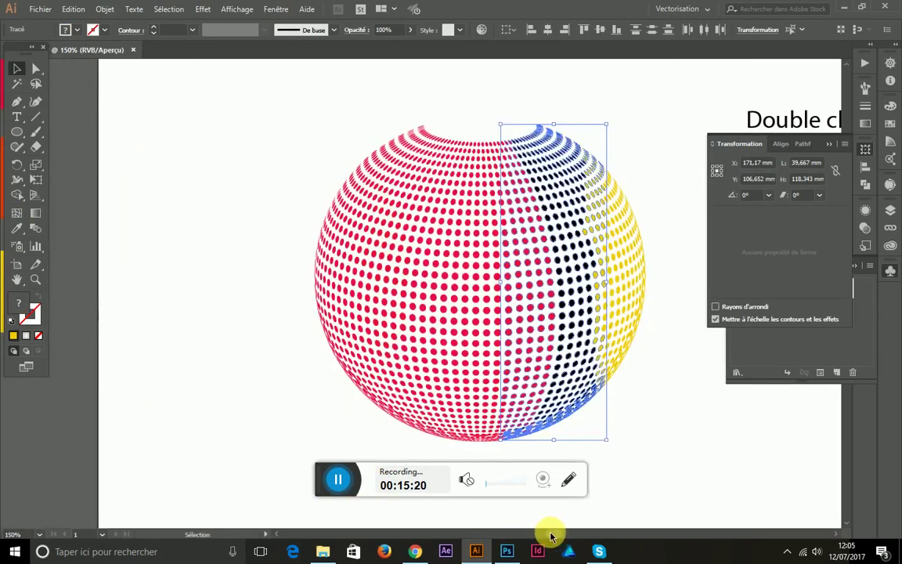
{"action": "left_click", "coordinate": [17, 228]}
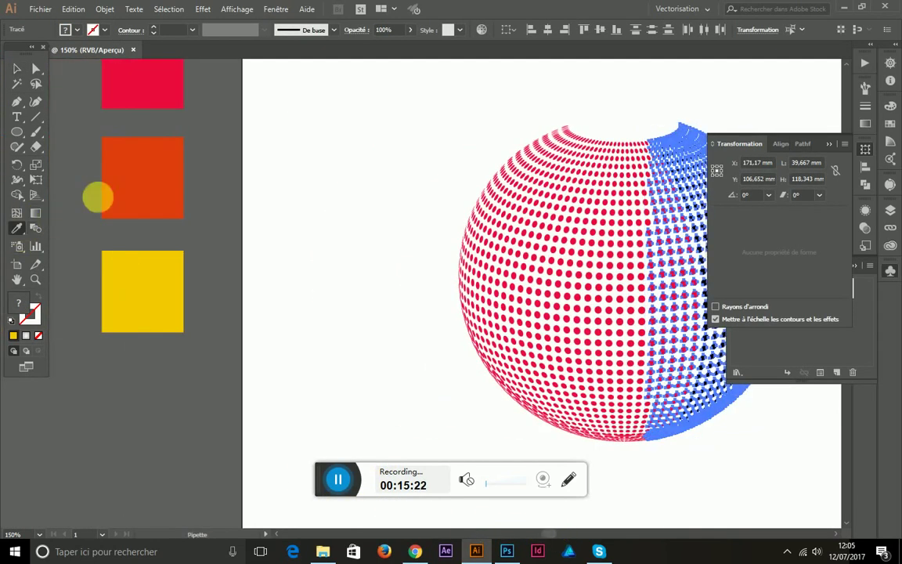
{"action": "left_click", "coordinate": [117, 175]}
{"action": "left_click", "coordinate": [16, 68]}
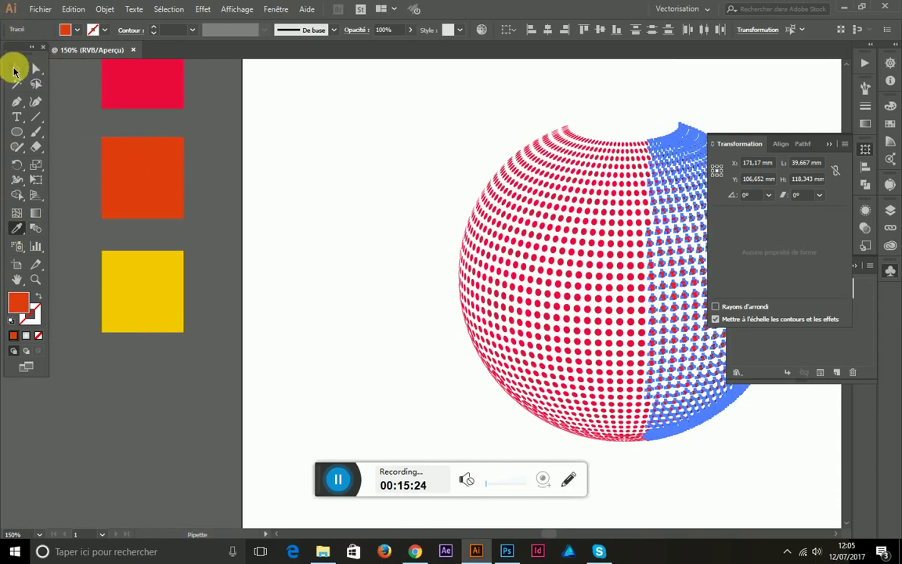
{"action": "left_click", "coordinate": [79, 76]}
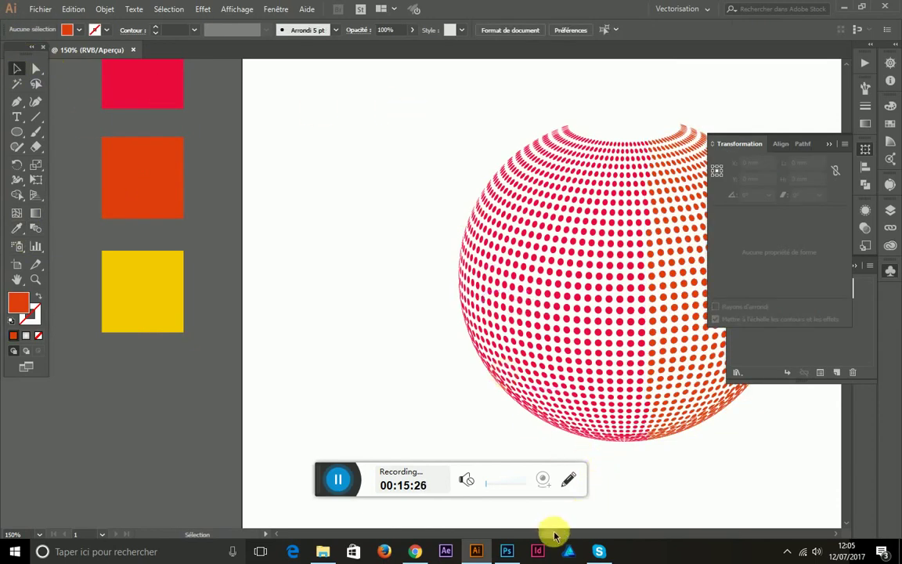
Step: Scroll right and select dots along the globe's right edge
{"action": "scroll", "coordinate": [553, 534], "scroll_direction": "right", "scroll_amount": 3}
{"action": "scroll", "coordinate": [557, 537], "scroll_direction": "right", "scroll_amount": 4}
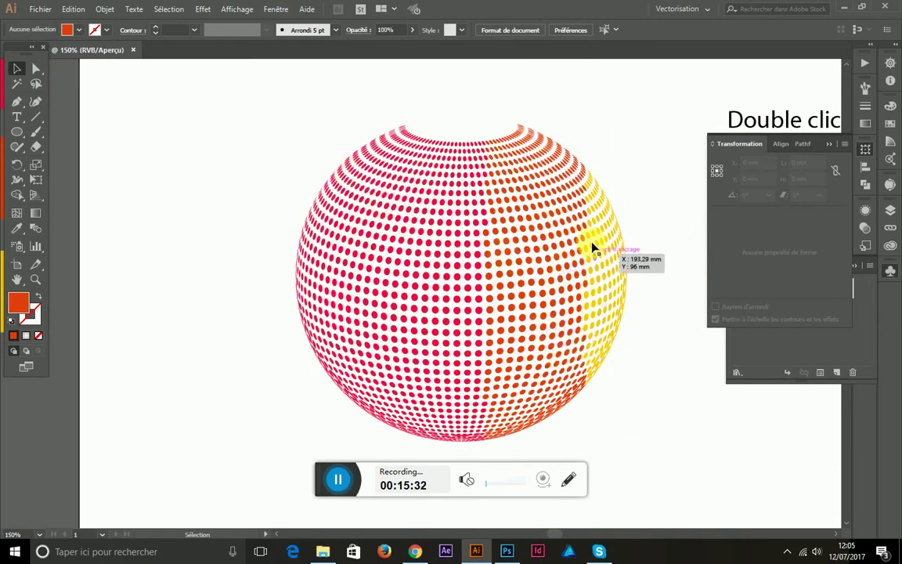
{"action": "mouse_move", "coordinate": [560, 124]}
{"action": "left_mouse_down"}
{"action": "mouse_move", "coordinate": [628, 251]}
{"action": "mouse_move", "coordinate": [582, 154]}
{"action": "left_mouse_up"}
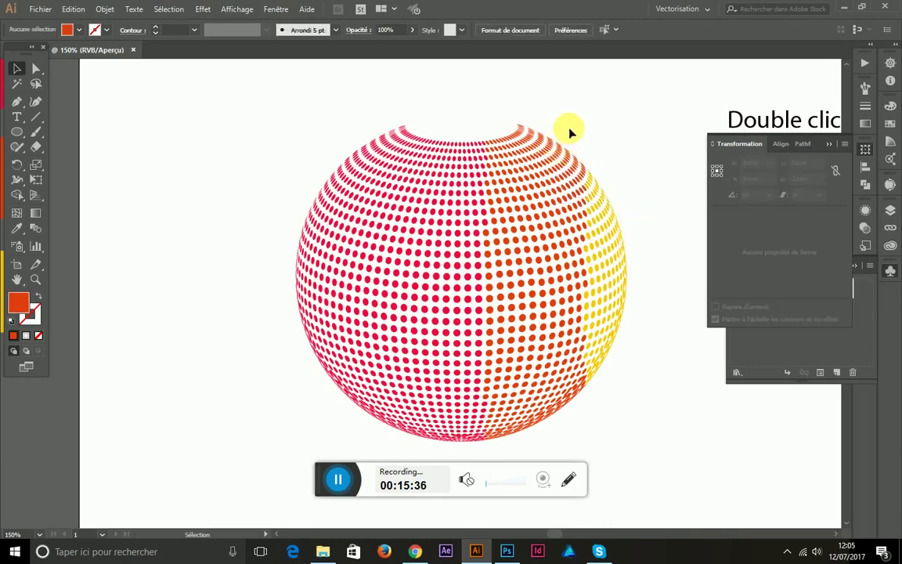
Step: Make the first batch of top-right edge dots yellow
{"action": "left_click_drag", "start_coordinate": [612, 250], "coordinate": [628, 238]}
{"action": "left_click", "coordinate": [646, 176]}
{"action": "left_click_drag", "start_coordinate": [636, 257], "coordinate": [638, 256]}
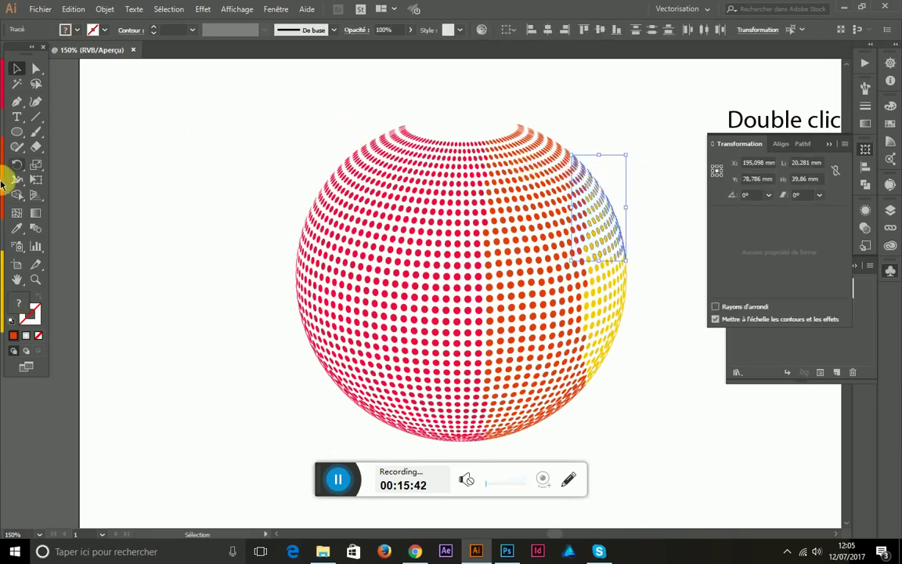
{"action": "left_click", "coordinate": [16, 227]}
{"action": "left_click", "coordinate": [596, 334]}
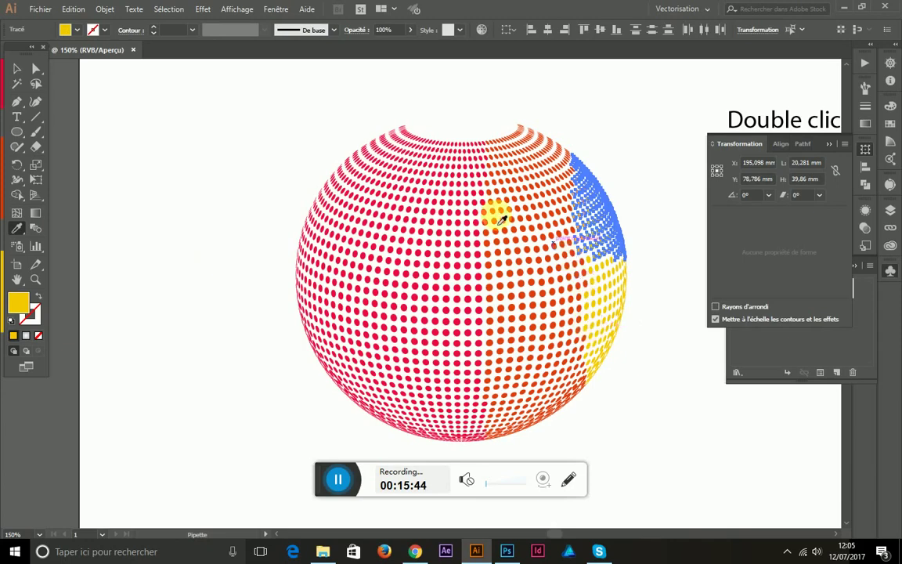
{"action": "left_click", "coordinate": [16, 69]}
{"action": "left_click", "coordinate": [144, 88]}
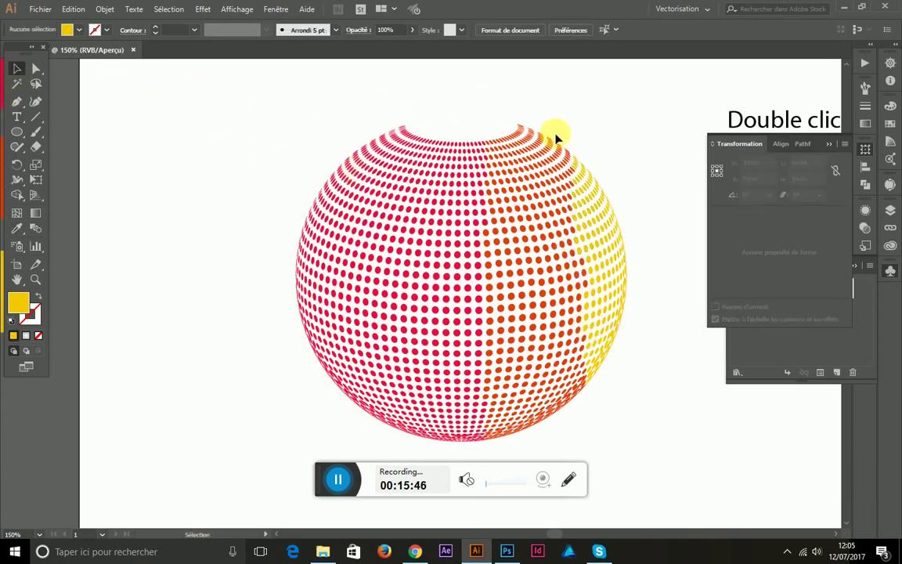
Step: Turn the next remaining top-right dots yellow
{"action": "left_click_drag", "start_coordinate": [582, 161], "coordinate": [584, 157]}
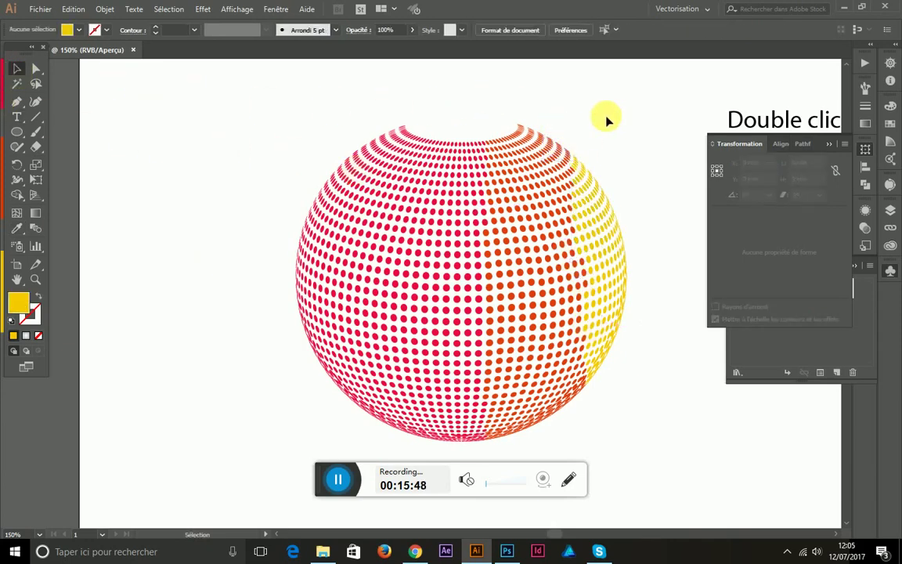
{"action": "left_click_drag", "start_coordinate": [608, 212], "coordinate": [608, 211]}
{"action": "left_click", "coordinate": [16, 228]}
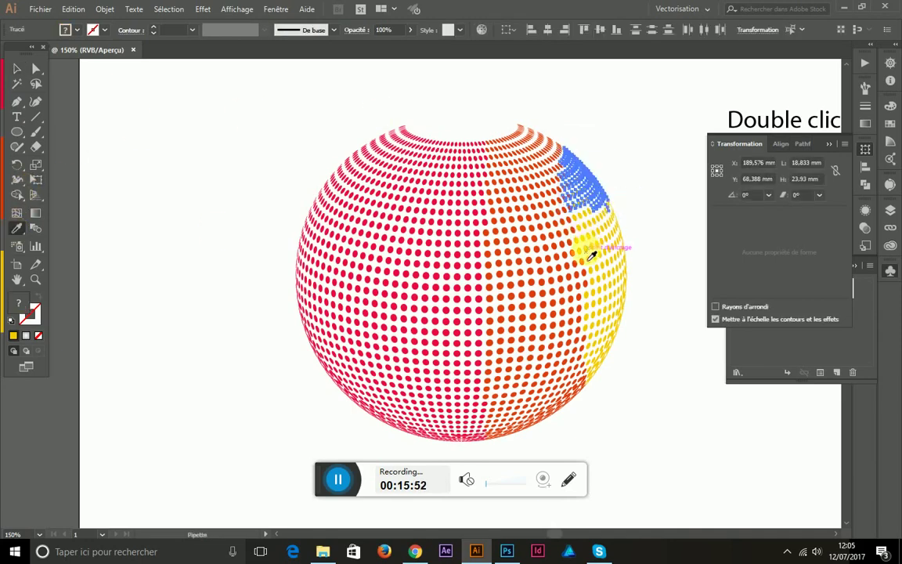
{"action": "left_click", "coordinate": [590, 257]}
{"action": "left_click", "coordinate": [16, 68]}
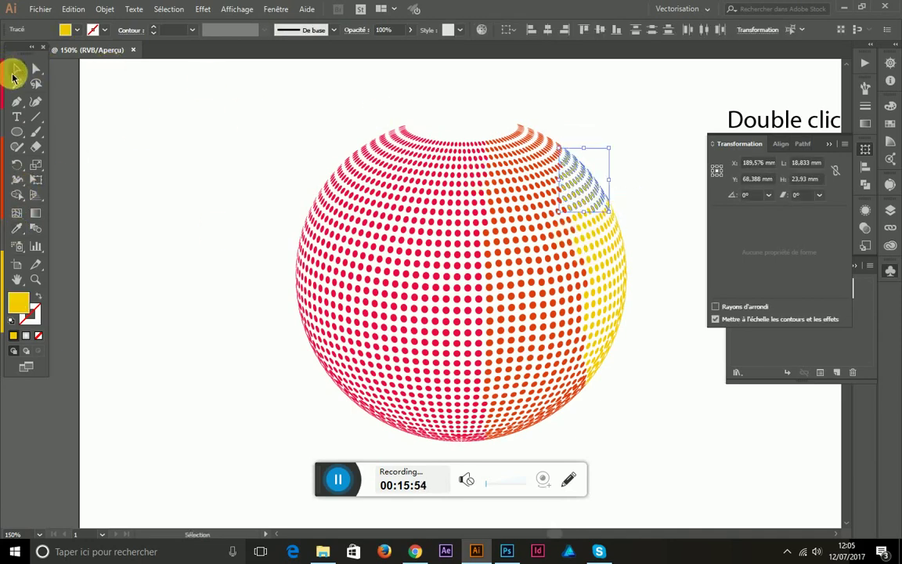
{"action": "left_click", "coordinate": [316, 96]}
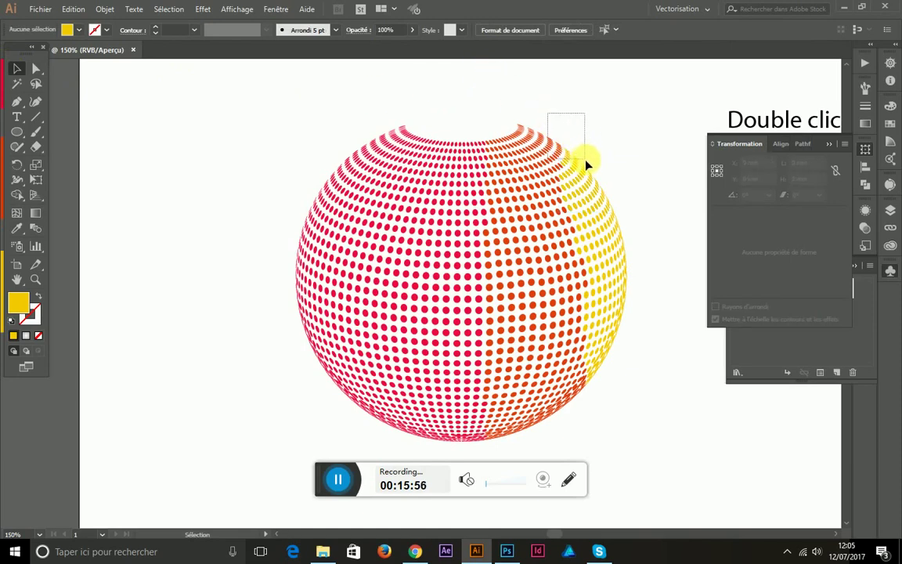
Step: Colour the small cluster of top-right dots yellow
{"action": "left_click_drag", "start_coordinate": [587, 164], "coordinate": [588, 165]}
{"action": "left_click", "coordinate": [16, 228]}
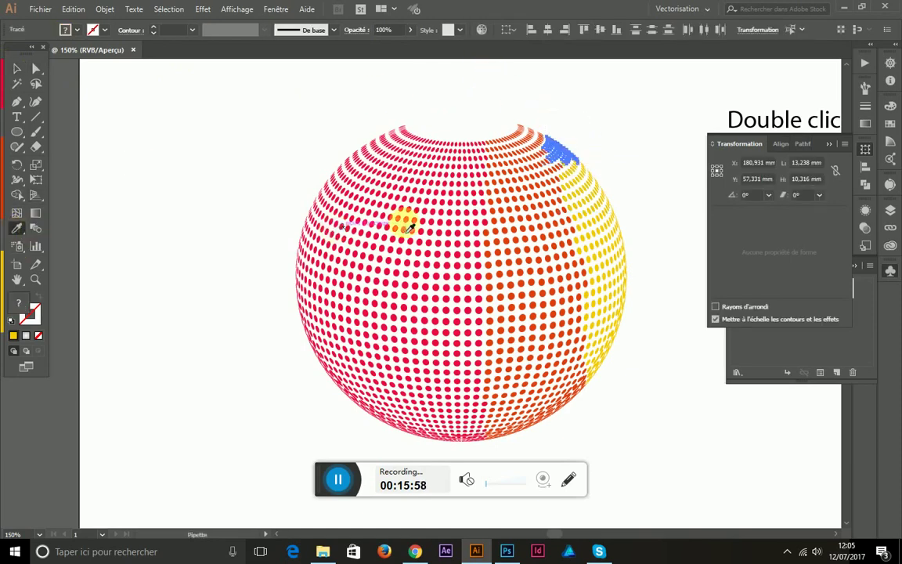
{"action": "left_click", "coordinate": [589, 201]}
{"action": "left_click", "coordinate": [13, 72]}
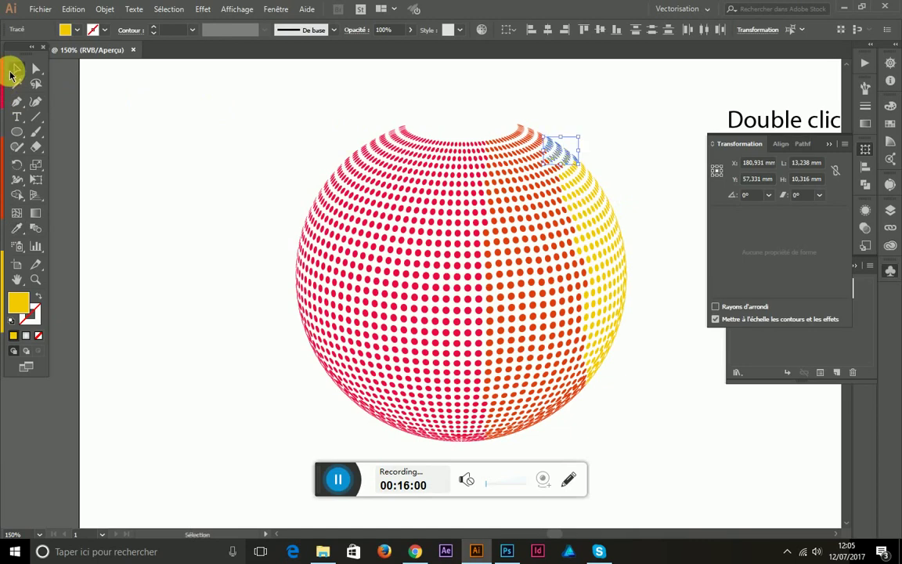
{"action": "left_click", "coordinate": [239, 86]}
Step: Make the last dots along the globe's top edge yellow
{"action": "left_click_drag", "start_coordinate": [572, 138], "coordinate": [611, 142]}
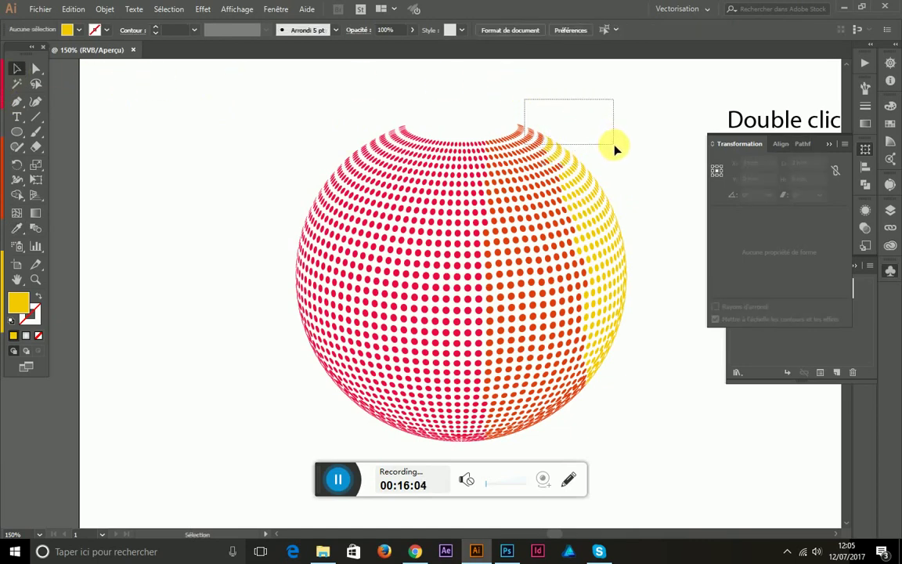
{"action": "left_click_drag", "start_coordinate": [614, 148], "coordinate": [615, 146]}
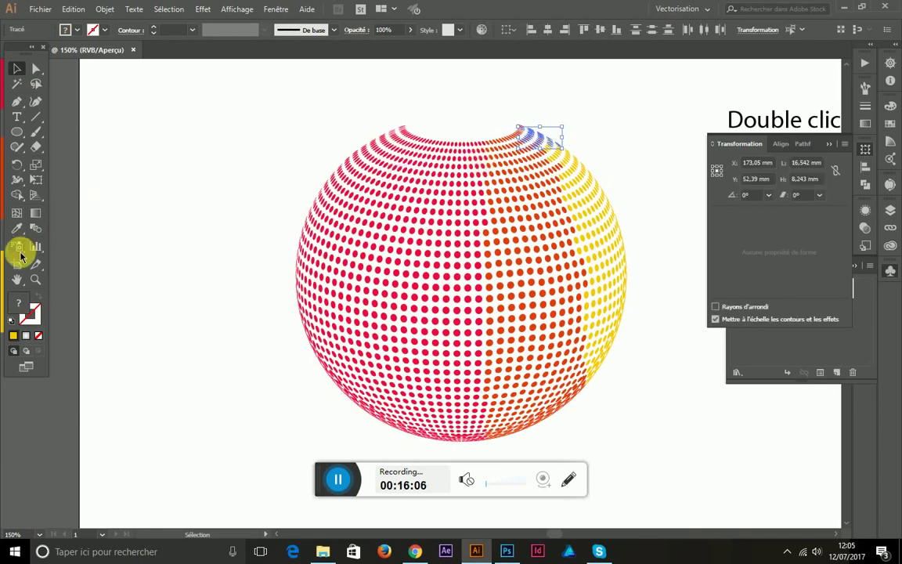
{"action": "left_click", "coordinate": [18, 227]}
{"action": "left_click", "coordinate": [593, 190]}
{"action": "left_click", "coordinate": [16, 68]}
{"action": "left_click", "coordinate": [129, 86]}
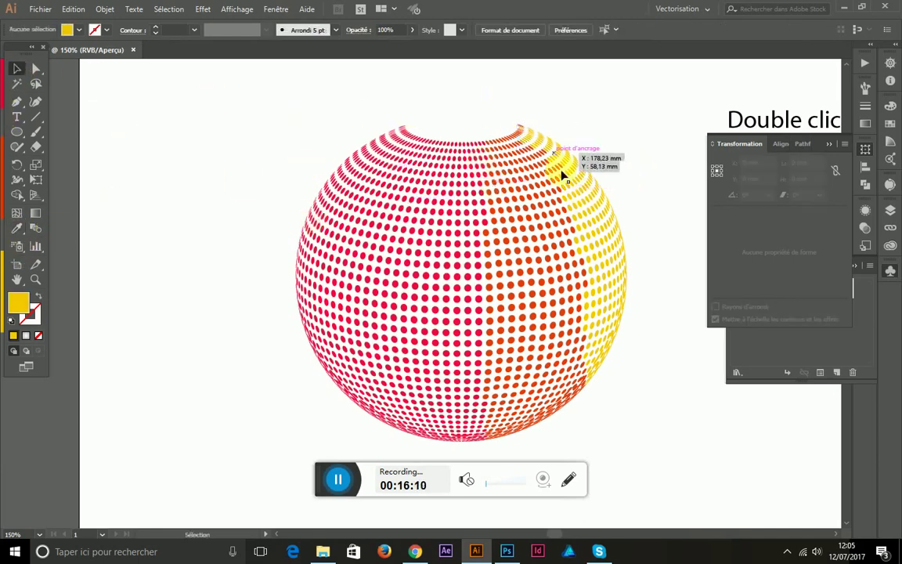
{"action": "scroll", "coordinate": [562, 176], "scroll_direction": "down", "scroll_amount": 2}
Step: Zoom out and replace the side note's text with 'OK'
{"action": "key", "text": "ctrl+minus"}
{"action": "key", "text": "ctrl+minus"}
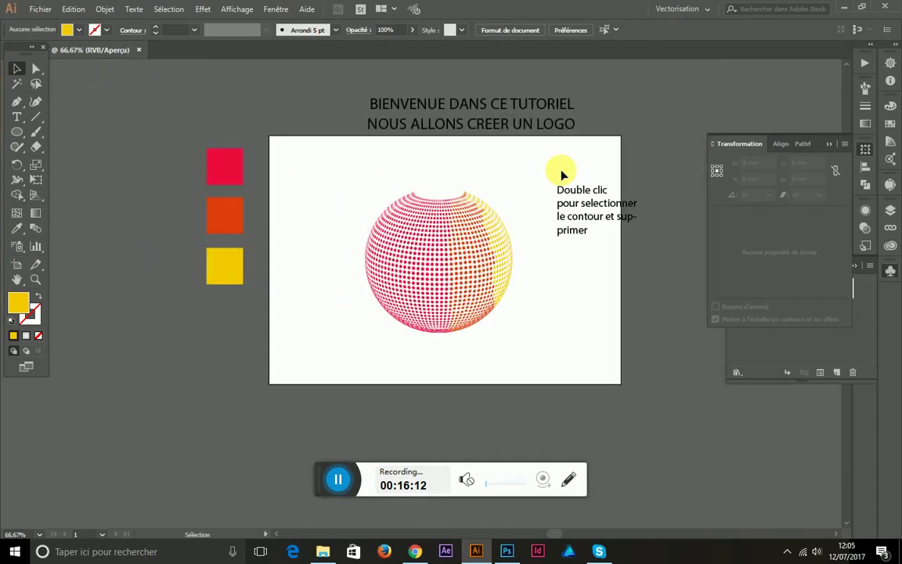
{"action": "left_click", "coordinate": [569, 195]}
{"action": "double_click", "coordinate": [569, 194]}
{"action": "left_click_drag", "start_coordinate": [595, 231], "coordinate": [554, 194]}
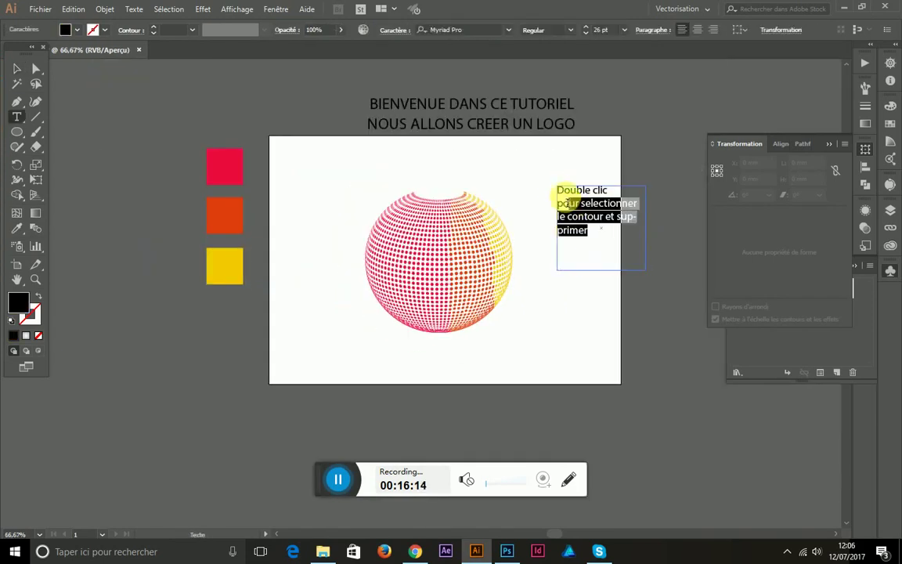
{"action": "type", "text": "o"}
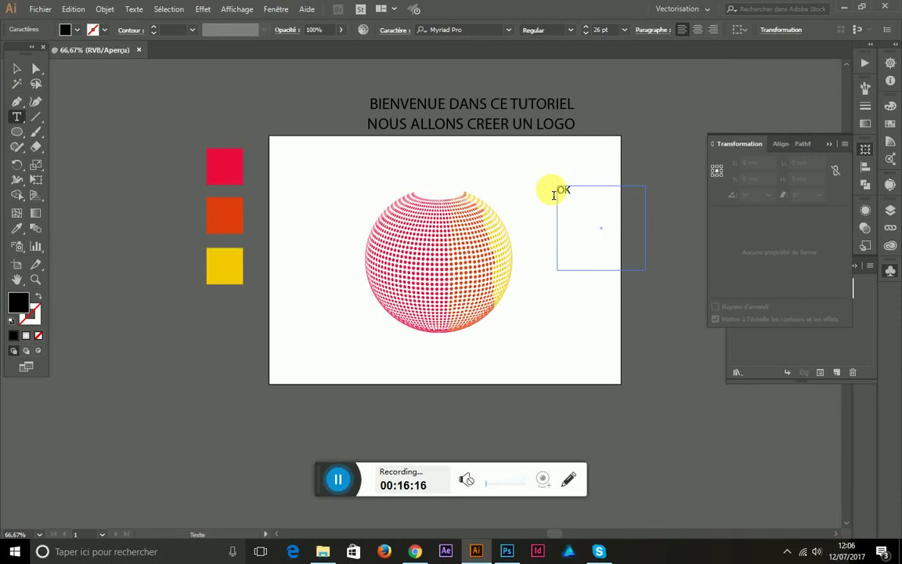
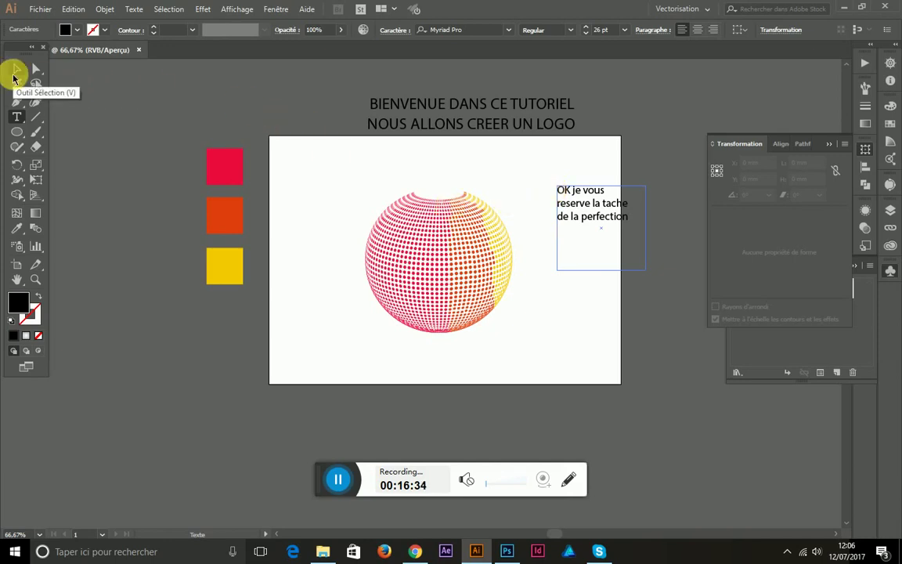
Step: Marquee-select all the sphere's dots and group them into one object
{"action": "left_click", "coordinate": [13, 76]}
{"action": "left_click_drag", "start_coordinate": [352, 178], "coordinate": [523, 398]}
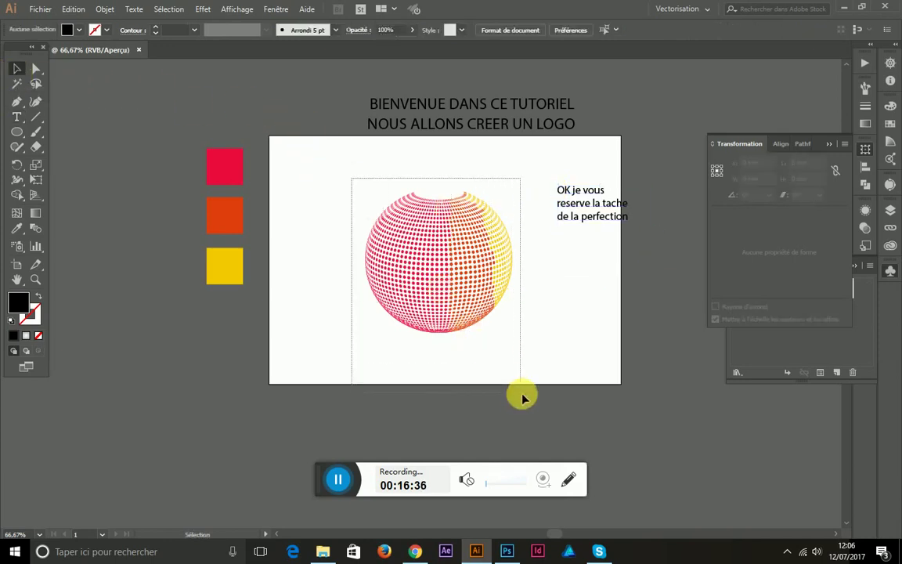
{"action": "right_click", "coordinate": [476, 286]}
{"action": "left_click", "coordinate": [504, 364]}
Step: Shrink the grouped sphere left of centre and place a text insertion point to its right
{"action": "mouse_move", "coordinate": [517, 336]}
{"action": "left_mouse_down"}
{"action": "mouse_move", "coordinate": [481, 309]}
{"action": "mouse_move", "coordinate": [413, 293]}
{"action": "left_mouse_up"}
{"action": "left_click_drag", "start_coordinate": [386, 244], "coordinate": [421, 260]}
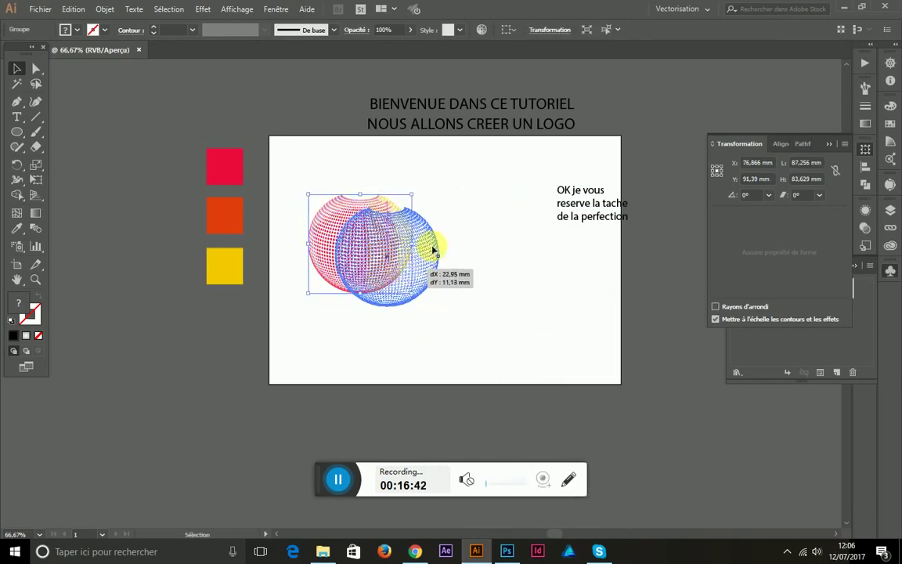
{"action": "left_click", "coordinate": [421, 183]}
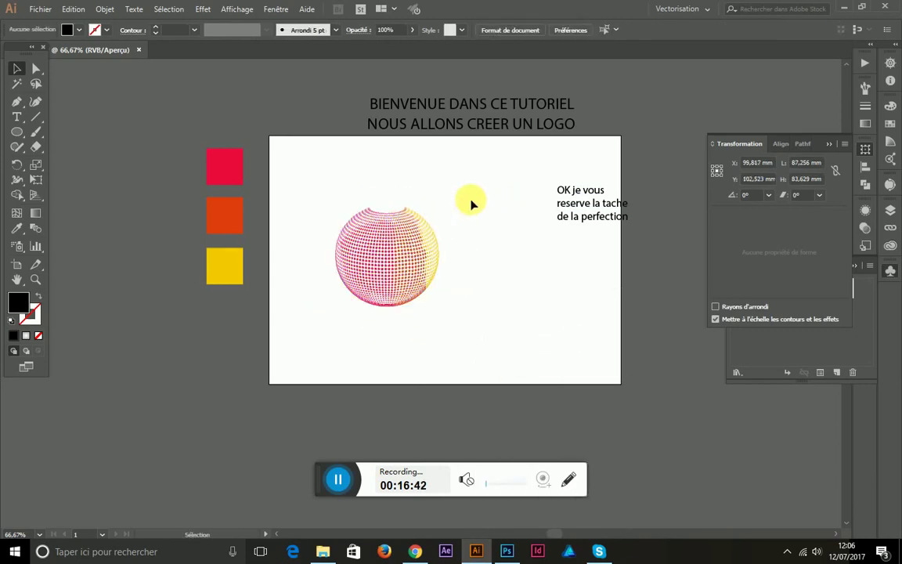
{"action": "left_click", "coordinate": [16, 116]}
{"action": "left_click", "coordinate": [461, 239]}
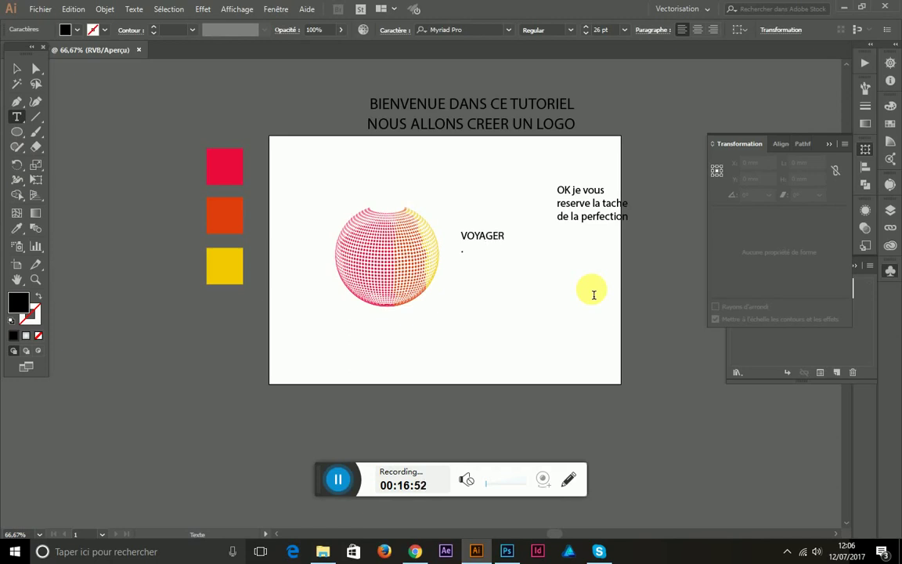
Step: Enlarge the VOYAGER .com text to 73 pt and move it closer to the sphere
{"action": "left_click_drag", "start_coordinate": [507, 250], "coordinate": [459, 233]}
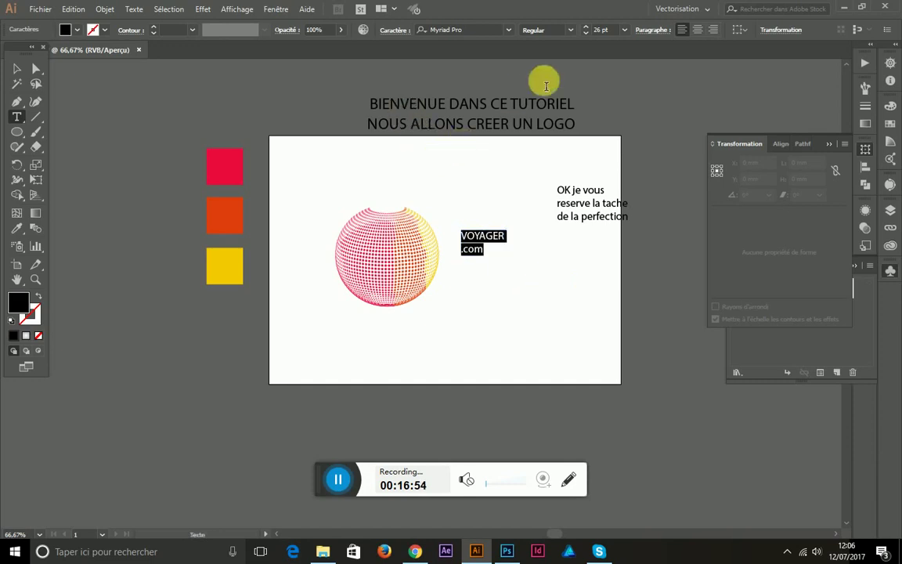
{"action": "left_click", "coordinate": [586, 30]}
{"action": "left_click", "coordinate": [585, 30]}
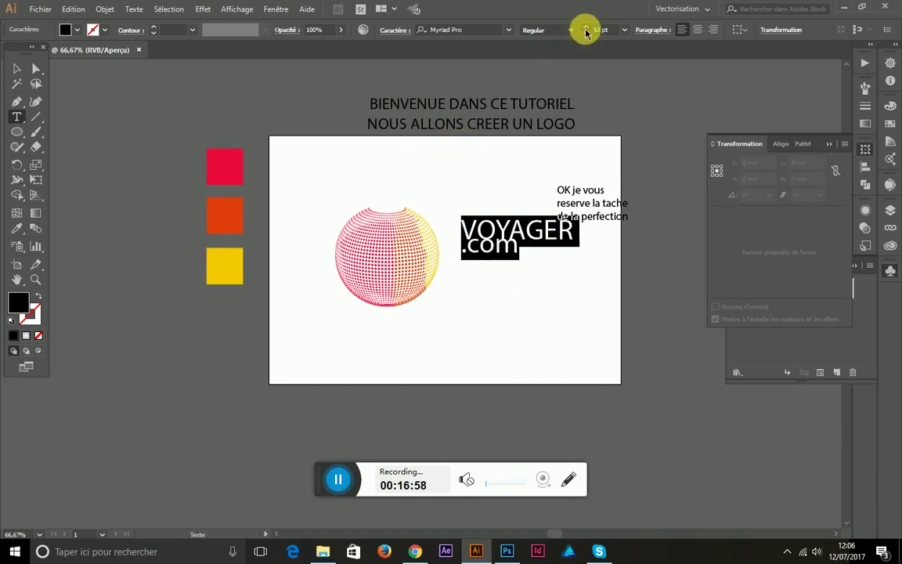
{"action": "left_click", "coordinate": [585, 30]}
{"action": "left_click", "coordinate": [12, 64]}
{"action": "left_click_drag", "start_coordinate": [508, 240], "coordinate": [495, 267]}
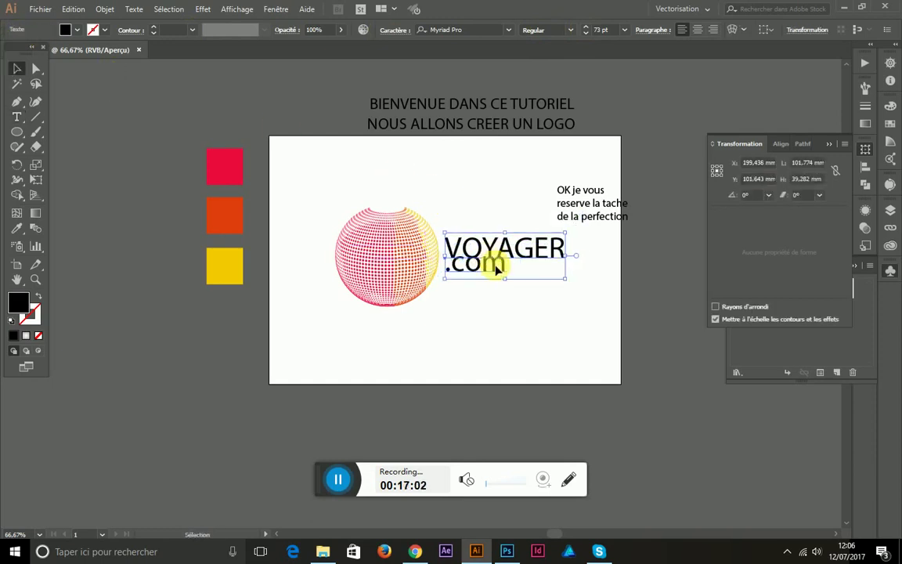
Step: Adjust the leading of the .com line in the character settings
{"action": "double_click", "coordinate": [495, 267]}
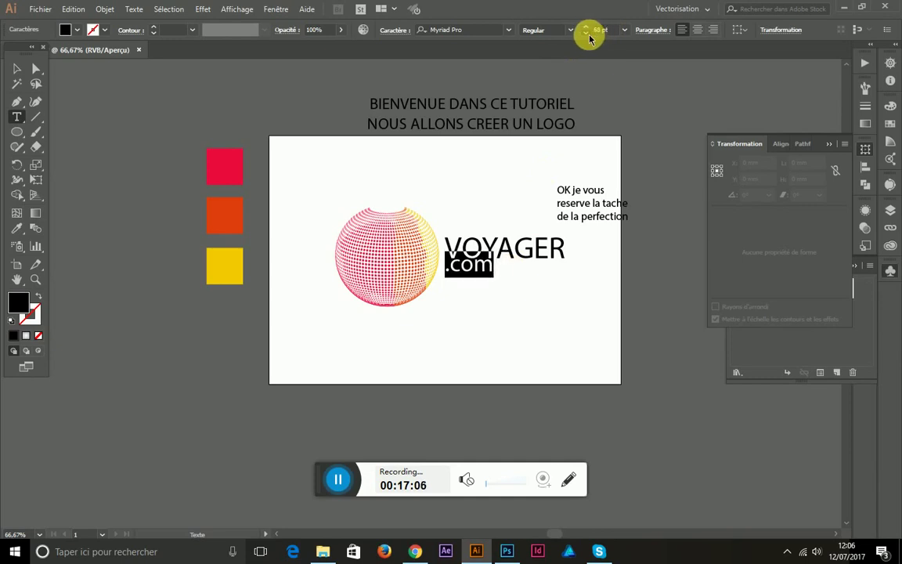
{"action": "left_click", "coordinate": [391, 29]}
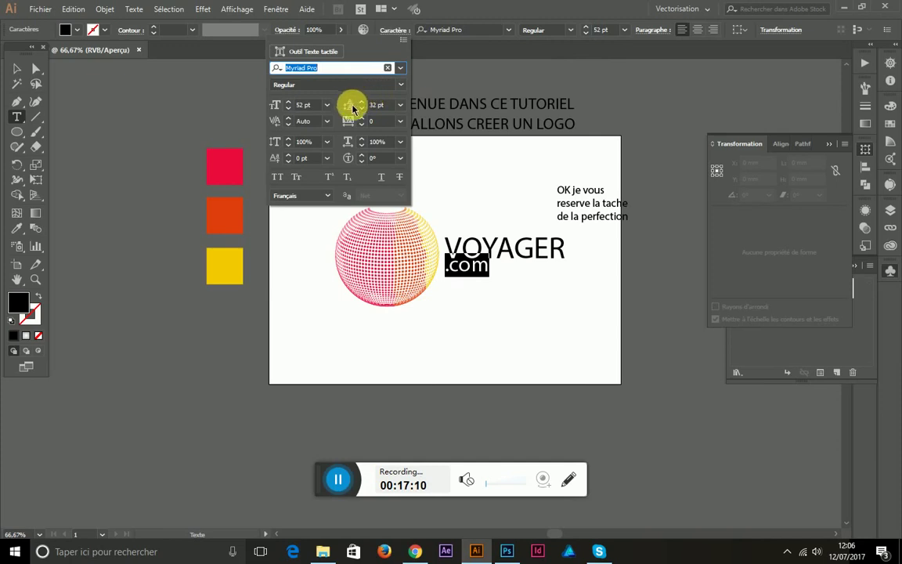
{"action": "left_click", "coordinate": [362, 110]}
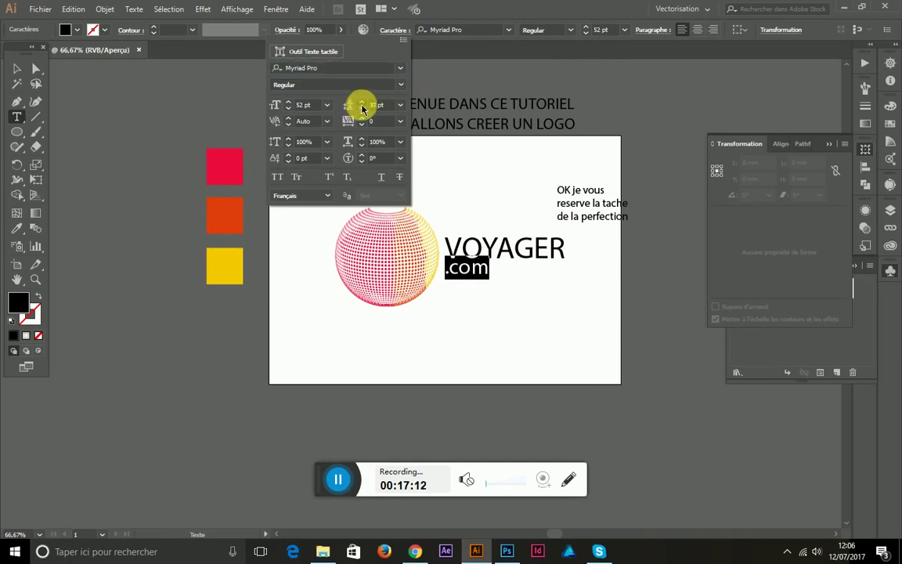
{"action": "left_click", "coordinate": [495, 250]}
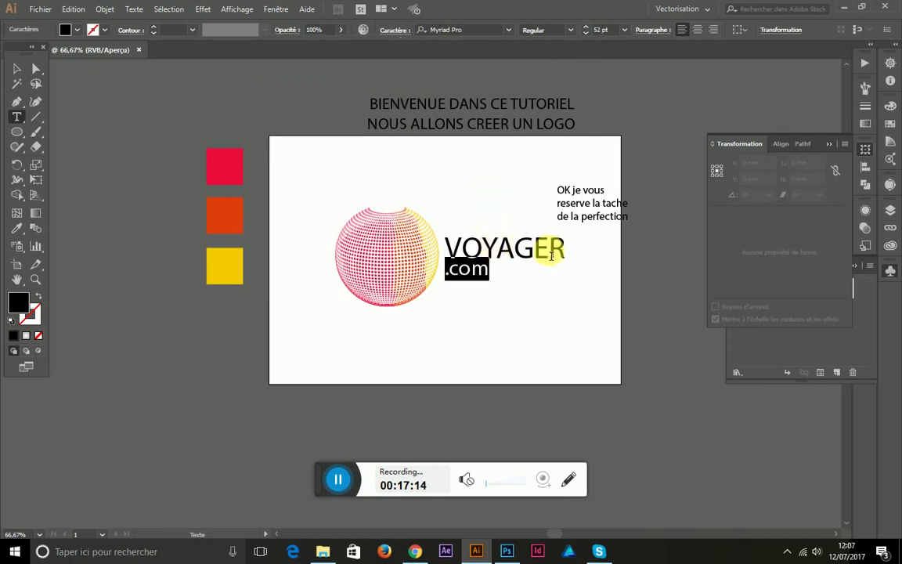
Step: Eyedropper the red square's crimson onto VOYAGER, then raise the top-right caption box
{"action": "double_click", "coordinate": [565, 249]}
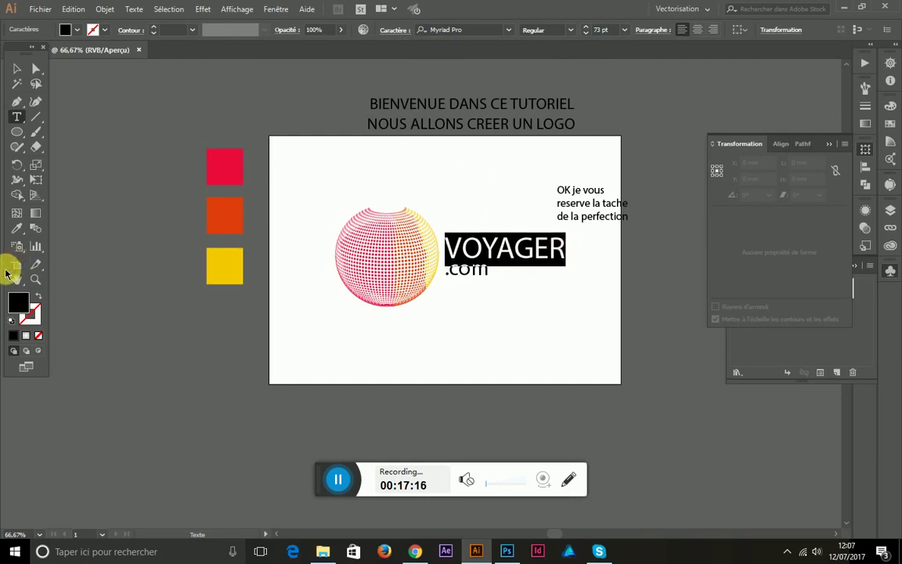
{"action": "left_click", "coordinate": [226, 168]}
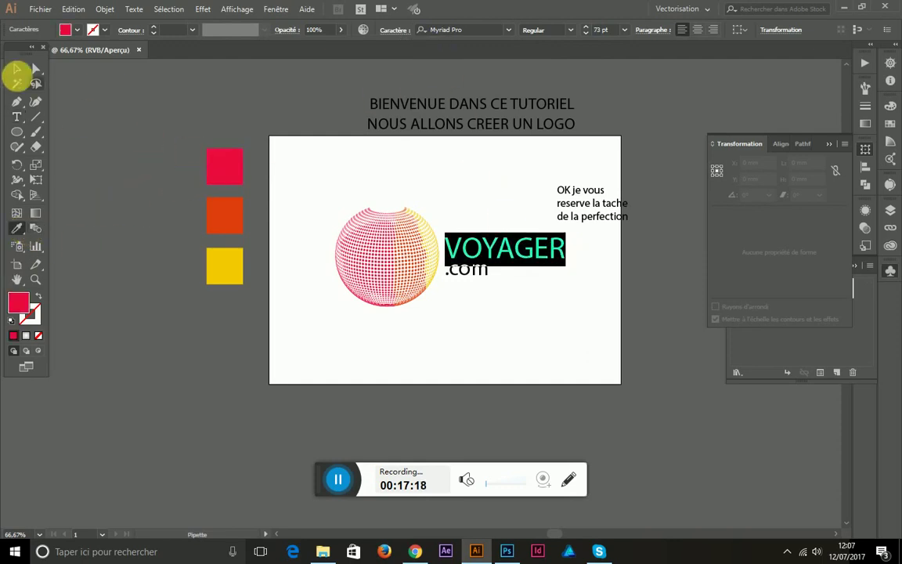
{"action": "left_click", "coordinate": [10, 69]}
{"action": "left_click", "coordinate": [402, 175]}
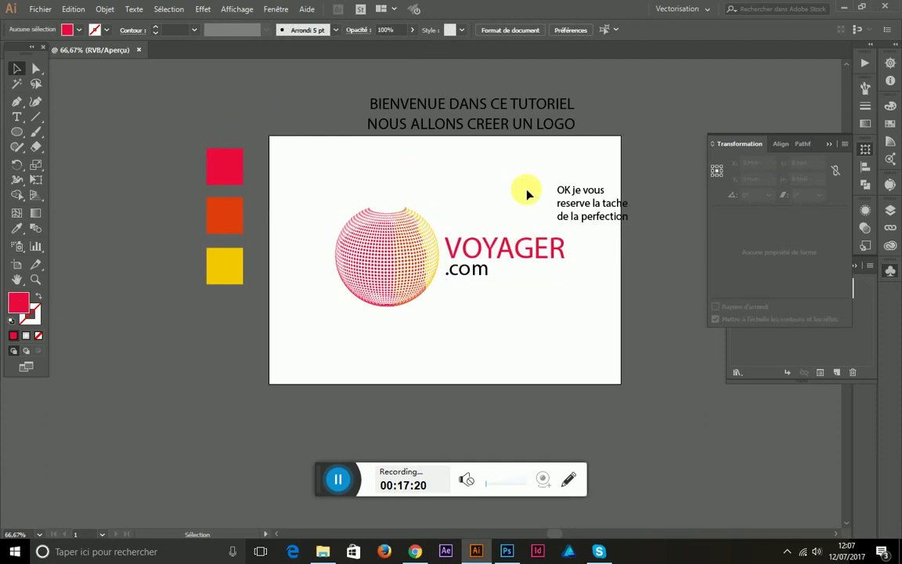
{"action": "left_click_drag", "start_coordinate": [586, 192], "coordinate": [571, 158]}
{"action": "left_click", "coordinate": [495, 205]}
Step: Select all of the top-right caption's text and overwrite it with a first attempt
{"action": "left_click", "coordinate": [603, 179]}
{"action": "double_click", "coordinate": [603, 178]}
{"action": "left_click_drag", "start_coordinate": [610, 187], "coordinate": [499, 153]}
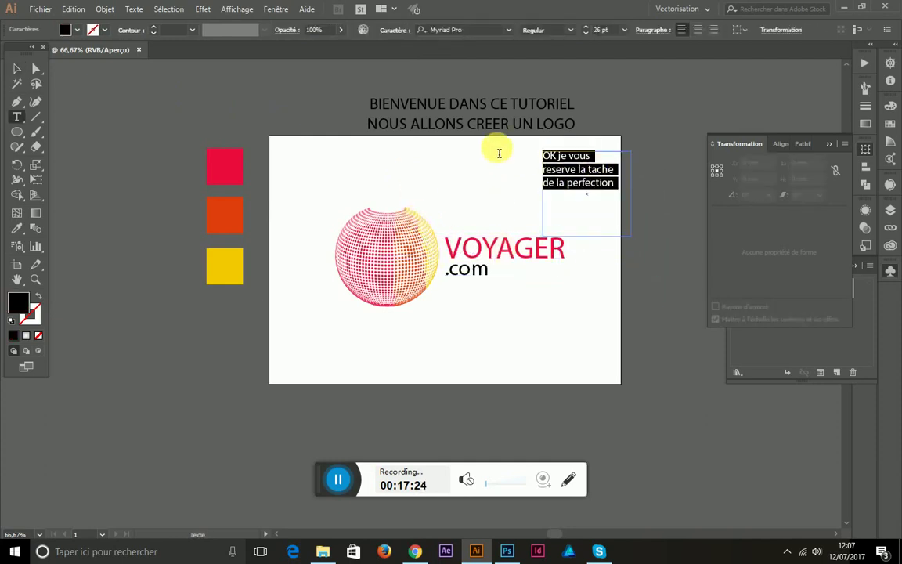
{"action": "type", "text": "Et voilà  j'espère"}
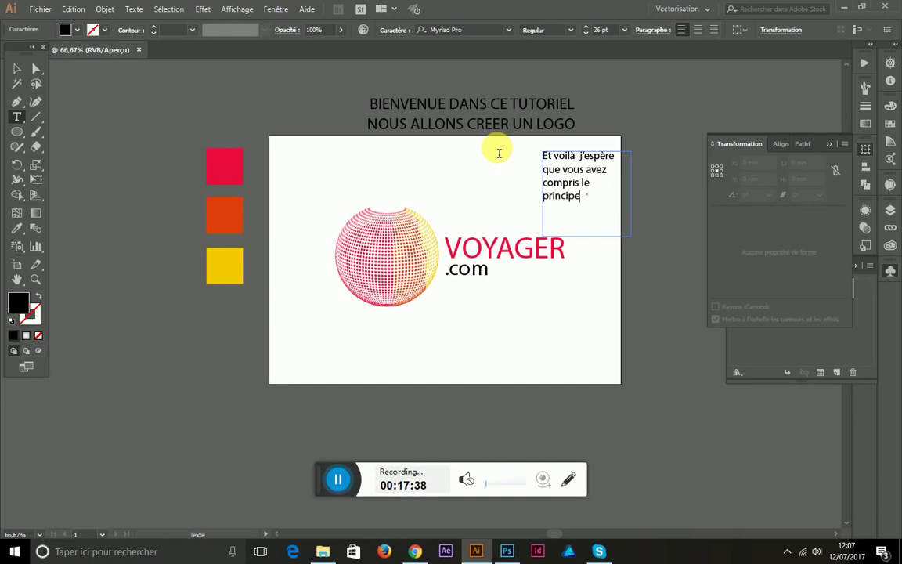
{"action": "left_click", "coordinate": [22, 66]}
Step: Retype the caption as 'Nous pouvons en faire avec des images etc par exemple'
{"action": "left_click", "coordinate": [121, 203]}
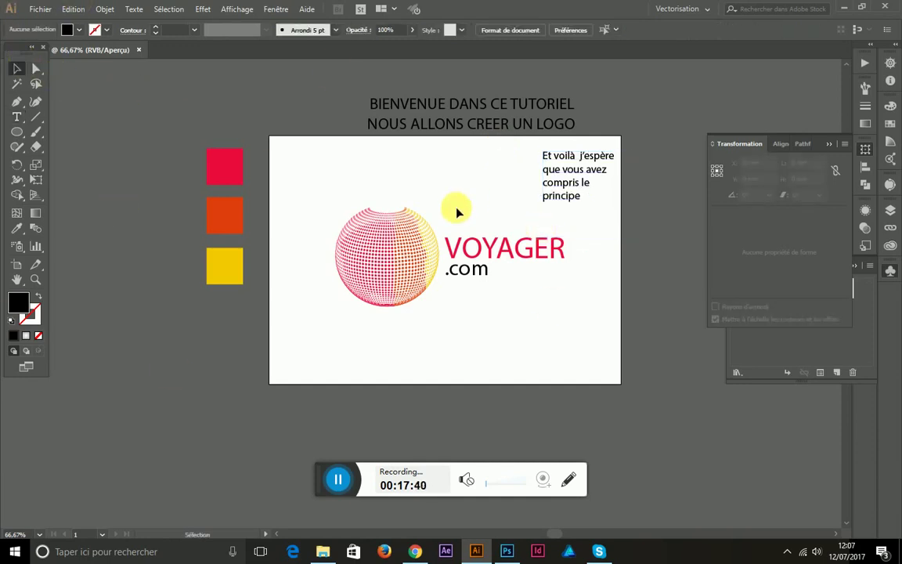
{"action": "key", "text": "t"}
{"action": "mouse_move", "coordinate": [543, 195]}
{"action": "left_mouse_down"}
{"action": "mouse_move", "coordinate": [581, 196]}
{"action": "mouse_move", "coordinate": [511, 151]}
{"action": "left_mouse_up"}
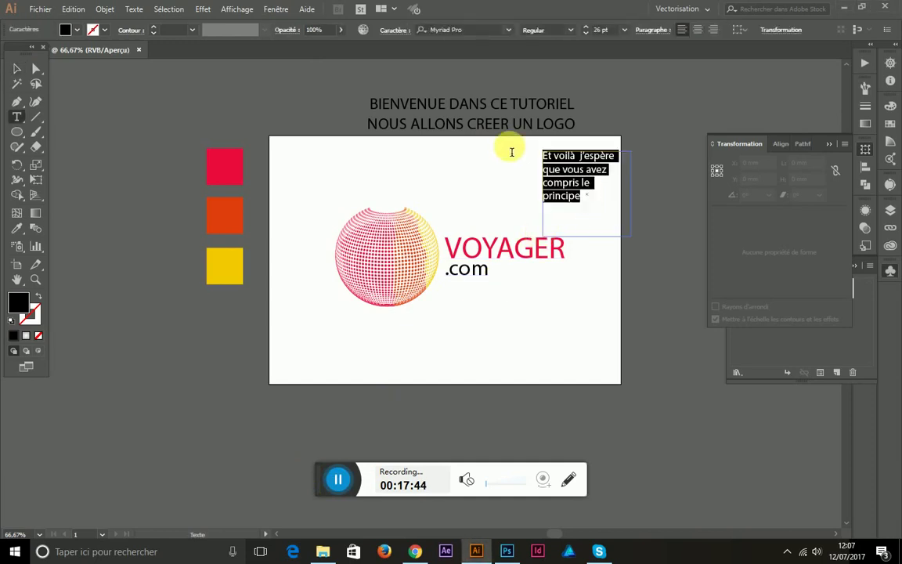
{"action": "type", "text": "Nous pouvons"}
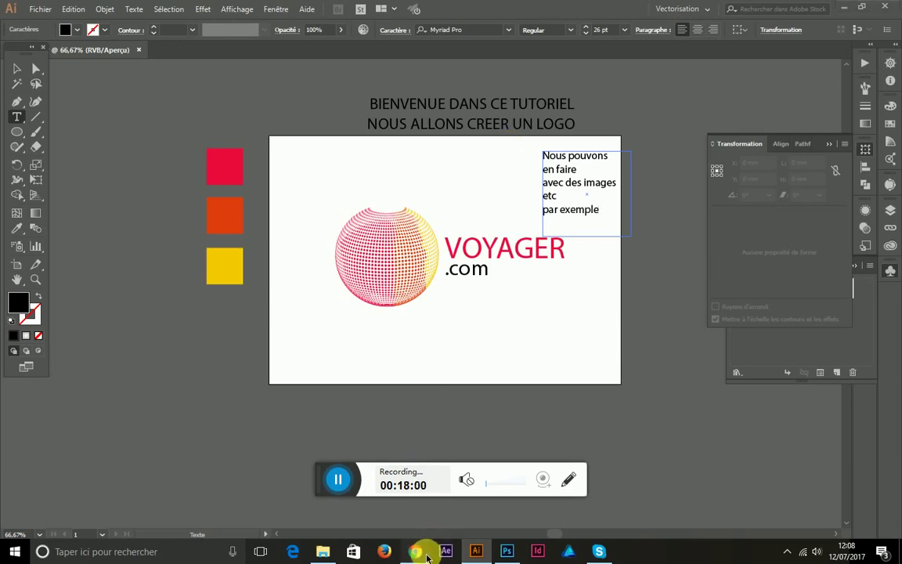
Step: Search Google in Chrome for 'carte monde png' and show the image results
{"action": "left_click", "coordinate": [415, 551]}
{"action": "type", "text": "darte "}
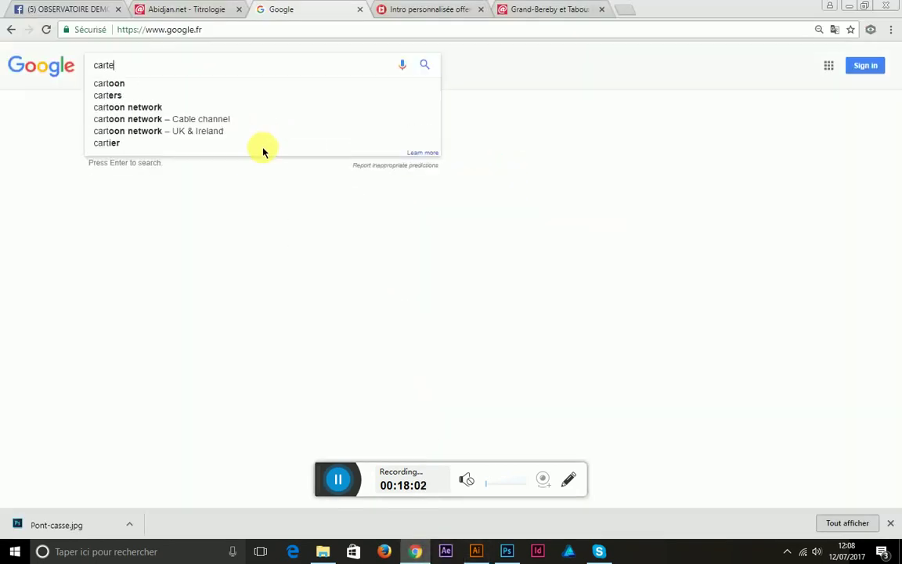
{"action": "type", "text": "monde png"}
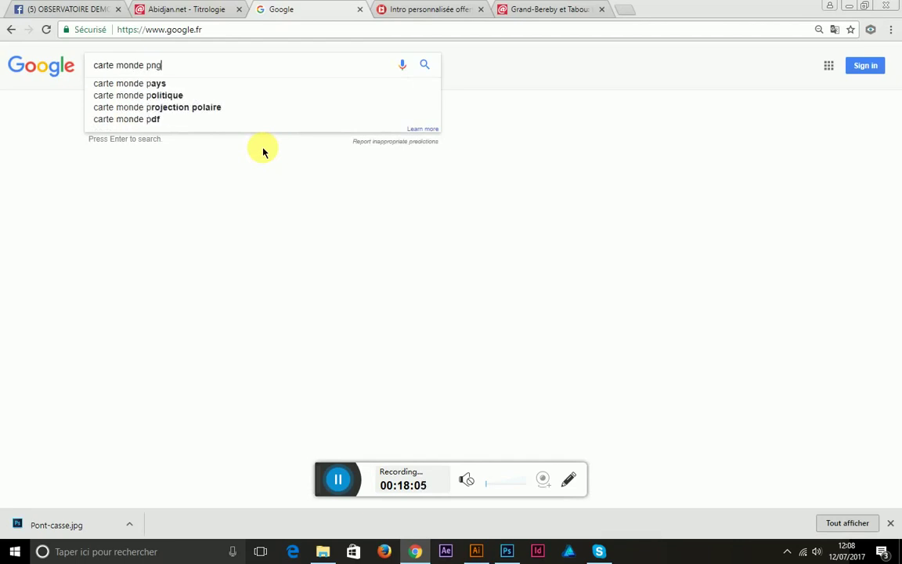
{"action": "key", "text": "Return"}
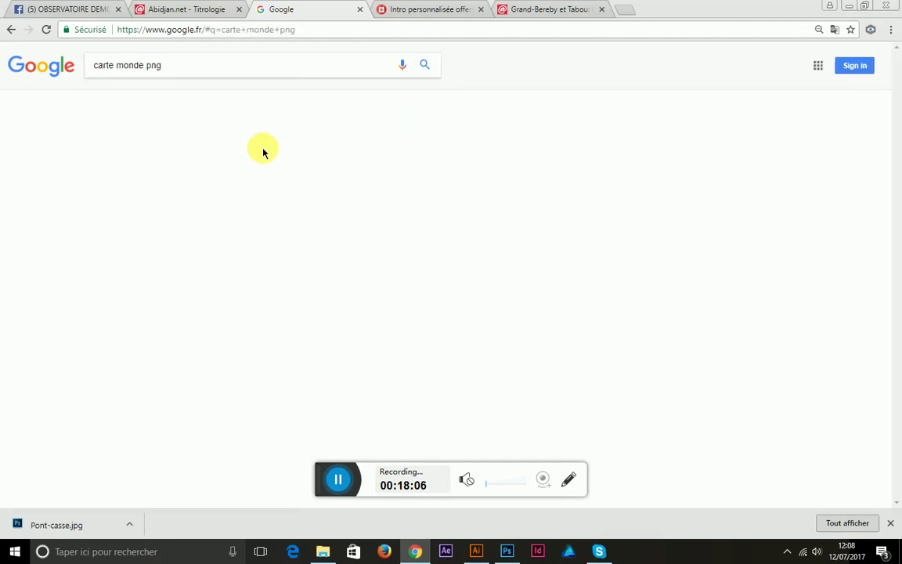
{"action": "left_click", "coordinate": [134, 101]}
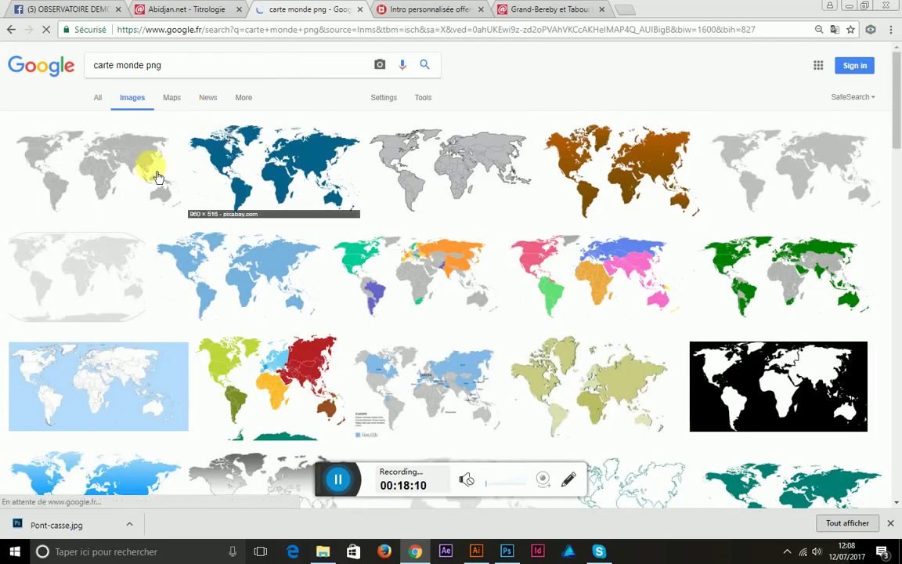
{"action": "scroll", "coordinate": [273, 263], "scroll_direction": "down", "scroll_amount": 4}
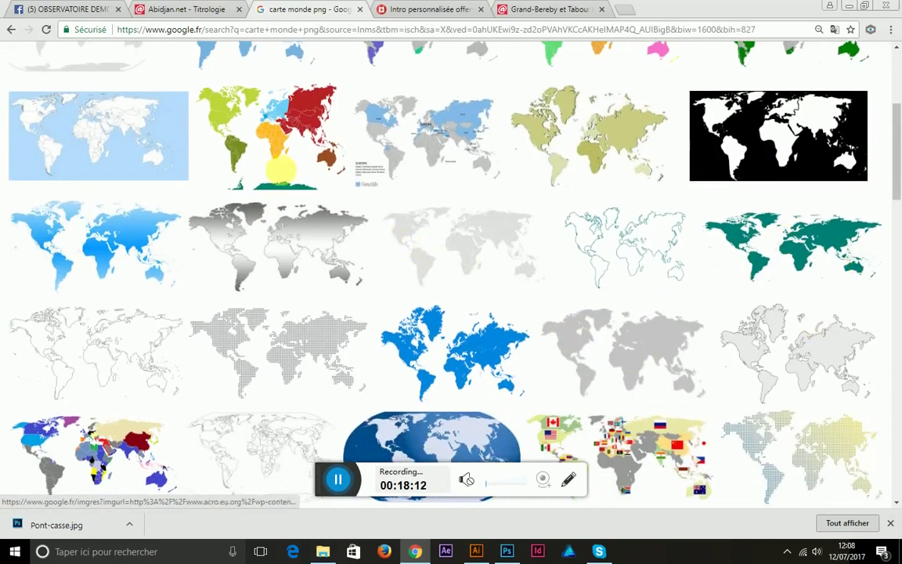
Step: Browse the world-map image results and preview a dotted world map
{"action": "scroll", "coordinate": [457, 362], "scroll_direction": "down", "scroll_amount": 4}
{"action": "scroll", "coordinate": [457, 361], "scroll_direction": "down", "scroll_amount": 4}
{"action": "scroll", "coordinate": [457, 361], "scroll_direction": "up", "scroll_amount": 3}
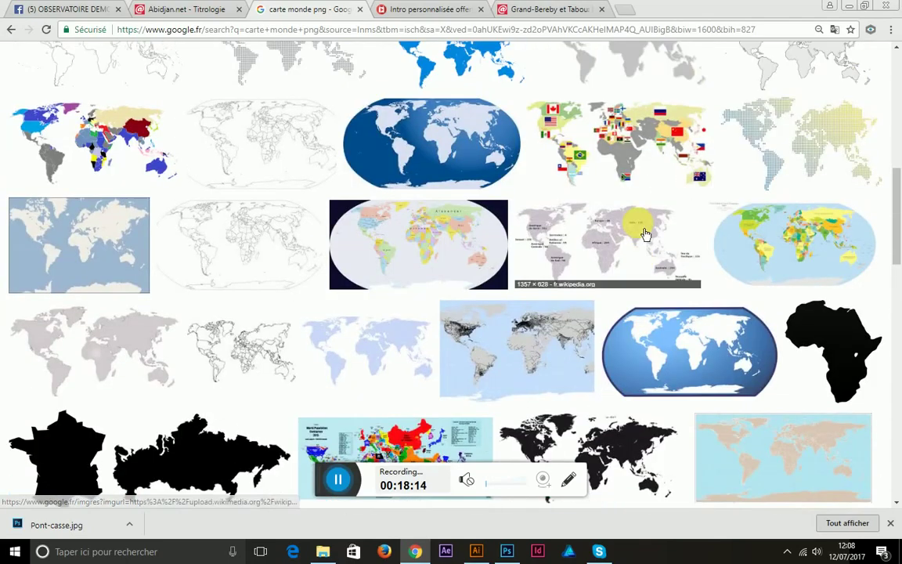
{"action": "scroll", "coordinate": [465, 323], "scroll_direction": "down", "scroll_amount": 3}
{"action": "scroll", "coordinate": [463, 323], "scroll_direction": "down", "scroll_amount": 2}
{"action": "scroll", "coordinate": [463, 323], "scroll_direction": "down", "scroll_amount": 3}
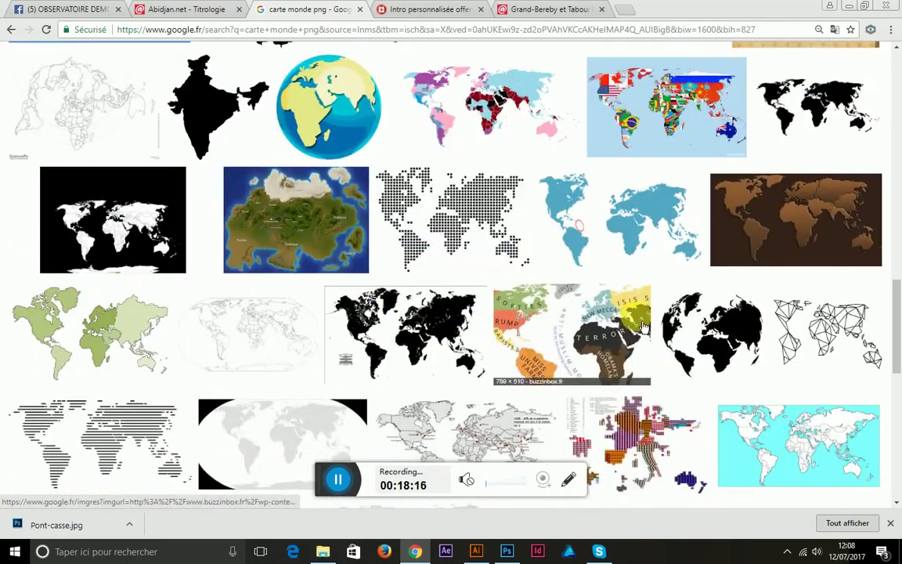
{"action": "scroll", "coordinate": [464, 323], "scroll_direction": "down", "scroll_amount": 3}
{"action": "scroll", "coordinate": [415, 304], "scroll_direction": "up", "scroll_amount": 3}
{"action": "scroll", "coordinate": [415, 304], "scroll_direction": "down", "scroll_amount": 5}
{"action": "scroll", "coordinate": [548, 305], "scroll_direction": "down", "scroll_amount": 4}
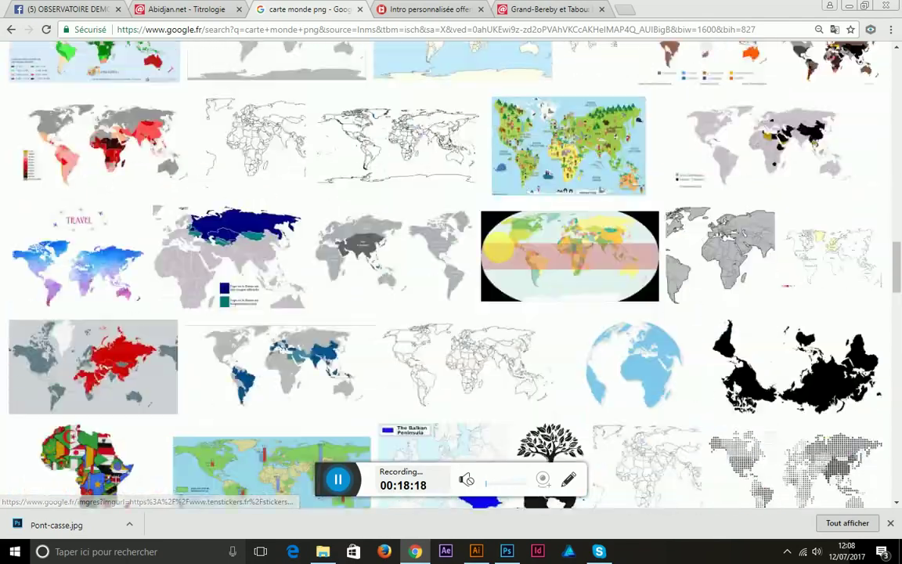
{"action": "scroll", "coordinate": [669, 306], "scroll_direction": "down", "scroll_amount": 4}
{"action": "scroll", "coordinate": [825, 342], "scroll_direction": "down", "scroll_amount": 3}
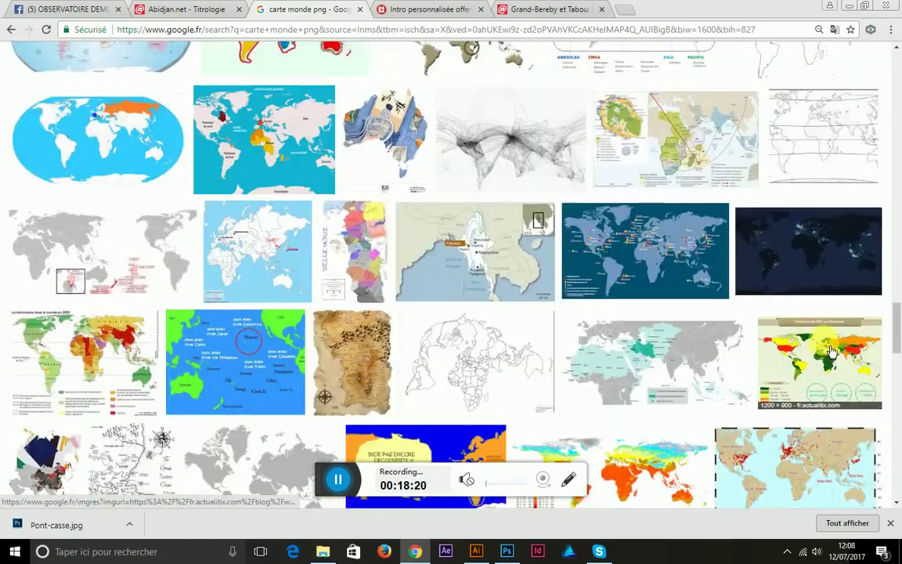
{"action": "scroll", "coordinate": [825, 342], "scroll_direction": "down", "scroll_amount": 3}
{"action": "scroll", "coordinate": [825, 342], "scroll_direction": "up", "scroll_amount": 3}
{"action": "scroll", "coordinate": [831, 352], "scroll_direction": "up", "scroll_amount": 3}
{"action": "scroll", "coordinate": [821, 342], "scroll_direction": "up", "scroll_amount": 3}
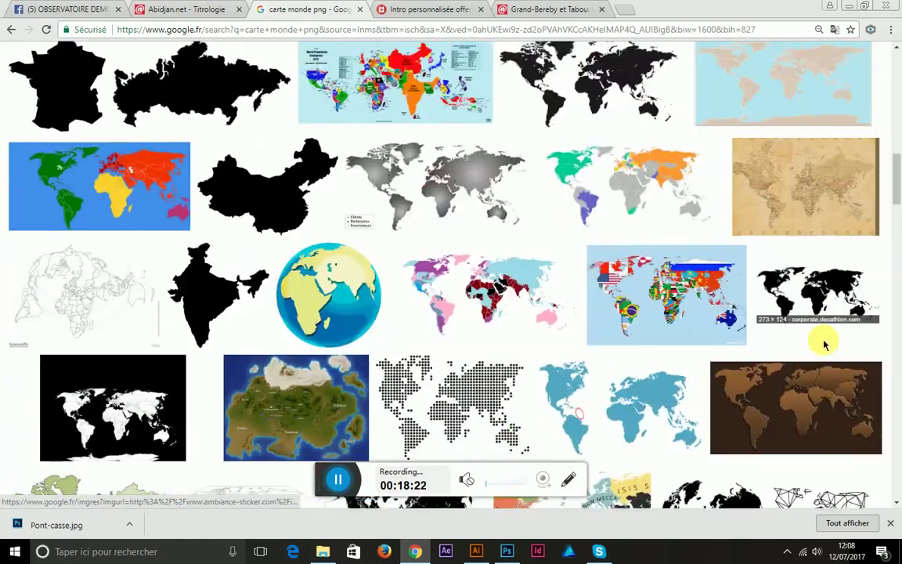
{"action": "scroll", "coordinate": [814, 342], "scroll_direction": "up", "scroll_amount": 3}
{"action": "scroll", "coordinate": [783, 344], "scroll_direction": "up", "scroll_amount": 3}
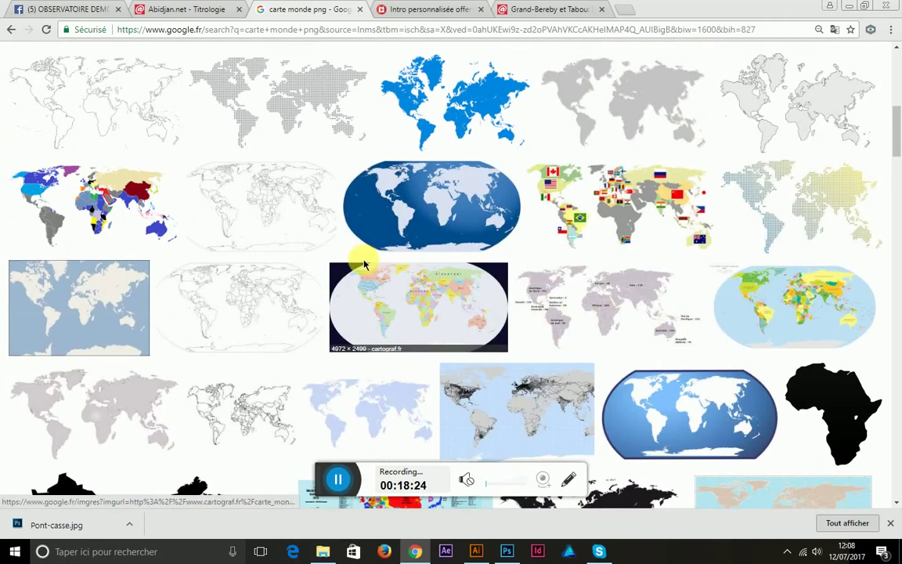
{"action": "scroll", "coordinate": [368, 263], "scroll_direction": "up", "scroll_amount": 2}
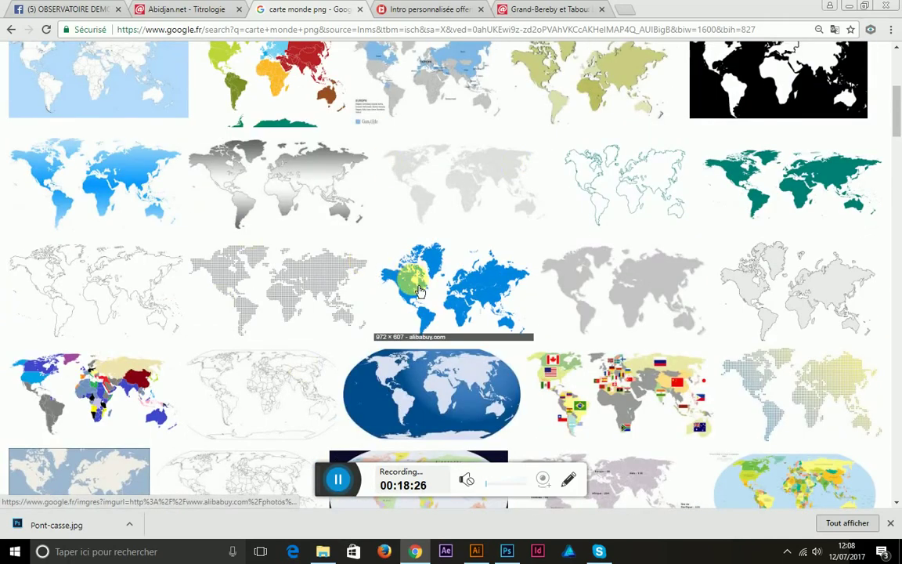
{"action": "scroll", "coordinate": [360, 337], "scroll_direction": "up", "scroll_amount": 2}
{"action": "left_click", "coordinate": [316, 401]}
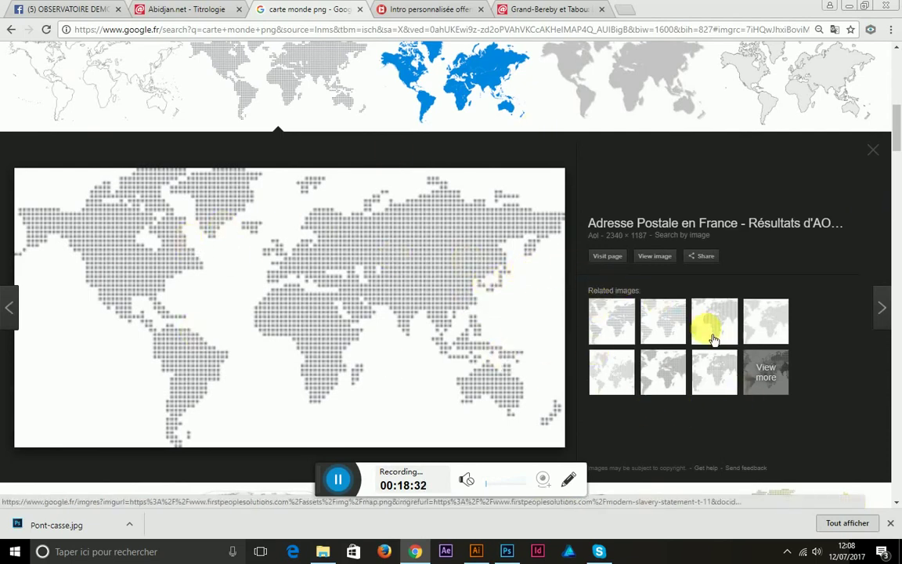
Step: Scroll the results further and preview the grey 'Carte du monde' map
{"action": "scroll", "coordinate": [548, 281], "scroll_direction": "up", "scroll_amount": 2}
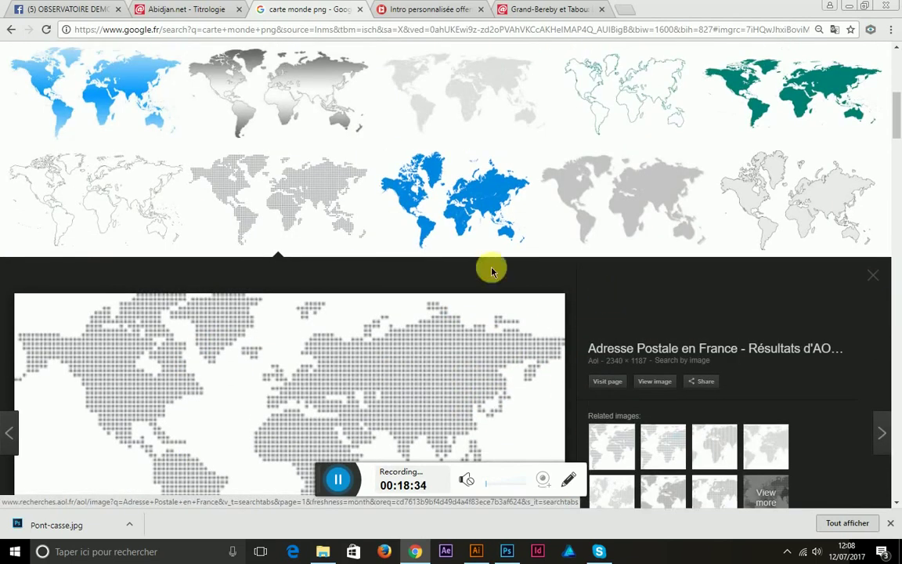
{"action": "scroll", "coordinate": [403, 302], "scroll_direction": "up", "scroll_amount": 2}
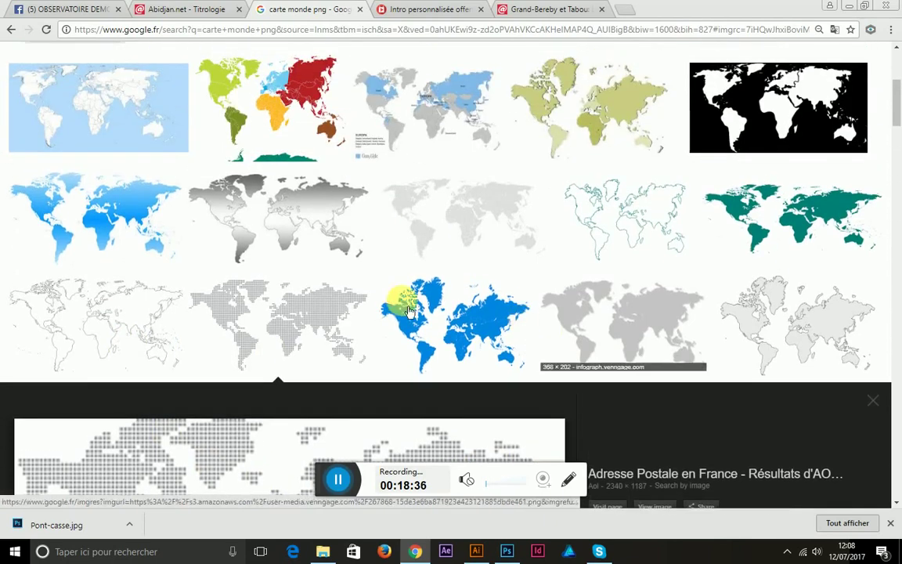
{"action": "scroll", "coordinate": [288, 288], "scroll_direction": "down", "scroll_amount": 2}
{"action": "scroll", "coordinate": [231, 265], "scroll_direction": "up", "scroll_amount": 2}
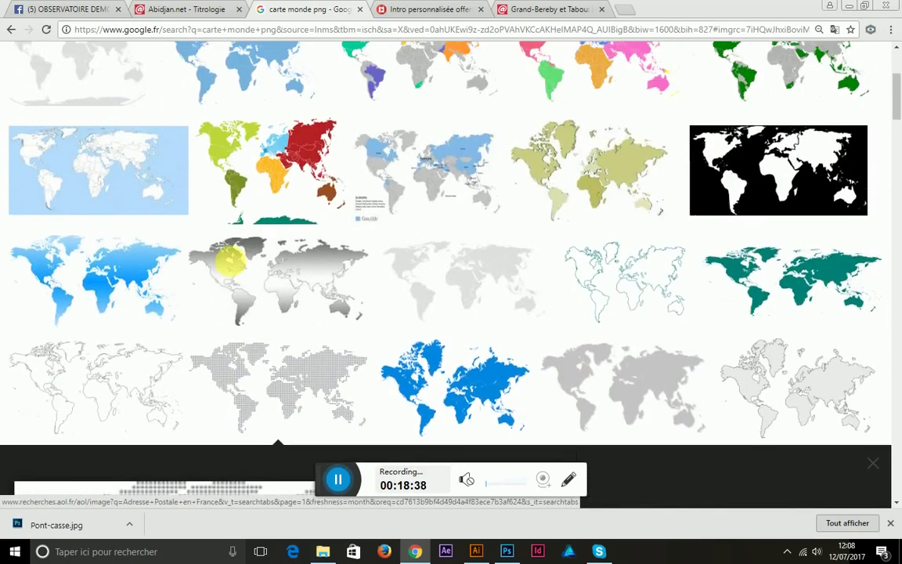
{"action": "scroll", "coordinate": [466, 278], "scroll_direction": "up", "scroll_amount": 2}
{"action": "scroll", "coordinate": [467, 279], "scroll_direction": "down", "scroll_amount": 3}
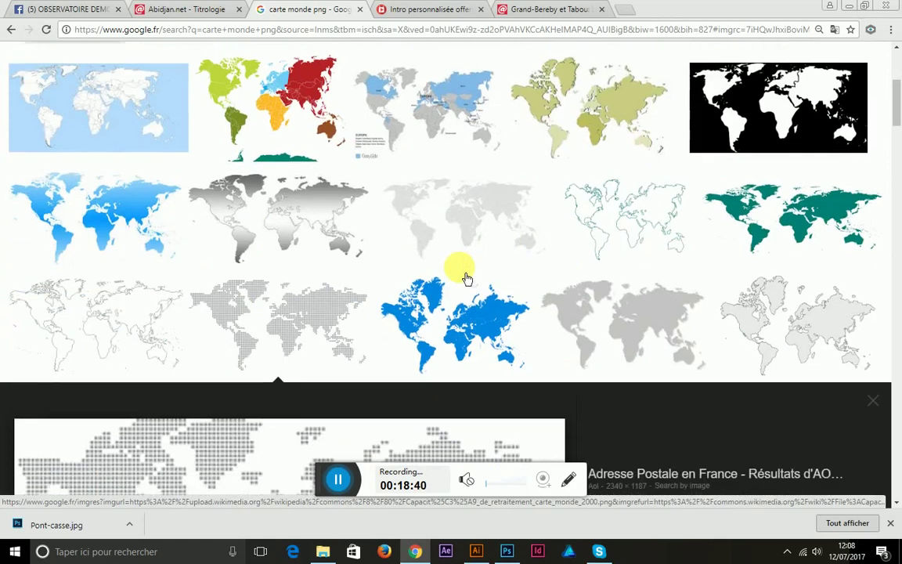
{"action": "scroll", "coordinate": [459, 268], "scroll_direction": "down", "scroll_amount": 2}
{"action": "scroll", "coordinate": [459, 268], "scroll_direction": "up", "scroll_amount": 1}
{"action": "scroll", "coordinate": [174, 148], "scroll_direction": "up", "scroll_amount": 2}
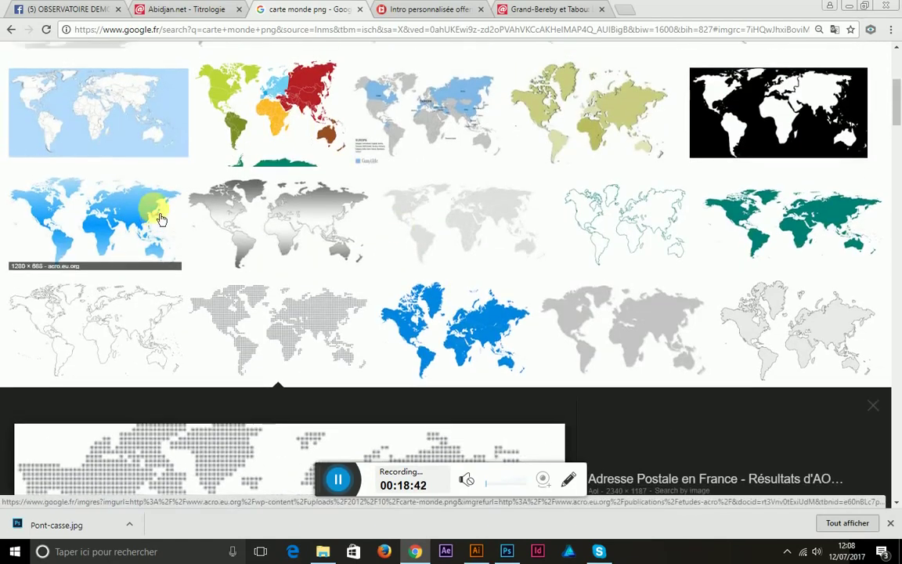
{"action": "scroll", "coordinate": [156, 201], "scroll_direction": "up", "scroll_amount": 2}
{"action": "left_click", "coordinate": [120, 88]}
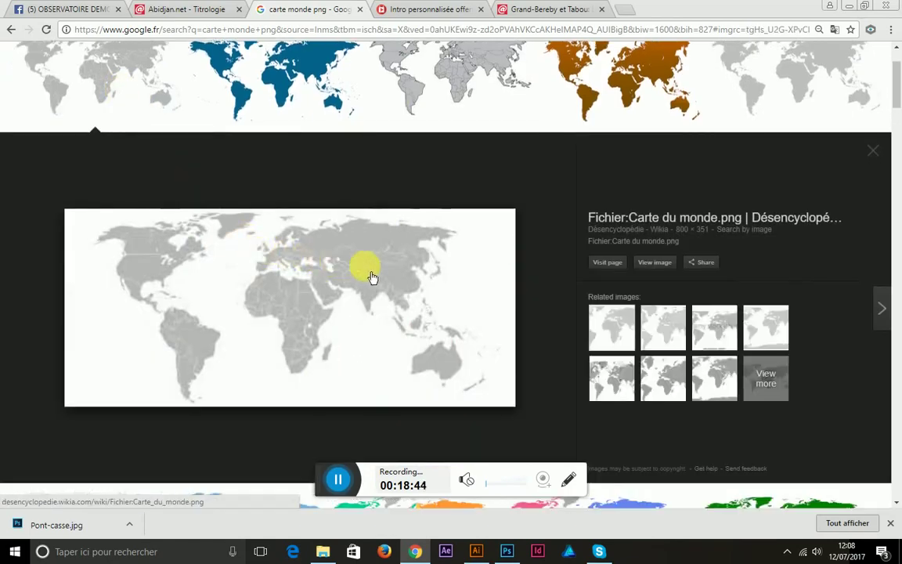
Step: Open the large 2340 × 1187 preview of the dotted grey map and its context options
{"action": "scroll", "coordinate": [538, 334], "scroll_direction": "up", "scroll_amount": 1}
{"action": "scroll", "coordinate": [392, 258], "scroll_direction": "down", "scroll_amount": 3}
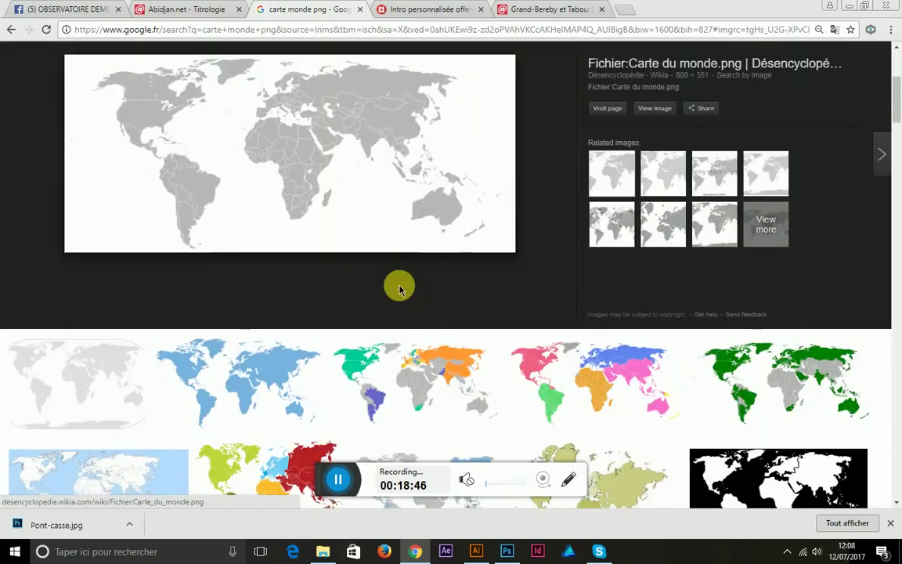
{"action": "scroll", "coordinate": [399, 286], "scroll_direction": "down", "scroll_amount": 3}
{"action": "scroll", "coordinate": [350, 257], "scroll_direction": "down", "scroll_amount": 3}
{"action": "left_click", "coordinate": [312, 217]}
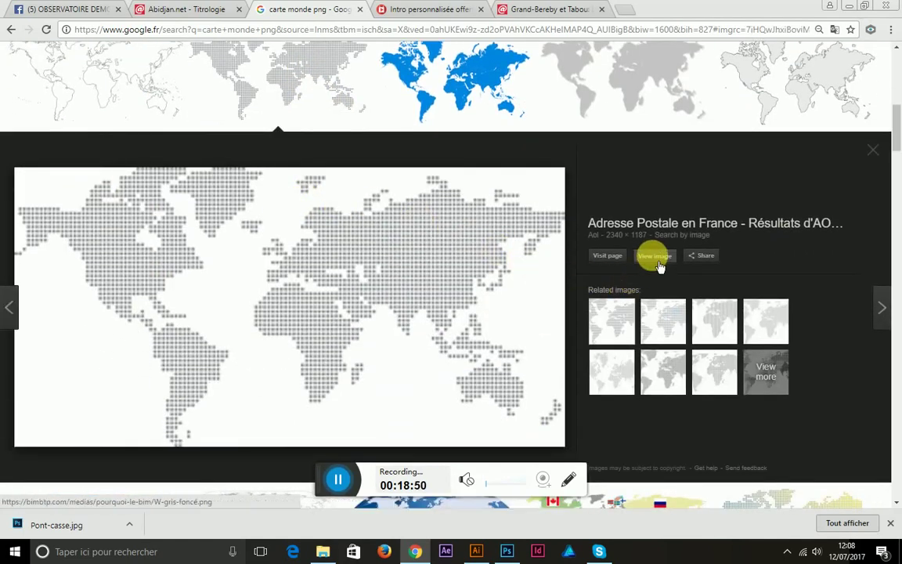
{"action": "right_click", "coordinate": [659, 263]}
Step: Open the full-size dotted map image in a new Chrome tab
{"action": "key", "text": "Escape"}
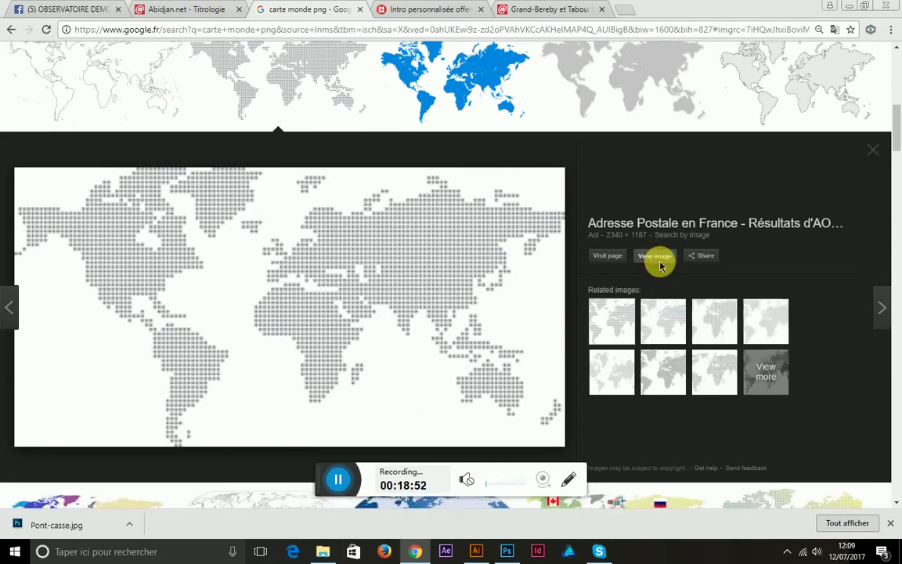
{"action": "middle_click", "coordinate": [659, 263]}
{"action": "left_click", "coordinate": [715, 368]}
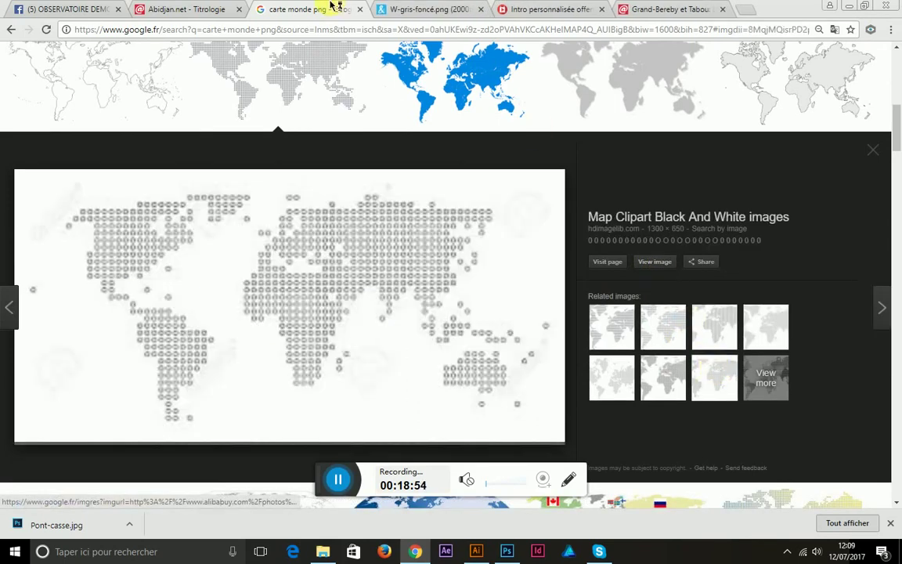
{"action": "left_click", "coordinate": [381, 9]}
Step: Save the map image as W-gris-foncé PNG to the desktop
{"action": "right_click", "coordinate": [393, 118]}
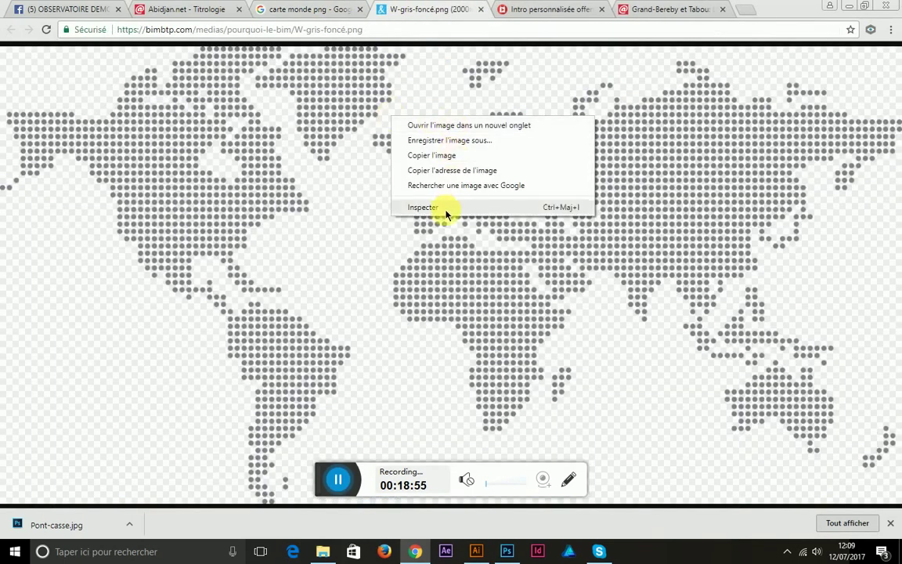
{"action": "left_click", "coordinate": [470, 141]}
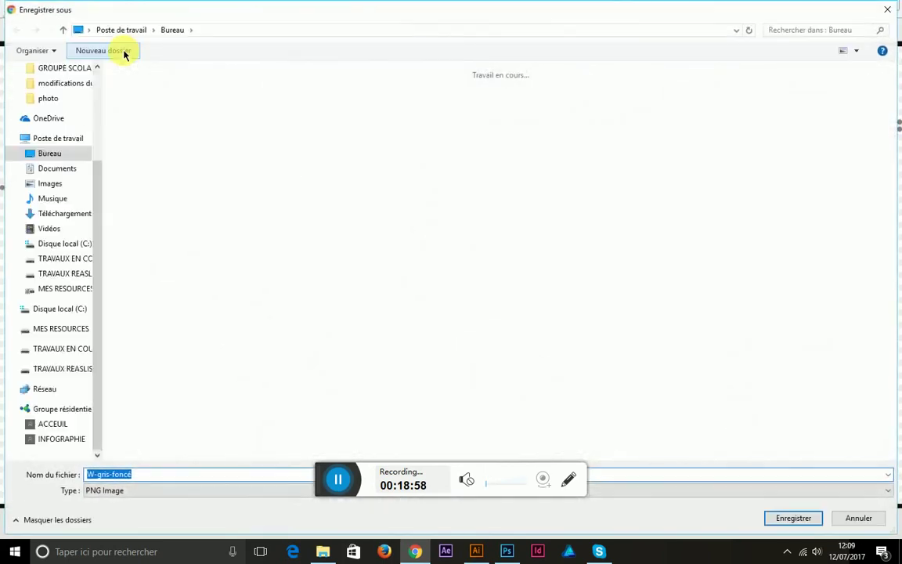
{"action": "left_click", "coordinate": [775, 516]}
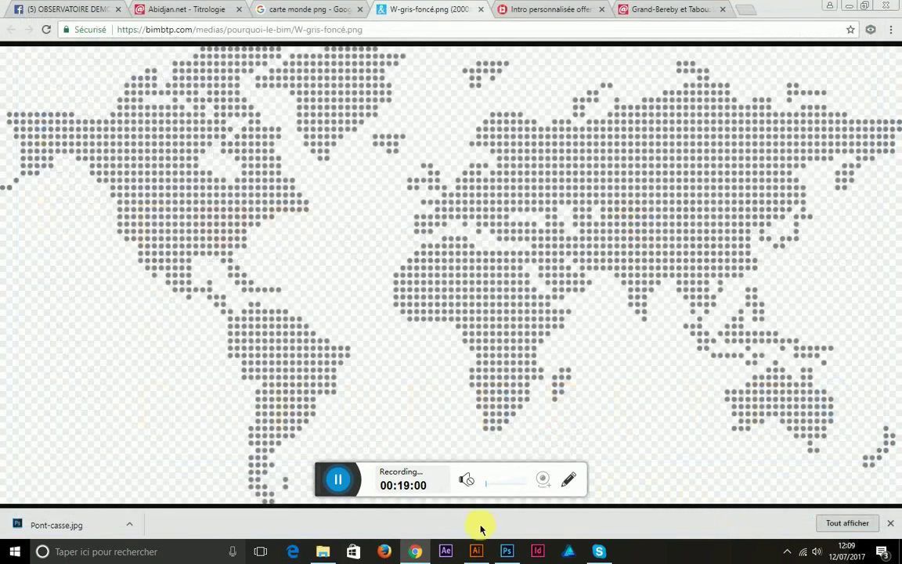
Step: Back in Illustrator, delete the old logo, colour squares and second headline
{"action": "left_click", "coordinate": [486, 552]}
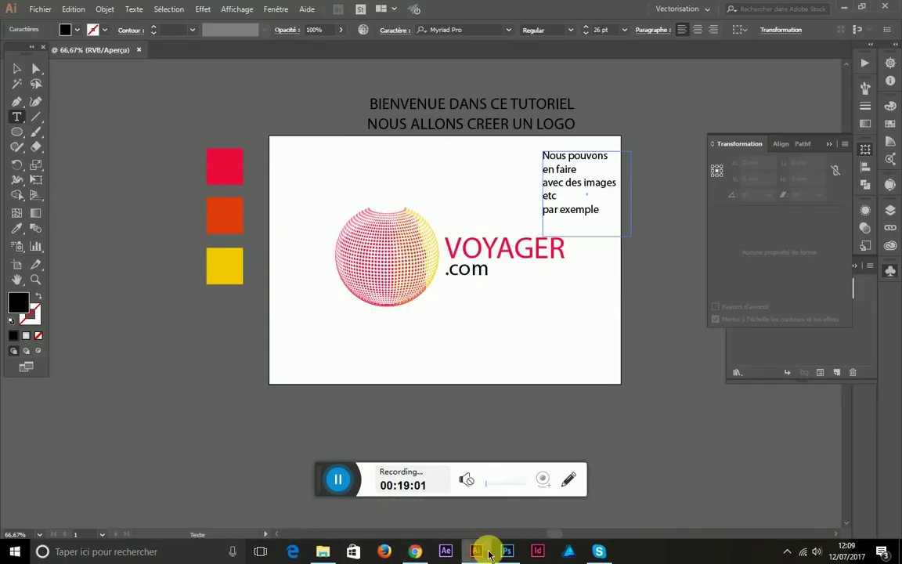
{"action": "left_click", "coordinate": [17, 69]}
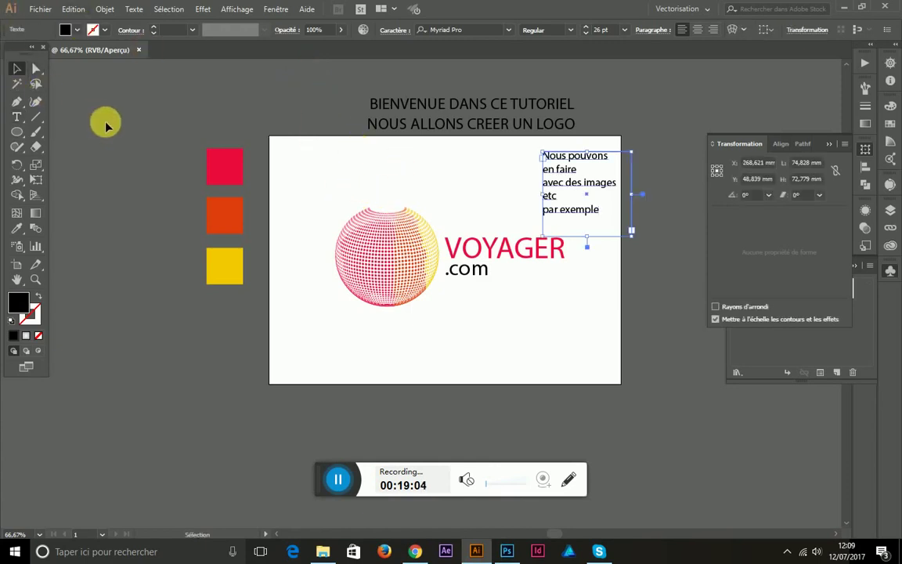
{"action": "left_click_drag", "start_coordinate": [105, 125], "coordinate": [450, 344]}
{"action": "key", "text": "Delete"}
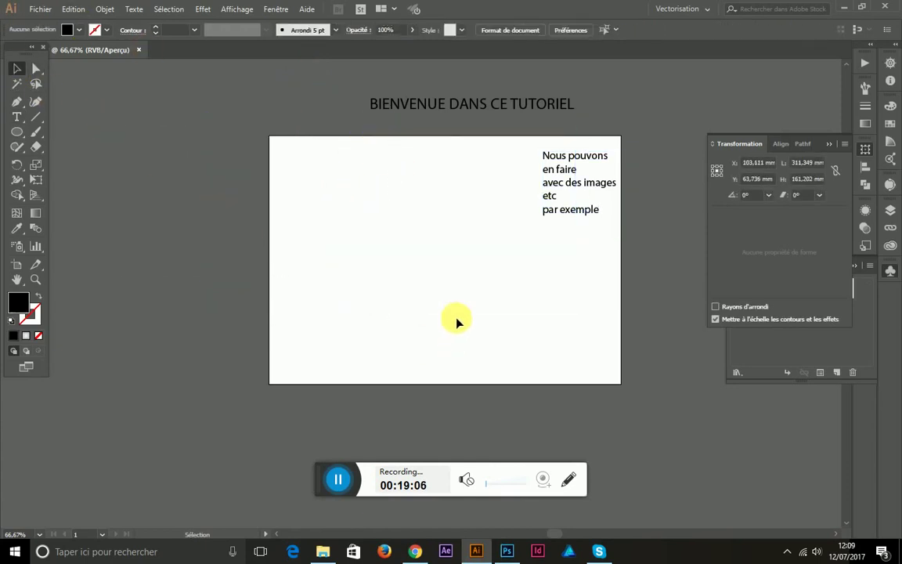
Step: Draw a circle and a vertical line through its centre, then divide the circle along it
{"action": "left_click", "coordinate": [16, 134]}
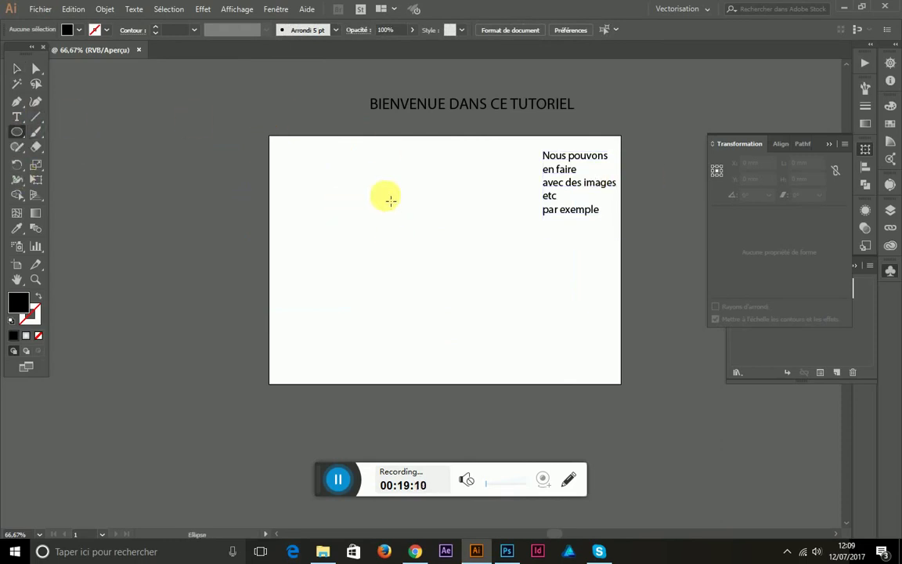
{"action": "left_click_drag", "start_coordinate": [356, 165], "coordinate": [527, 337]}
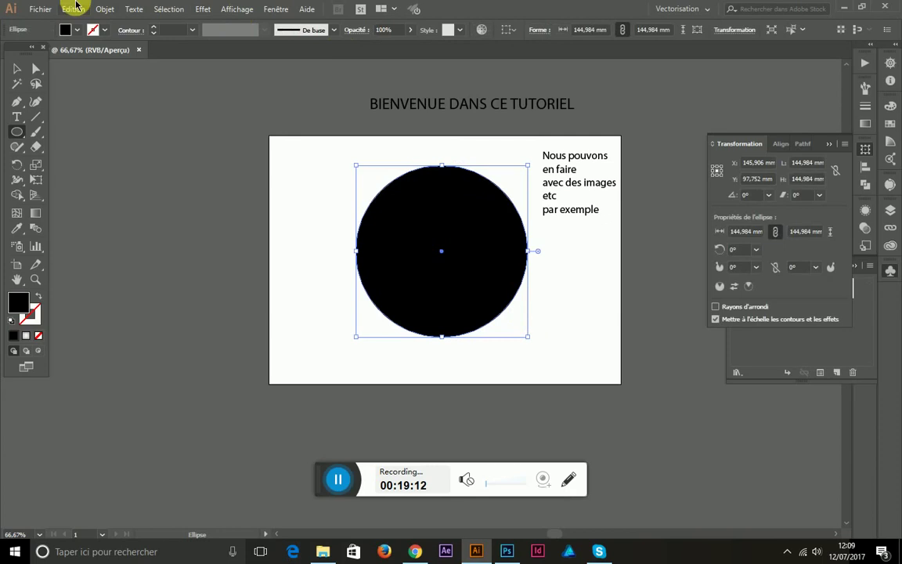
{"action": "left_click", "coordinate": [34, 116]}
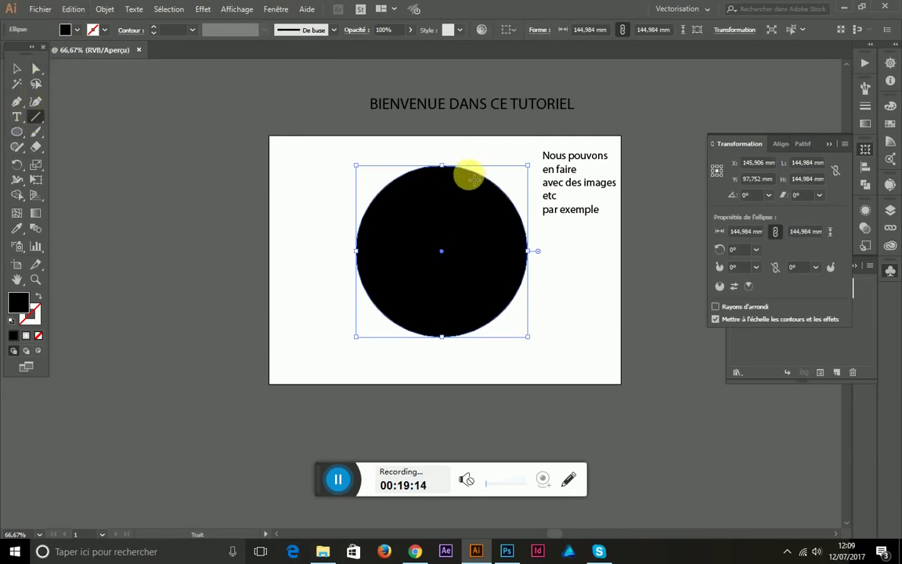
{"action": "left_click_drag", "start_coordinate": [441, 149], "coordinate": [455, 356]}
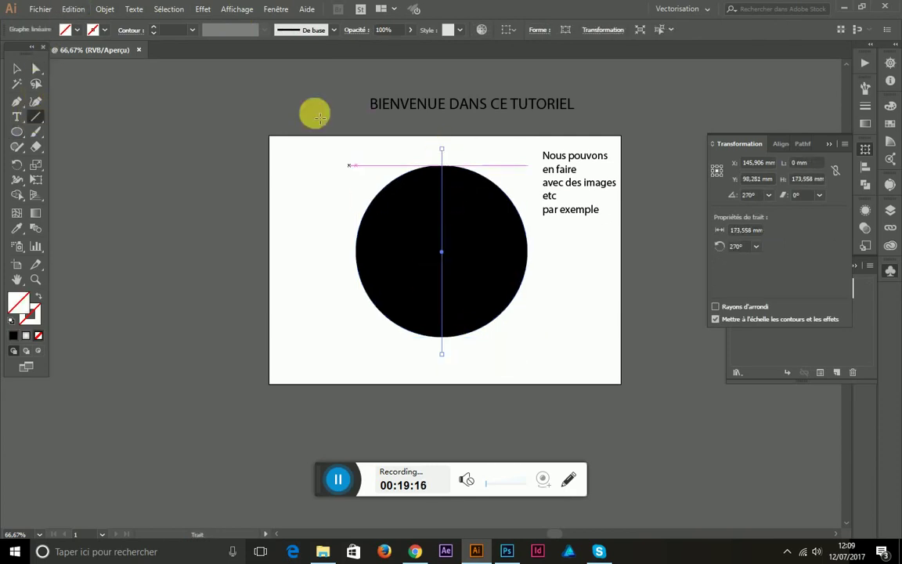
{"action": "left_click", "coordinate": [105, 9]}
{"action": "mouse_move", "coordinate": [122, 279]}
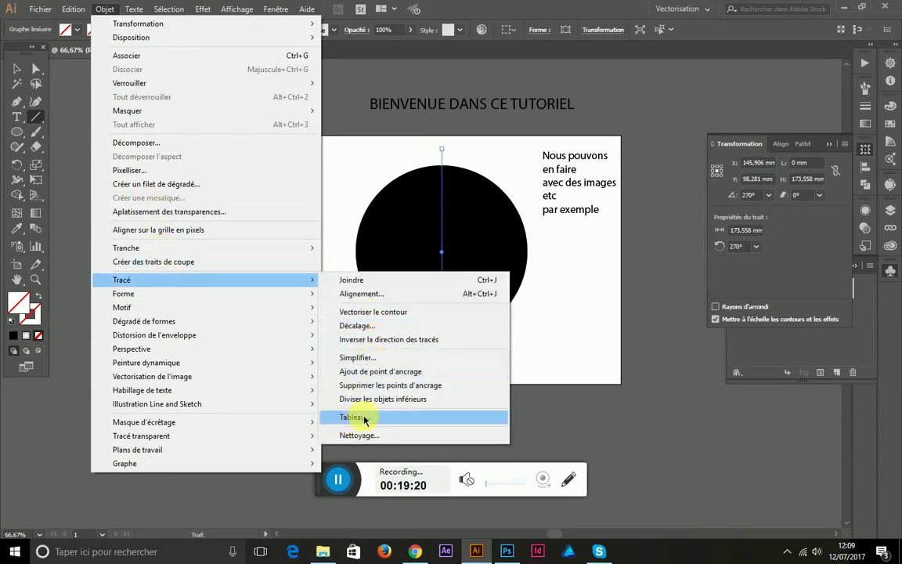
{"action": "left_click", "coordinate": [374, 400]}
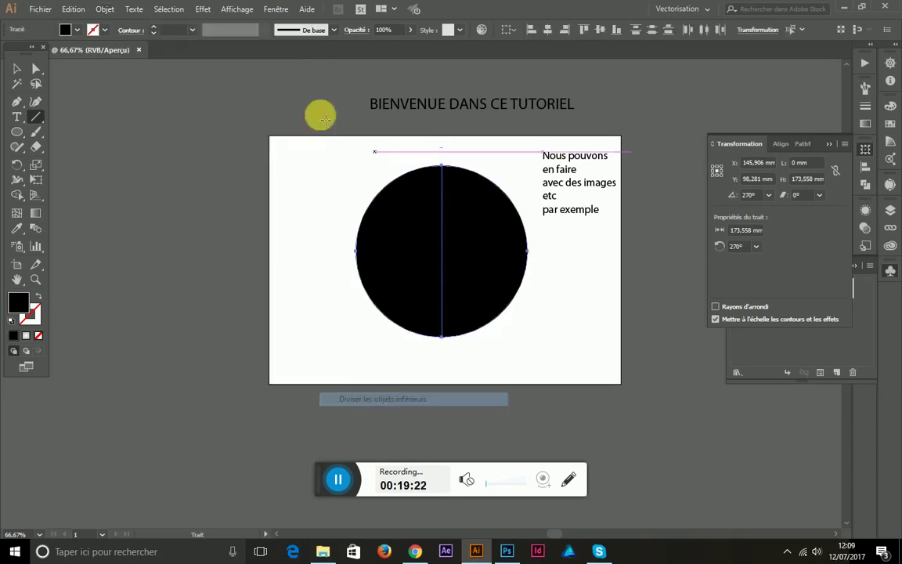
Step: Delete the circle's left half and select the remaining right half-disc
{"action": "left_click", "coordinate": [14, 71]}
{"action": "left_click", "coordinate": [242, 125]}
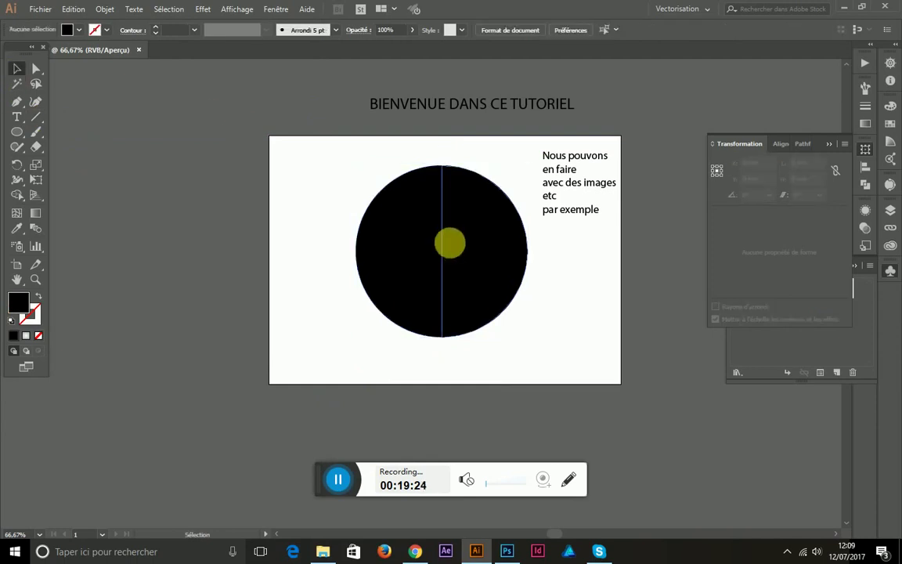
{"action": "double_click", "coordinate": [419, 235]}
{"action": "key", "text": "Delete"}
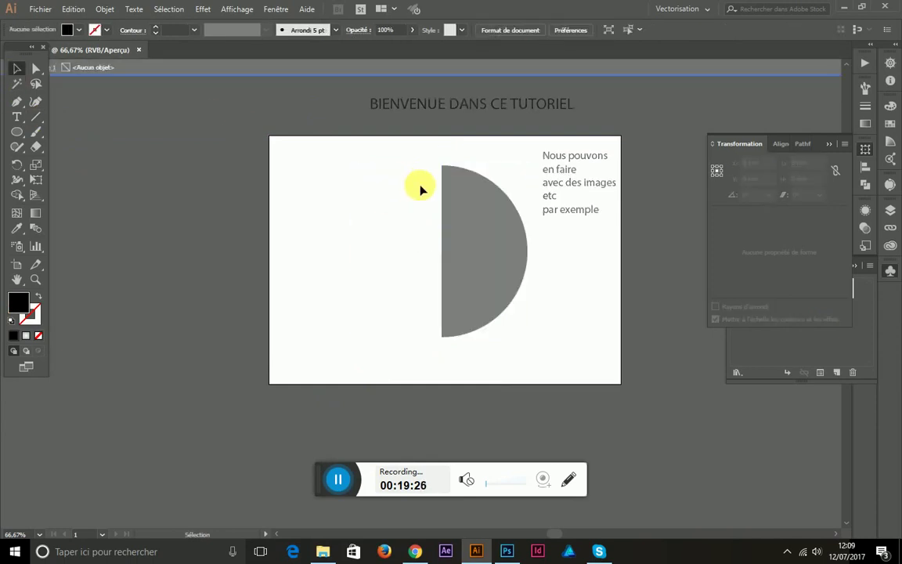
{"action": "double_click", "coordinate": [419, 185]}
{"action": "left_click", "coordinate": [472, 213]}
Step: Apply a 3D Revolve effect to the half-disc, previewing it as a sphere
{"action": "left_click", "coordinate": [202, 9]}
{"action": "mouse_move", "coordinate": [215, 81]}
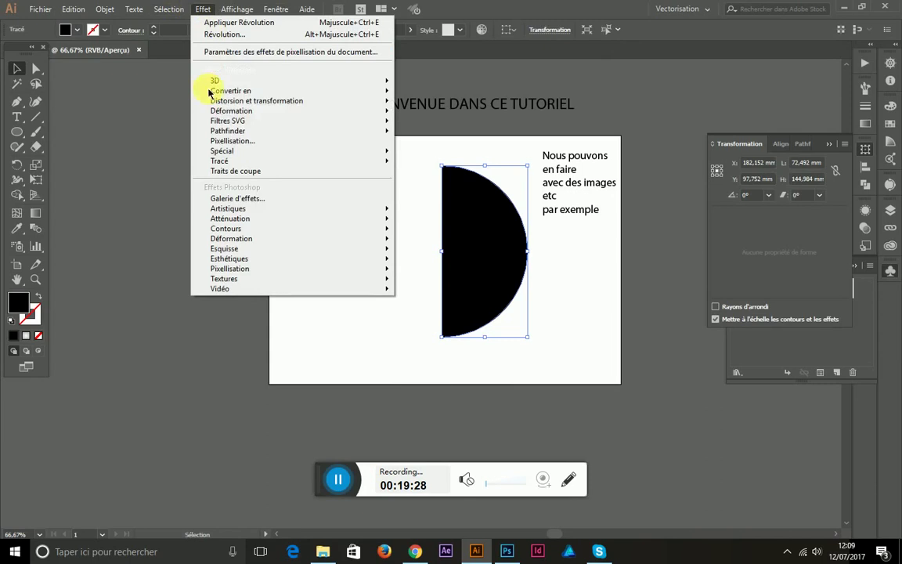
{"action": "left_click", "coordinate": [447, 95]}
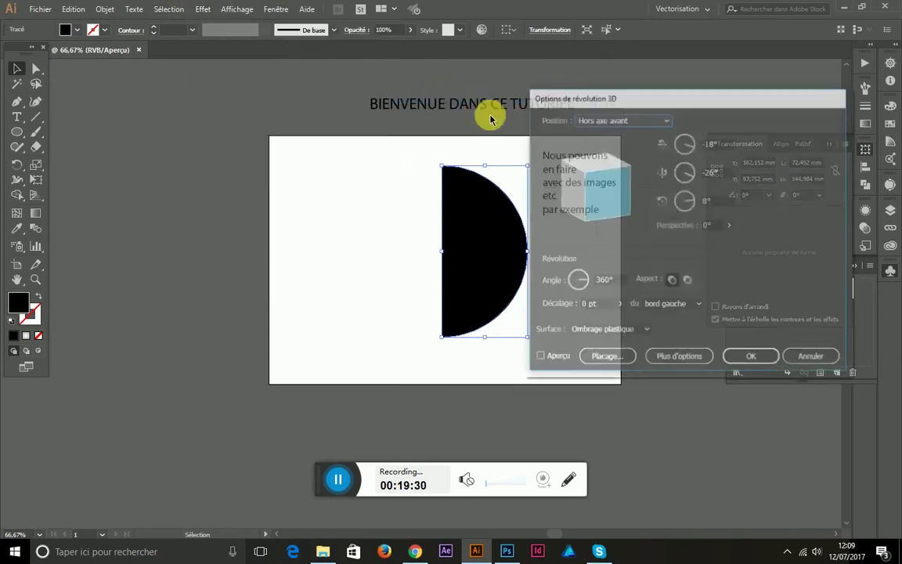
{"action": "left_click", "coordinate": [539, 357]}
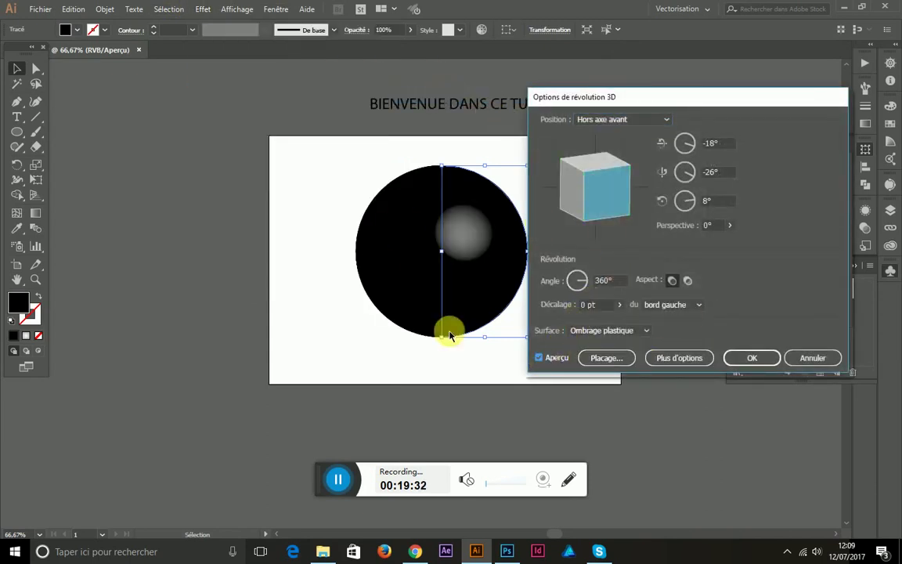
Step: Try Géométrie invisible in Placage, then cancel both dialogs to keep the flat half-disc
{"action": "left_click", "coordinate": [602, 360]}
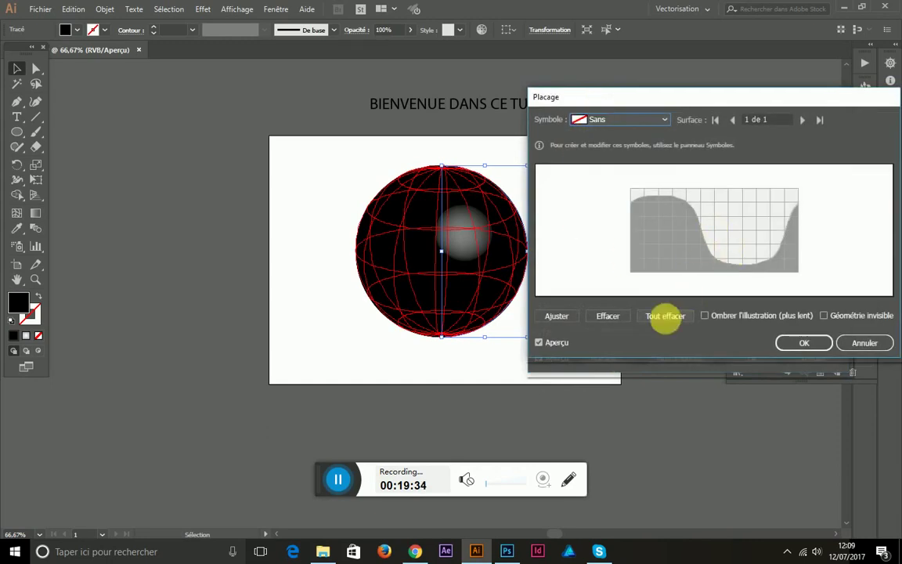
{"action": "left_click", "coordinate": [824, 315]}
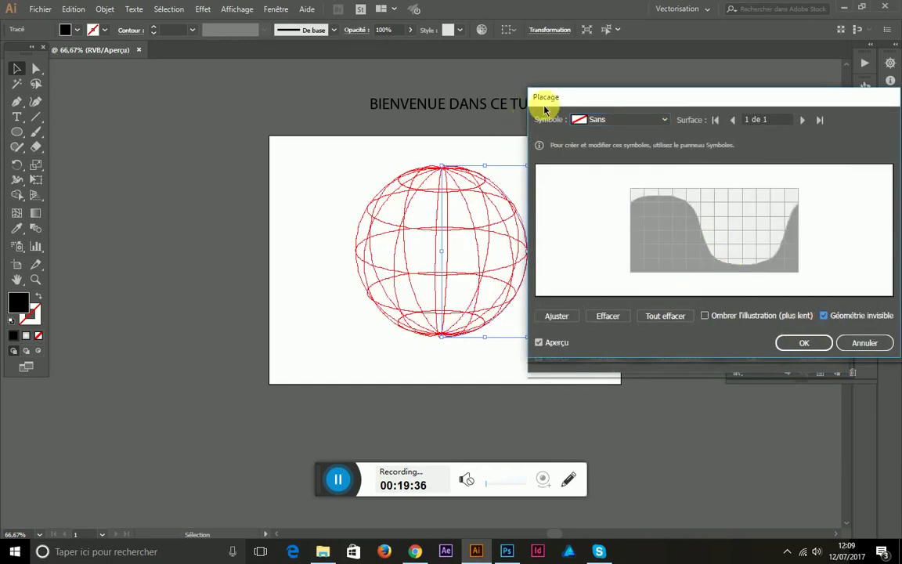
{"action": "left_click", "coordinate": [864, 344]}
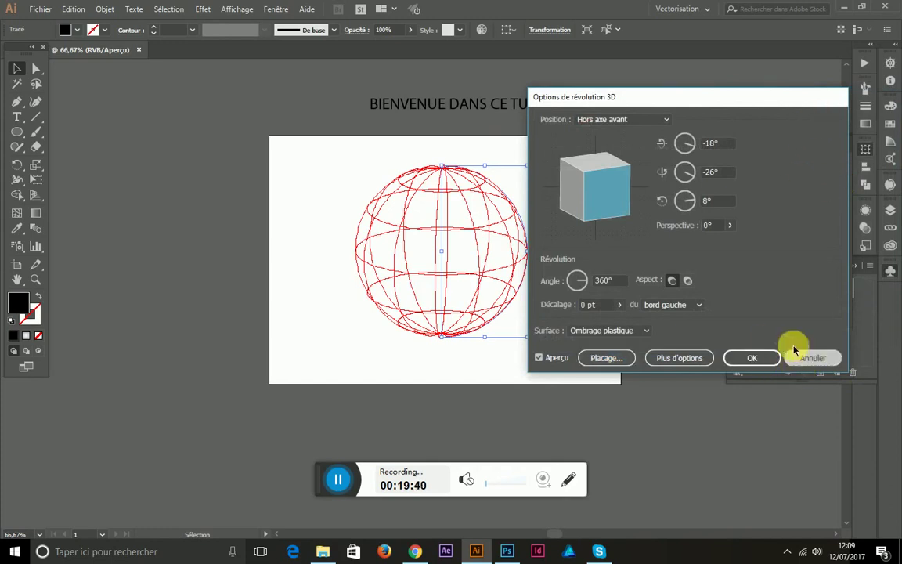
{"action": "left_click", "coordinate": [793, 354]}
{"action": "left_click", "coordinate": [135, 81]}
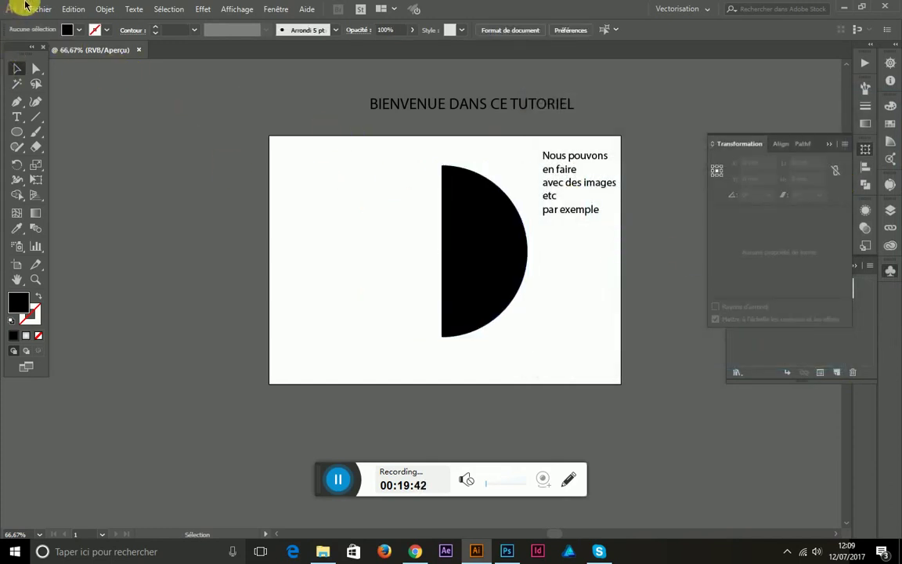
Step: Import W-gris-foncé.png and place it on the artboard
{"action": "left_click", "coordinate": [40, 8]}
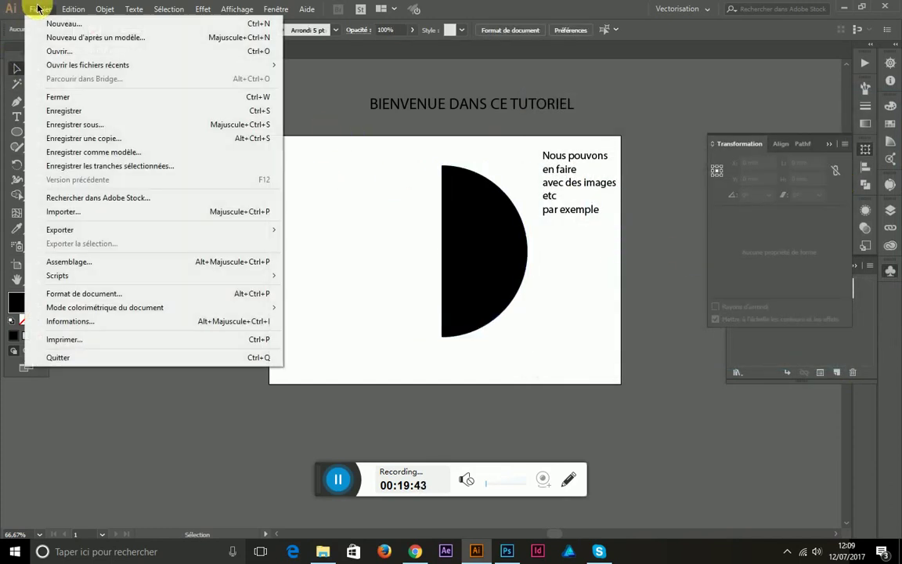
{"action": "left_click", "coordinate": [92, 212]}
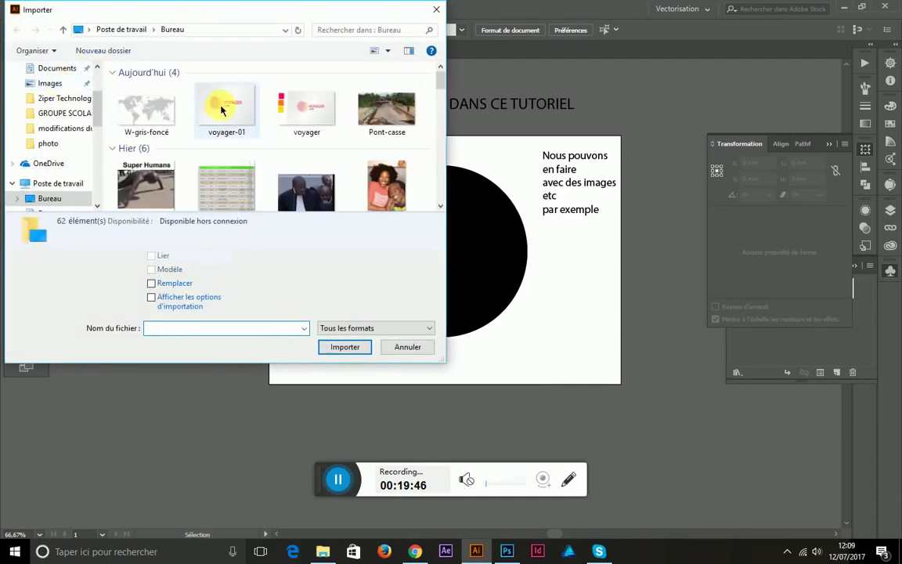
{"action": "key", "text": "Escape"}
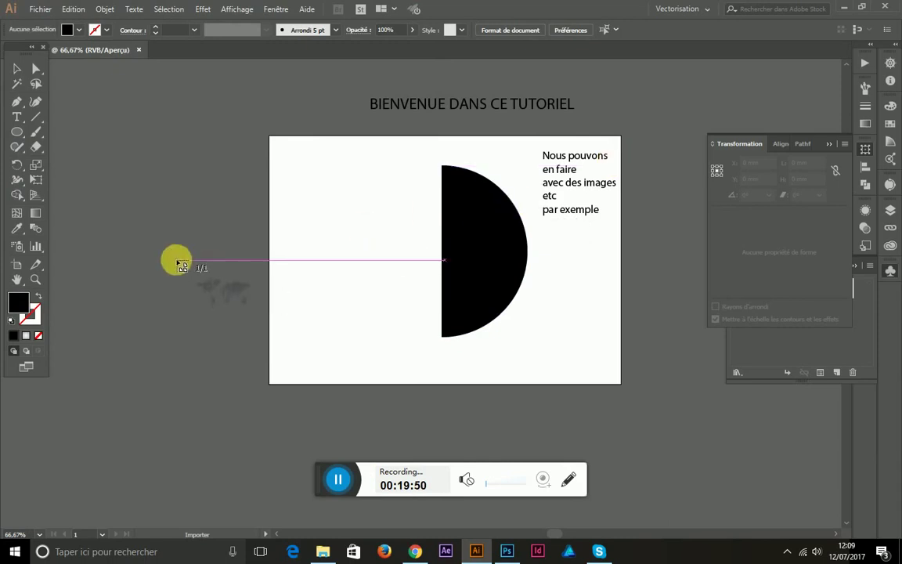
{"action": "left_click", "coordinate": [176, 260]}
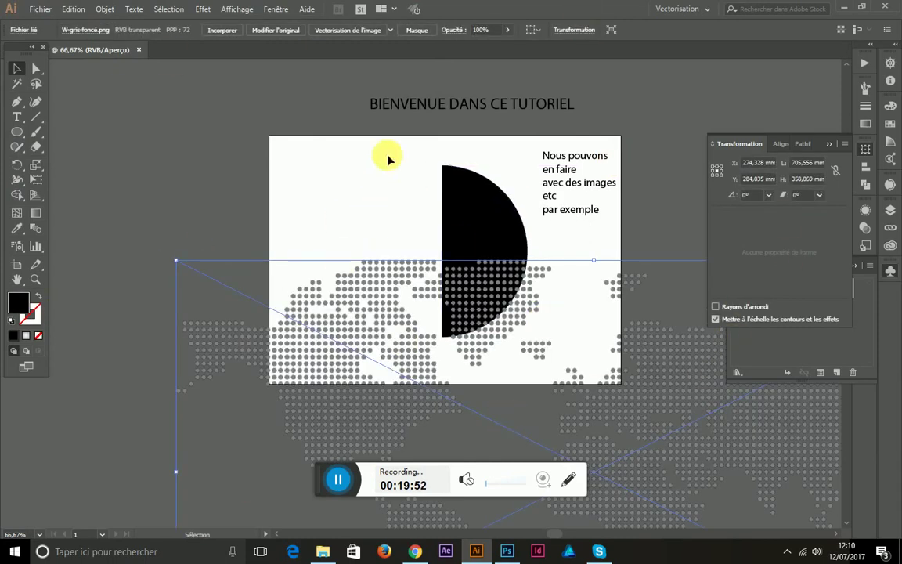
Step: Try a quick trace (undone) and turning the map into a symbol, which fails on the linked image
{"action": "left_click", "coordinate": [348, 30]}
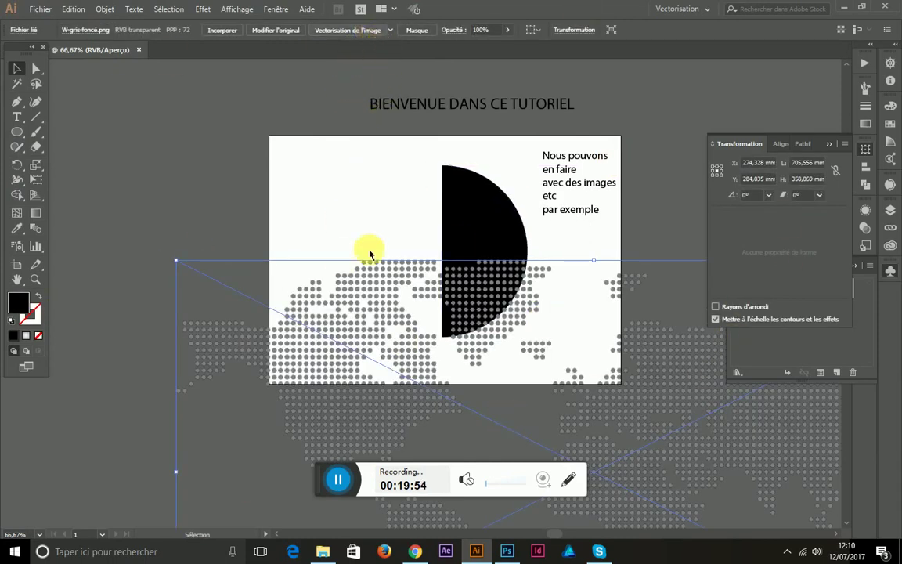
{"action": "key", "text": "ctrl+z"}
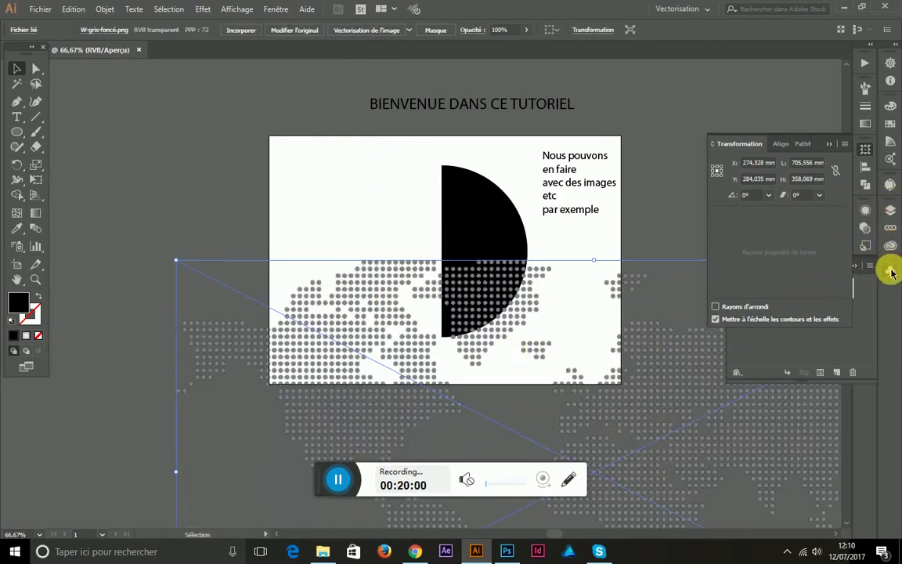
{"action": "left_click", "coordinate": [890, 270]}
{"action": "left_click", "coordinate": [890, 270]}
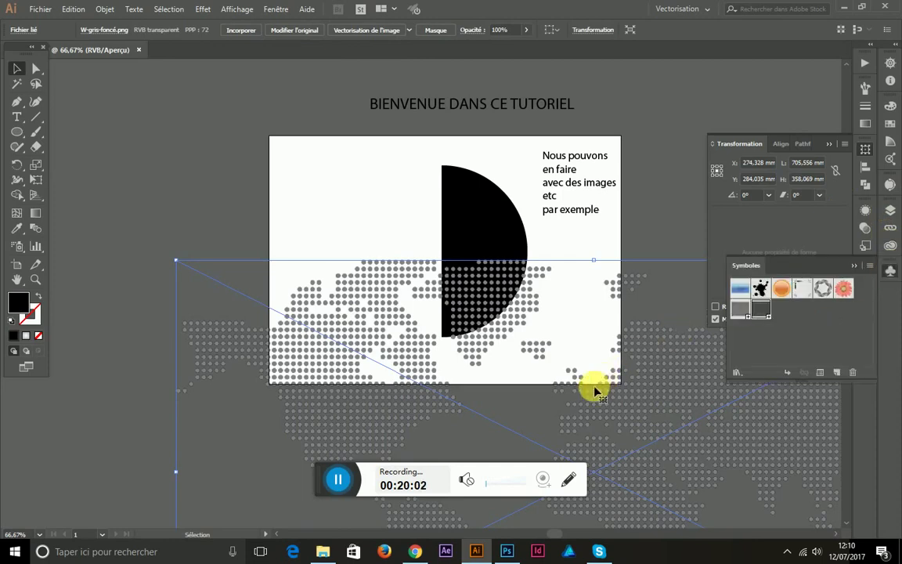
{"action": "left_click_drag", "start_coordinate": [592, 400], "coordinate": [805, 325]}
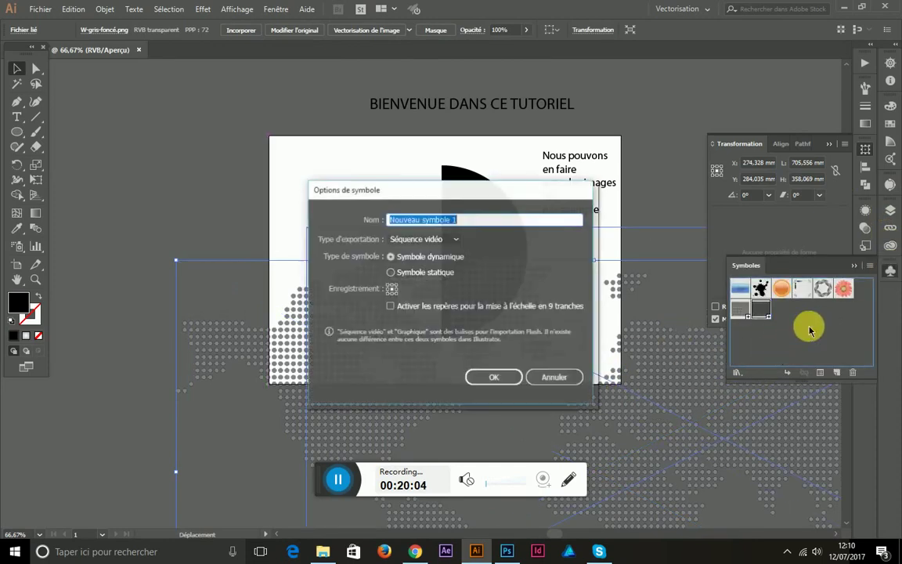
{"action": "left_click", "coordinate": [493, 376]}
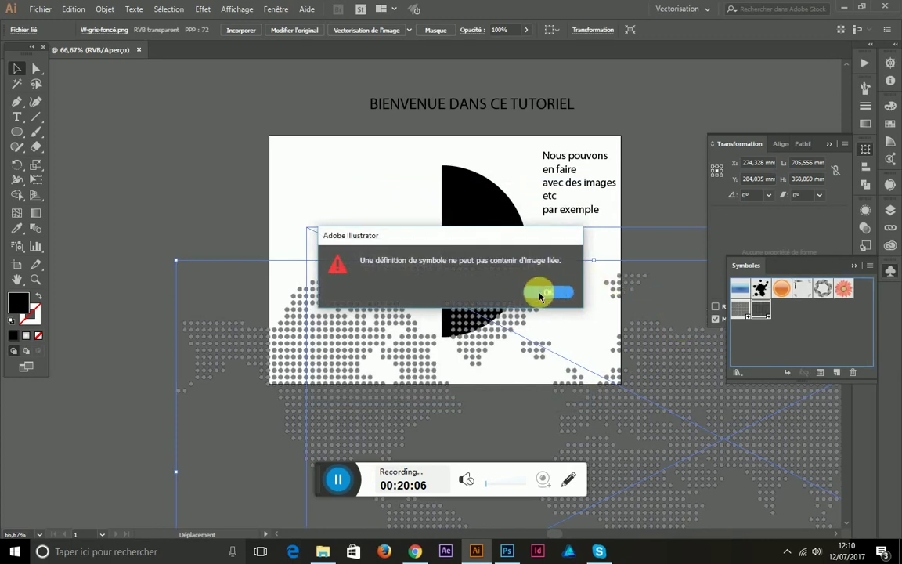
{"action": "left_click", "coordinate": [538, 294]}
Step: Open the Vectorisation de l'image settings panel
{"action": "right_click", "coordinate": [642, 404]}
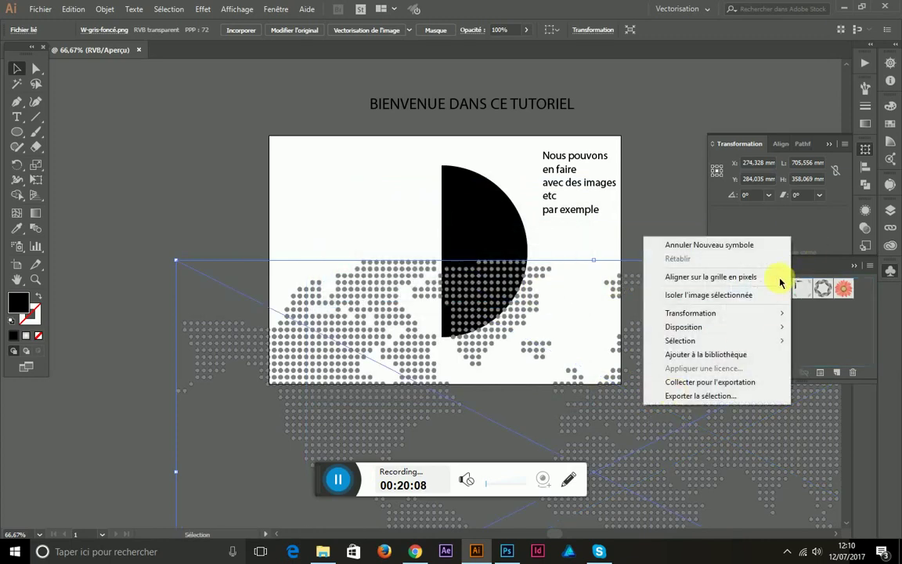
{"action": "left_click", "coordinate": [890, 195]}
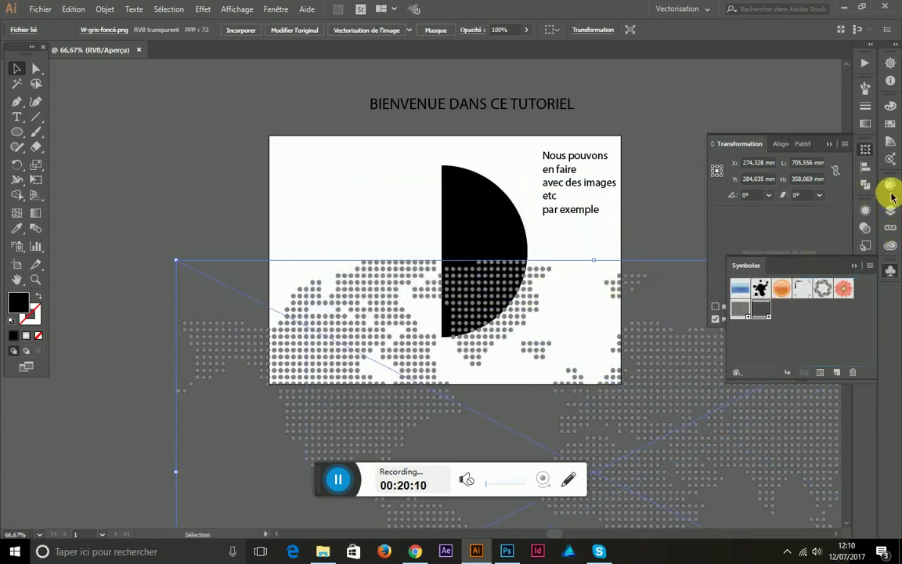
{"action": "left_click", "coordinate": [890, 188]}
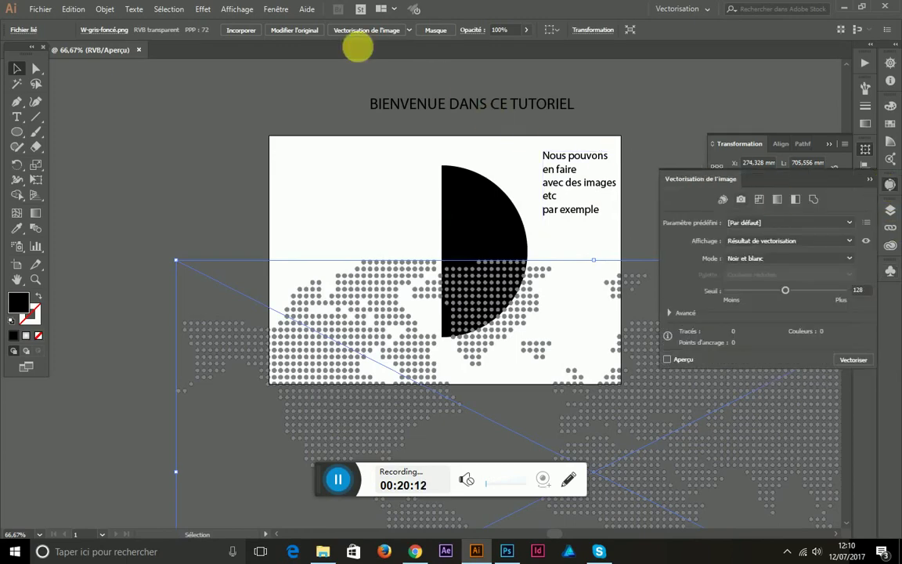
Step: Expand the advanced trace options and tick Ignorer le blanc, leaving strokes off
{"action": "left_click", "coordinate": [276, 10]}
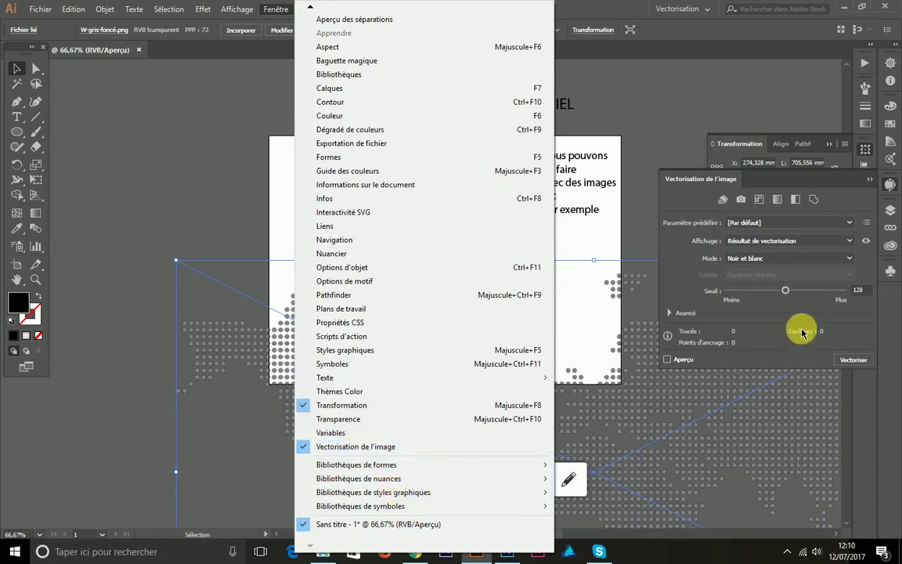
{"action": "left_click", "coordinate": [675, 313]}
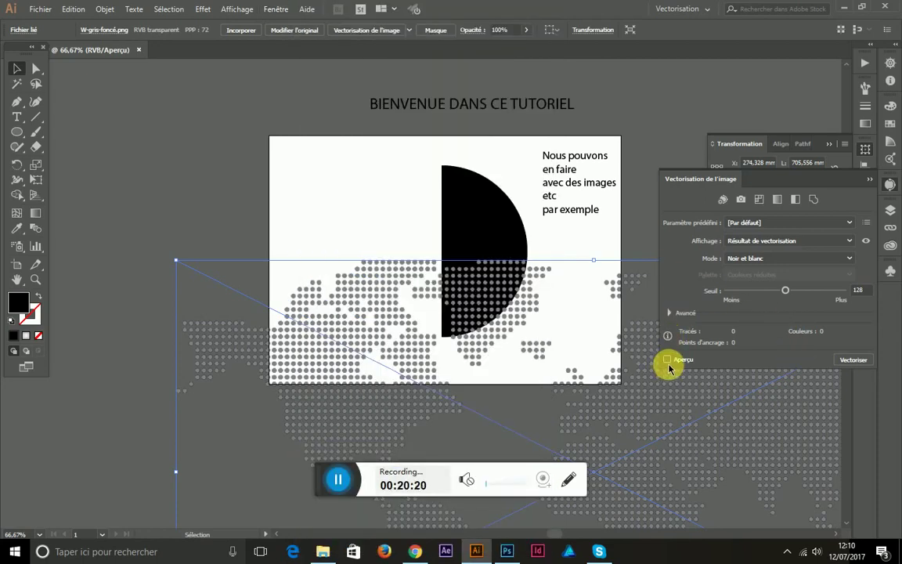
{"action": "left_click", "coordinate": [670, 313]}
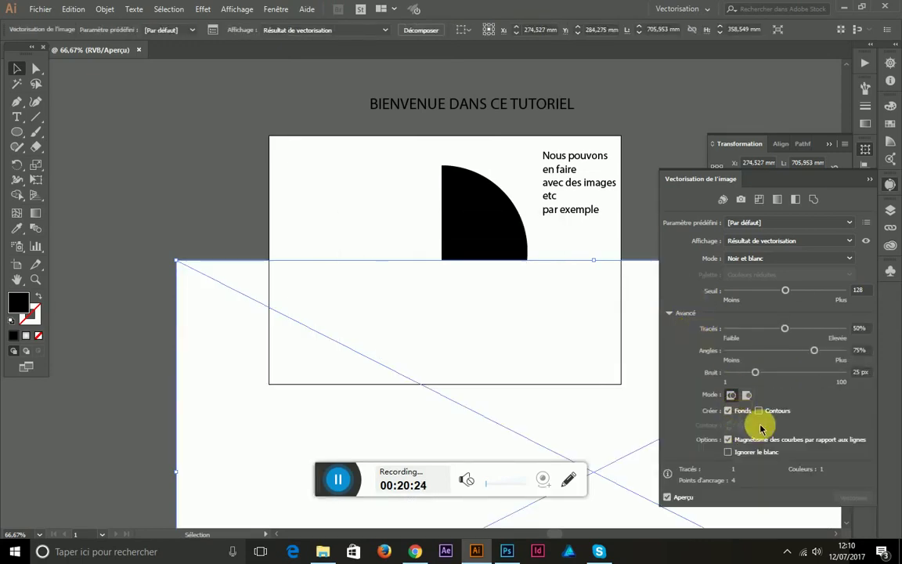
{"action": "left_click", "coordinate": [729, 453]}
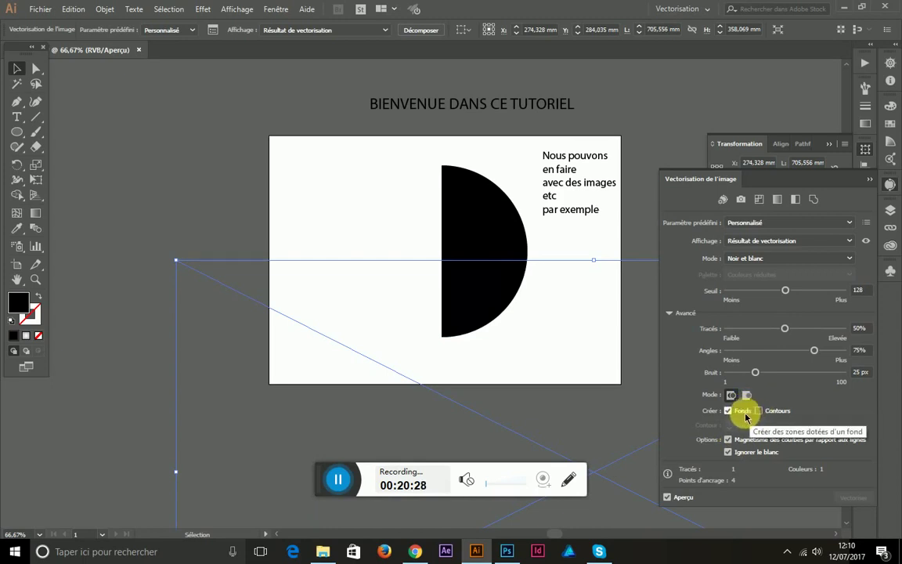
{"action": "left_click", "coordinate": [759, 411]}
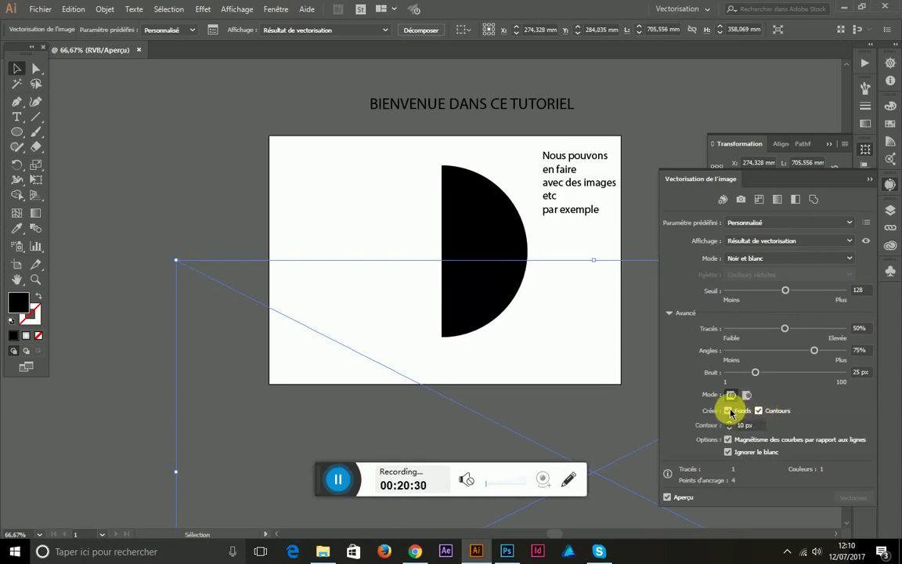
{"action": "left_click", "coordinate": [759, 410]}
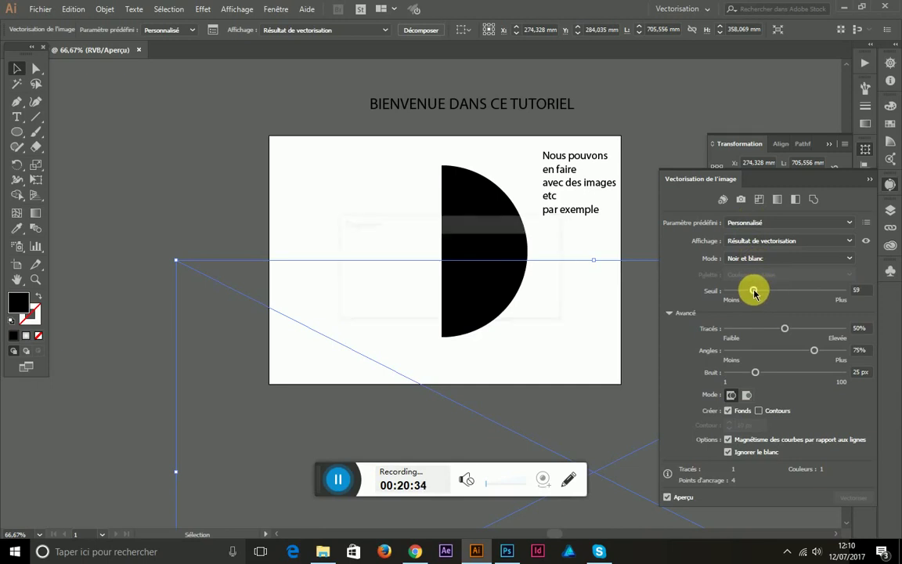
Step: Raise the trace threshold to 198, preview the dots, and move the traced map up-right
{"action": "left_click_drag", "start_coordinate": [754, 293], "coordinate": [802, 298]}
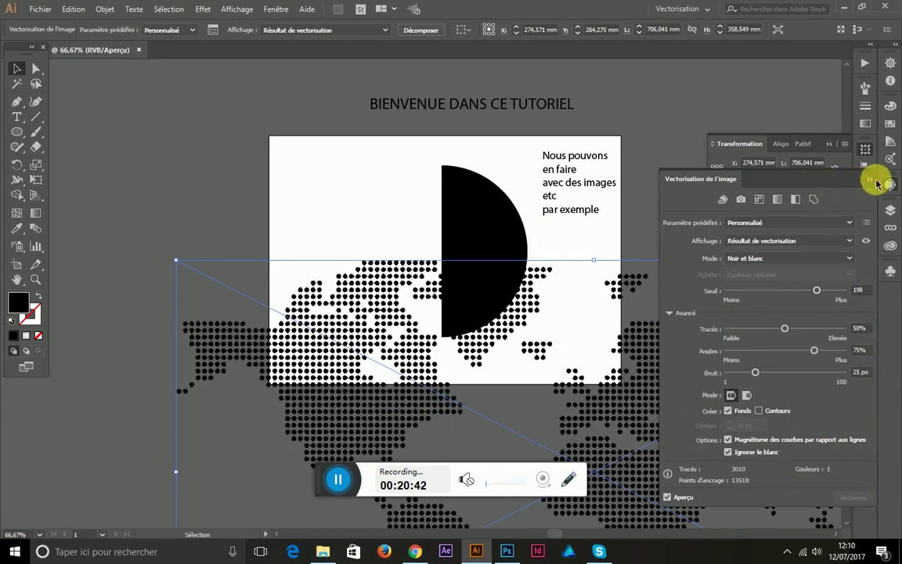
{"action": "left_click", "coordinate": [681, 501]}
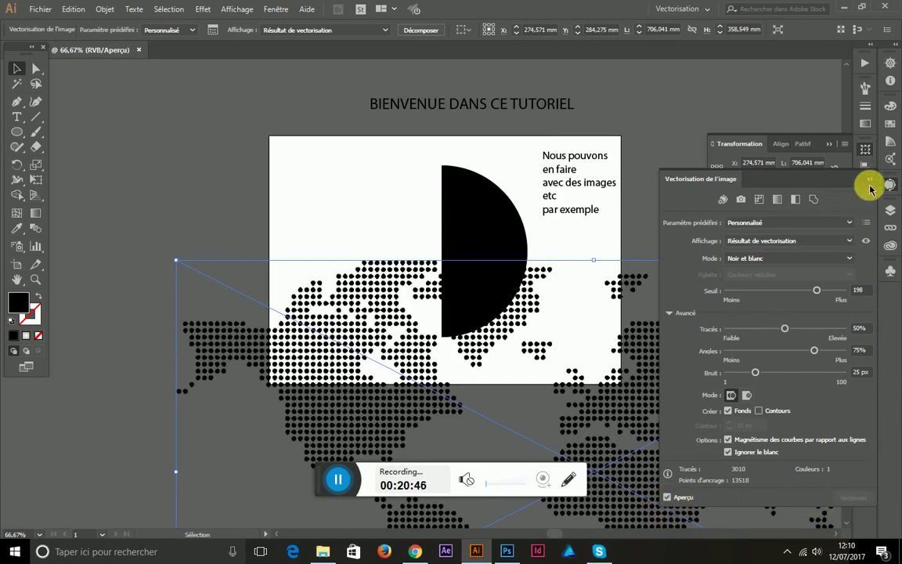
{"action": "left_click", "coordinate": [871, 181]}
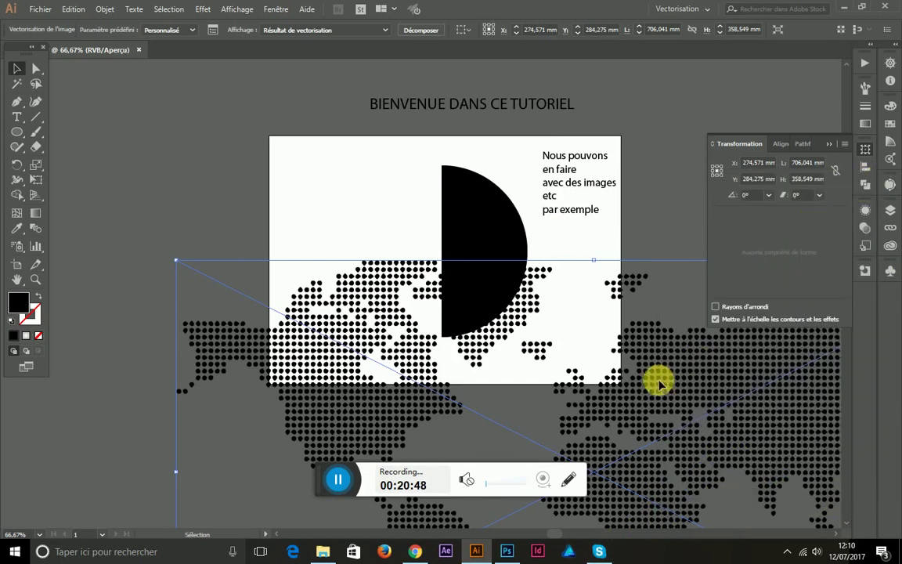
{"action": "left_click_drag", "start_coordinate": [658, 378], "coordinate": [886, 261]}
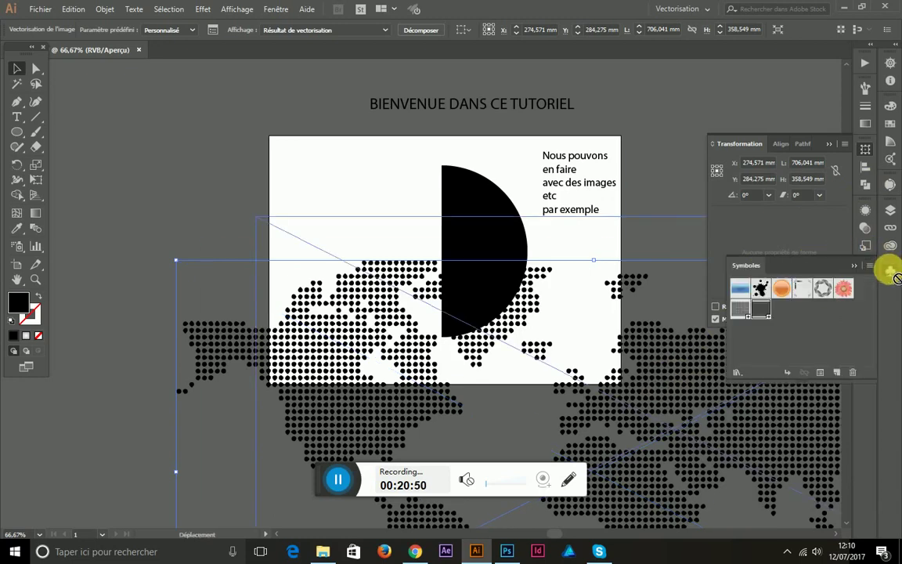
Step: Save the traced world map as symbol 'Nouveau symbole 1' and delete it from the artboard
{"action": "left_click_drag", "start_coordinate": [892, 274], "coordinate": [825, 306]}
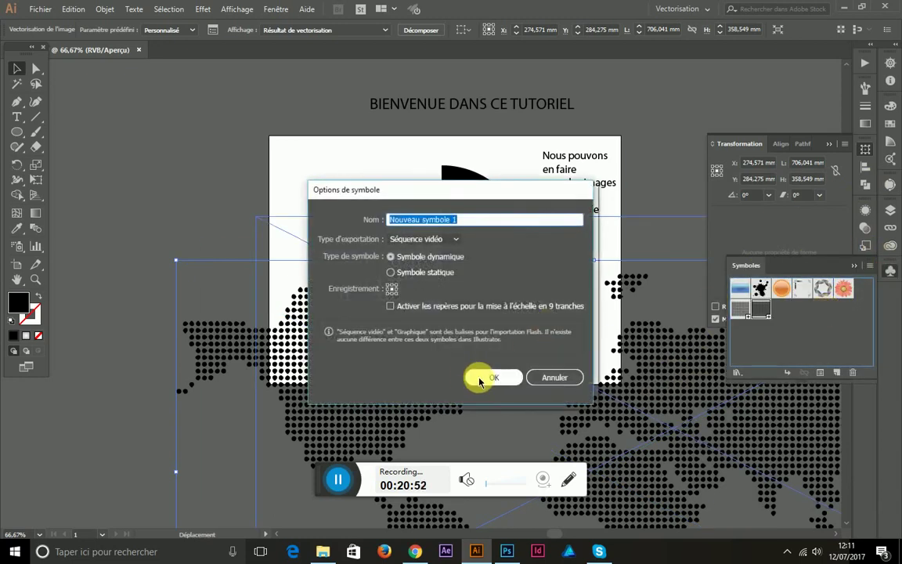
{"action": "left_click", "coordinate": [479, 376]}
{"action": "left_click", "coordinate": [506, 302]}
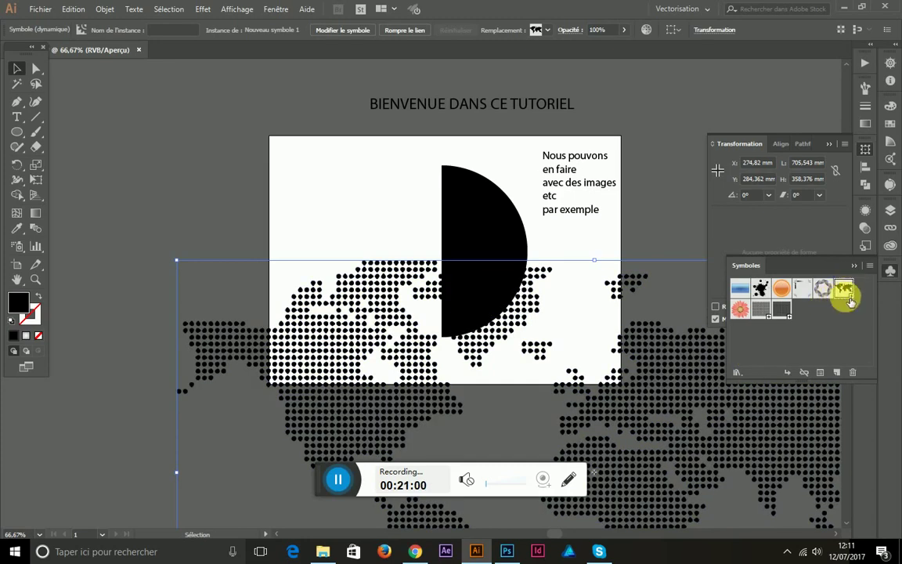
{"action": "key", "text": "Delete"}
{"action": "left_click", "coordinate": [444, 234]}
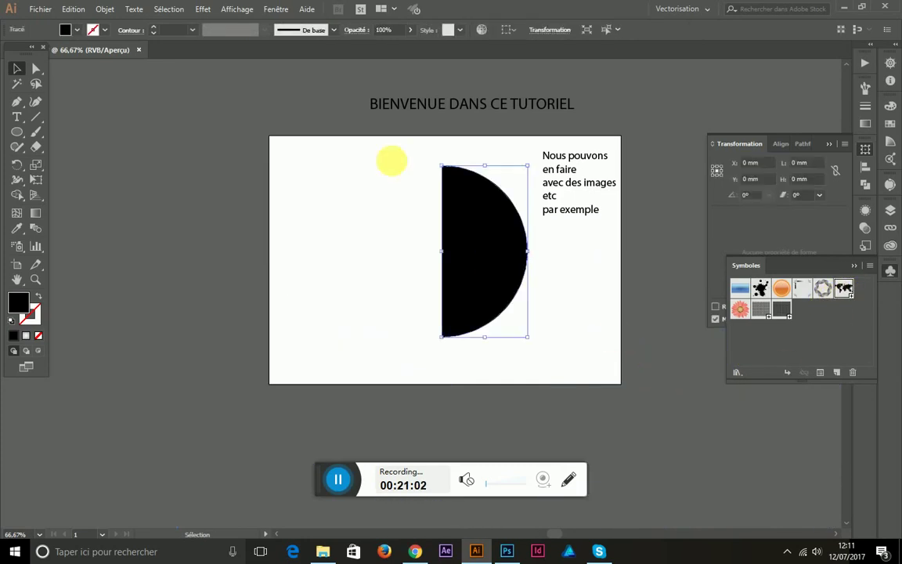
Step: Apply a previewed 3D Revolve to the half-circle with Map Art set to Invisible Geometry
{"action": "left_click", "coordinate": [201, 11]}
{"action": "mouse_move", "coordinate": [291, 80]}
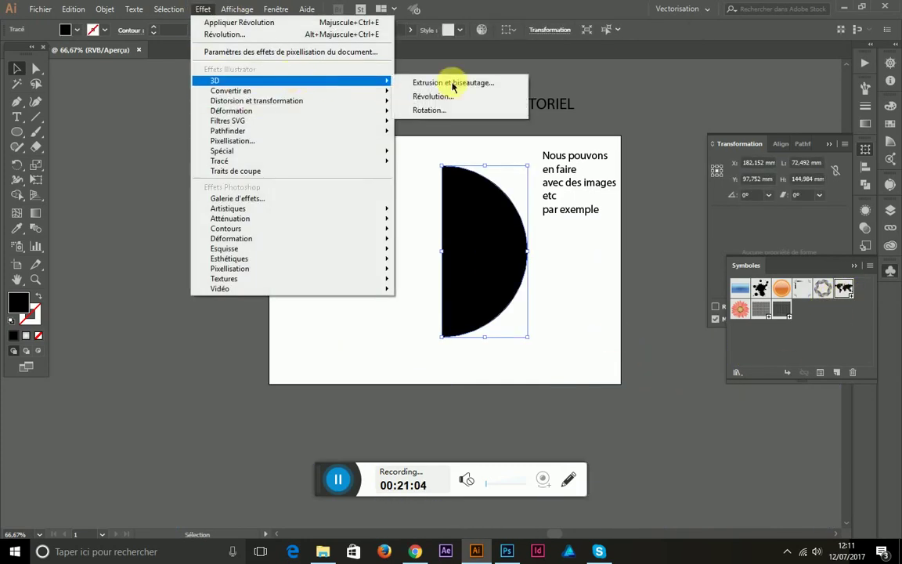
{"action": "left_click", "coordinate": [458, 97]}
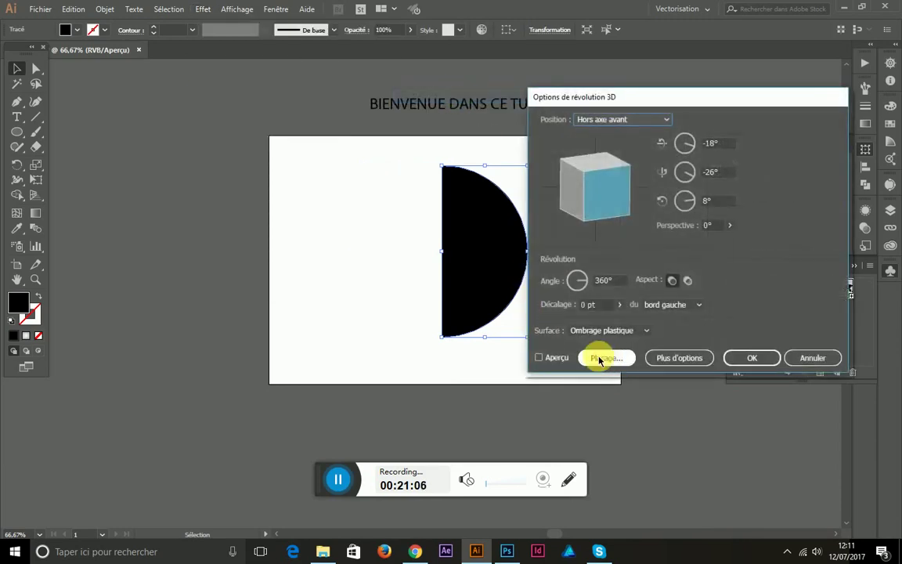
{"action": "left_click", "coordinate": [554, 358]}
{"action": "left_click", "coordinate": [591, 358]}
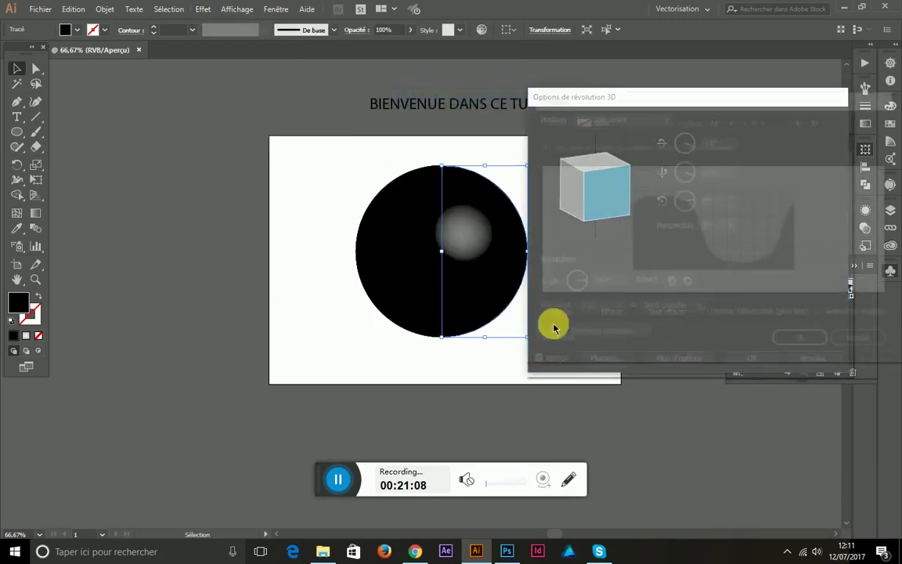
{"action": "left_click", "coordinate": [825, 315]}
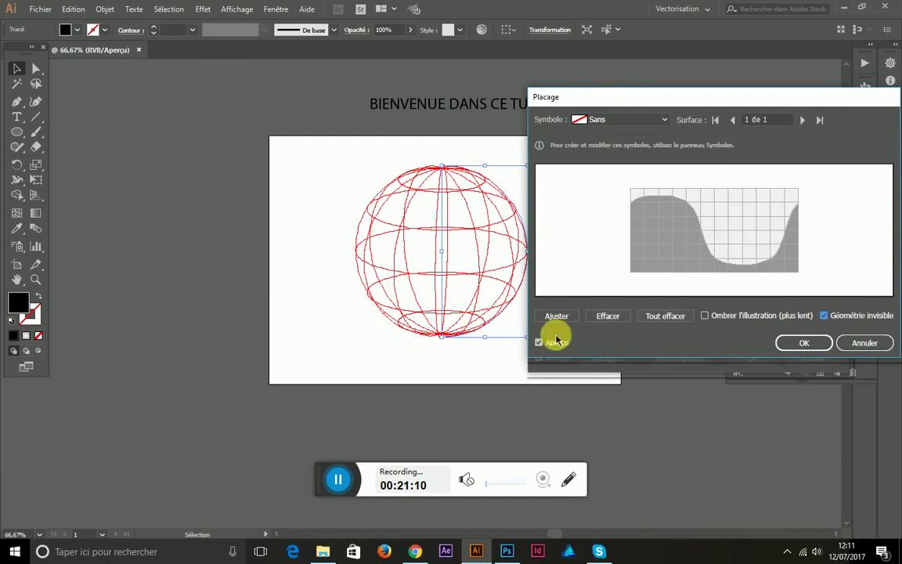
Step: Choose the dotted world-map symbol 'Nouveau symbole 1' as the sphere's map art instead of Gerbera
{"action": "left_click", "coordinate": [657, 119]}
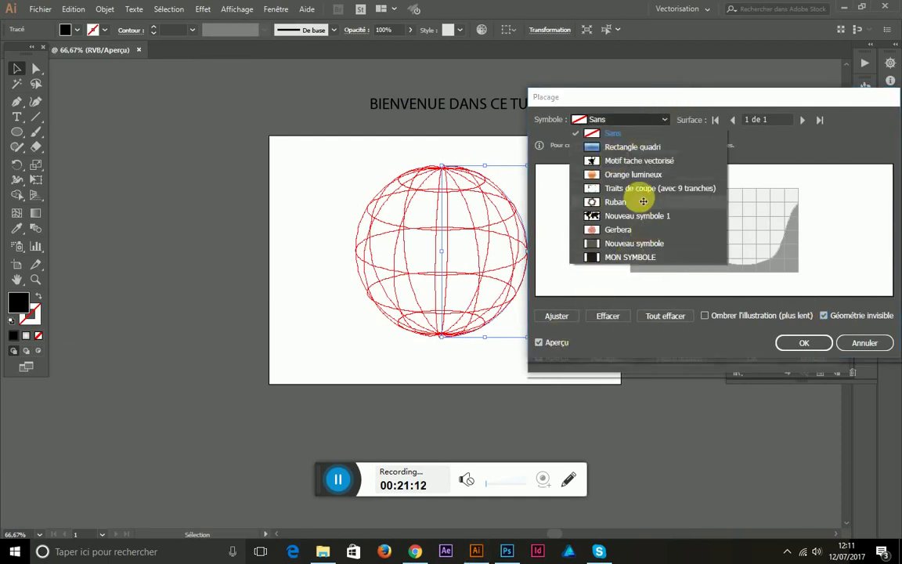
{"action": "left_click", "coordinate": [618, 230]}
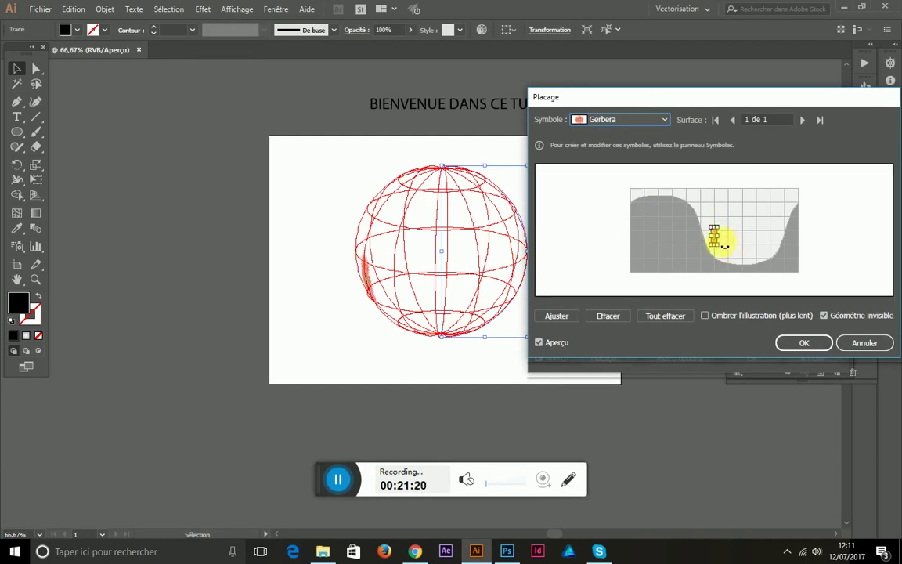
{"action": "left_click_drag", "start_coordinate": [734, 254], "coordinate": [764, 256]}
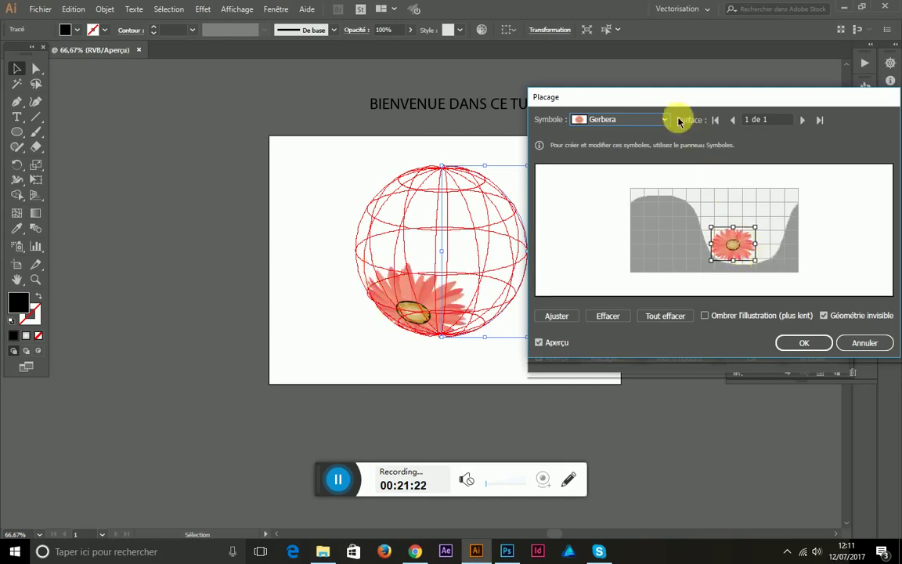
{"action": "left_click", "coordinate": [650, 120]}
{"action": "key", "text": "Escape"}
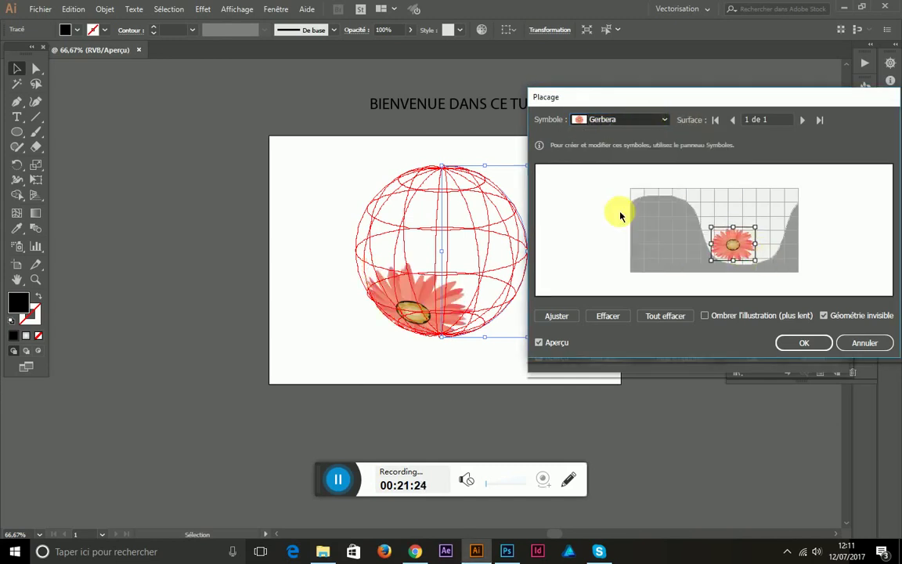
{"action": "key", "text": "Down"}
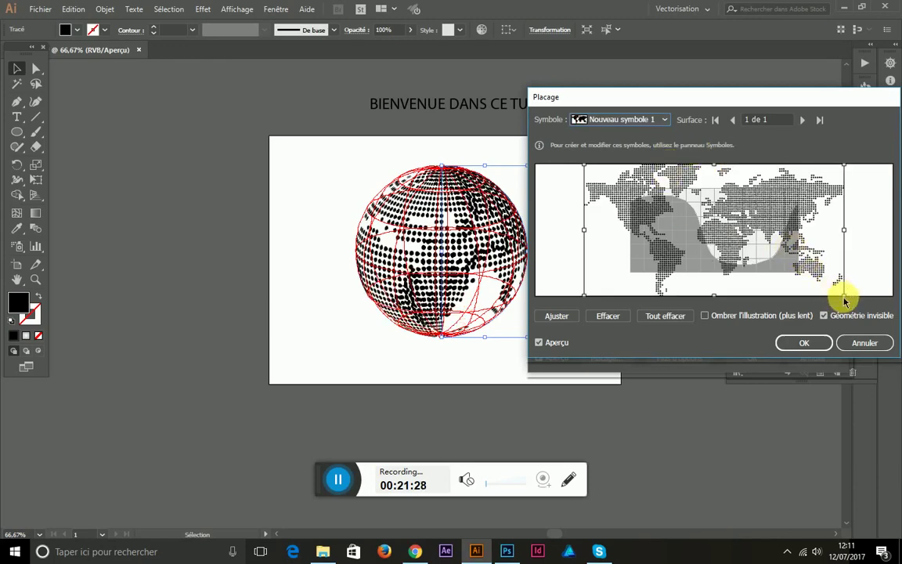
Step: Scale and position the world map on the sphere surface, then apply the revolve
{"action": "mouse_move", "coordinate": [846, 297]}
{"action": "left_mouse_down"}
{"action": "mouse_move", "coordinate": [763, 213]}
{"action": "mouse_move", "coordinate": [708, 224]}
{"action": "left_mouse_up"}
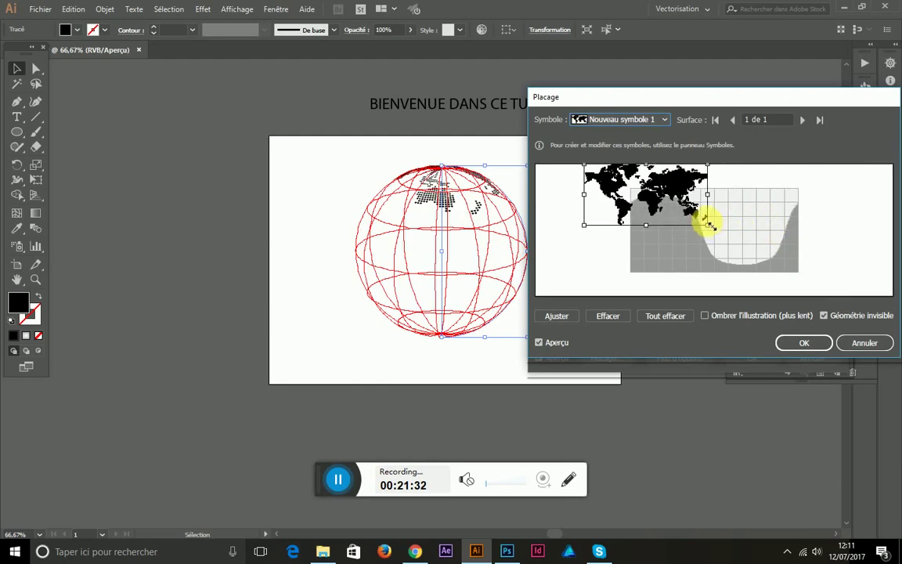
{"action": "left_click_drag", "start_coordinate": [683, 183], "coordinate": [738, 233]}
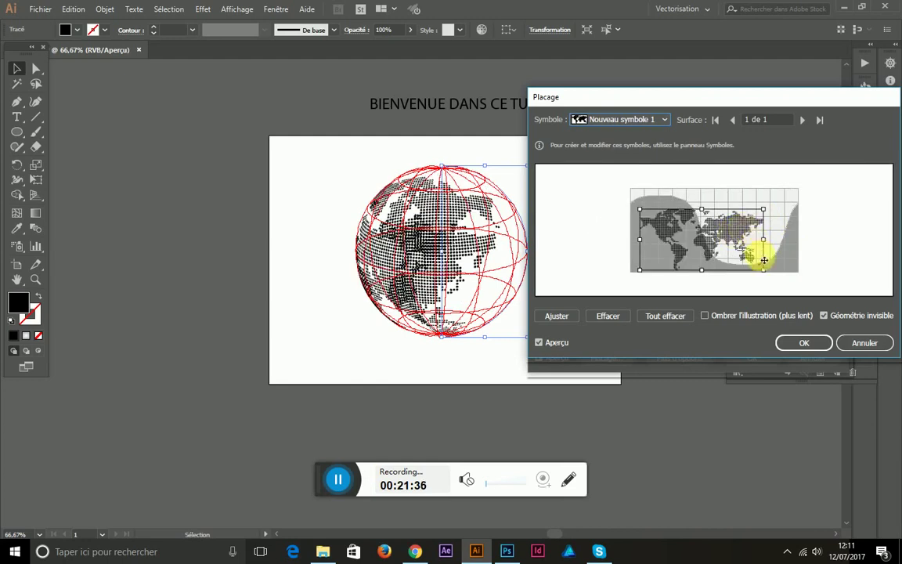
{"action": "left_click_drag", "start_coordinate": [748, 242], "coordinate": [764, 229]}
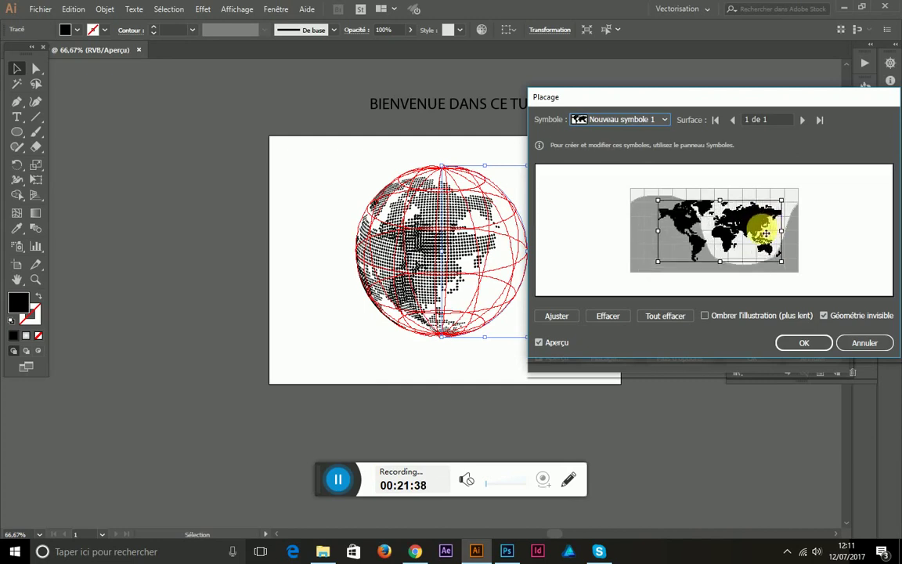
{"action": "mouse_move", "coordinate": [745, 234]}
{"action": "left_mouse_down"}
{"action": "mouse_move", "coordinate": [769, 231]}
{"action": "mouse_move", "coordinate": [761, 227]}
{"action": "left_mouse_up"}
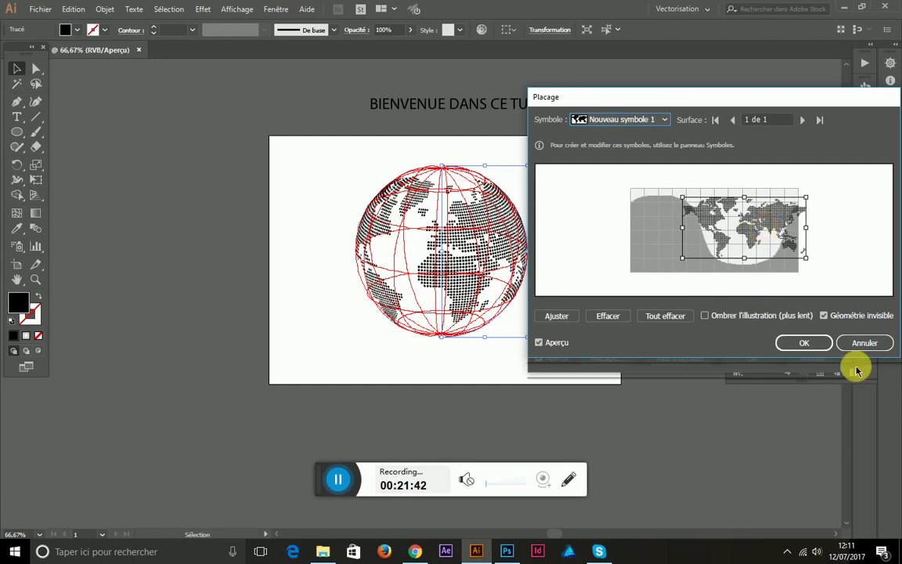
{"action": "left_click", "coordinate": [808, 343]}
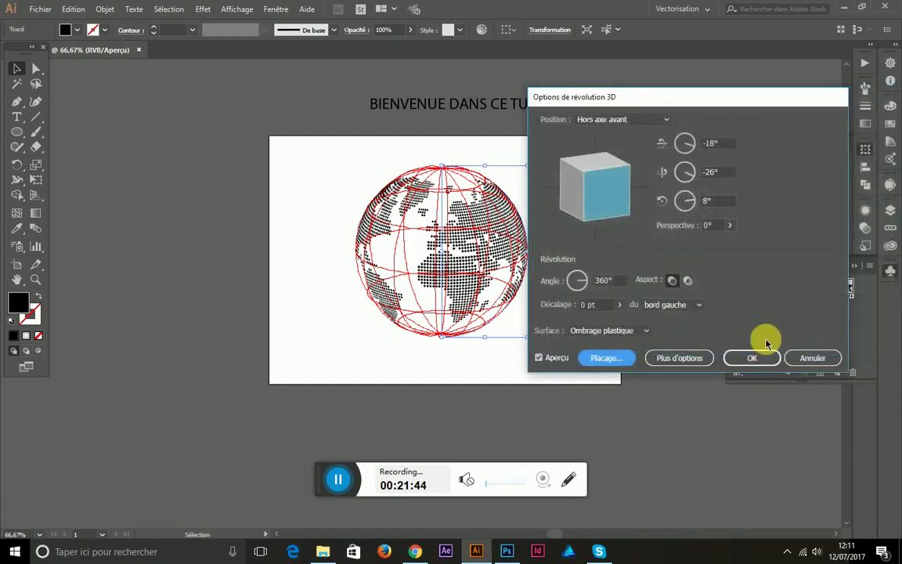
{"action": "left_click", "coordinate": [761, 358]}
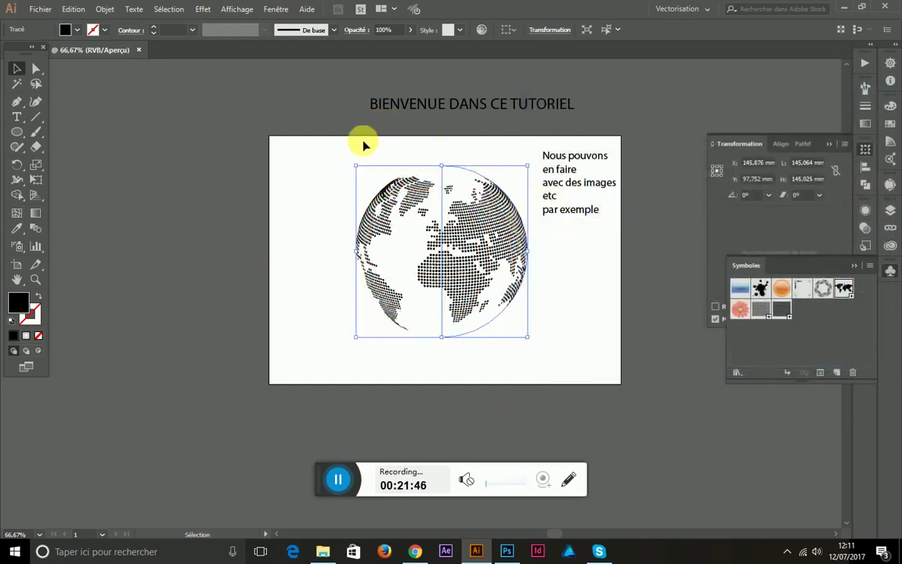
Step: Move the dotted globe left and scale it down to about 108 × 108 mm
{"action": "left_click", "coordinate": [460, 154]}
{"action": "left_click", "coordinate": [455, 261]}
{"action": "left_click_drag", "start_coordinate": [480, 270], "coordinate": [417, 261]}
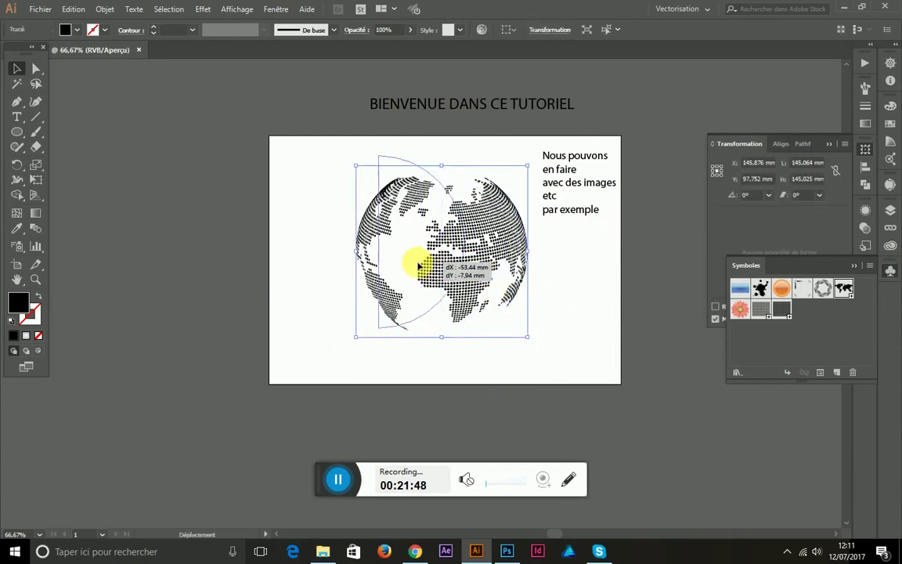
{"action": "left_click_drag", "start_coordinate": [467, 160], "coordinate": [398, 249]}
{"action": "left_click", "coordinate": [372, 162]}
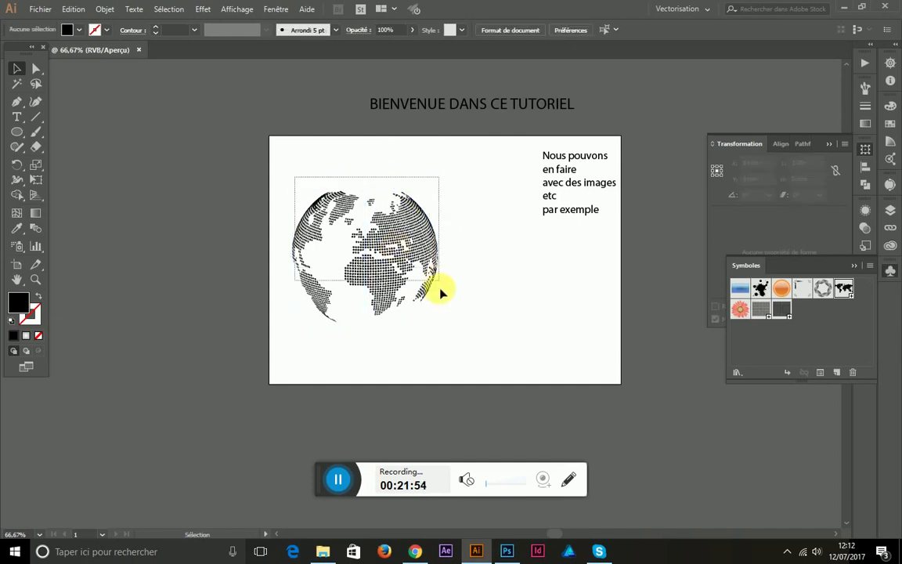
{"action": "left_click_drag", "start_coordinate": [393, 288], "coordinate": [443, 297]}
{"action": "mouse_move", "coordinate": [493, 188]}
{"action": "left_mouse_down"}
{"action": "mouse_move", "coordinate": [448, 246]}
{"action": "mouse_move", "coordinate": [420, 226]}
{"action": "left_mouse_up"}
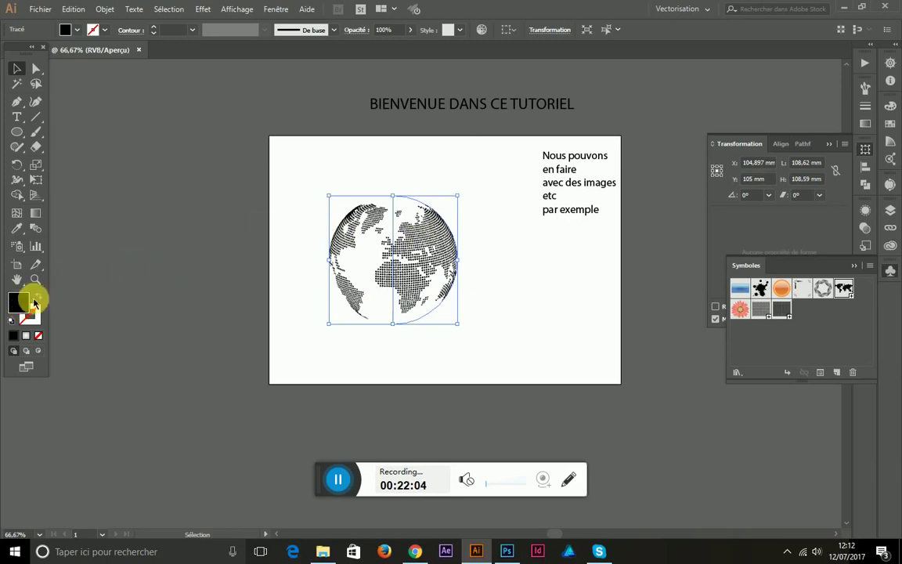
{"action": "right_click", "coordinate": [375, 224]}
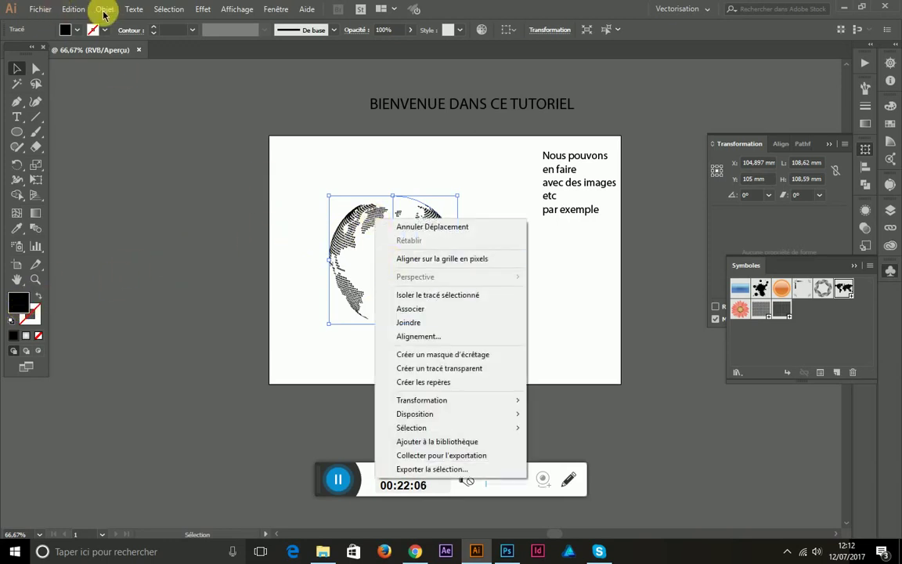
Step: Expand the globe's 3D appearance into artwork and ungroup it twice
{"action": "left_click", "coordinate": [104, 11]}
{"action": "left_click", "coordinate": [170, 155]}
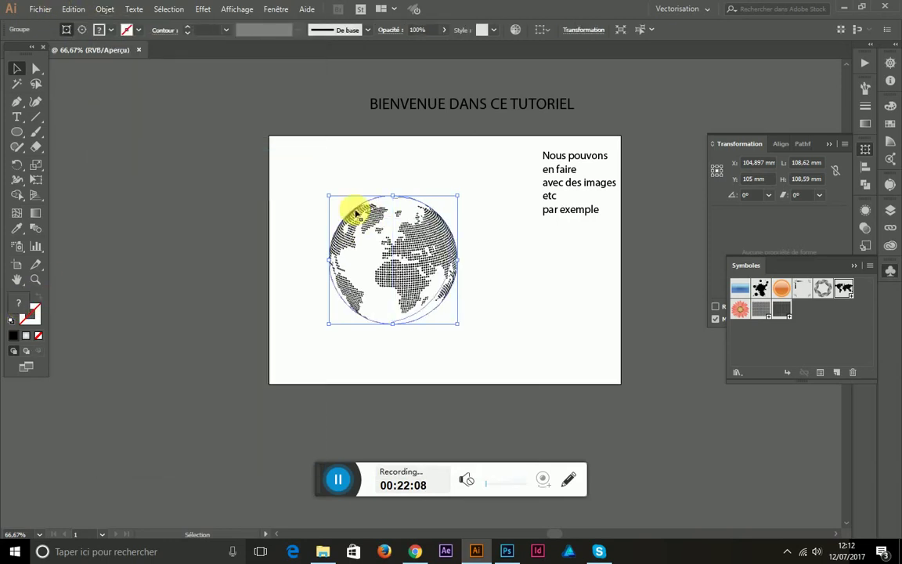
{"action": "right_click", "coordinate": [356, 212]}
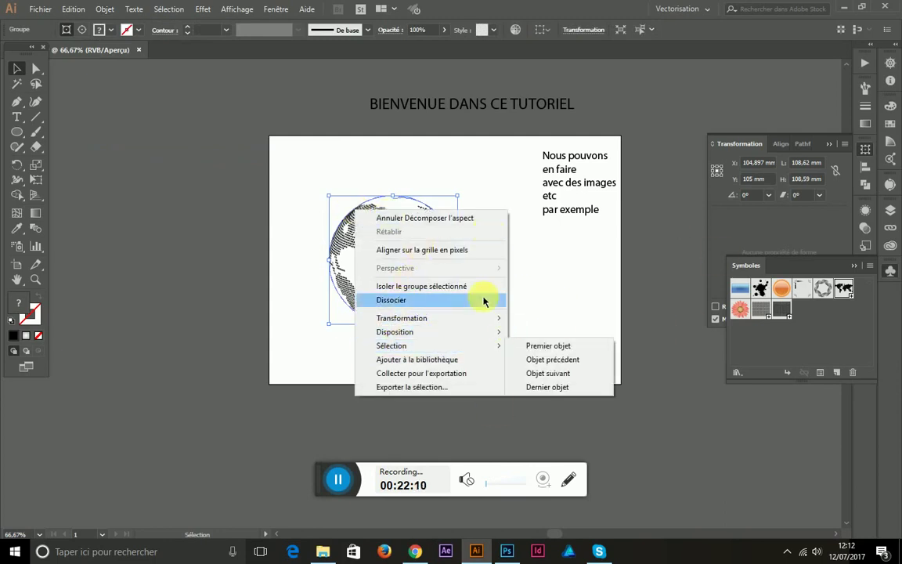
{"action": "left_click", "coordinate": [395, 300]}
{"action": "right_click", "coordinate": [398, 271]}
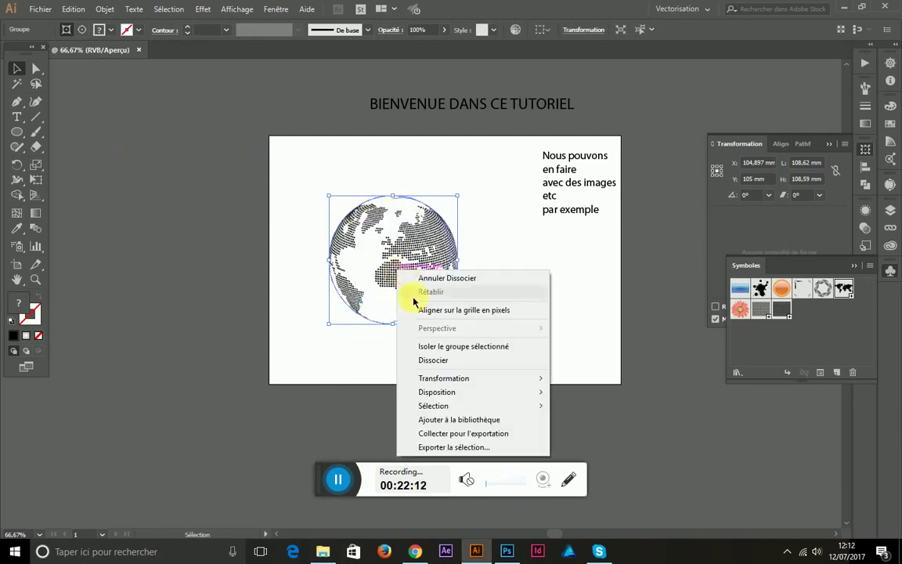
{"action": "left_click", "coordinate": [458, 360]}
{"action": "right_click", "coordinate": [439, 259]}
Step: Test deleting the globe's dot pattern, then restore it with undo
{"action": "left_click", "coordinate": [459, 191]}
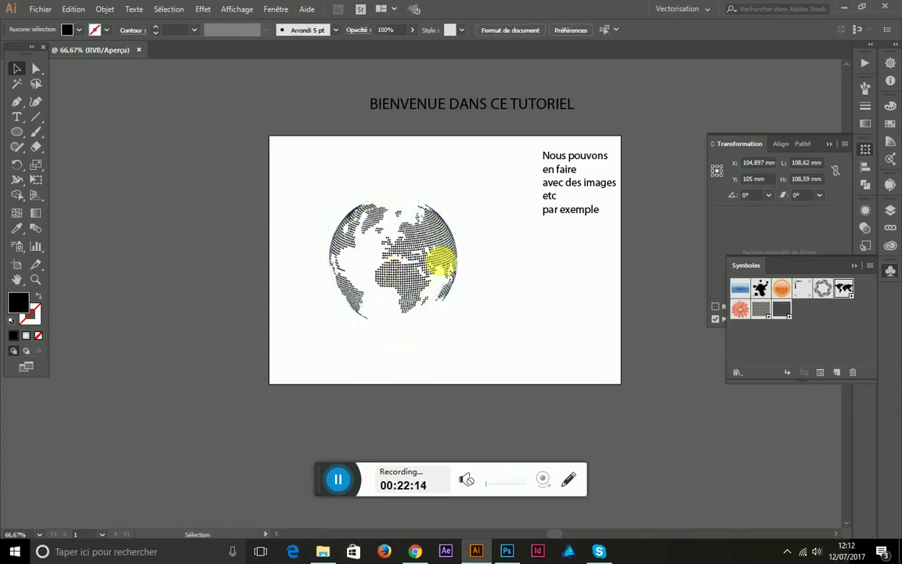
{"action": "left_click", "coordinate": [396, 205]}
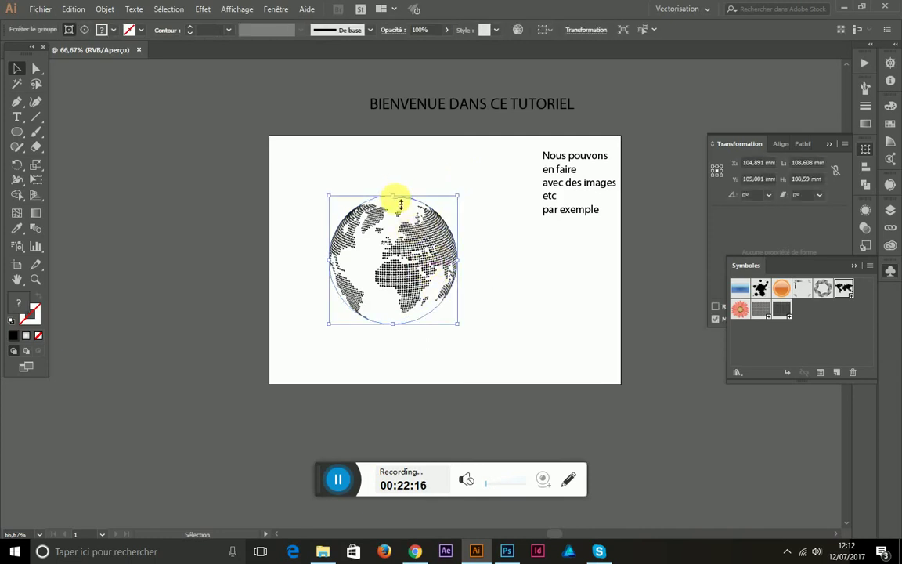
{"action": "left_click", "coordinate": [399, 200]}
{"action": "left_click", "coordinate": [402, 199]}
{"action": "key", "text": "Delete"}
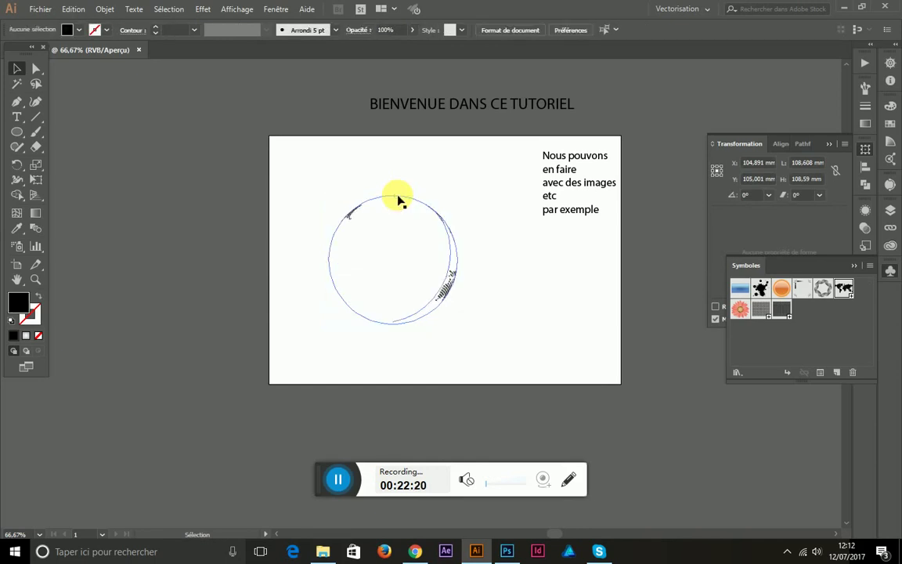
{"action": "key", "text": "ctrl+z"}
{"action": "left_click", "coordinate": [405, 198]}
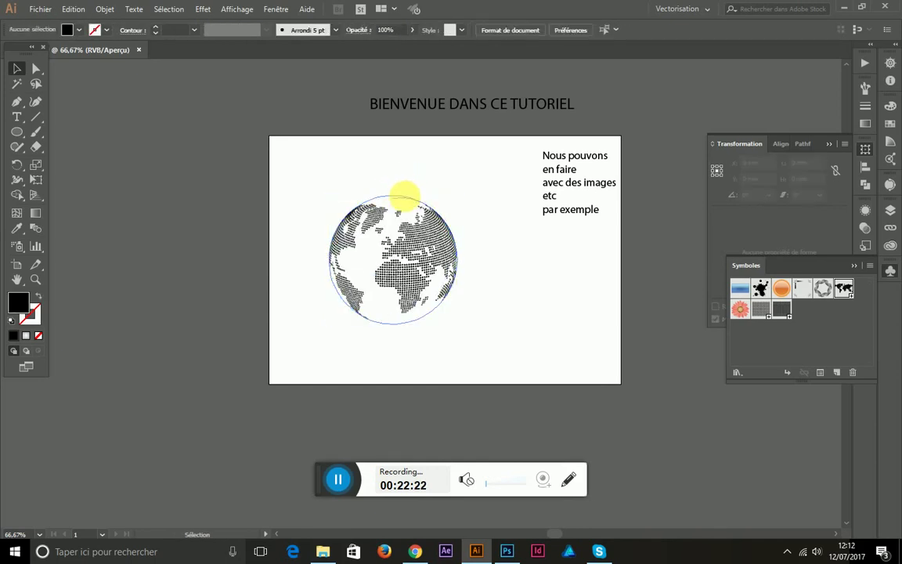
Step: Inspect the globe's clipping group in isolation mode, exit, and select the whole globe
{"action": "double_click", "coordinate": [406, 202]}
{"action": "left_click", "coordinate": [405, 202]}
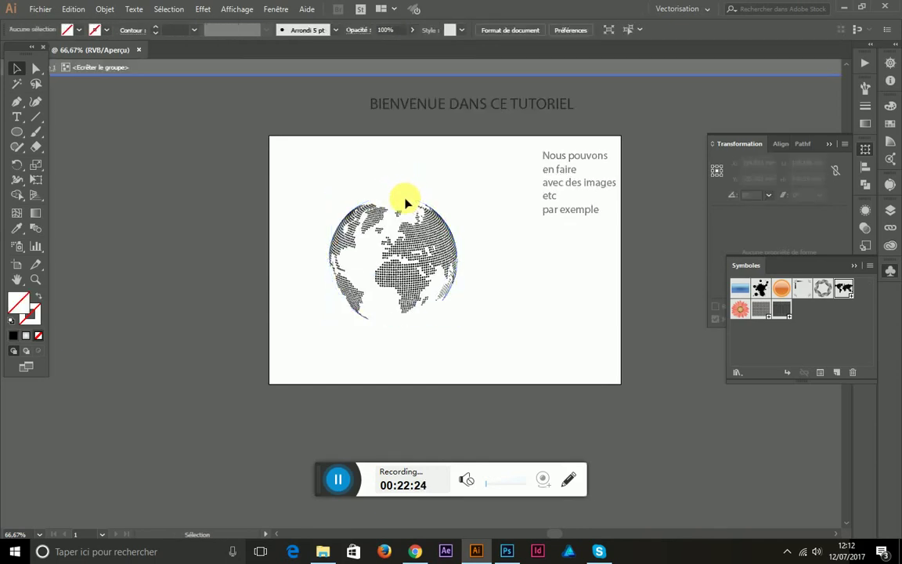
{"action": "key", "text": "Escape"}
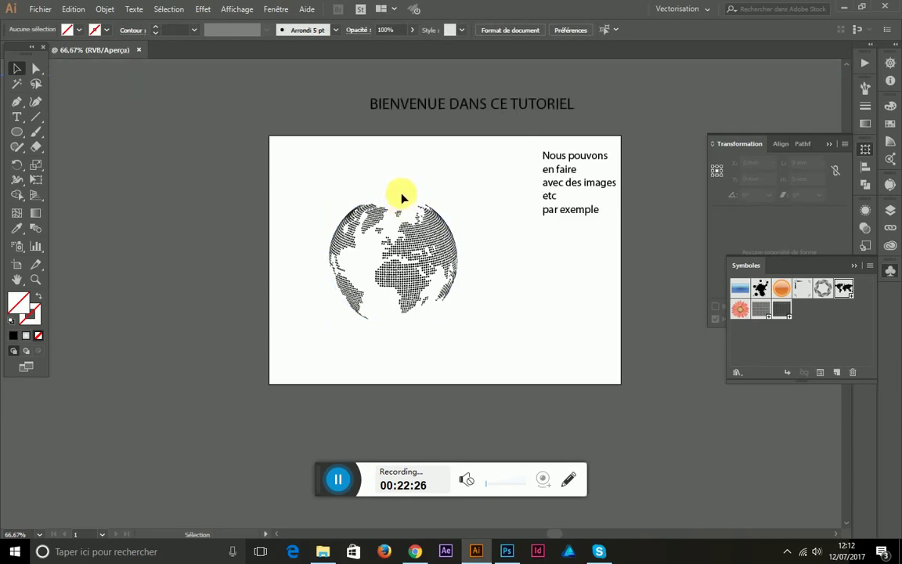
{"action": "double_click", "coordinate": [401, 204]}
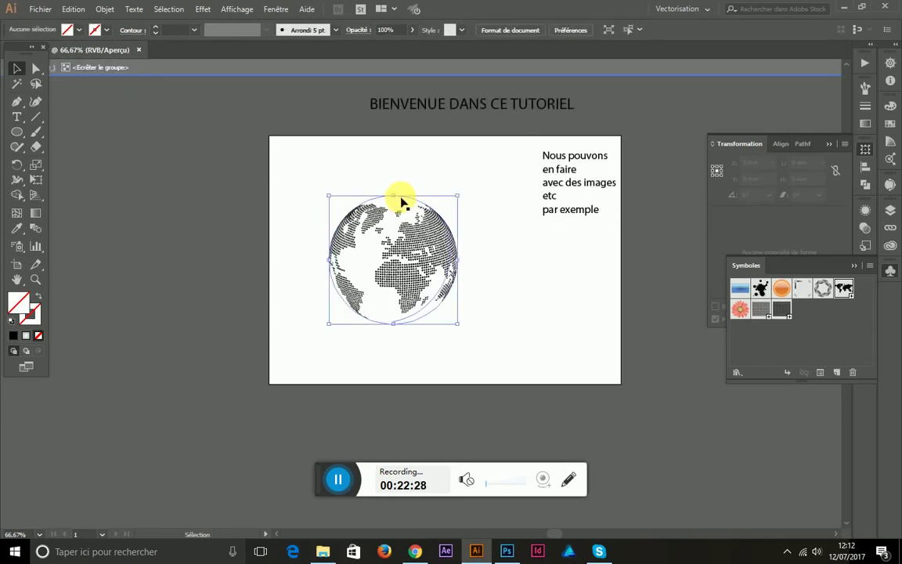
{"action": "left_click", "coordinate": [411, 167]}
{"action": "key", "text": "Escape"}
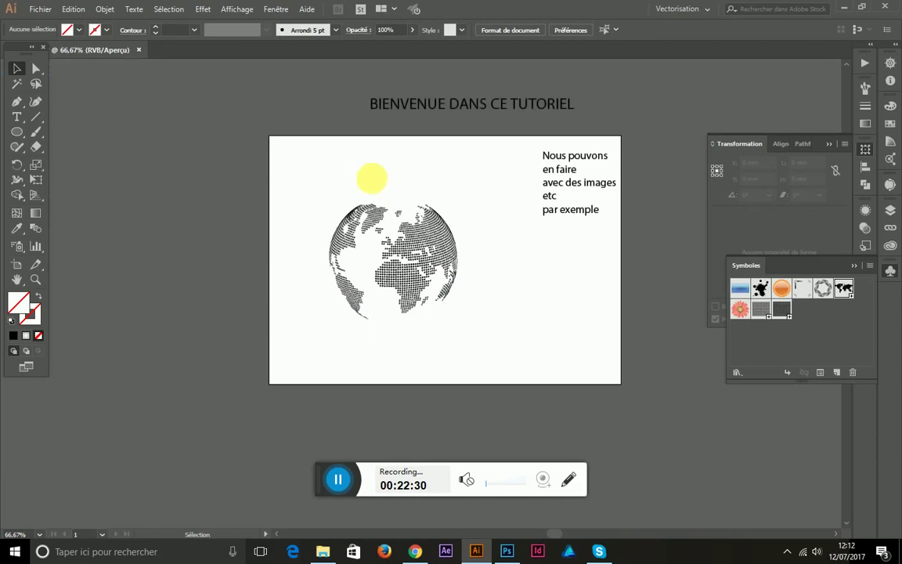
{"action": "left_click_drag", "start_coordinate": [322, 181], "coordinate": [471, 350]}
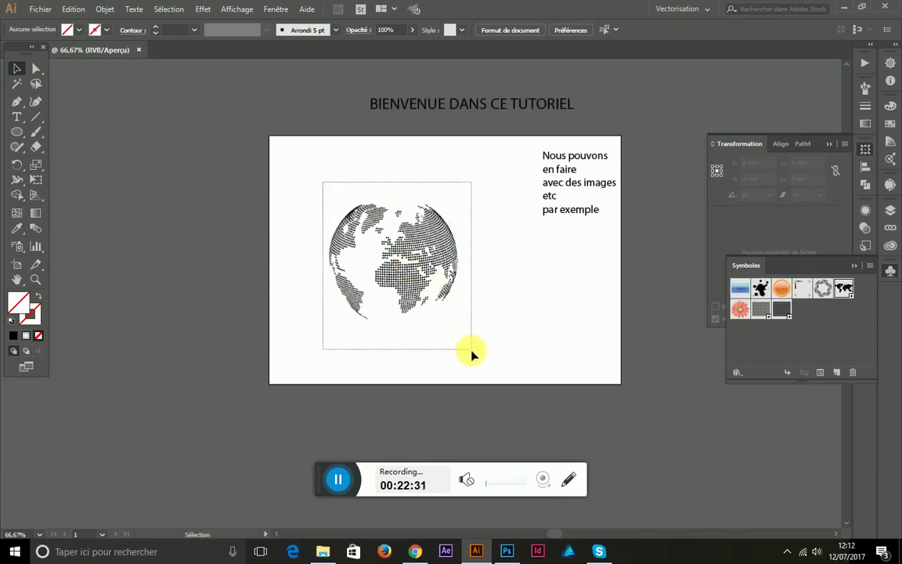
Step: Fill the globe's map dots with light blue #0D7DD1 and scale the globe slightly smaller
{"action": "double_click", "coordinate": [20, 302]}
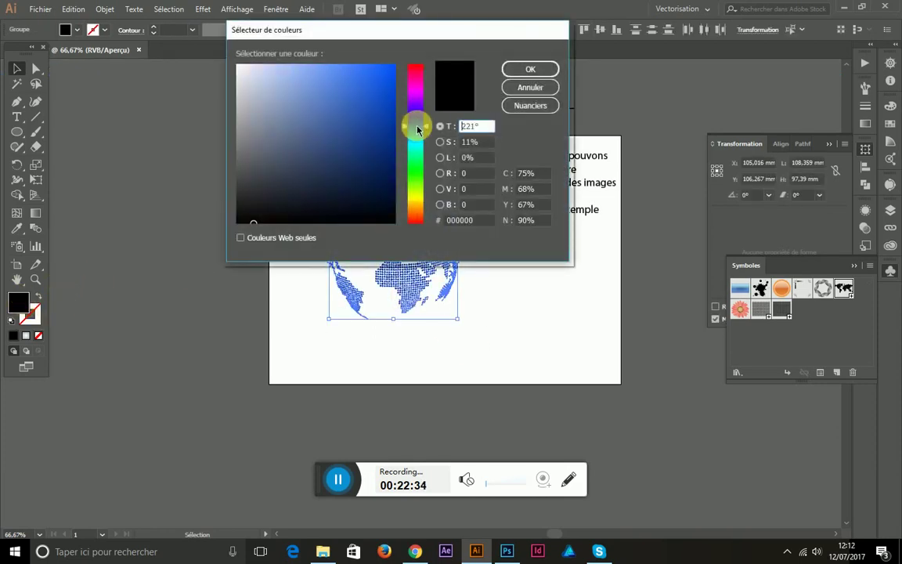
{"action": "left_click_drag", "start_coordinate": [417, 129], "coordinate": [416, 132]}
{"action": "left_click", "coordinate": [391, 96]}
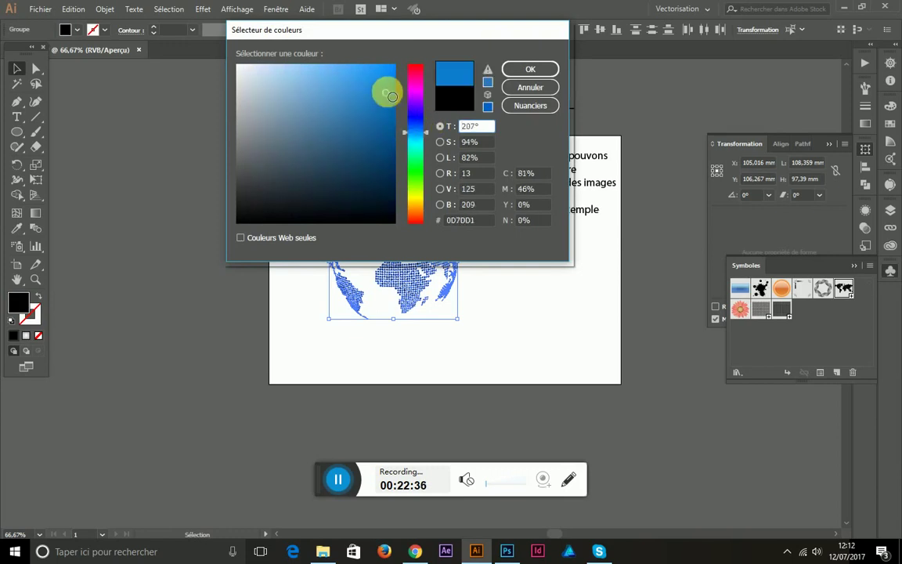
{"action": "left_click", "coordinate": [513, 68]}
{"action": "left_click", "coordinate": [319, 102]}
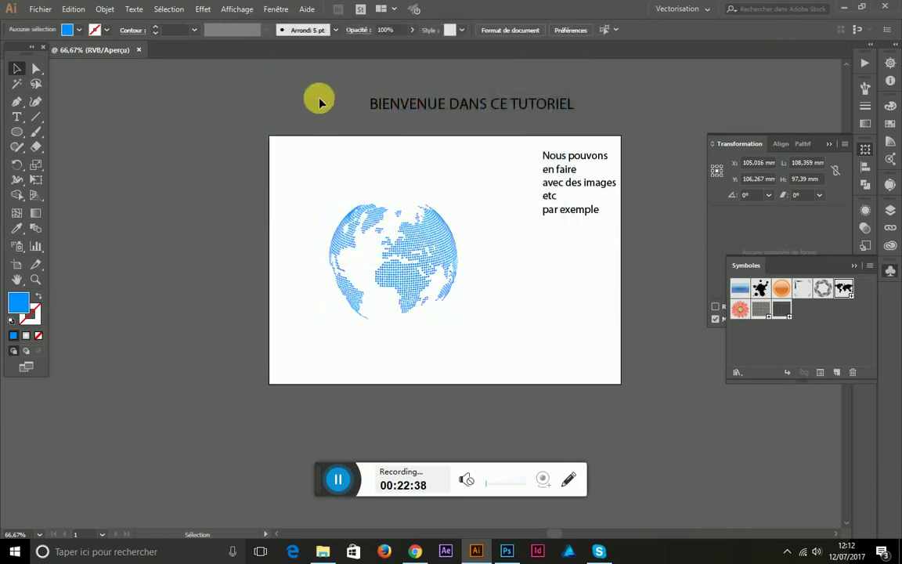
{"action": "mouse_move", "coordinate": [317, 191]}
{"action": "left_mouse_down"}
{"action": "mouse_move", "coordinate": [462, 335]}
{"action": "mouse_move", "coordinate": [429, 292]}
{"action": "left_mouse_up"}
{"action": "left_click", "coordinate": [427, 177]}
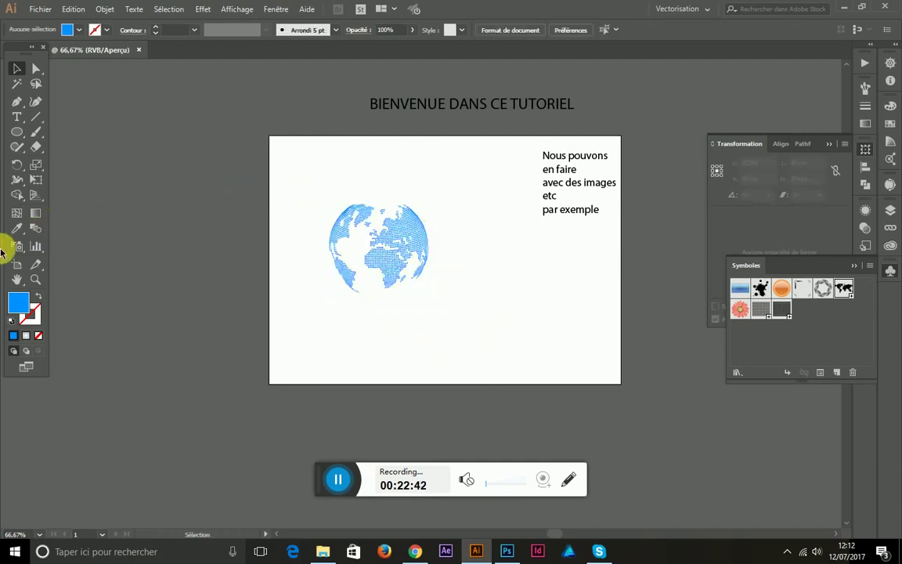
Step: Add 'IVOIR24' text at 72 pt and place it against the globe's right side
{"action": "left_click", "coordinate": [16, 117]}
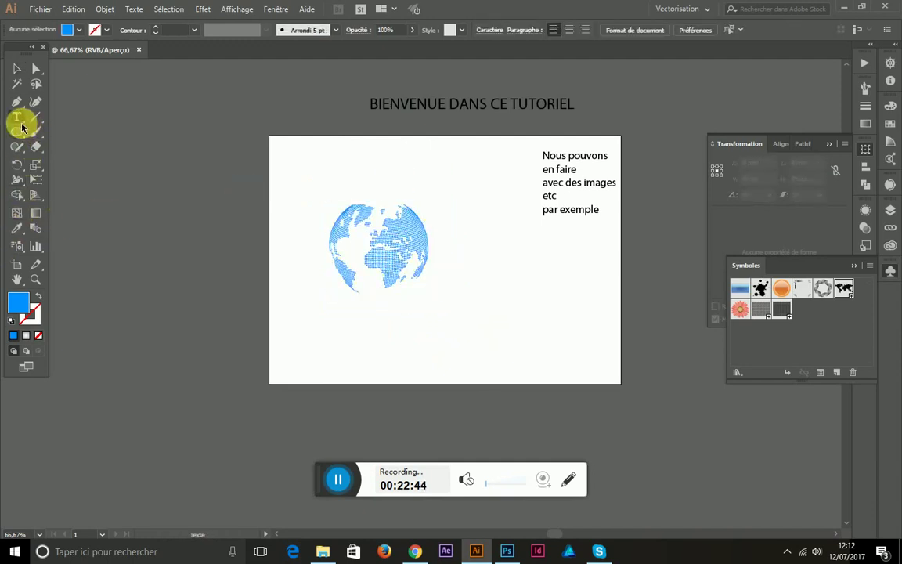
{"action": "left_click", "coordinate": [442, 242]}
{"action": "double_click", "coordinate": [443, 243]}
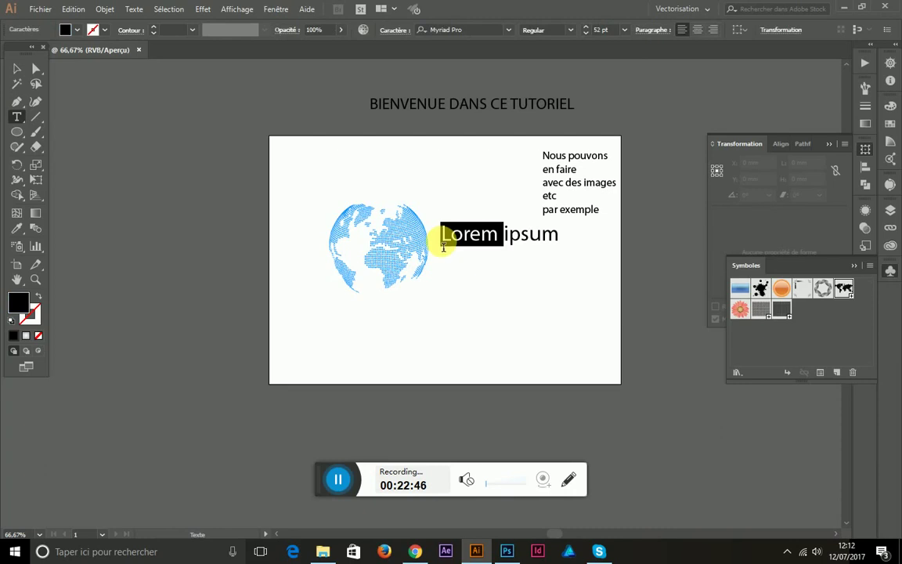
{"action": "key", "text": "Escape"}
{"action": "type", "text": "IVOIR24"}
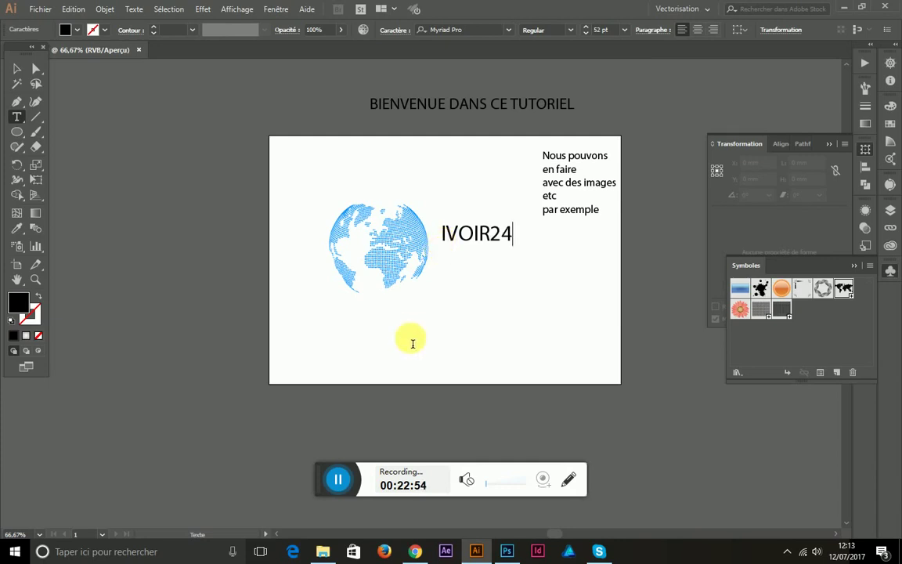
{"action": "key", "text": "ctrl+a"}
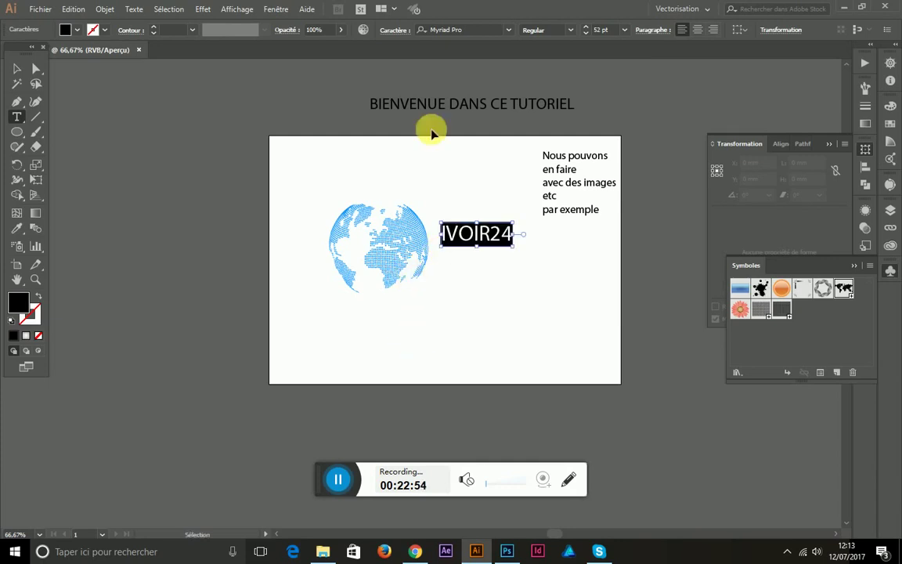
{"action": "left_click", "coordinate": [585, 29]}
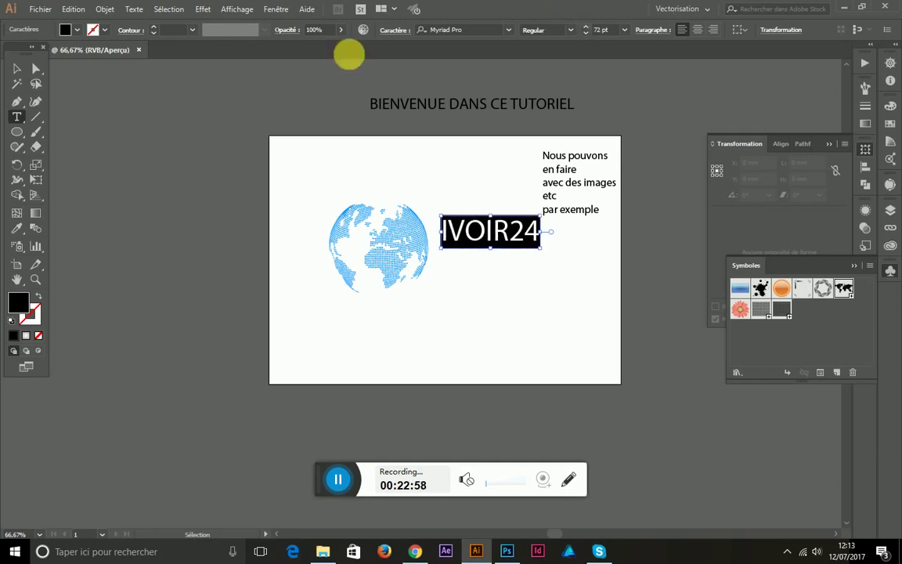
{"action": "left_click", "coordinate": [17, 69]}
{"action": "left_click_drag", "start_coordinate": [482, 233], "coordinate": [474, 258]}
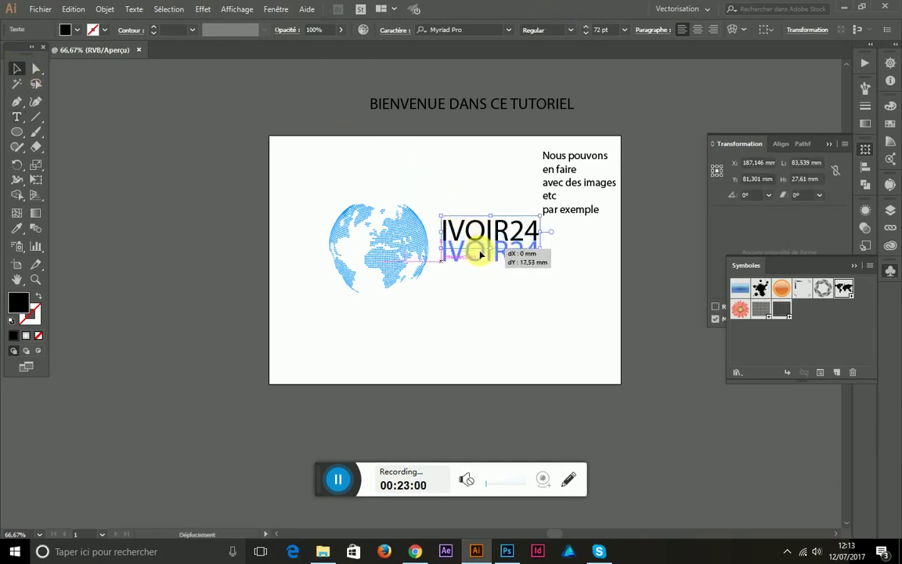
{"action": "double_click", "coordinate": [15, 303]}
Step: Colour IVOIR24 blue 0071CE and nudge the globe down slightly
{"action": "left_click_drag", "start_coordinate": [411, 94], "coordinate": [419, 134]}
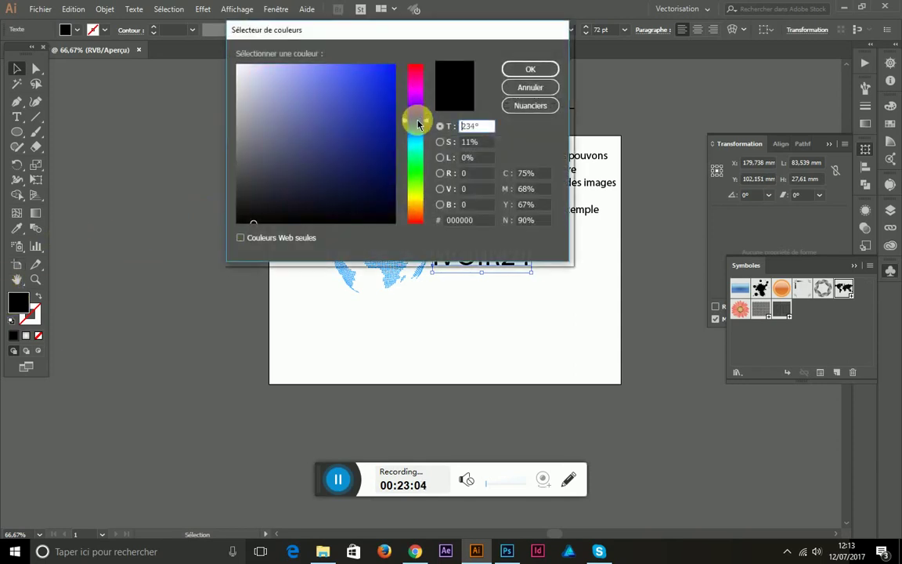
{"action": "left_click", "coordinate": [394, 95]}
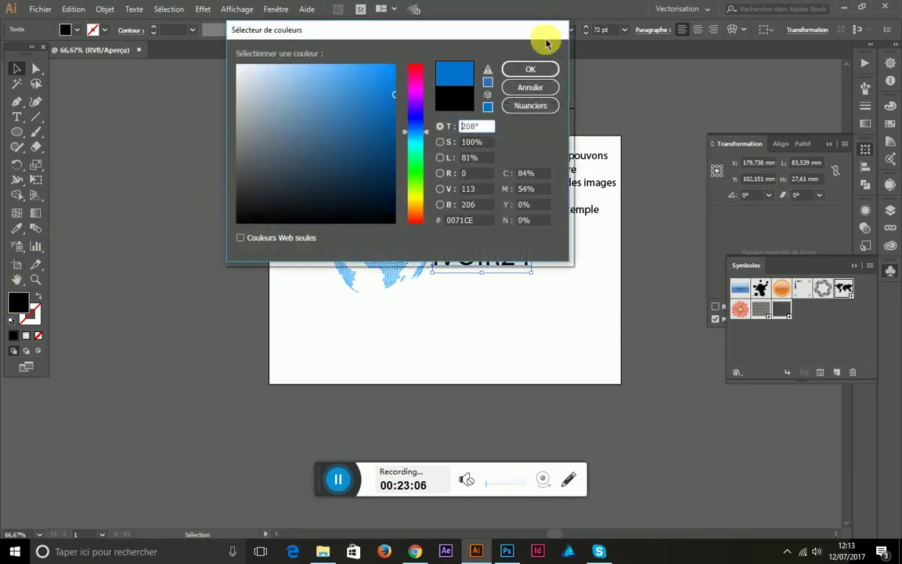
{"action": "left_click", "coordinate": [540, 69]}
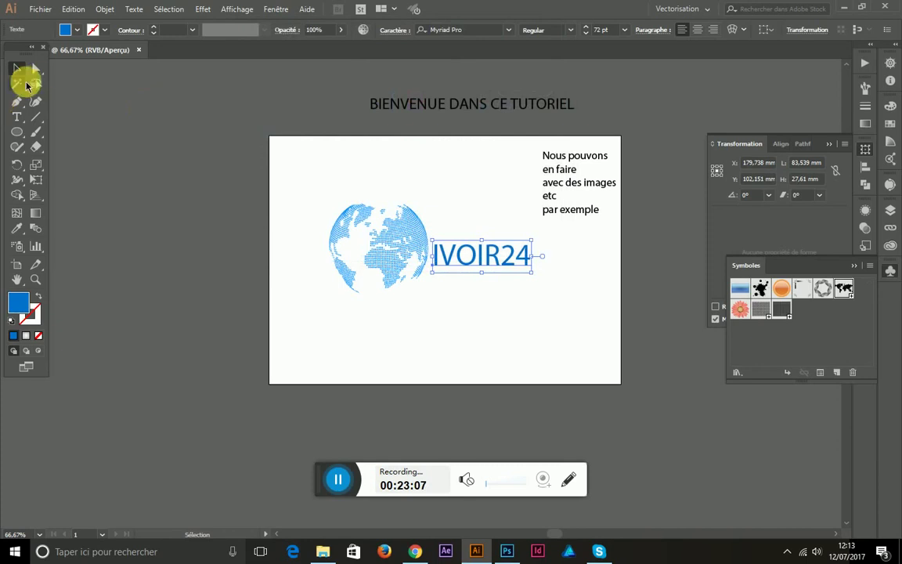
{"action": "left_click", "coordinate": [140, 103]}
{"action": "left_click_drag", "start_coordinate": [367, 245], "coordinate": [424, 305]}
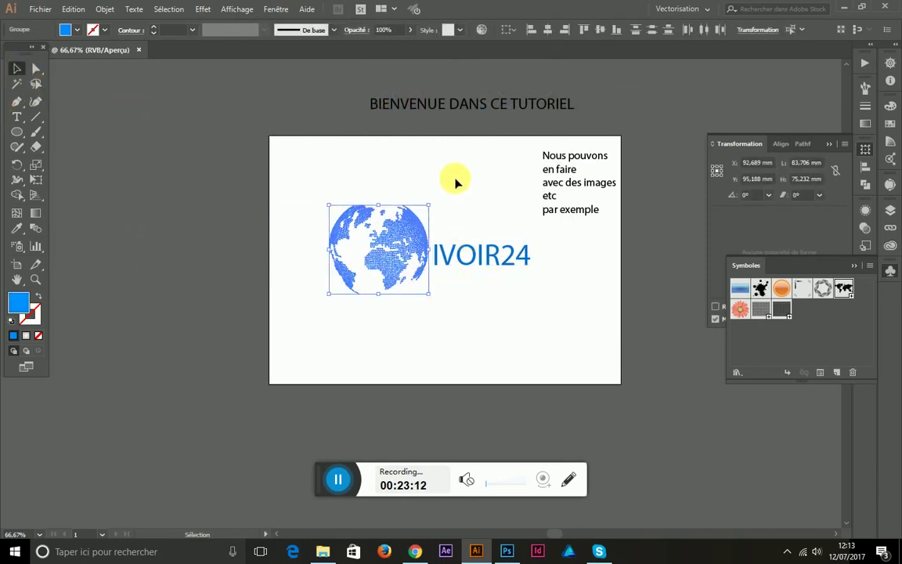
{"action": "key", "text": "Down"}
{"action": "key", "text": "Down"}
{"action": "key", "text": "Down"}
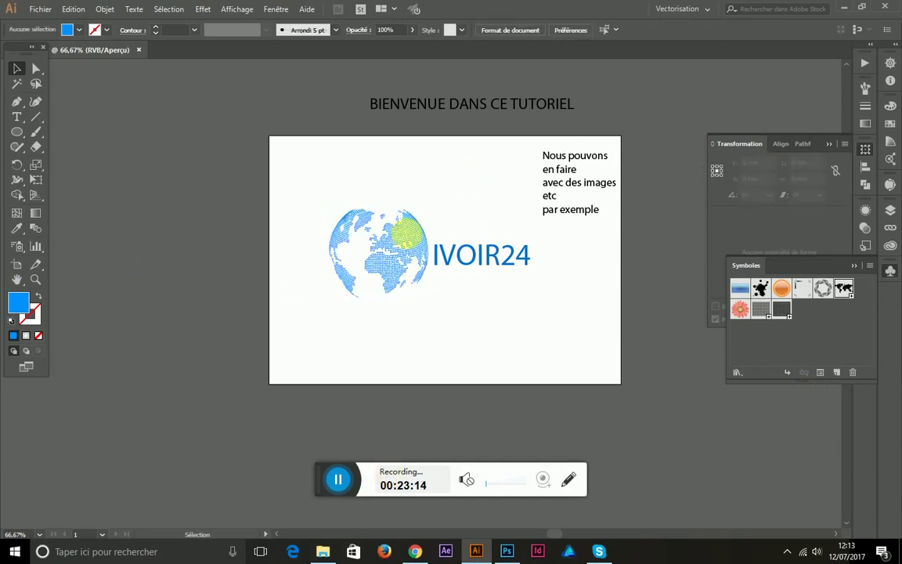
Step: Sample the globe's blue onto IVOIR24 with the Eyedropper
{"action": "left_click", "coordinate": [446, 252]}
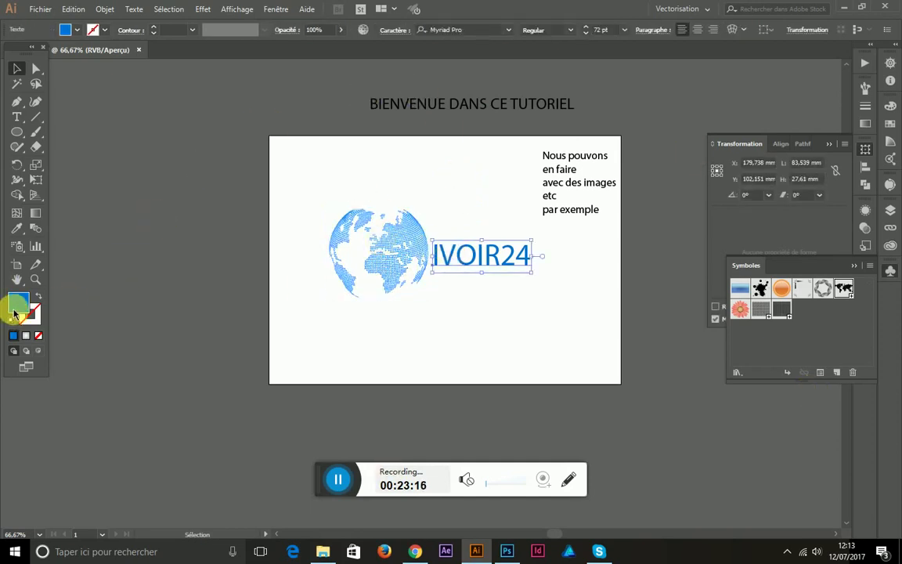
{"action": "double_click", "coordinate": [16, 306]}
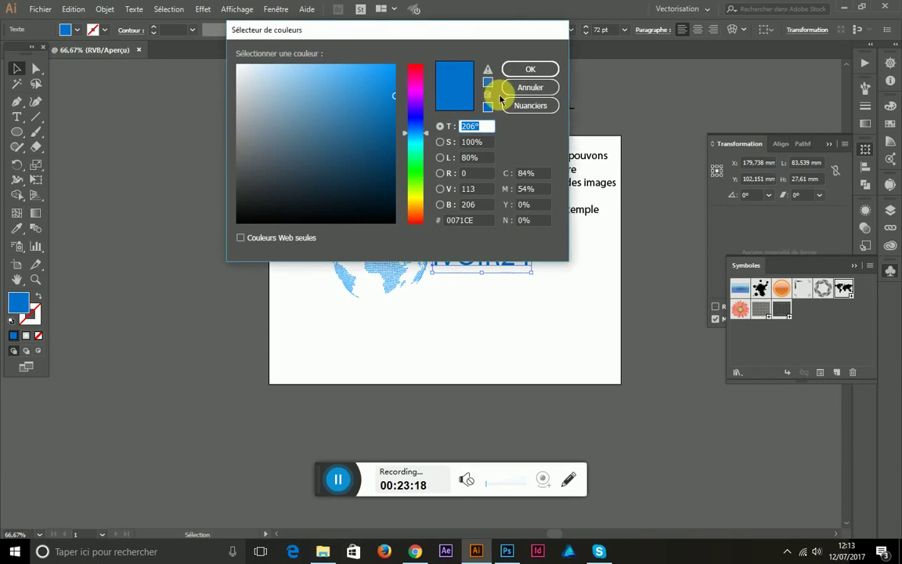
{"action": "left_click", "coordinate": [520, 70]}
{"action": "left_click", "coordinate": [17, 227]}
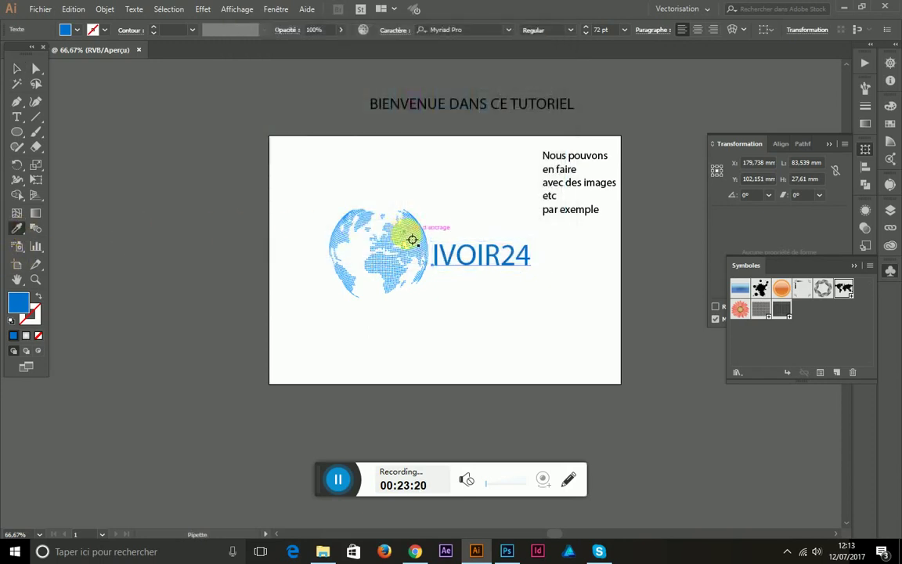
{"action": "left_click", "coordinate": [17, 68]}
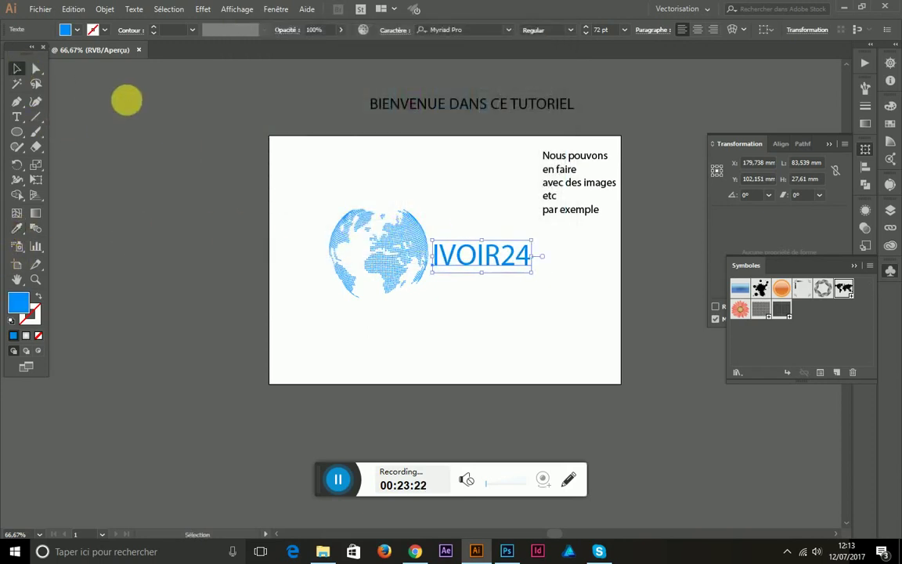
{"action": "left_click", "coordinate": [164, 107]}
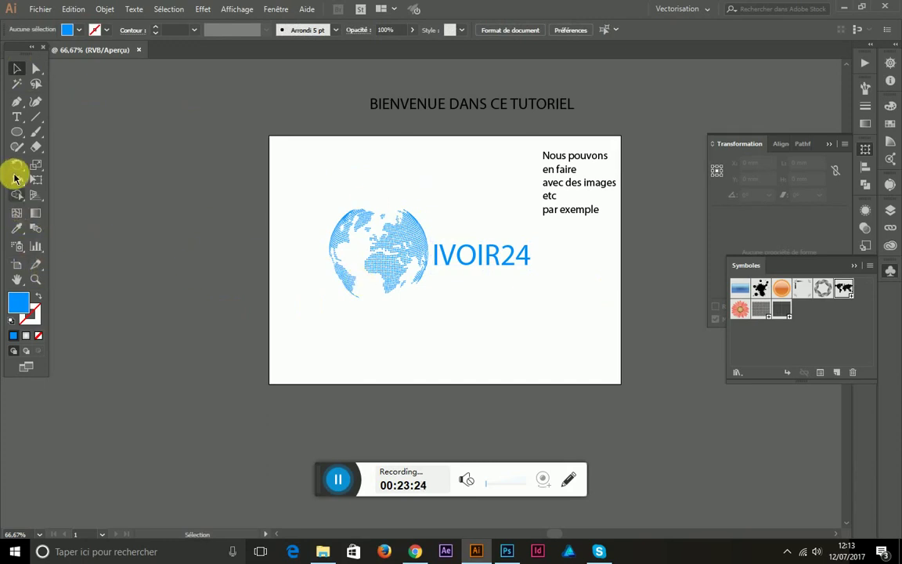
{"action": "left_click", "coordinate": [17, 101]}
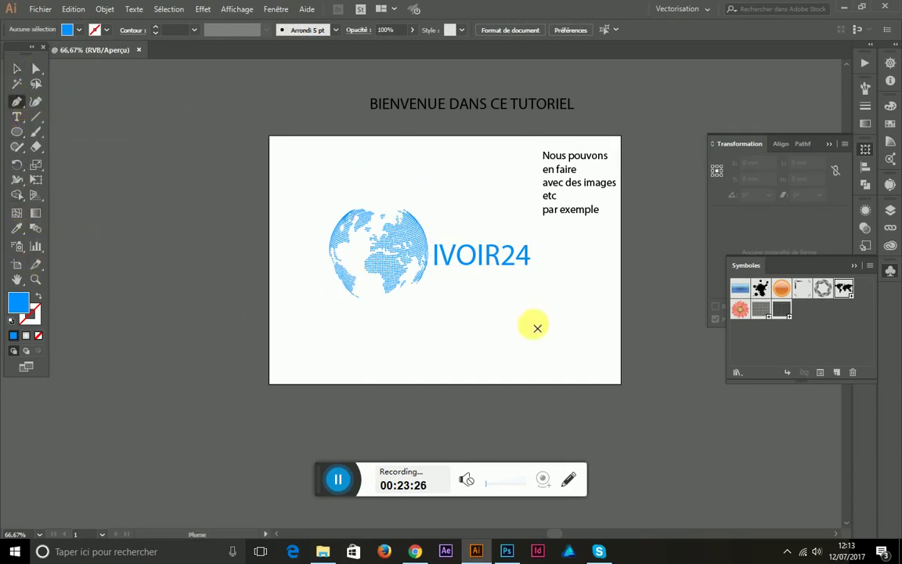
Step: Draw a curved pen path under IVOIR24 and select it
{"action": "left_click", "coordinate": [432, 276]}
{"action": "left_click_drag", "start_coordinate": [530, 275], "coordinate": [572, 285]}
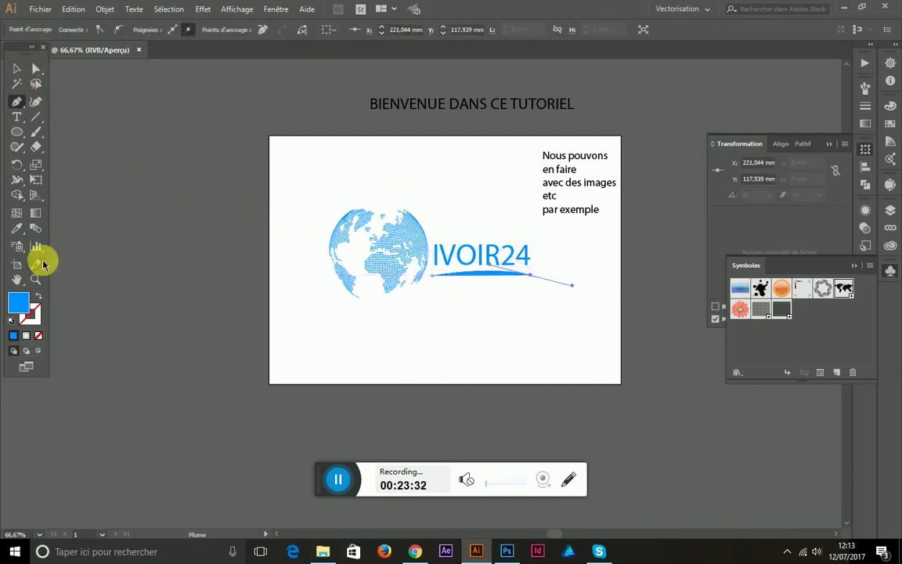
{"action": "left_click", "coordinate": [16, 69]}
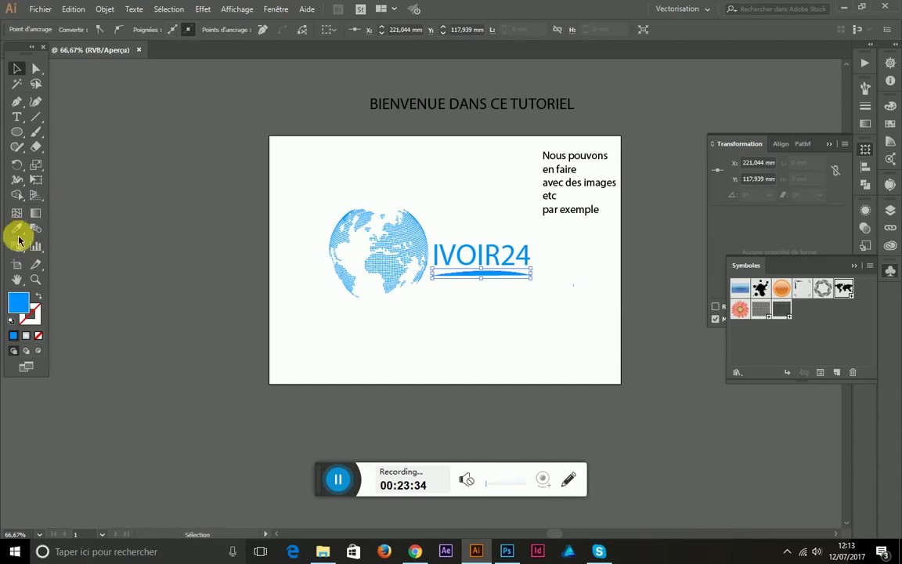
{"action": "left_click", "coordinate": [481, 280]}
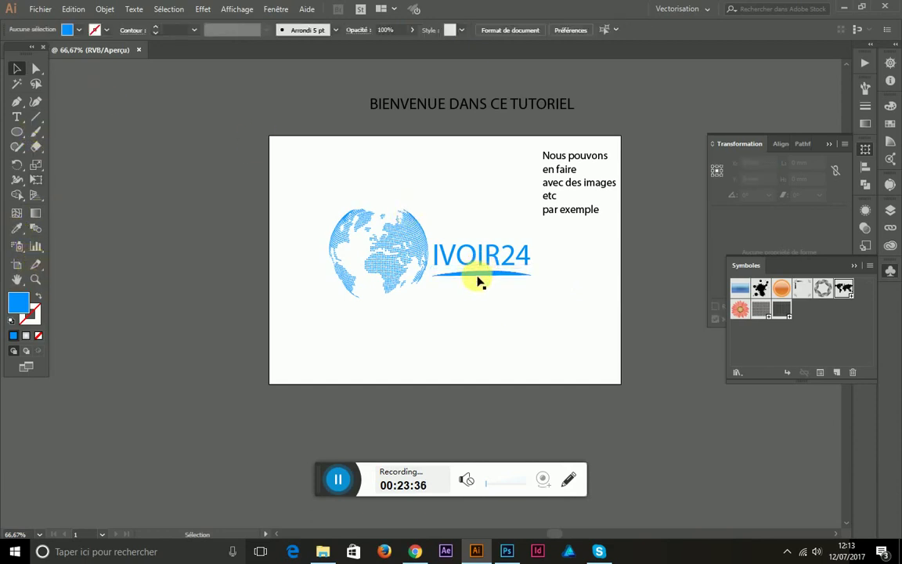
{"action": "left_click", "coordinate": [481, 280]}
{"action": "left_click", "coordinate": [66, 30]}
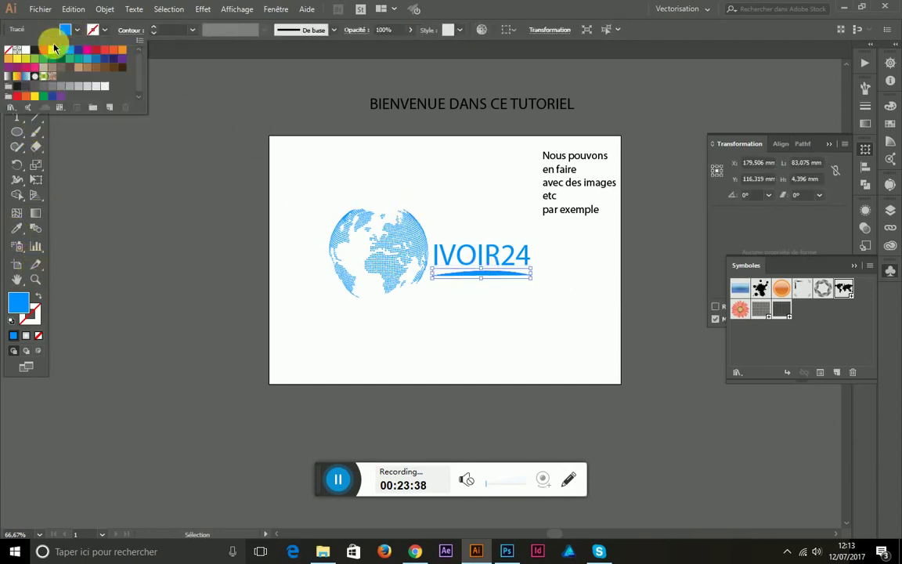
Step: Give the swoosh no fill, a tapered width profile and a 10 pt stroke
{"action": "left_click", "coordinate": [14, 53]}
{"action": "left_click", "coordinate": [94, 32]}
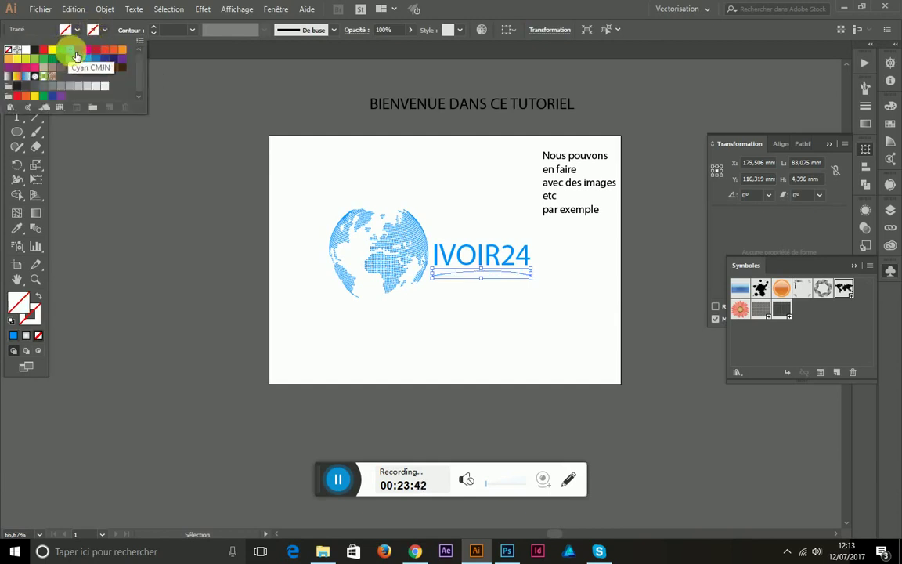
{"action": "left_click", "coordinate": [199, 30]}
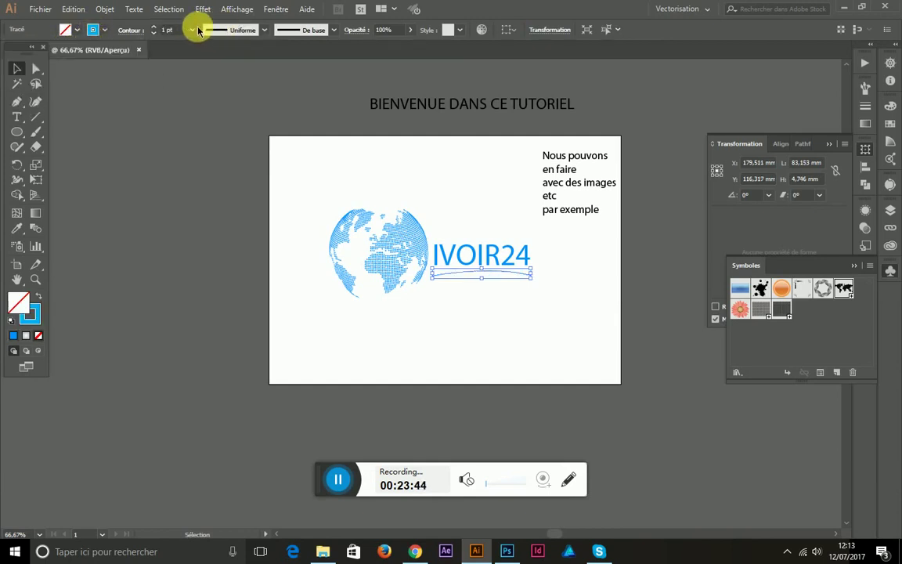
{"action": "left_click", "coordinate": [205, 125]}
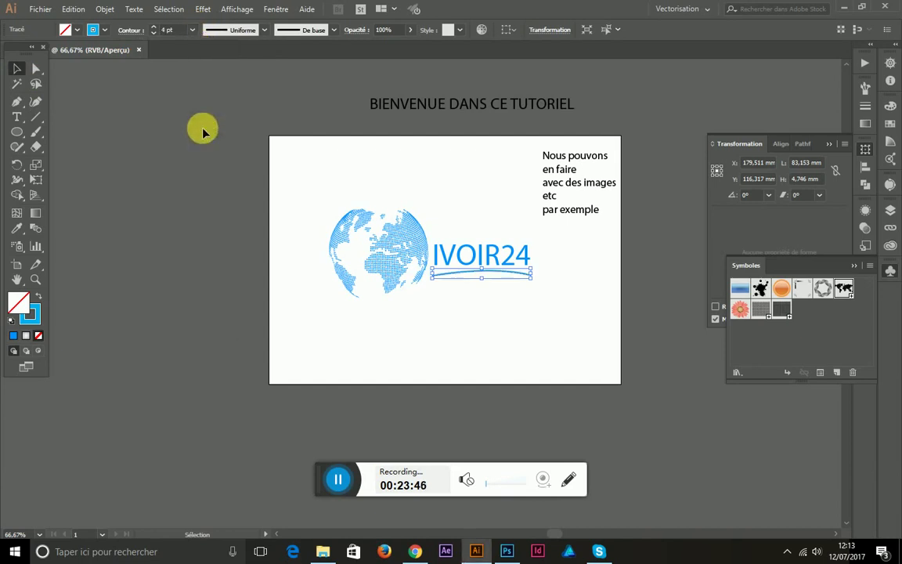
{"action": "left_click", "coordinate": [263, 31]}
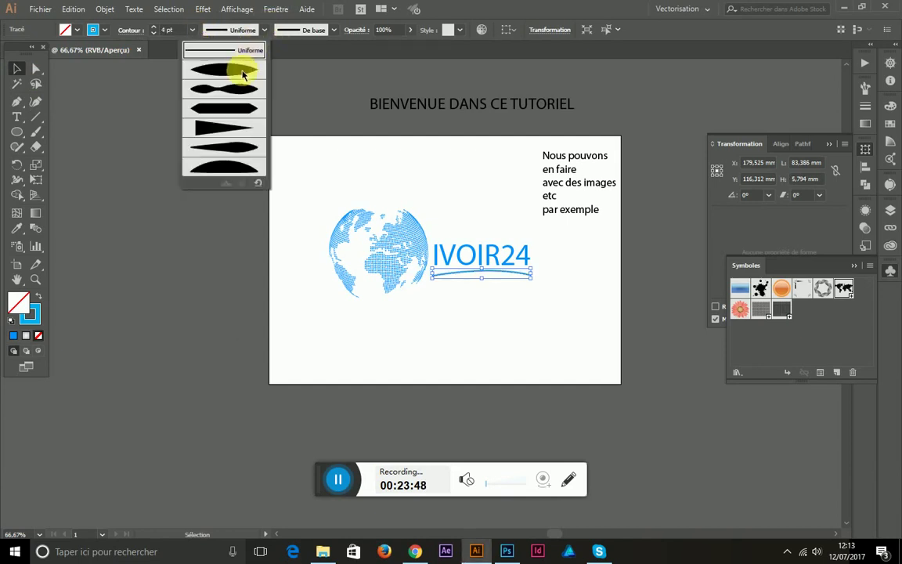
{"action": "left_click", "coordinate": [243, 74]}
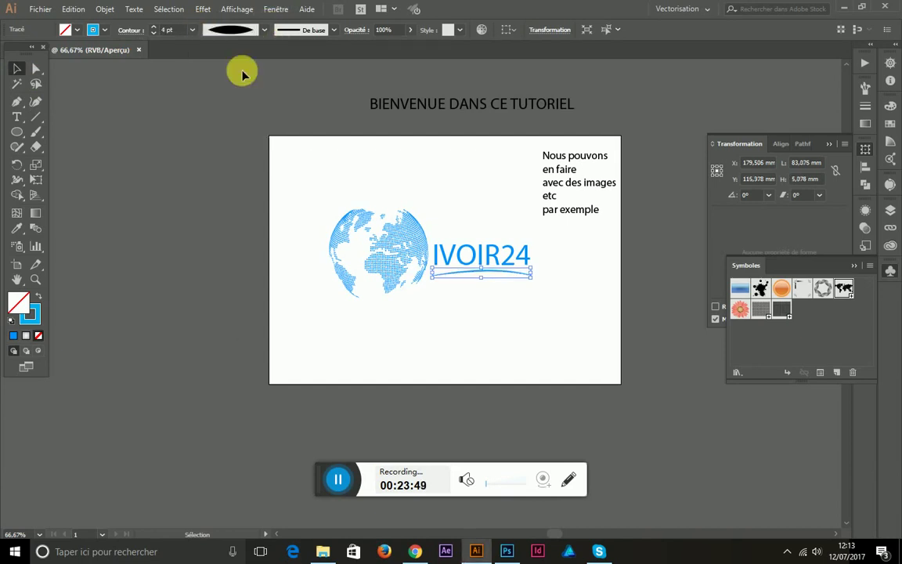
{"action": "left_click", "coordinate": [157, 30]}
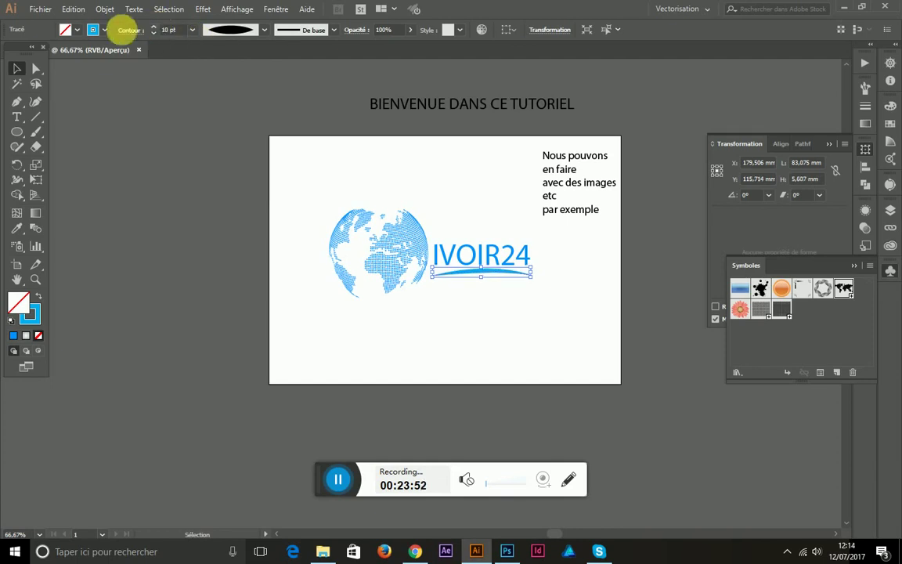
{"action": "left_click", "coordinate": [82, 97]}
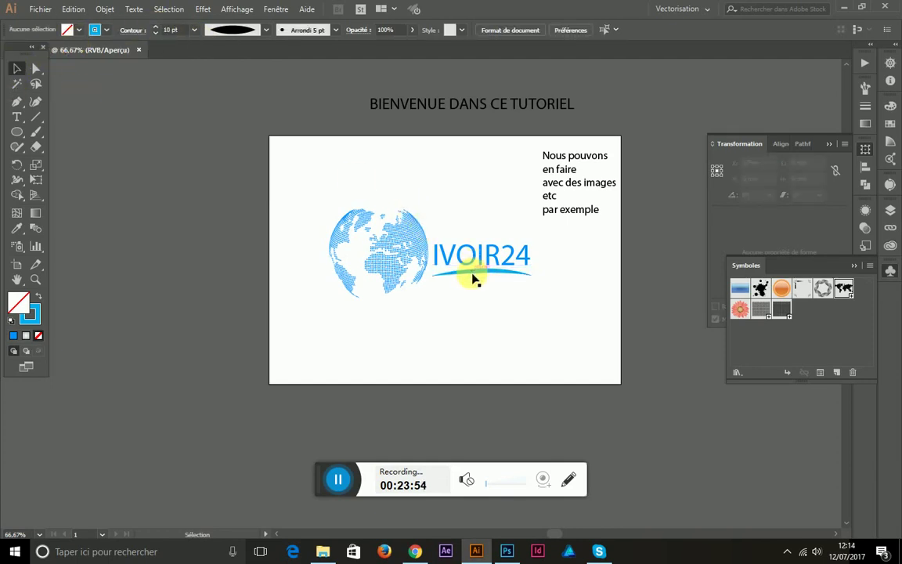
{"action": "left_click_drag", "start_coordinate": [465, 277], "coordinate": [466, 278]}
Step: Delete the dotted globe and its leftover fragments from the IVOIR24 group
{"action": "mouse_move", "coordinate": [327, 194]}
{"action": "left_mouse_down"}
{"action": "mouse_move", "coordinate": [551, 331]}
{"action": "mouse_move", "coordinate": [533, 327]}
{"action": "left_mouse_up"}
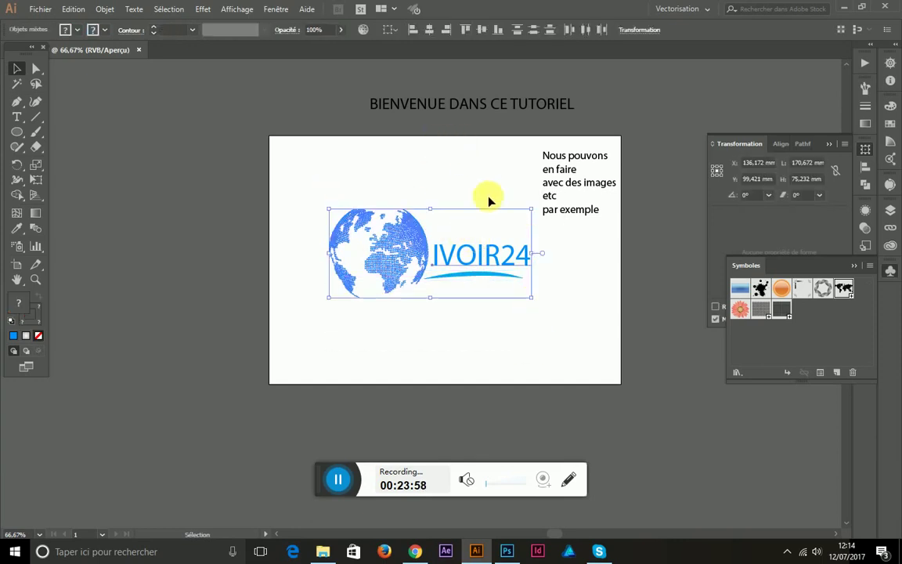
{"action": "left_click", "coordinate": [473, 176]}
{"action": "mouse_move", "coordinate": [311, 195]}
{"action": "left_mouse_down"}
{"action": "mouse_move", "coordinate": [544, 330]}
{"action": "mouse_move", "coordinate": [530, 327]}
{"action": "left_mouse_up"}
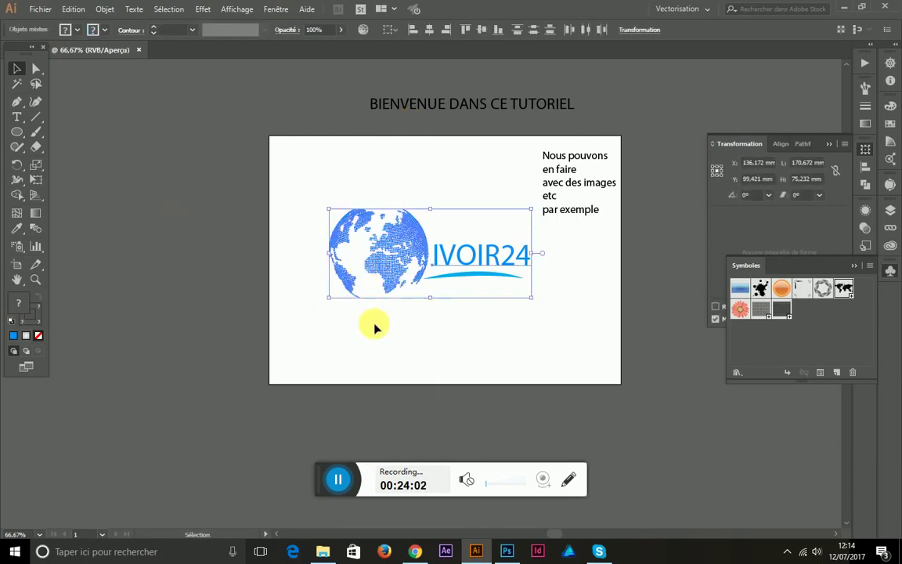
{"action": "left_click", "coordinate": [413, 173]}
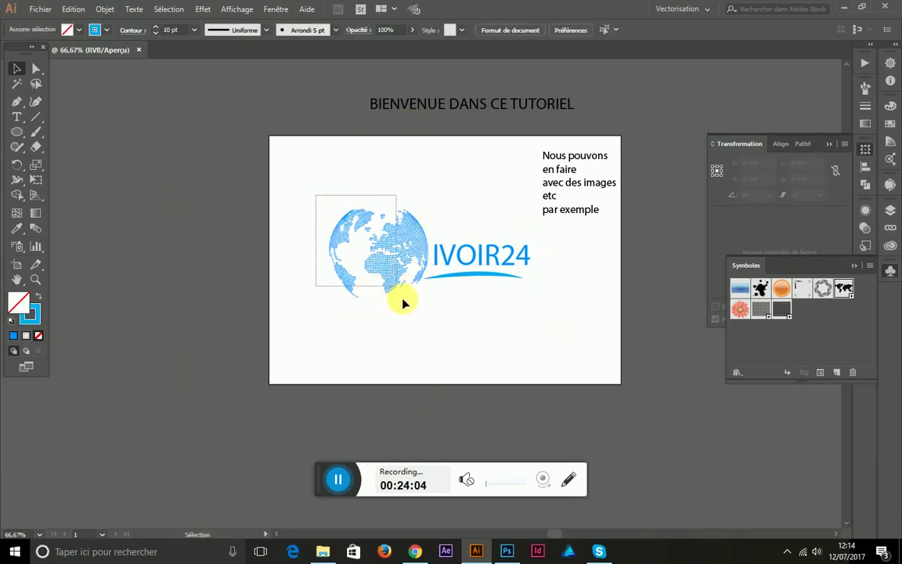
{"action": "left_click_drag", "start_coordinate": [395, 289], "coordinate": [426, 336]}
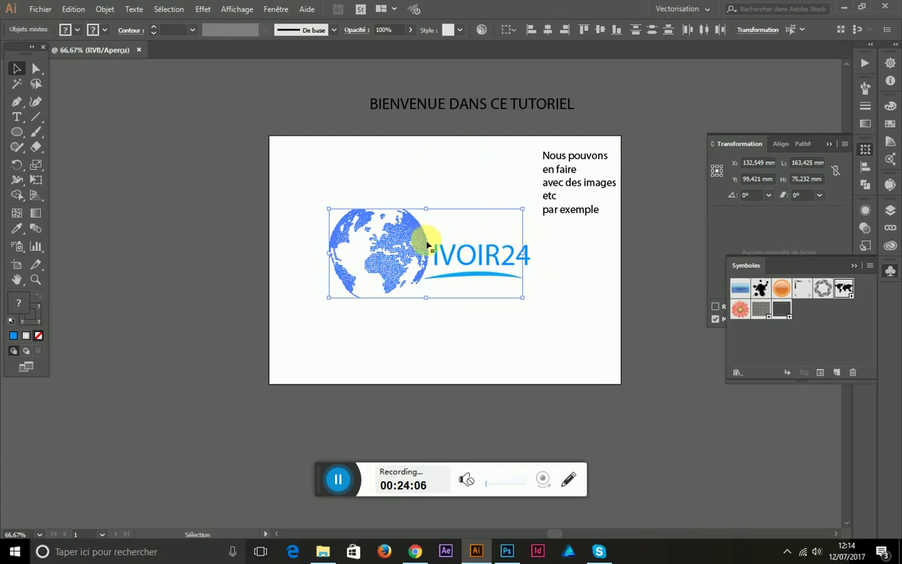
{"action": "left_click", "coordinate": [466, 258]}
{"action": "left_click_drag", "start_coordinate": [381, 232], "coordinate": [372, 227]}
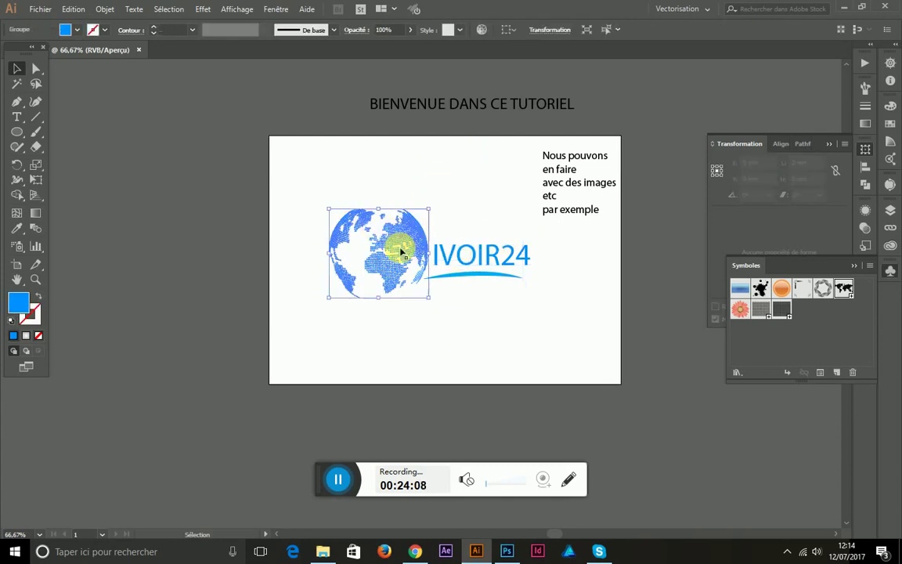
{"action": "key", "text": "Delete"}
{"action": "mouse_move", "coordinate": [312, 187]}
{"action": "left_mouse_down"}
{"action": "mouse_move", "coordinate": [415, 283]}
{"action": "mouse_move", "coordinate": [423, 311]}
{"action": "left_mouse_up"}
{"action": "key", "text": "Delete"}
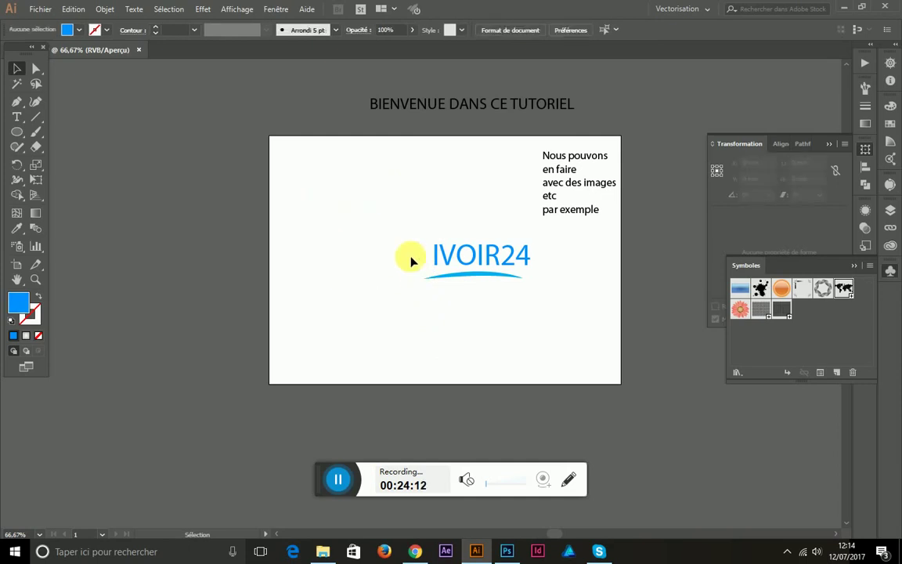
Step: Move IVOIR24 right, delete the swoosh, and draw a 133.872 mm circle at centre
{"action": "left_click", "coordinate": [487, 266]}
{"action": "mouse_move", "coordinate": [483, 245]}
{"action": "left_mouse_down"}
{"action": "mouse_move", "coordinate": [595, 270]}
{"action": "mouse_move", "coordinate": [701, 265]}
{"action": "mouse_move", "coordinate": [486, 285]}
{"action": "left_mouse_up"}
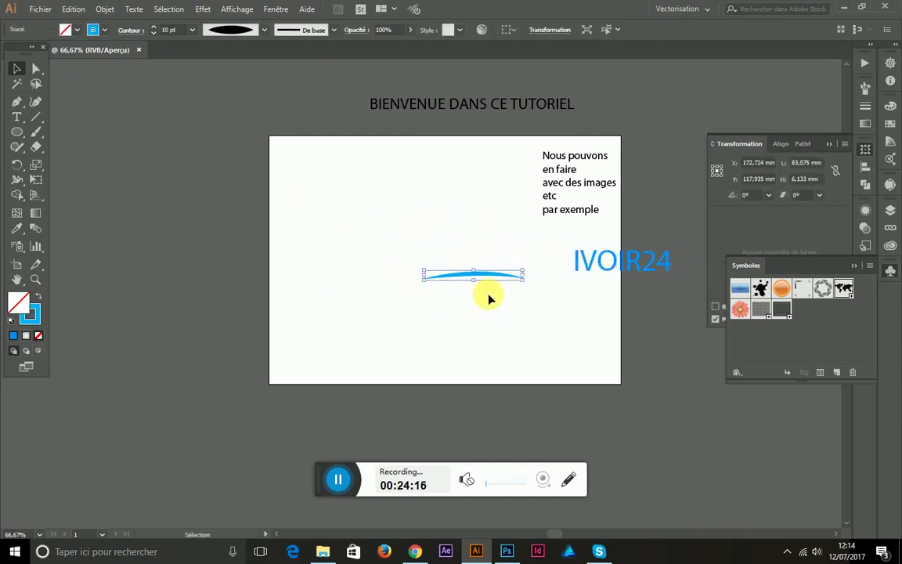
{"action": "key", "text": "Delete"}
{"action": "left_click", "coordinate": [19, 134]}
{"action": "mouse_move", "coordinate": [395, 186]}
{"action": "left_mouse_down"}
{"action": "mouse_move", "coordinate": [504, 328]}
{"action": "mouse_move", "coordinate": [552, 342]}
{"action": "left_mouse_up"}
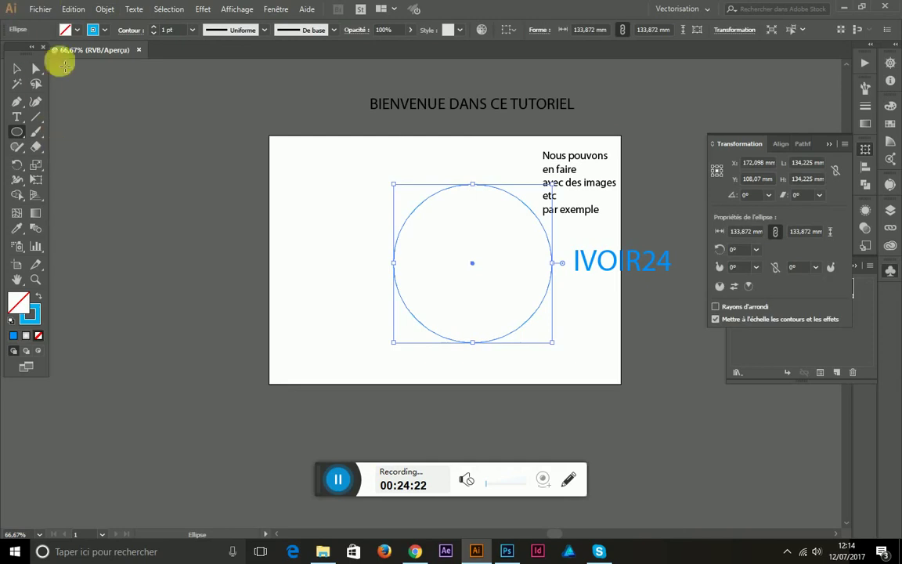
Step: Set the circle's fill to grey and its stroke to None
{"action": "left_click", "coordinate": [76, 32]}
{"action": "left_click", "coordinate": [78, 87]}
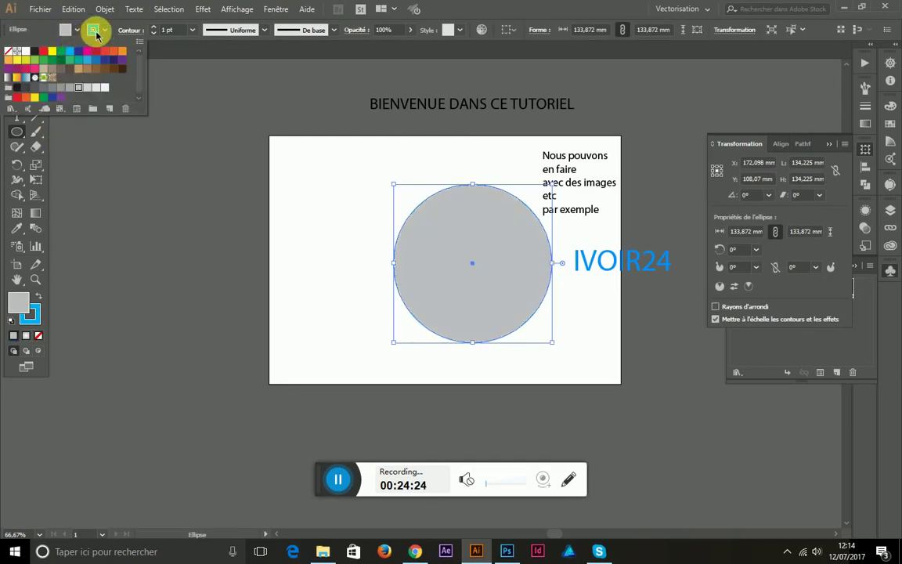
{"action": "left_click", "coordinate": [95, 32]}
{"action": "left_click", "coordinate": [97, 30]}
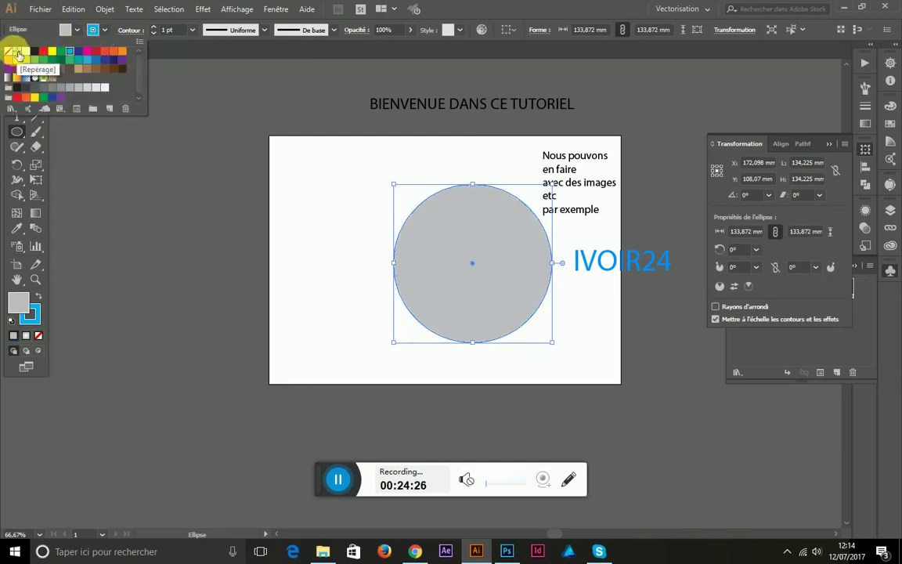
{"action": "left_click", "coordinate": [8, 51]}
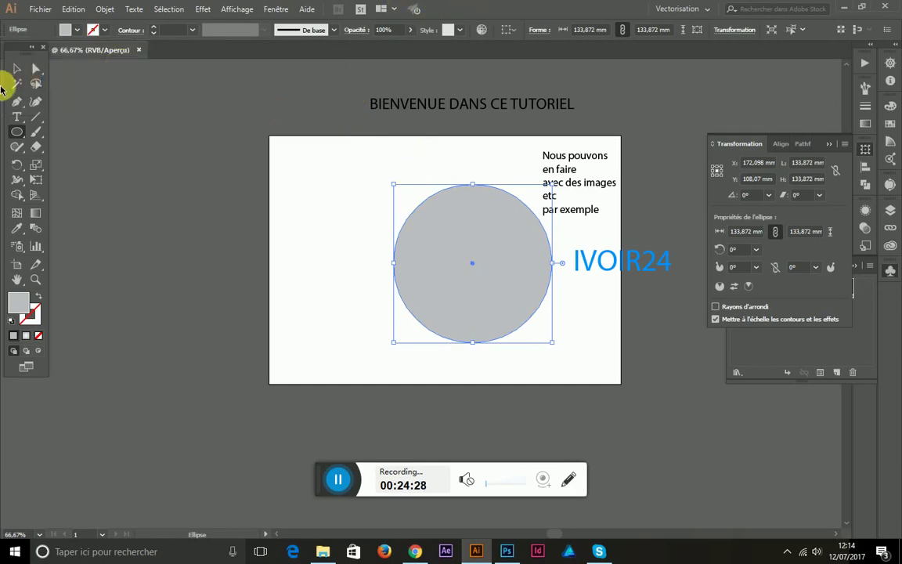
Step: Draw a vertical line through the circle's centre with the Line Segment tool
{"action": "left_click_drag", "start_coordinate": [445, 205], "coordinate": [483, 221]}
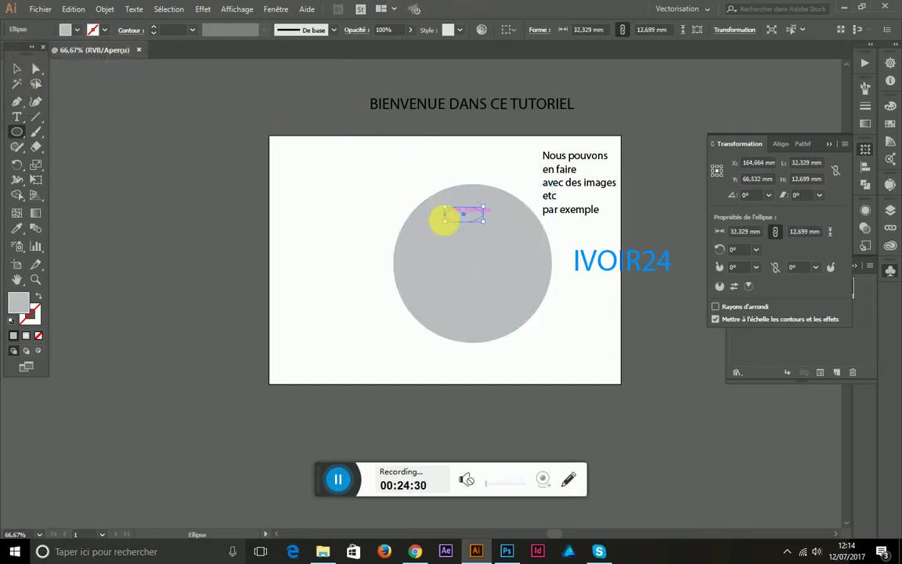
{"action": "key", "text": "ctrl+shift+a"}
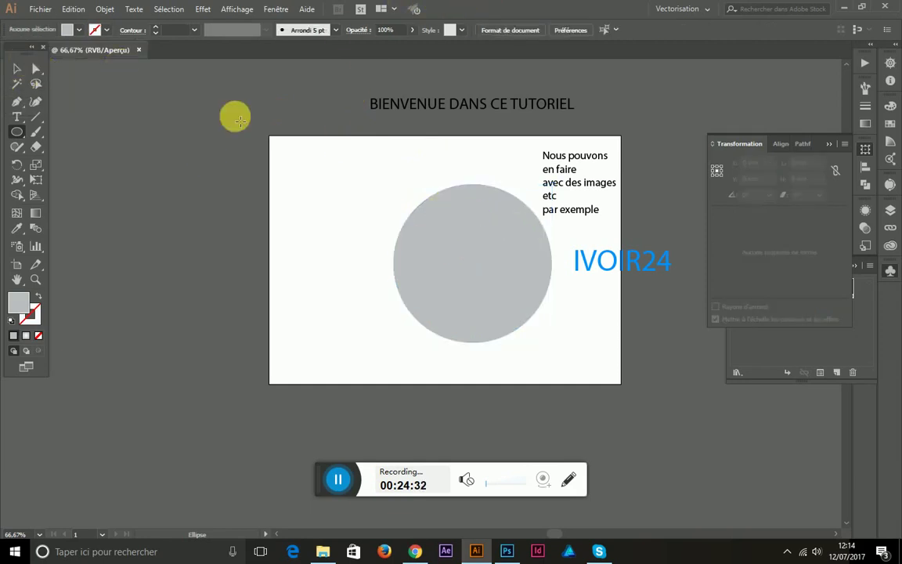
{"action": "left_click", "coordinate": [43, 120]}
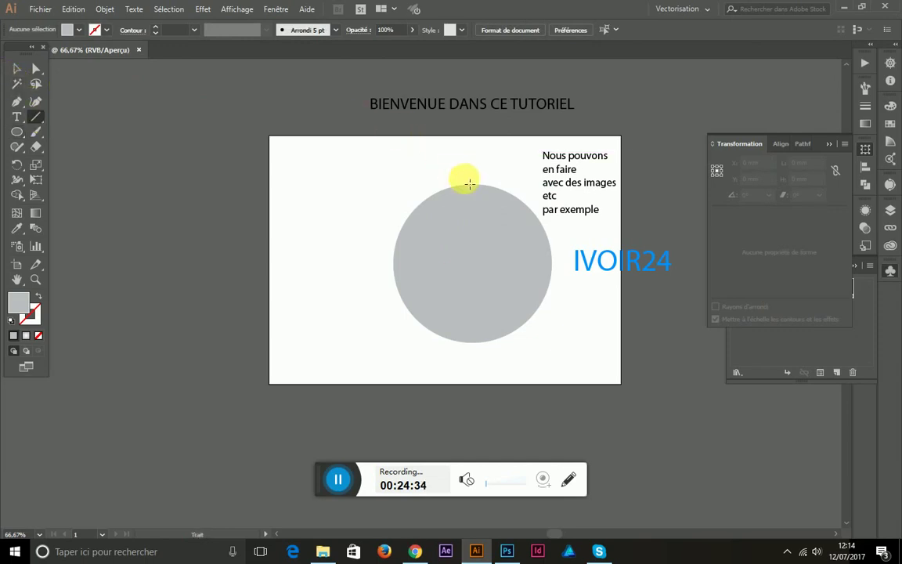
{"action": "left_click_drag", "start_coordinate": [476, 167], "coordinate": [477, 350]}
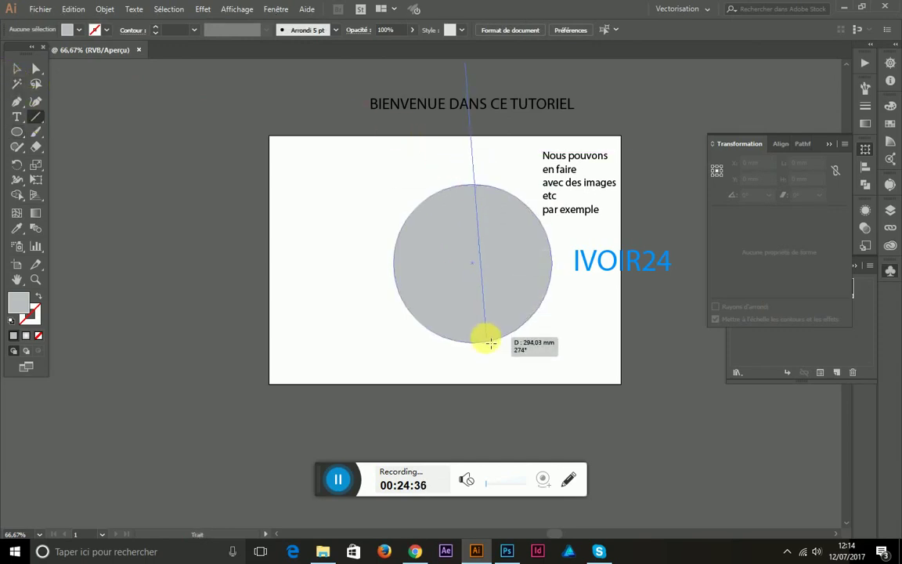
{"action": "left_click_drag", "start_coordinate": [472, 342], "coordinate": [472, 342]}
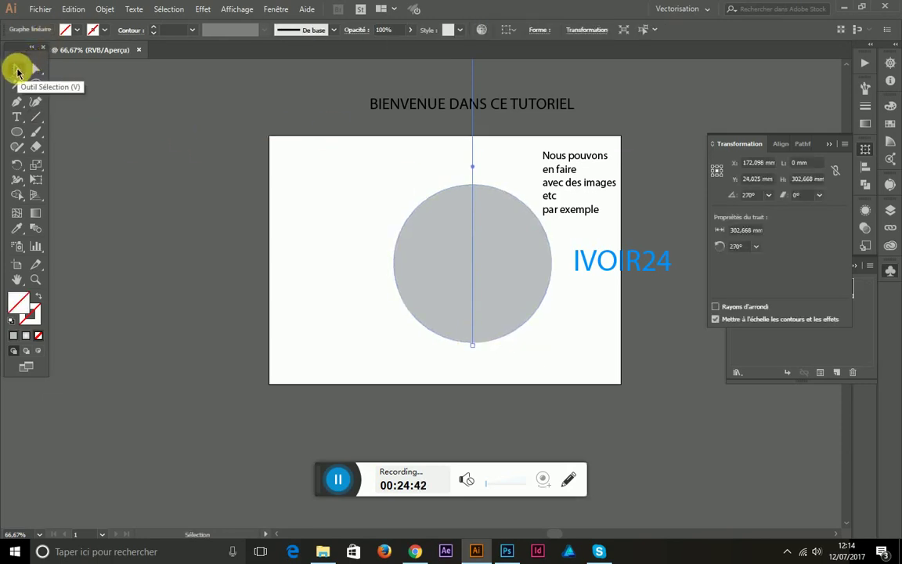
{"action": "left_click", "coordinate": [17, 71]}
Step: Split the circle with Diviser les objets inférieurs, delete its left half, and select the right half
{"action": "left_click", "coordinate": [72, 9]}
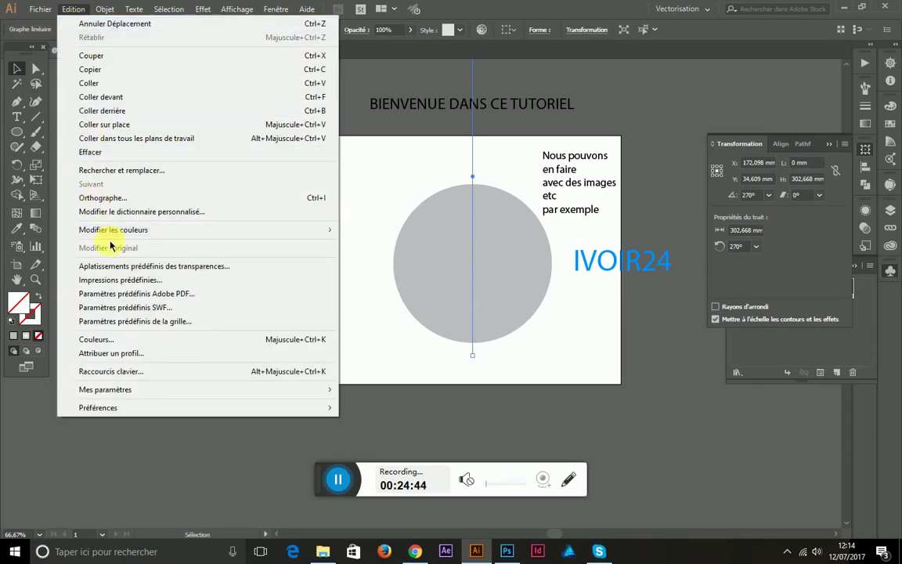
{"action": "mouse_move", "coordinate": [122, 279]}
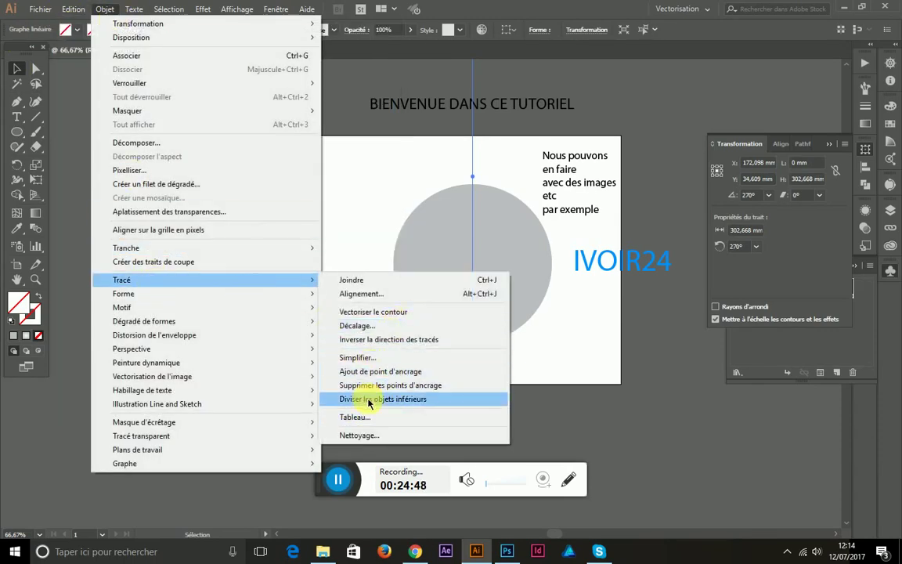
{"action": "left_click", "coordinate": [388, 399]}
{"action": "left_click", "coordinate": [98, 101]}
{"action": "left_click", "coordinate": [484, 238]}
{"action": "double_click", "coordinate": [442, 233]}
{"action": "key", "text": "Delete"}
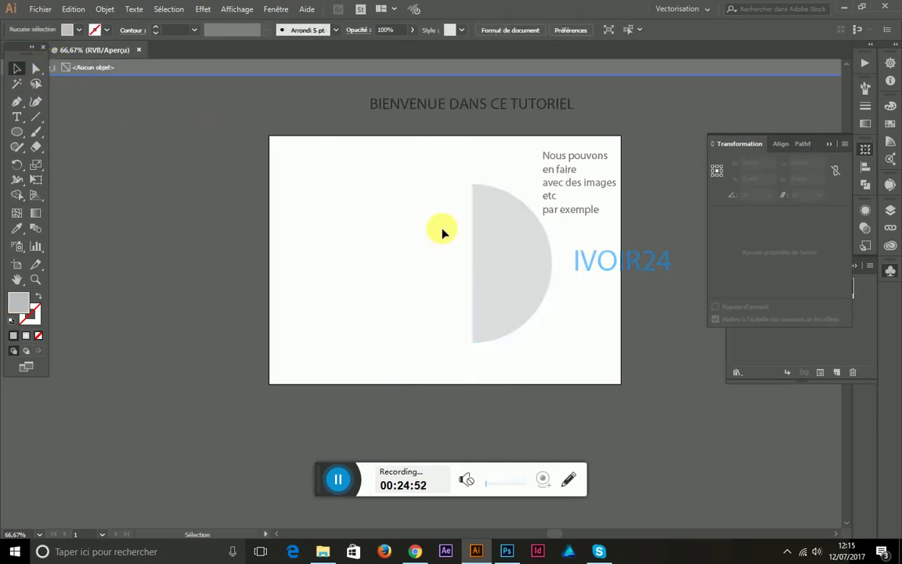
{"action": "key", "text": "Escape"}
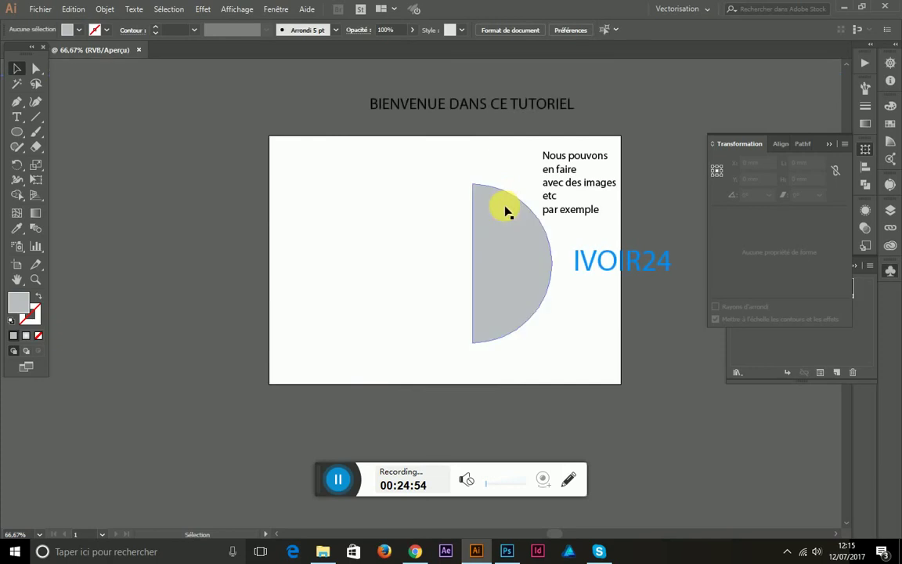
{"action": "left_click_drag", "start_coordinate": [454, 176], "coordinate": [523, 277]}
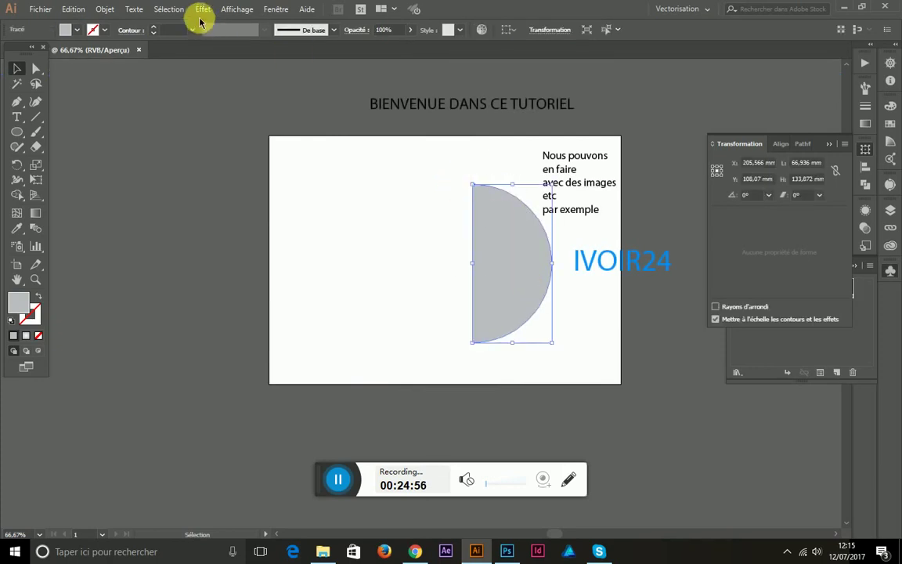
Step: Revolve the half-disc into a 3D sphere with shading hidden, and map Nouveau symbole 1 onto it
{"action": "left_click", "coordinate": [202, 8]}
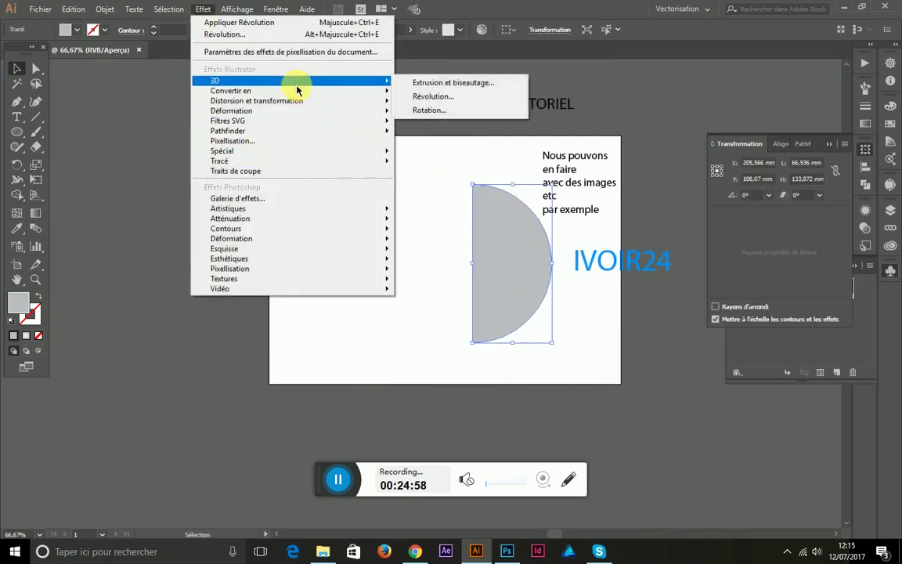
{"action": "left_click", "coordinate": [435, 97]}
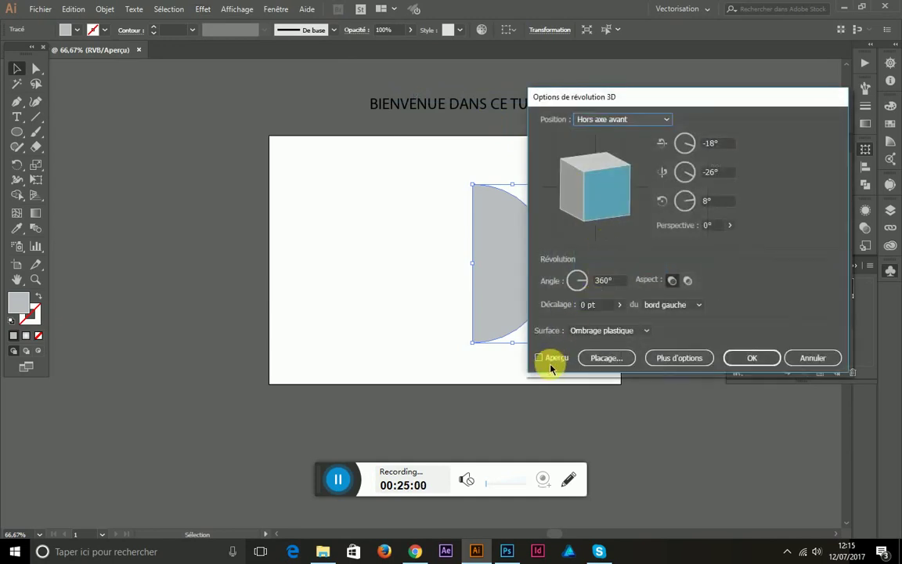
{"action": "left_click", "coordinate": [552, 357]}
{"action": "left_click", "coordinate": [603, 357]}
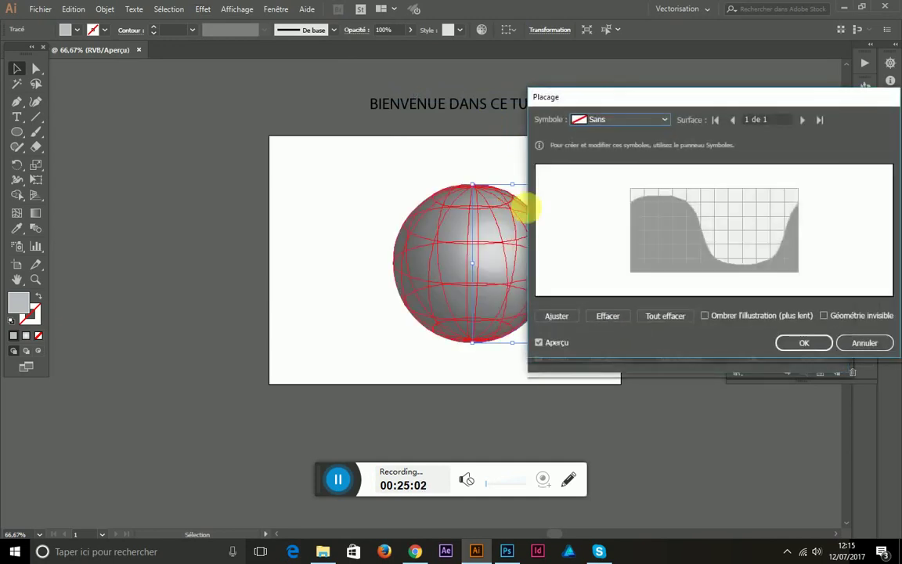
{"action": "left_click", "coordinate": [833, 316]}
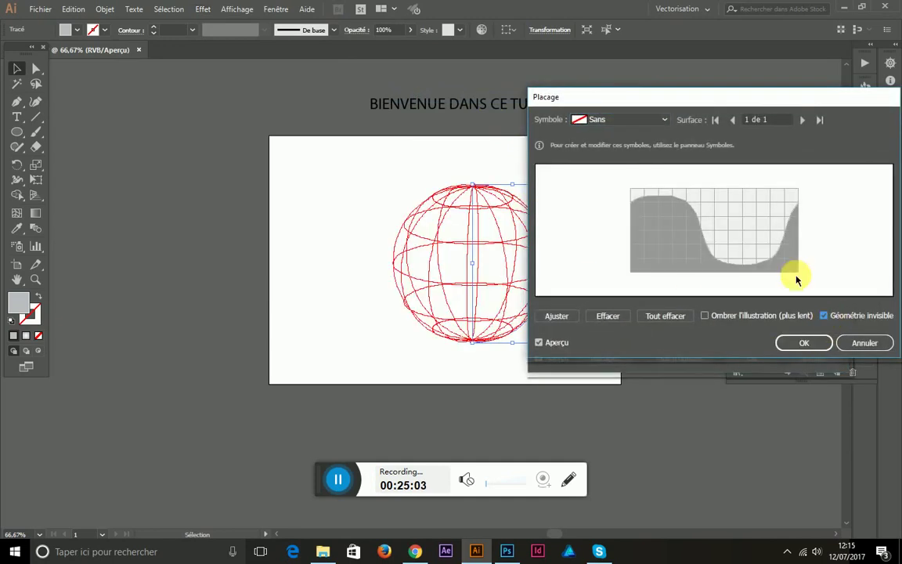
{"action": "left_click", "coordinate": [634, 119]}
{"action": "left_click", "coordinate": [613, 217]}
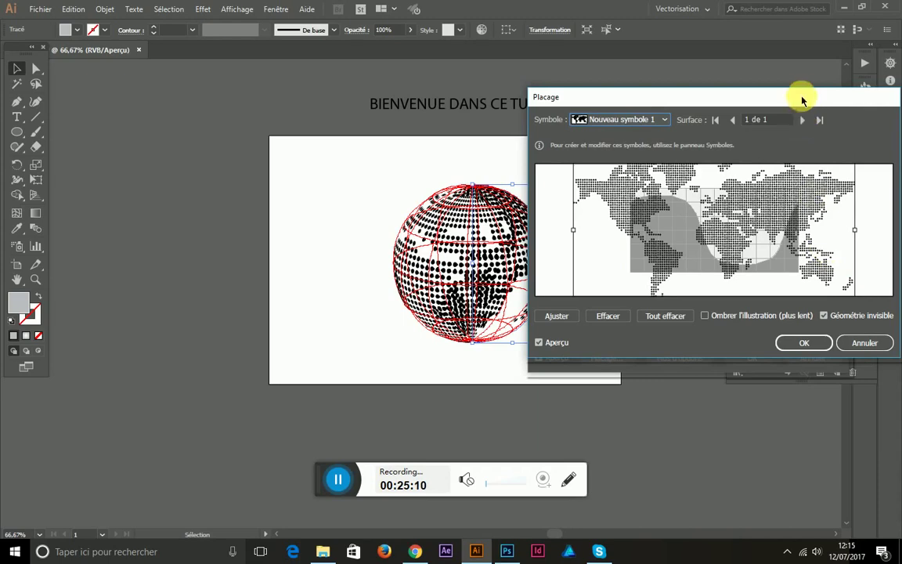
Step: Position and resize the world map on the sphere, confirm both dialogs, and reselect the globe
{"action": "left_click_drag", "start_coordinate": [800, 100], "coordinate": [334, 90]}
{"action": "left_click_drag", "start_coordinate": [423, 193], "coordinate": [385, 270]}
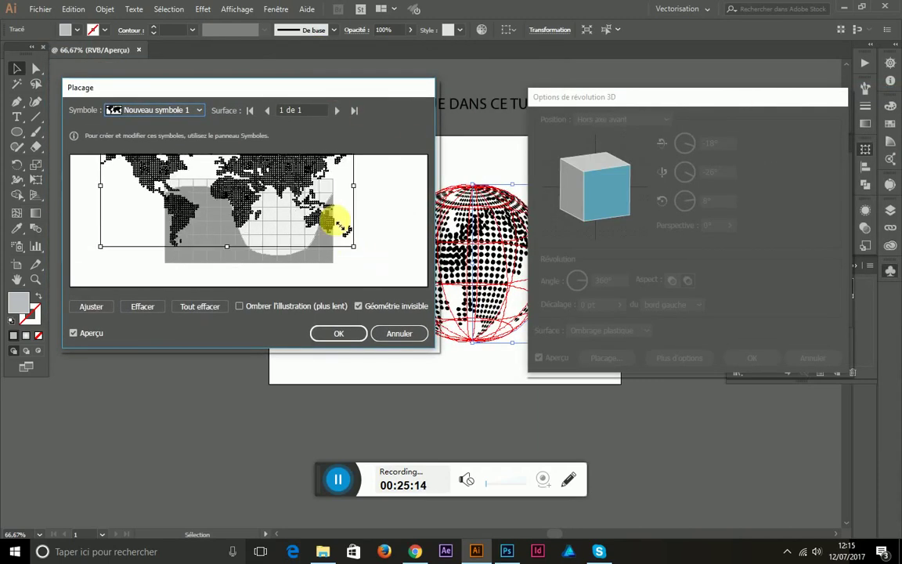
{"action": "left_click_drag", "start_coordinate": [384, 269], "coordinate": [358, 265]}
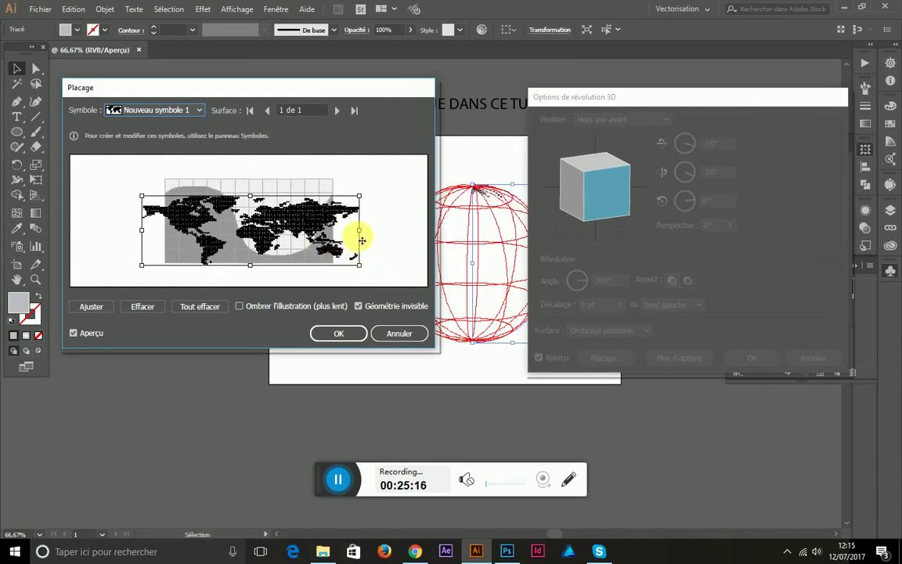
{"action": "left_click_drag", "start_coordinate": [359, 230], "coordinate": [324, 230]}
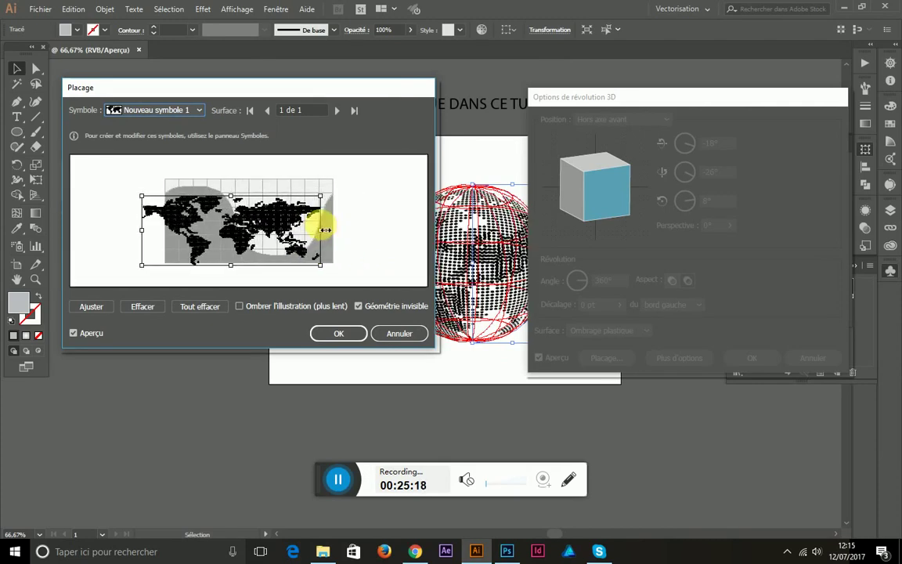
{"action": "mouse_move", "coordinate": [317, 229]}
{"action": "left_mouse_down"}
{"action": "mouse_move", "coordinate": [265, 227]}
{"action": "mouse_move", "coordinate": [310, 206]}
{"action": "left_mouse_up"}
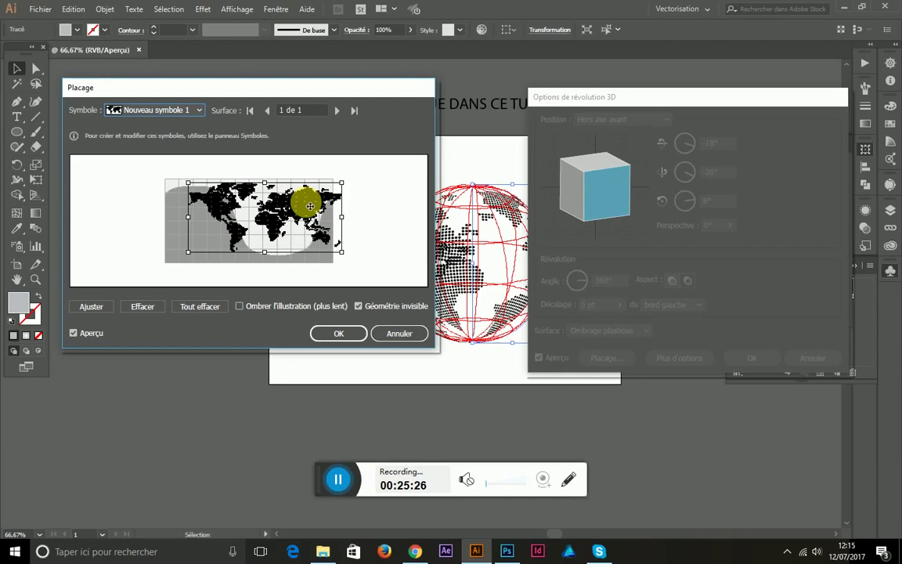
{"action": "left_click_drag", "start_coordinate": [294, 206], "coordinate": [302, 204]}
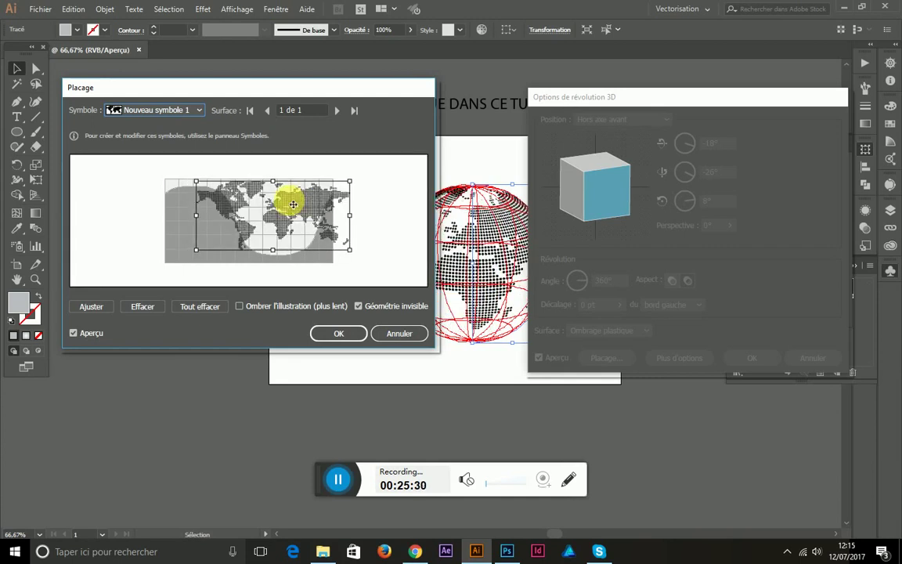
{"action": "left_click_drag", "start_coordinate": [292, 205], "coordinate": [292, 201]}
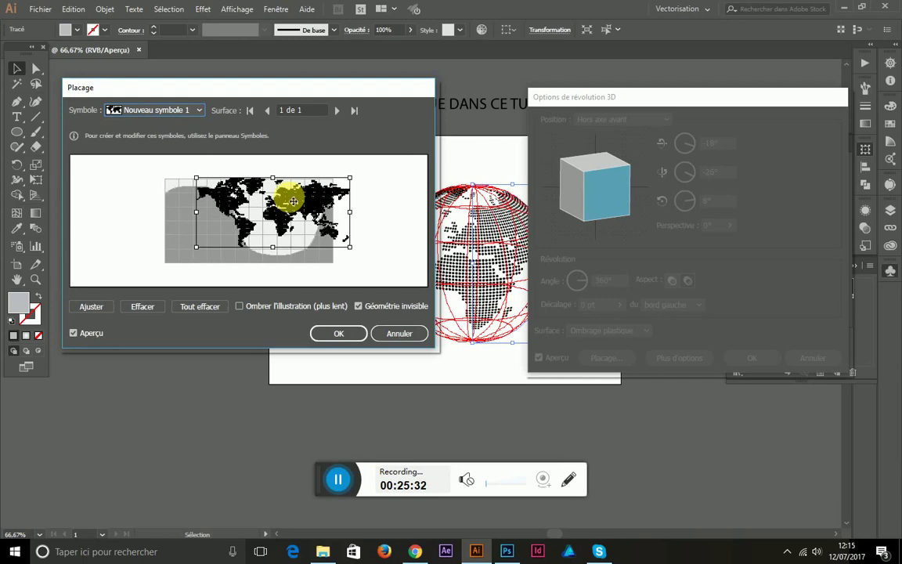
{"action": "left_click", "coordinate": [339, 332]}
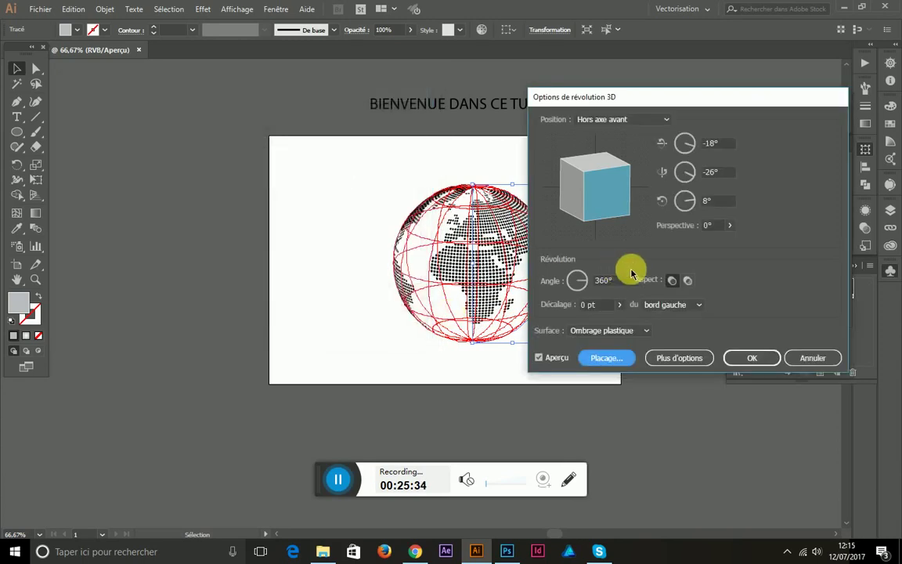
{"action": "left_click", "coordinate": [749, 359]}
{"action": "left_click_drag", "start_coordinate": [362, 141], "coordinate": [529, 359]}
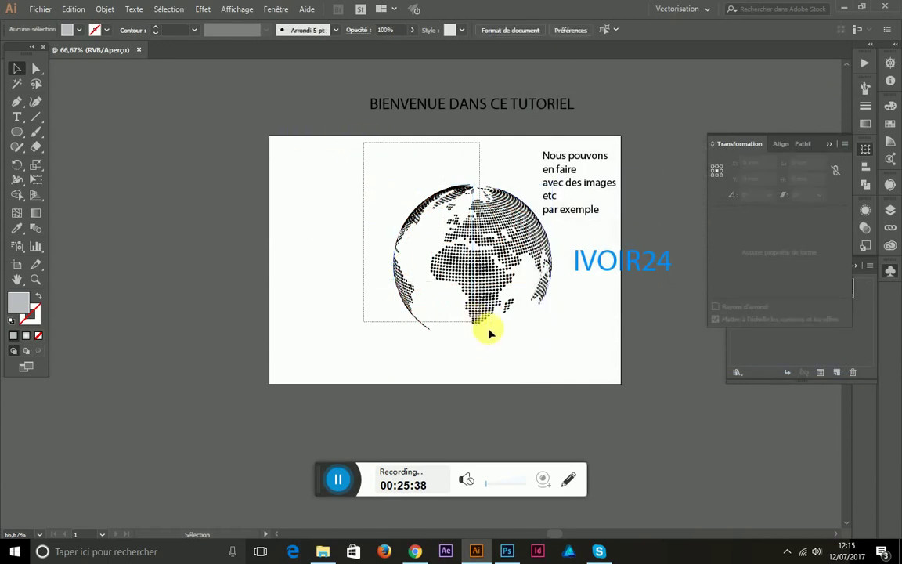
Step: Nudge the globe left, expand it with Décomposer l'aspect, and ungroup it twice
{"action": "left_click_drag", "start_coordinate": [490, 199], "coordinate": [469, 206]}
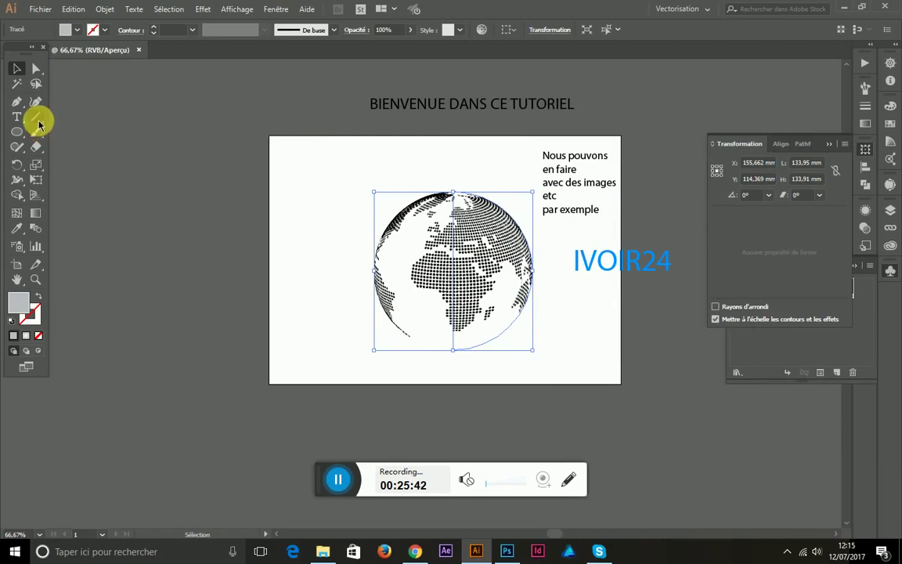
{"action": "left_click", "coordinate": [105, 9]}
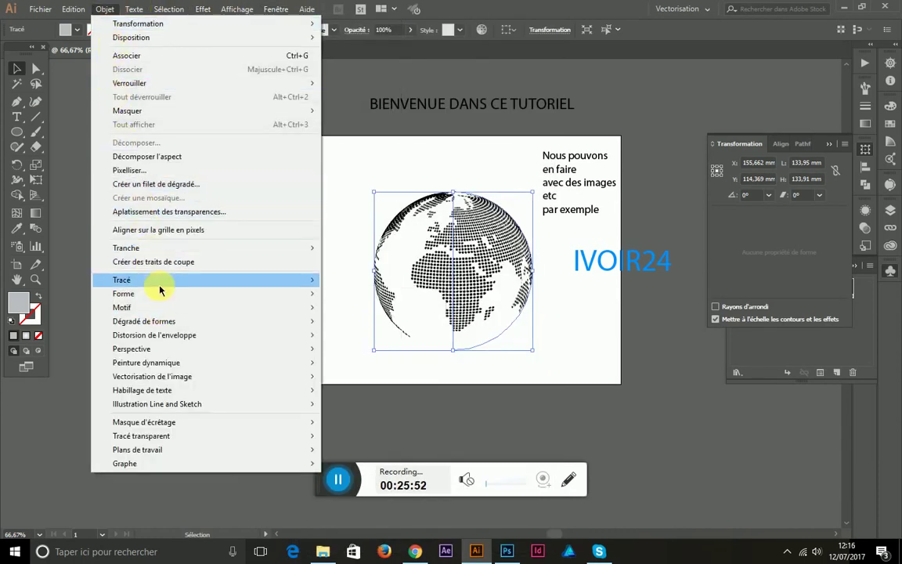
{"action": "left_click", "coordinate": [148, 157]}
{"action": "right_click", "coordinate": [439, 283]}
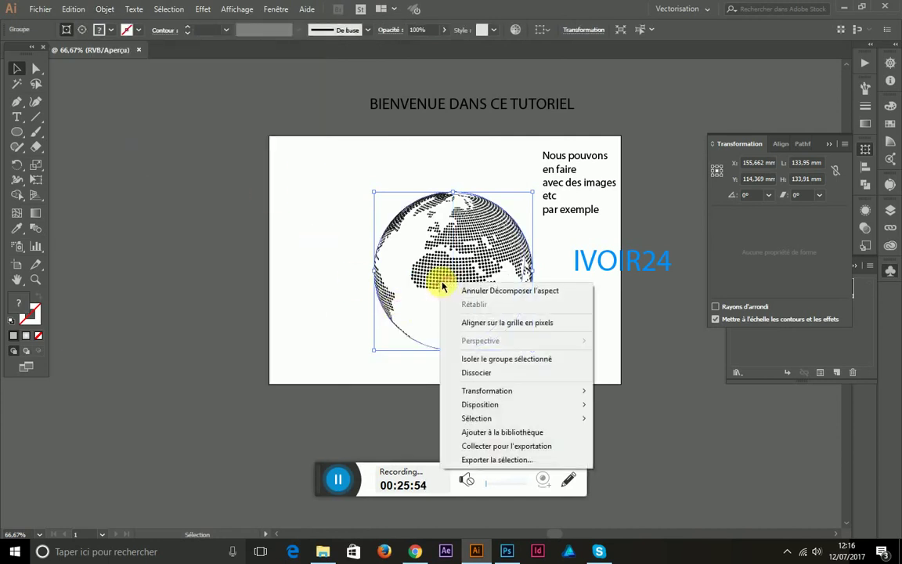
{"action": "left_click", "coordinate": [470, 373]}
{"action": "right_click", "coordinate": [446, 247]}
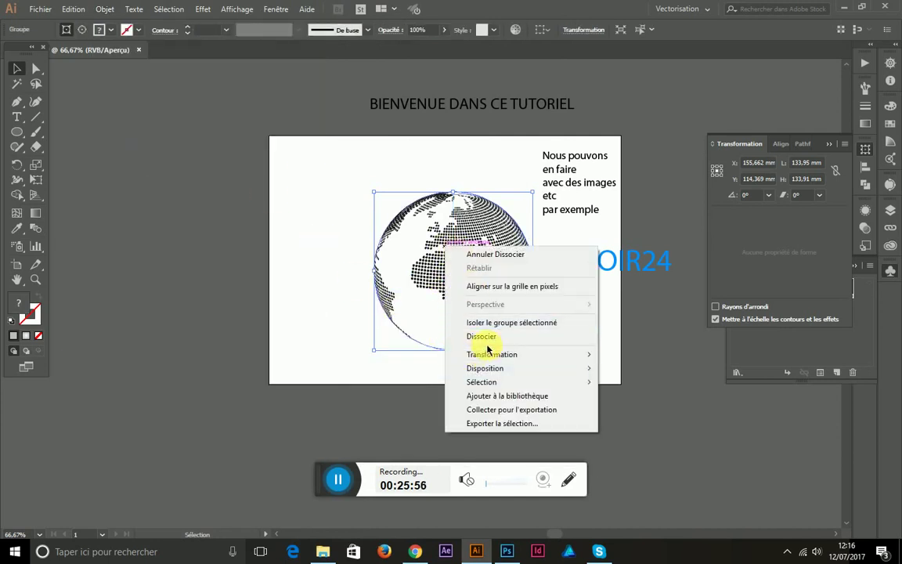
{"action": "left_click", "coordinate": [473, 337]}
Step: Enter the globe group to inspect its outer circle path, then exit isolation mode
{"action": "right_click", "coordinate": [448, 245]}
{"action": "left_click", "coordinate": [381, 135]}
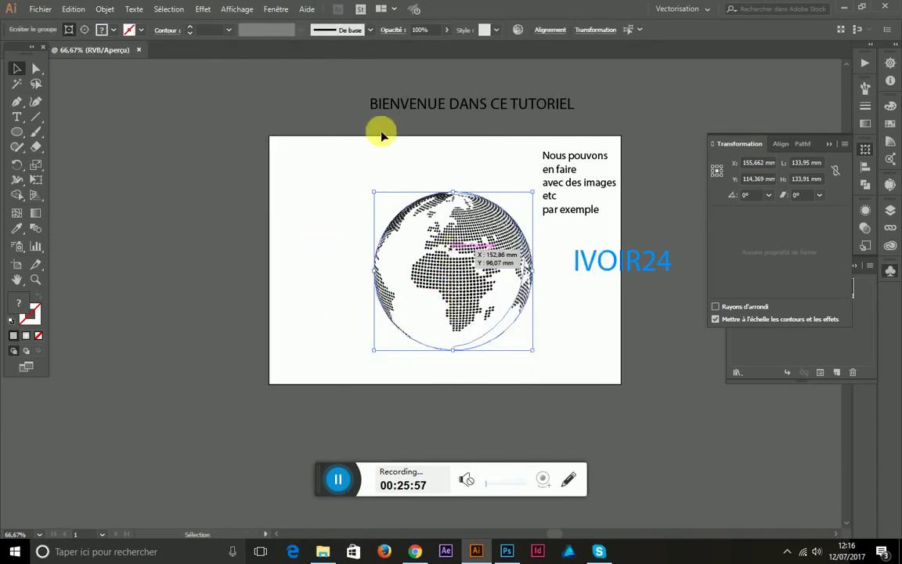
{"action": "double_click", "coordinate": [431, 346]}
{"action": "left_click", "coordinate": [431, 349]}
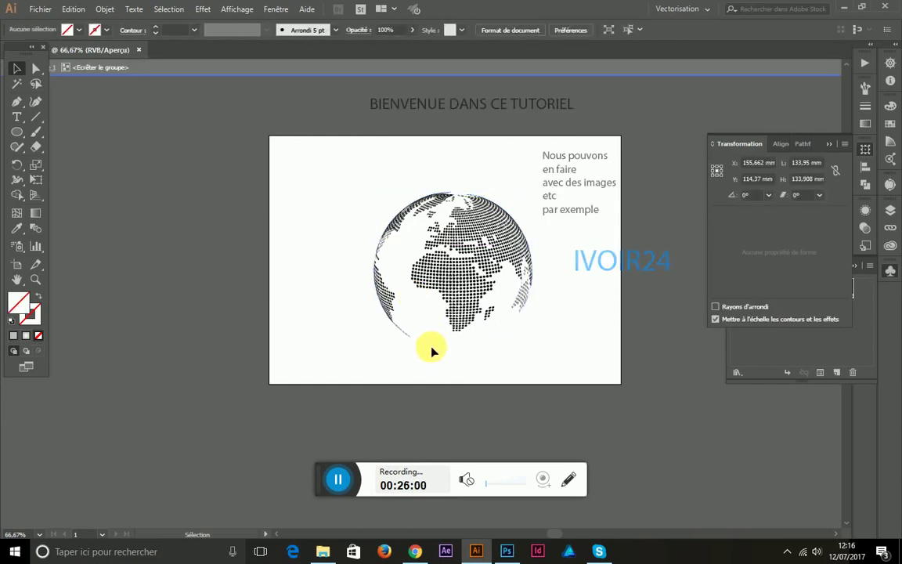
{"action": "left_click", "coordinate": [432, 349]}
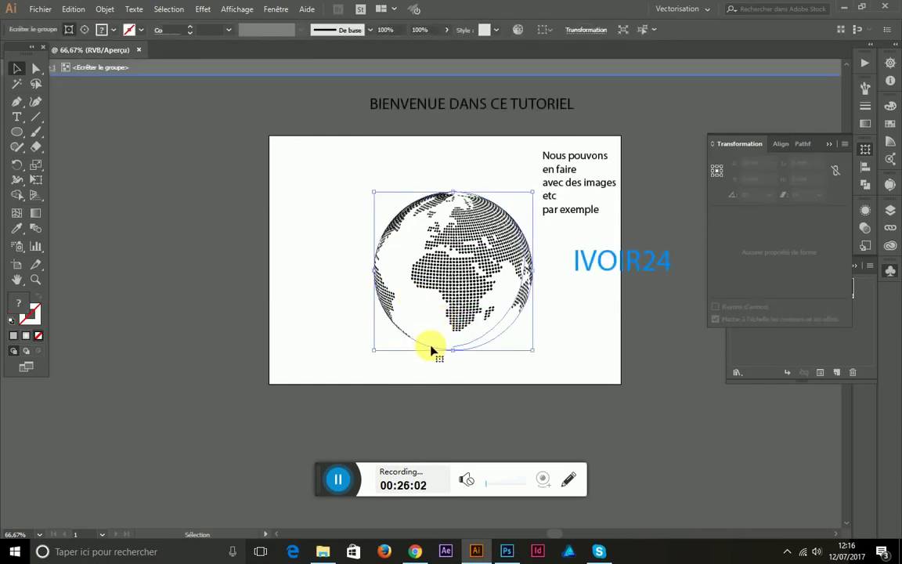
{"action": "left_click", "coordinate": [377, 147]}
{"action": "double_click", "coordinate": [371, 162]}
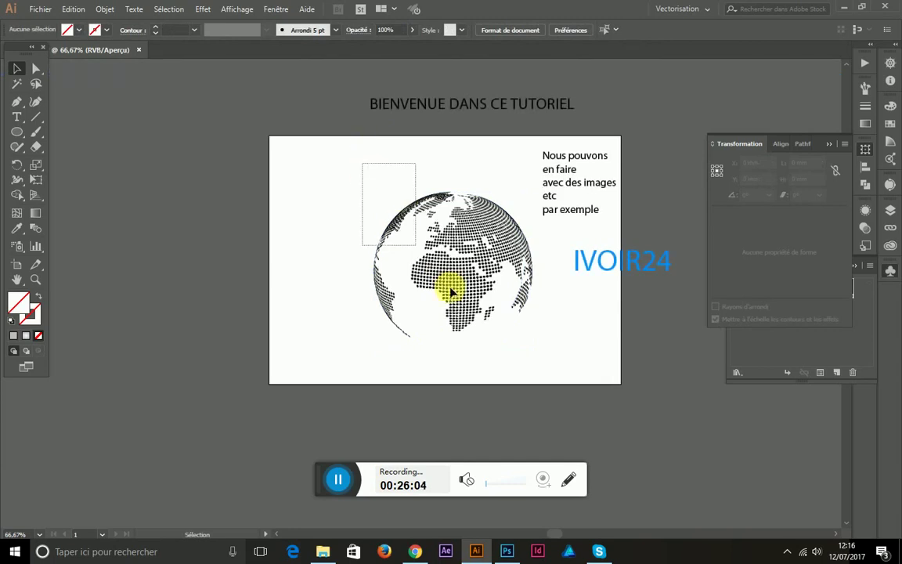
Step: Apply a context-menu command to the whole globe, then deselect it
{"action": "left_click_drag", "start_coordinate": [451, 292], "coordinate": [532, 371]}
{"action": "right_click", "coordinate": [432, 267]}
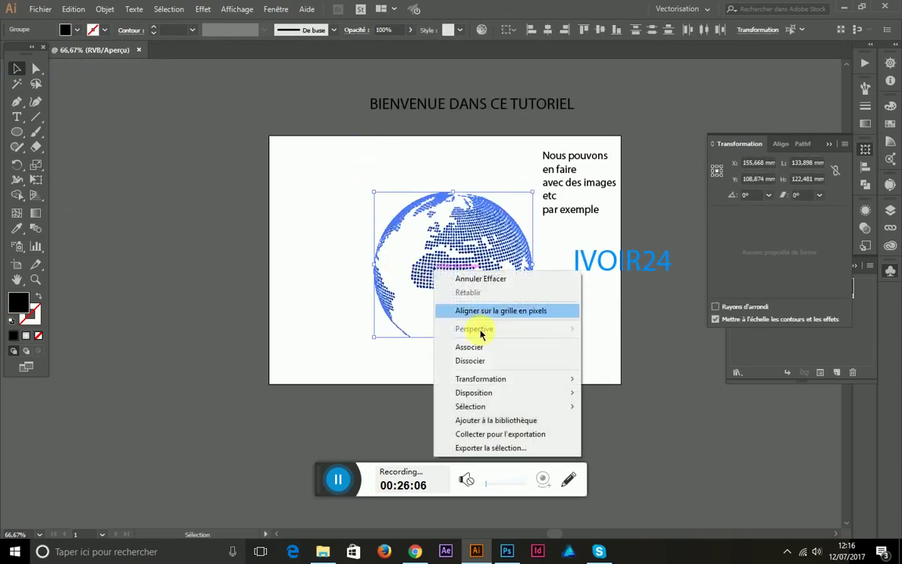
{"action": "left_click", "coordinate": [483, 350]}
{"action": "left_click", "coordinate": [18, 69]}
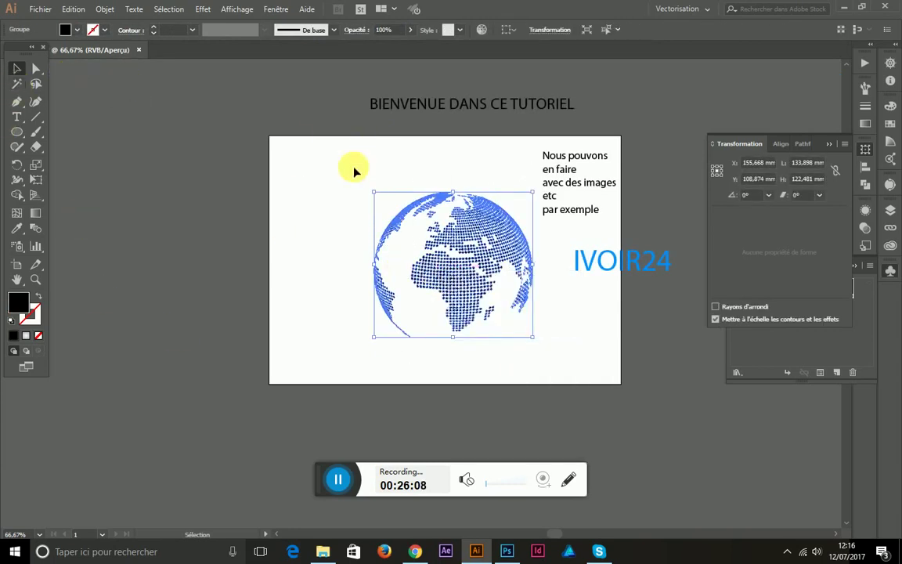
{"action": "left_click", "coordinate": [203, 103]}
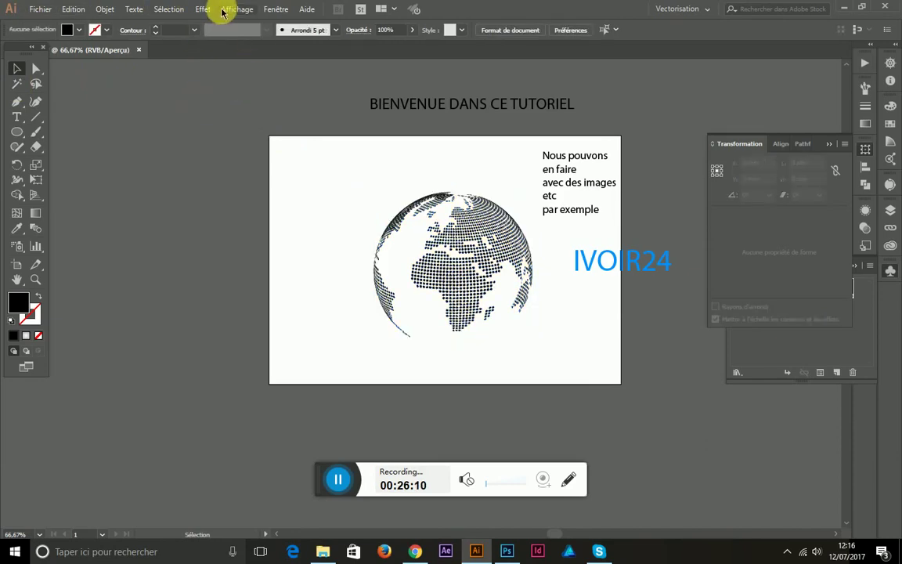
Step: Show the rulers, place a horizontal guide across the globe's middle, and lock the guides
{"action": "left_click", "coordinate": [237, 9]}
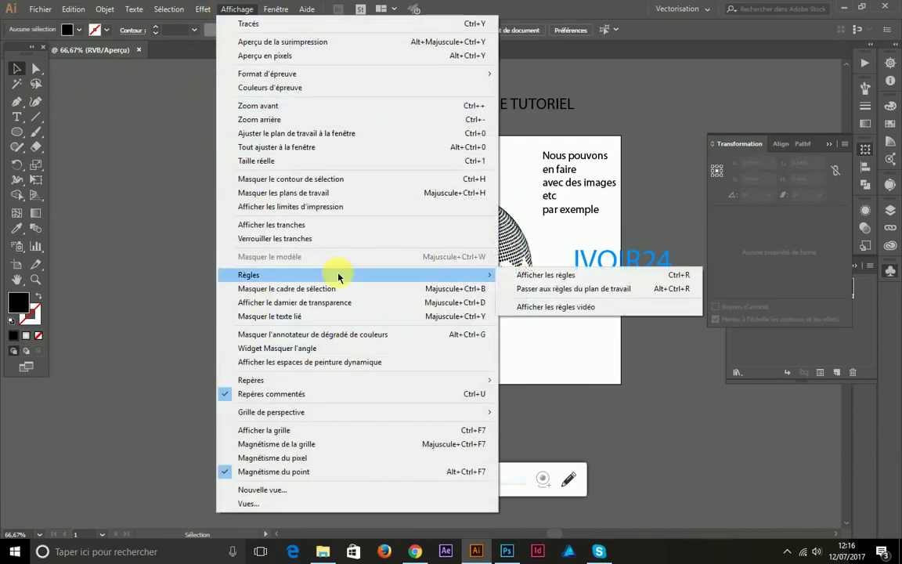
{"action": "mouse_move", "coordinate": [248, 275]}
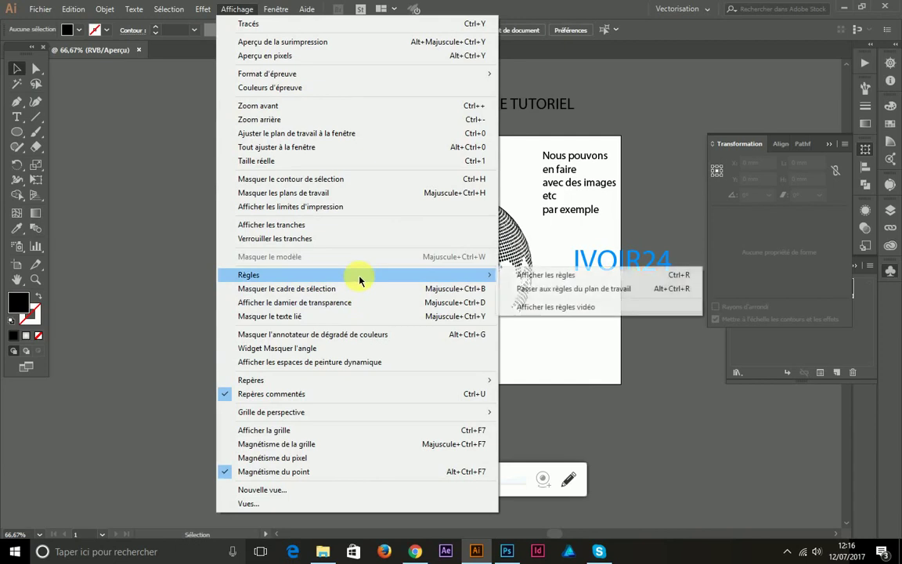
{"action": "left_click", "coordinate": [548, 275]}
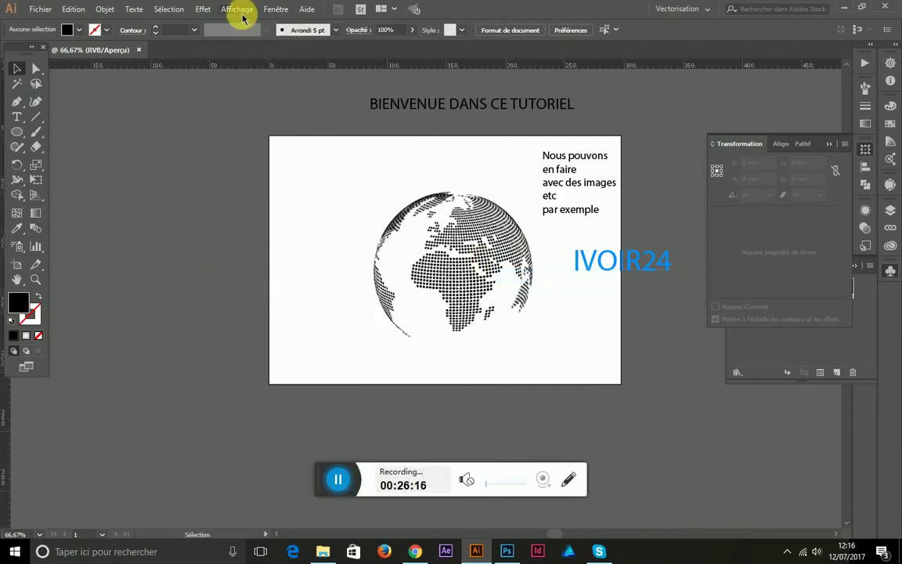
{"action": "mouse_move", "coordinate": [4, 407]}
{"action": "left_mouse_down"}
{"action": "mouse_move", "coordinate": [336, 402]}
{"action": "mouse_move", "coordinate": [96, 394]}
{"action": "mouse_move", "coordinate": [4, 419]}
{"action": "left_mouse_up"}
{"action": "left_click_drag", "start_coordinate": [470, 65], "coordinate": [492, 291]}
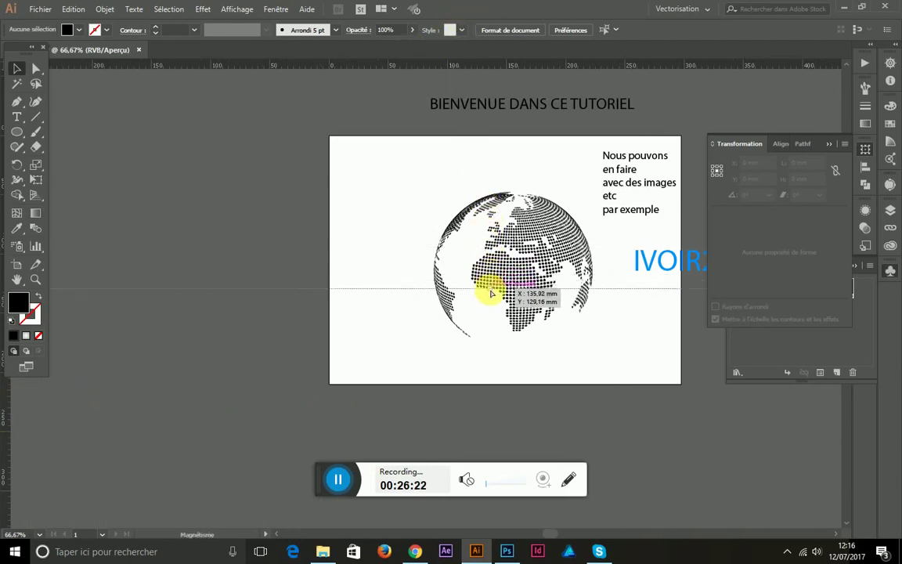
{"action": "left_click_drag", "start_coordinate": [492, 293], "coordinate": [492, 277]}
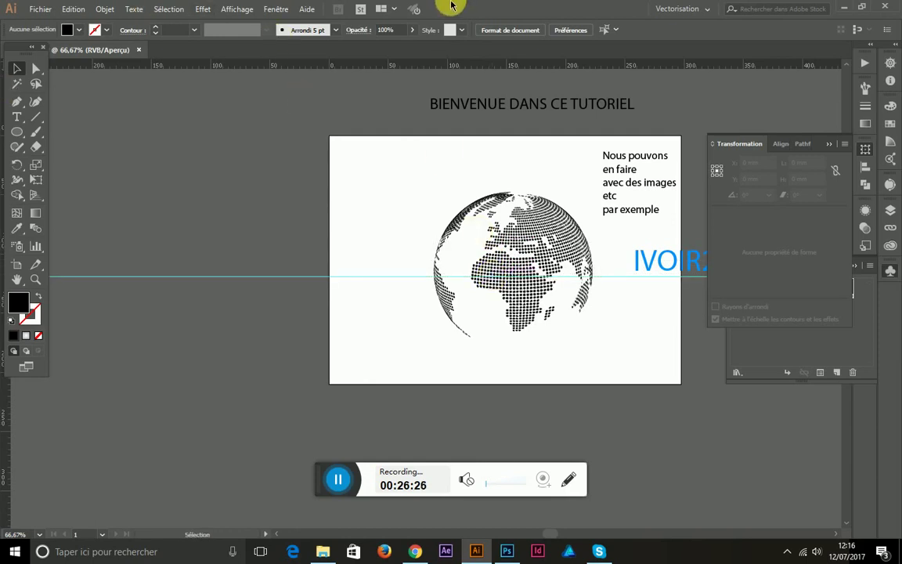
{"action": "left_click", "coordinate": [273, 7]}
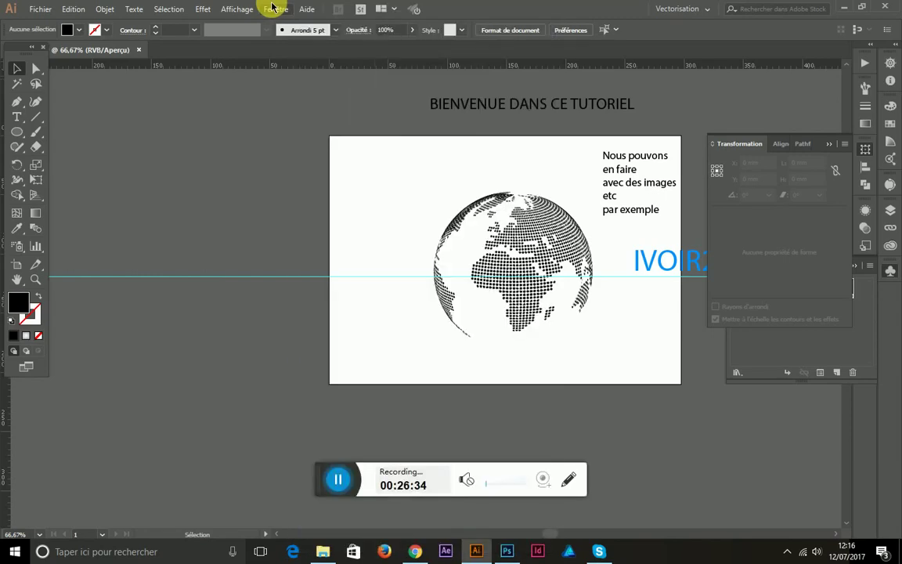
{"action": "left_click", "coordinate": [270, 10]}
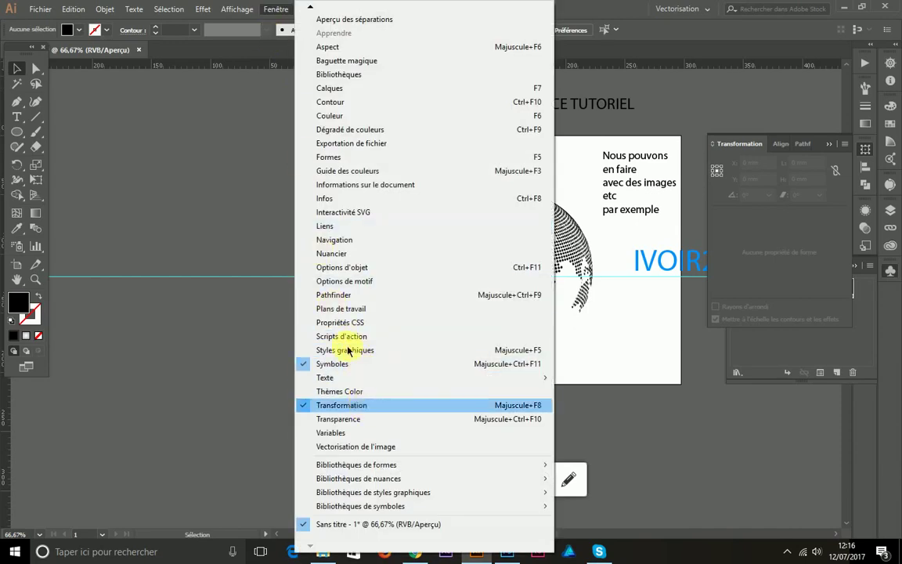
{"action": "mouse_move", "coordinate": [248, 275]}
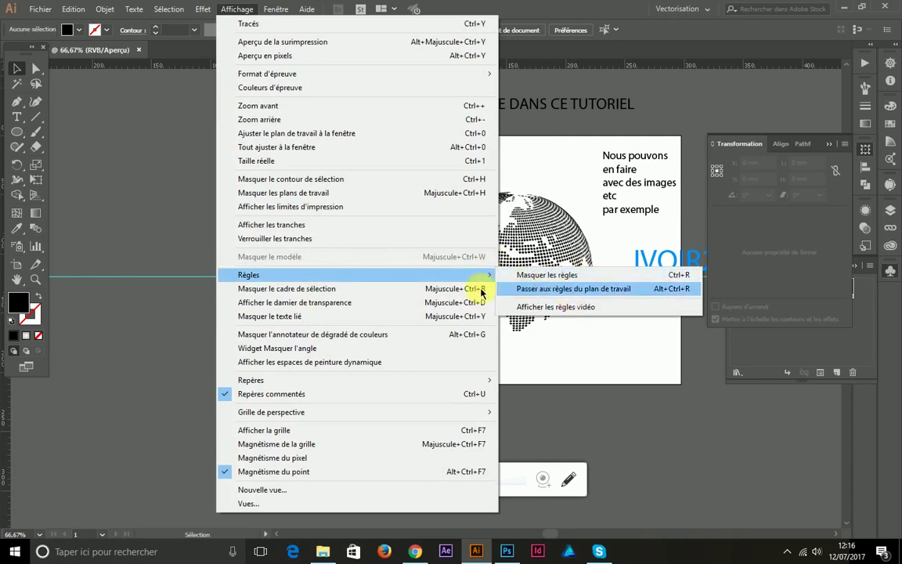
{"action": "left_click", "coordinate": [552, 391]}
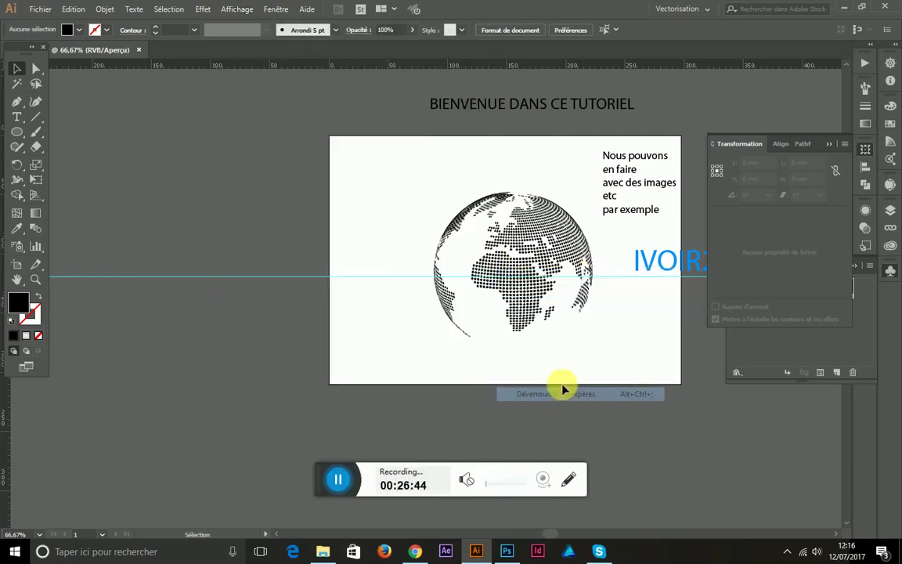
{"action": "left_click_drag", "start_coordinate": [414, 185], "coordinate": [598, 370]}
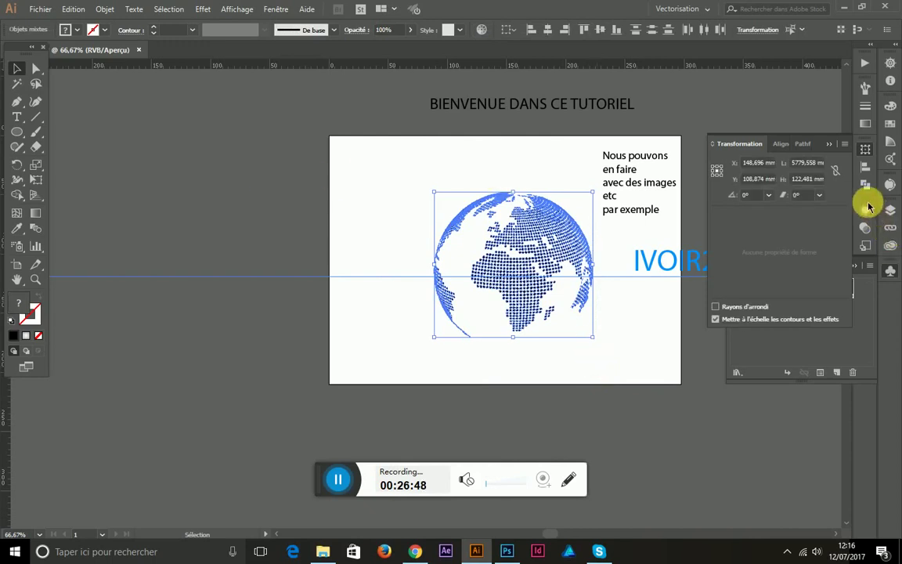
Step: Merge the globe's selected shapes into one with the Pathfinder panel
{"action": "left_click", "coordinate": [890, 209]}
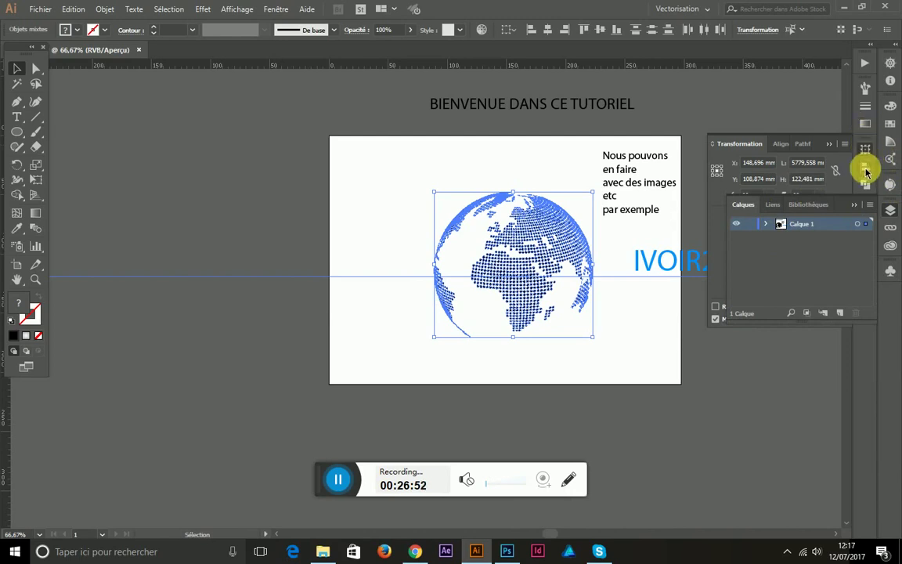
{"action": "left_click", "coordinate": [865, 183]}
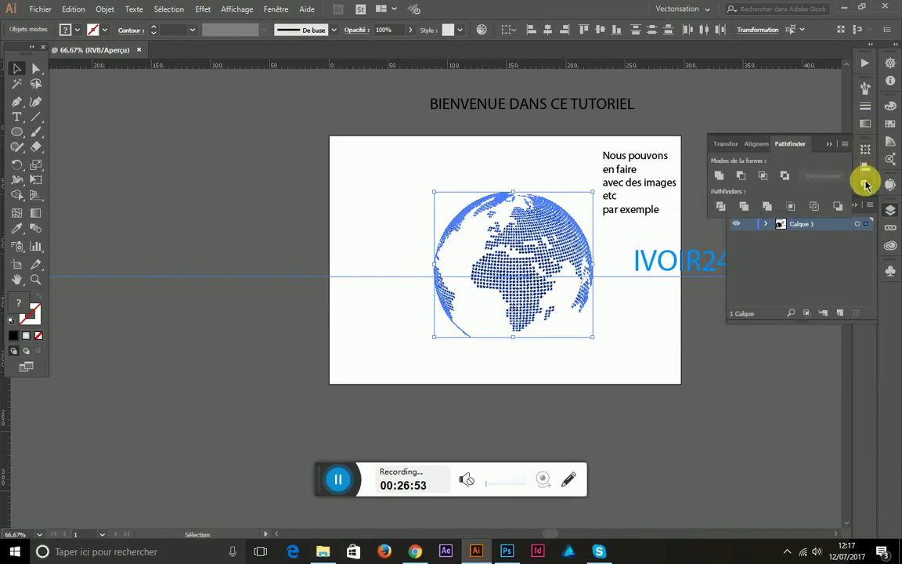
{"action": "left_click", "coordinate": [720, 206]}
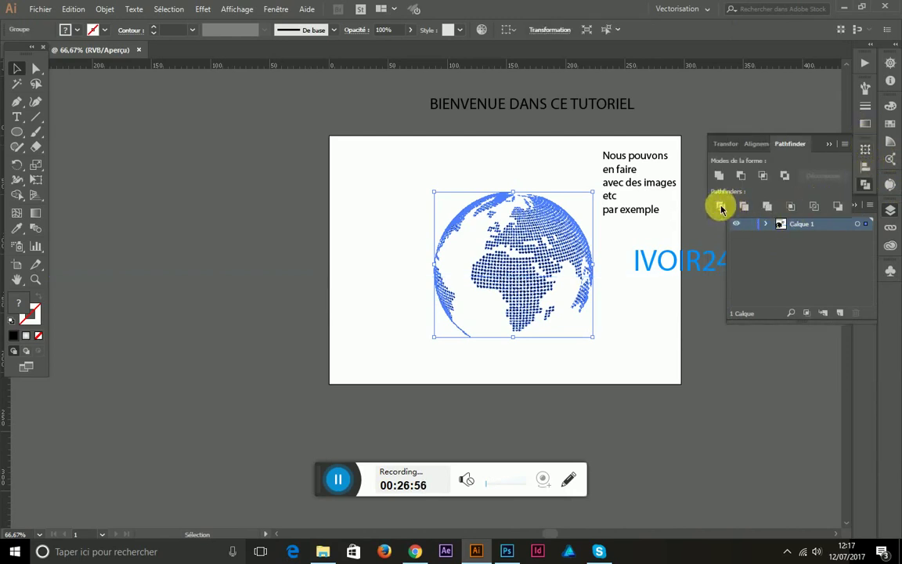
{"action": "left_click", "coordinate": [625, 335]}
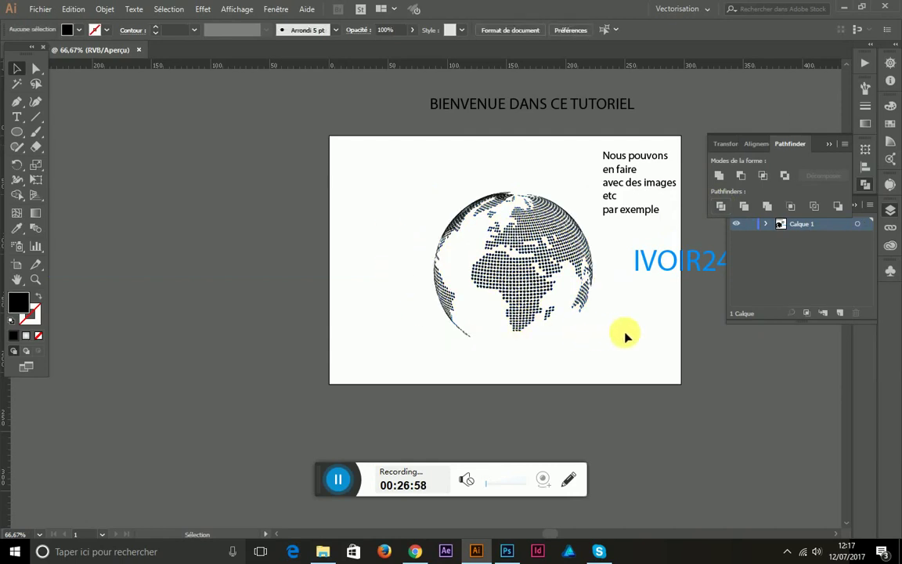
{"action": "left_click_drag", "start_coordinate": [649, 318], "coordinate": [371, 298]}
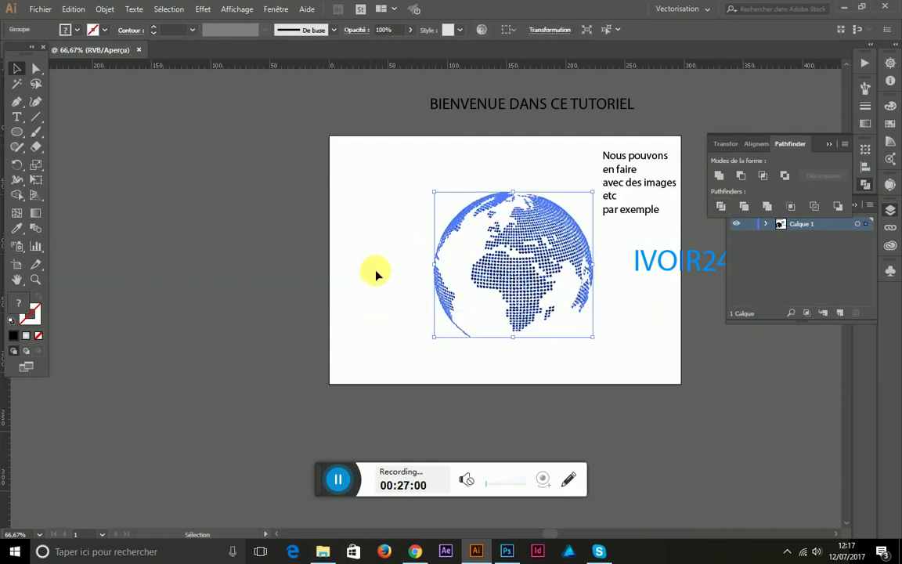
{"action": "left_click_drag", "start_coordinate": [389, 237], "coordinate": [608, 378]}
{"action": "left_click", "coordinate": [385, 185]}
Step: Select the globe alone and cut across it from its left edge with the Knife tool
{"action": "left_click_drag", "start_coordinate": [386, 183], "coordinate": [607, 343]}
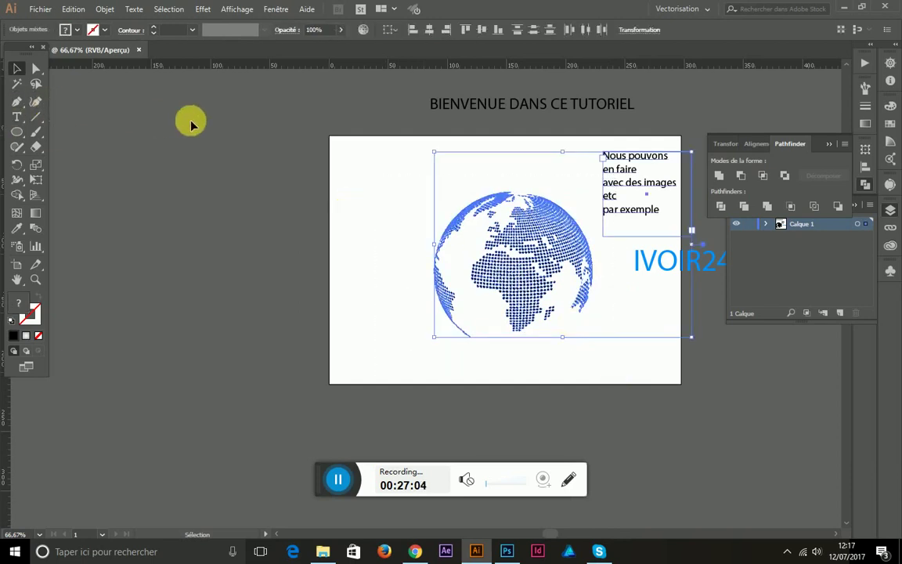
{"action": "left_click", "coordinate": [391, 222]}
{"action": "left_click", "coordinate": [456, 227]}
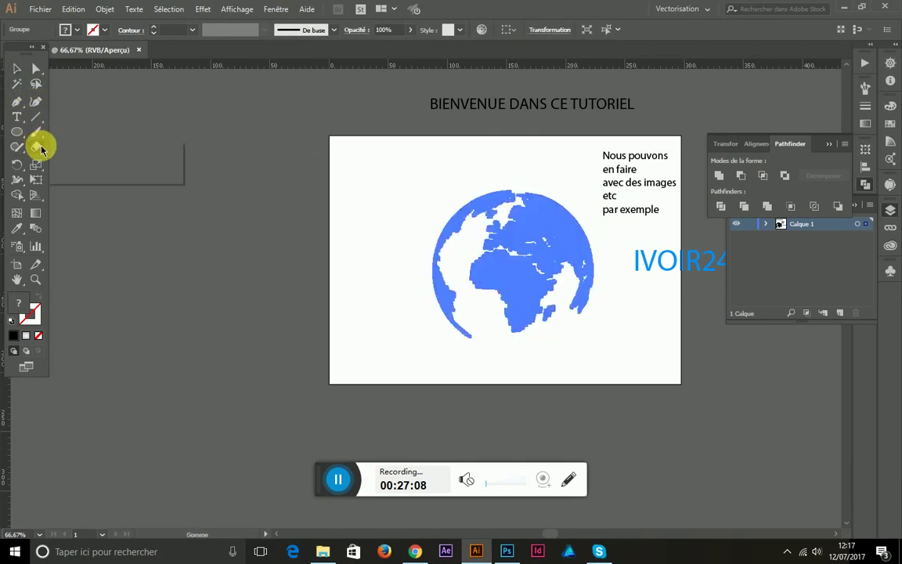
{"action": "left_click_drag", "start_coordinate": [36, 147], "coordinate": [64, 177]}
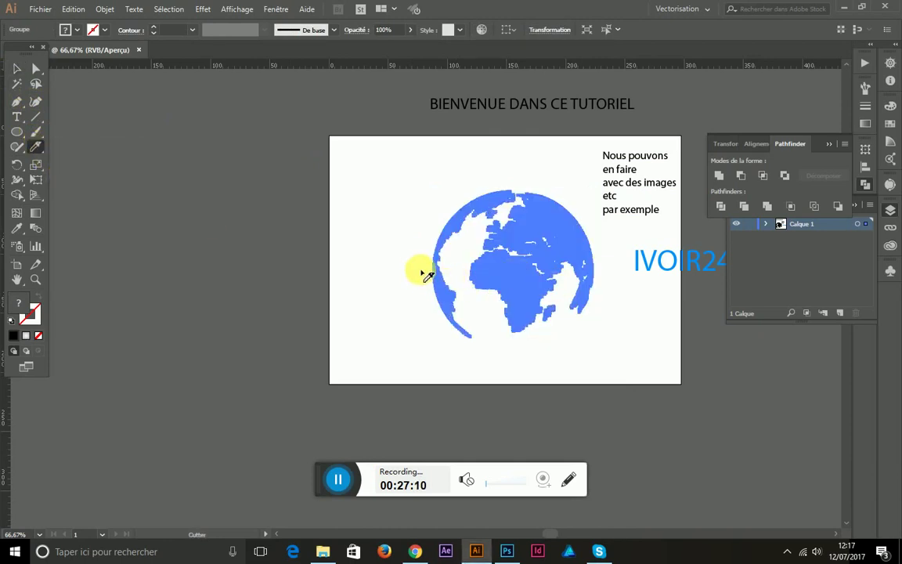
{"action": "left_click_drag", "start_coordinate": [424, 278], "coordinate": [623, 298]}
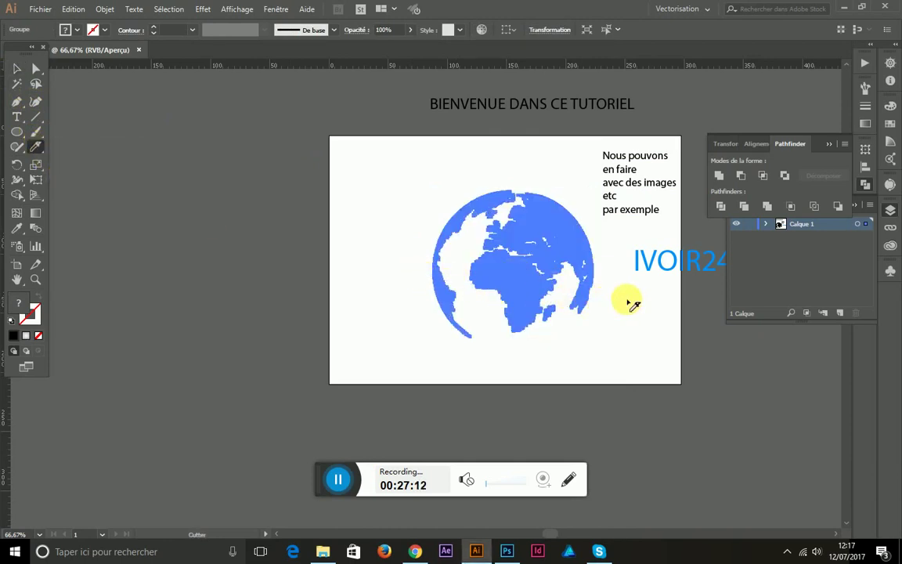
Step: Reselect the globe artwork and the caption with the Selection tool, then clear the selection
{"action": "left_click", "coordinate": [19, 72]}
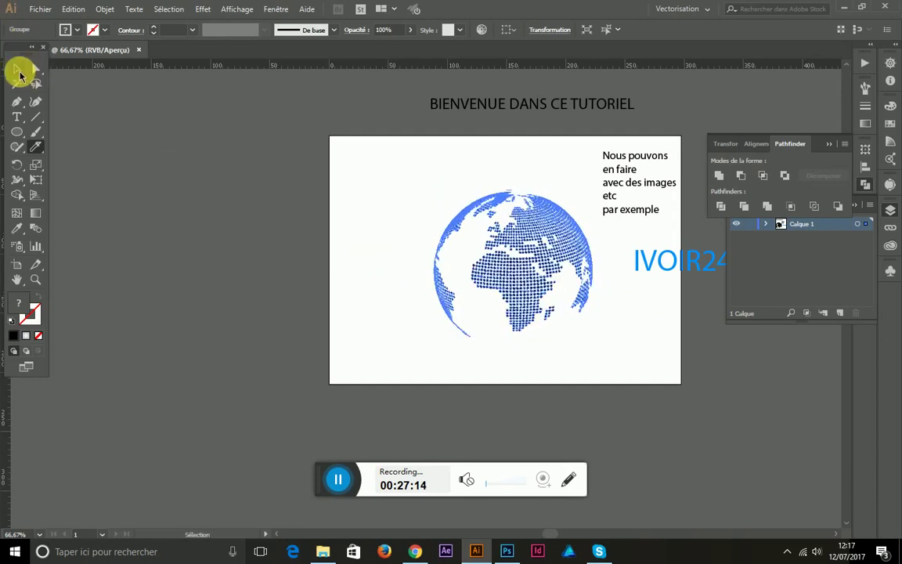
{"action": "left_click", "coordinate": [442, 271]}
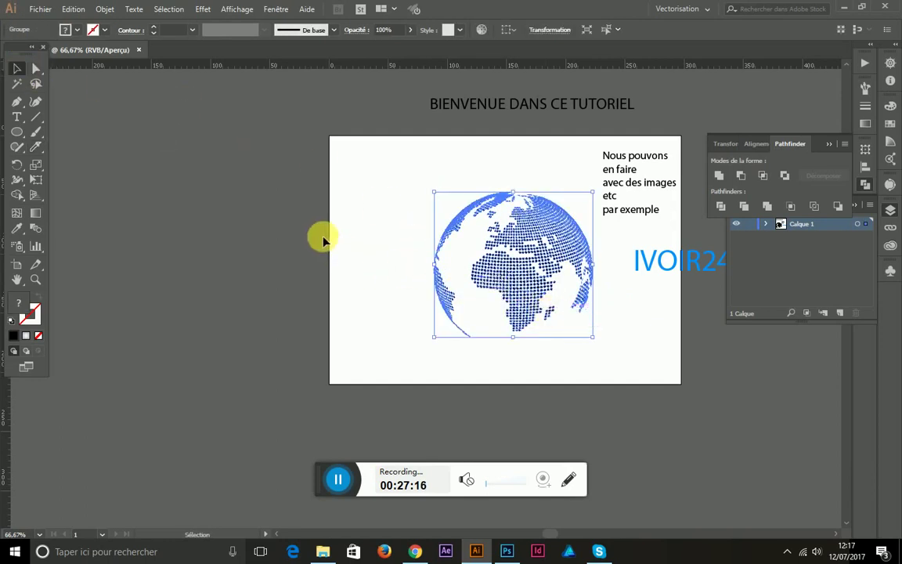
{"action": "left_click", "coordinate": [186, 181]}
{"action": "left_click_drag", "start_coordinate": [353, 190], "coordinate": [624, 348]}
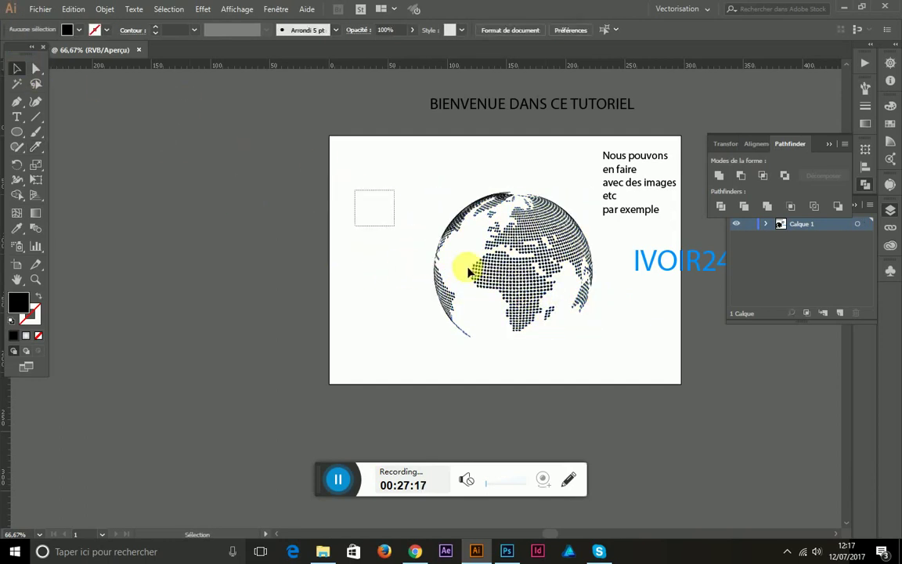
{"action": "left_click", "coordinate": [579, 329]}
{"action": "left_click", "coordinate": [36, 116]}
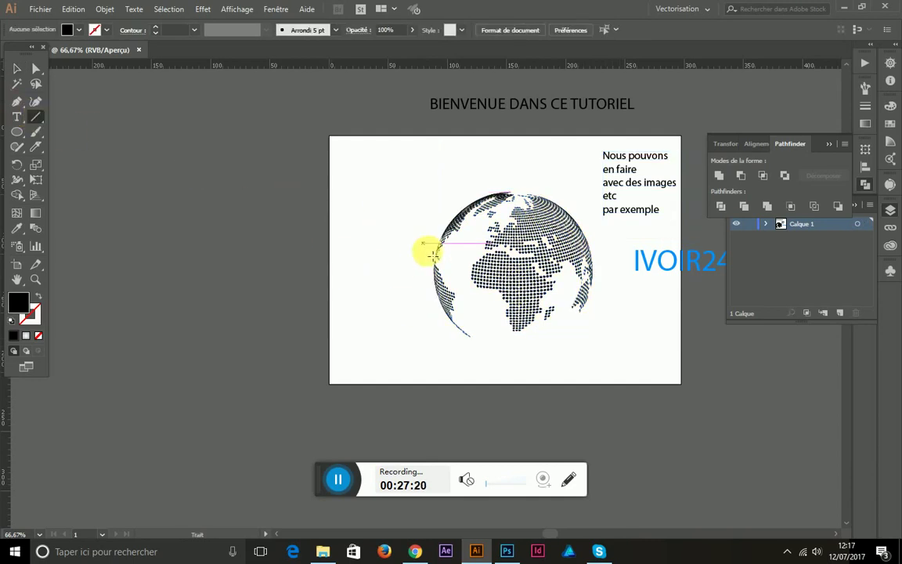
Step: Divide the globe along a horizontal line through its middle and ungroup the pieces
{"action": "left_click_drag", "start_coordinate": [413, 272], "coordinate": [612, 285]}
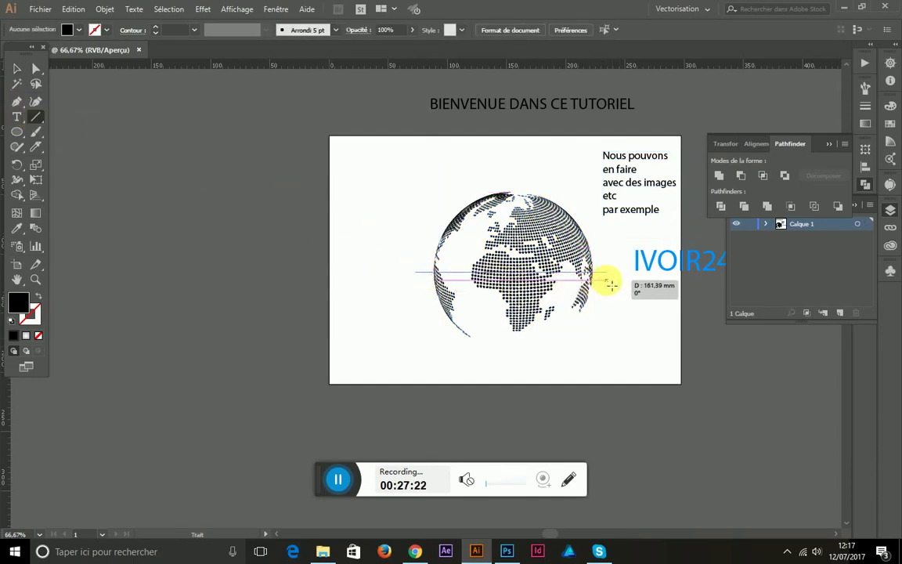
{"action": "left_click", "coordinate": [104, 9]}
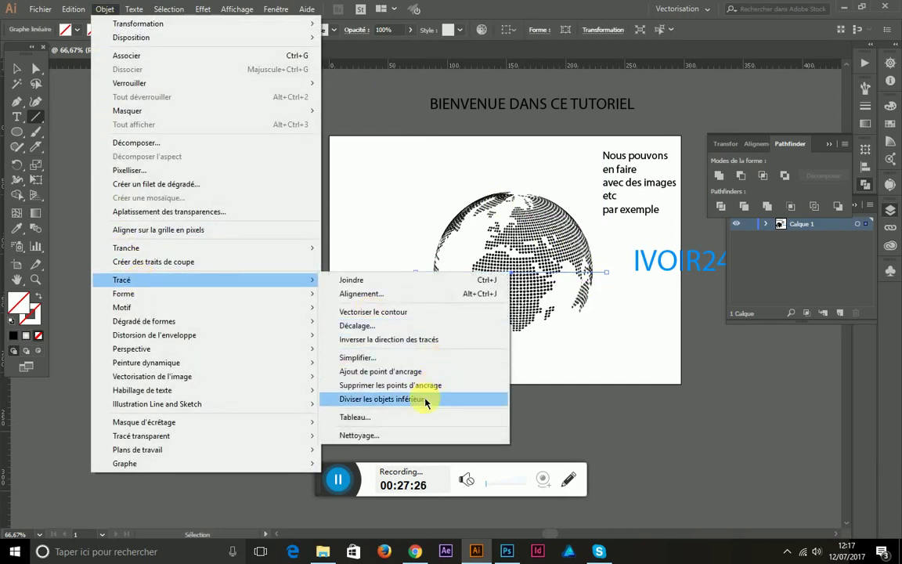
{"action": "mouse_move", "coordinate": [121, 279]}
{"action": "left_click", "coordinate": [425, 456]}
{"action": "left_click", "coordinate": [16, 68]}
{"action": "left_click", "coordinate": [344, 248]}
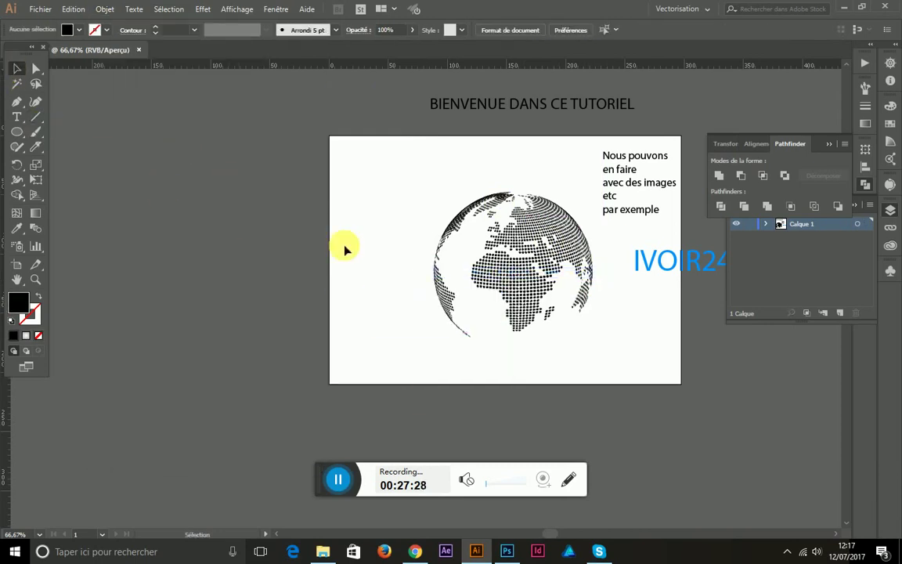
{"action": "mouse_move", "coordinate": [482, 310]}
{"action": "left_mouse_down"}
{"action": "mouse_move", "coordinate": [389, 284]}
{"action": "mouse_move", "coordinate": [578, 302]}
{"action": "left_mouse_up"}
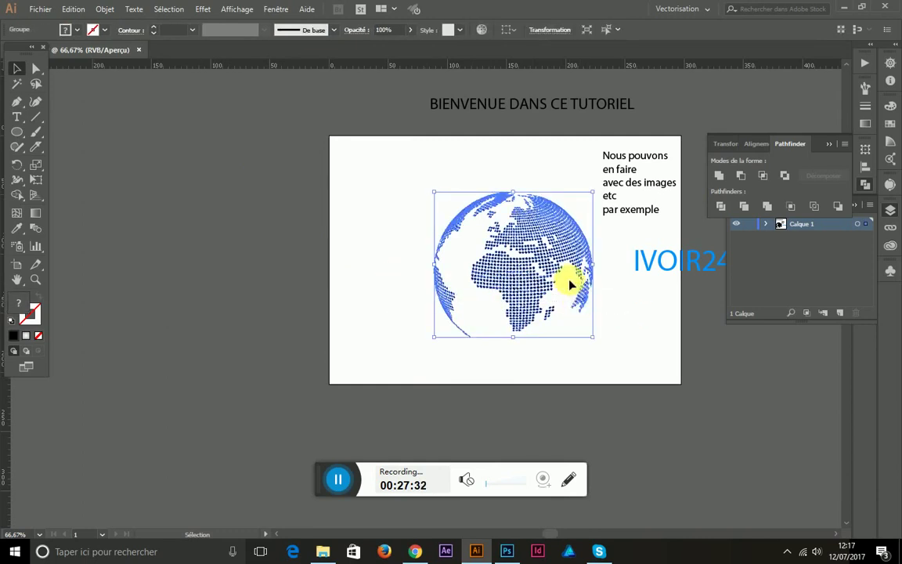
{"action": "right_click", "coordinate": [554, 260]}
{"action": "left_click", "coordinate": [601, 350]}
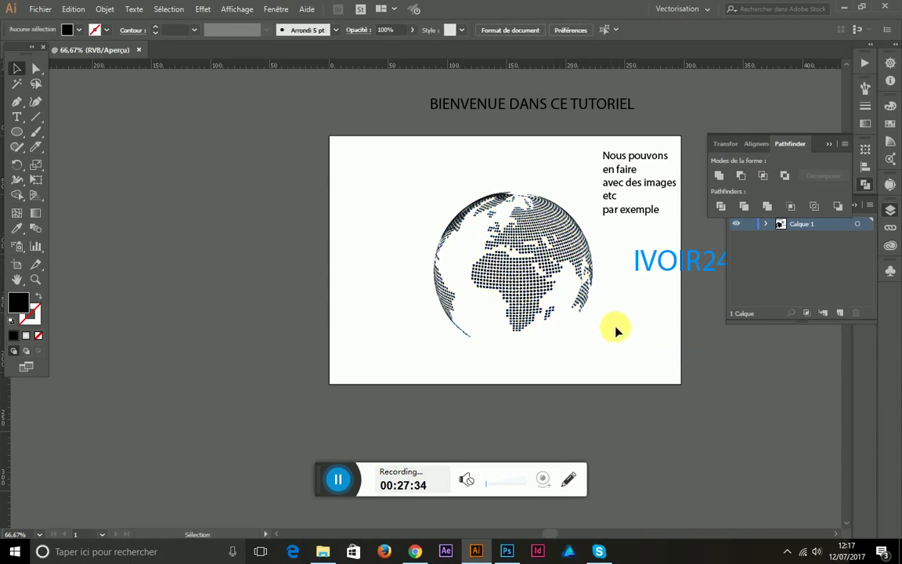
Step: Delete the globe's lower half and a stray leftover mark
{"action": "left_click_drag", "start_coordinate": [615, 328], "coordinate": [363, 278]}
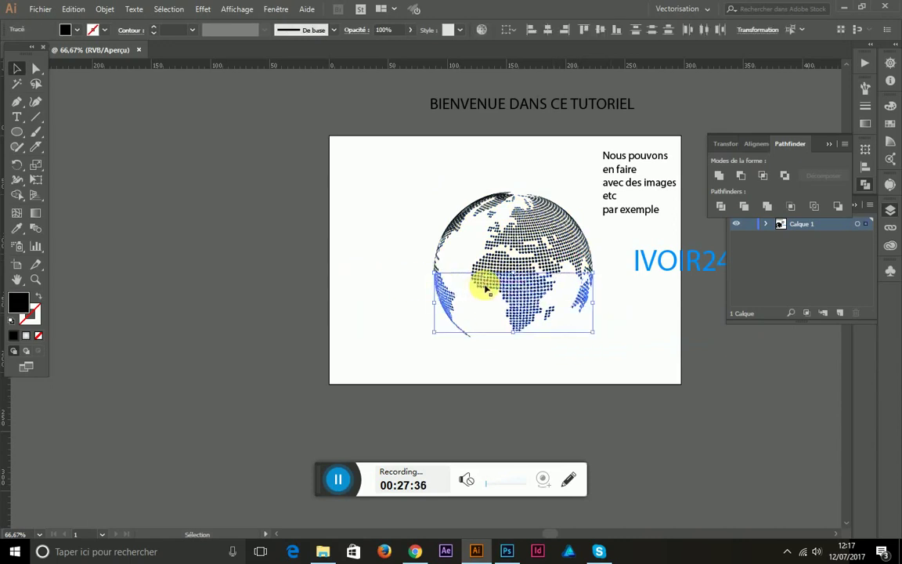
{"action": "left_click_drag", "start_coordinate": [485, 288], "coordinate": [459, 251]}
{"action": "key", "text": "Delete"}
{"action": "left_click_drag", "start_coordinate": [514, 363], "coordinate": [313, 268]}
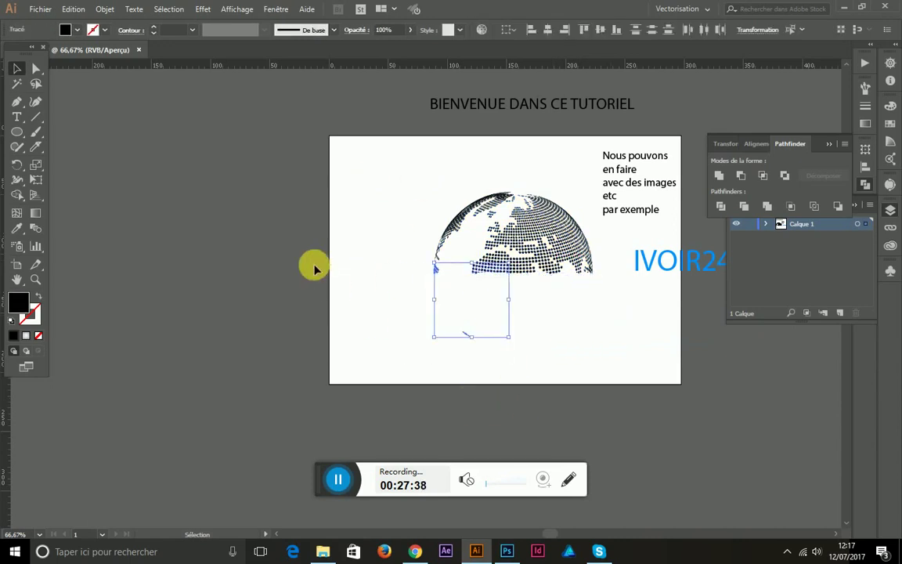
{"action": "left_click", "coordinate": [452, 315]}
{"action": "left_click_drag", "start_coordinate": [427, 307], "coordinate": [585, 420]}
{"action": "key", "text": "Delete"}
Step: Shrink the half-globe, place it above IVOIR24, and group them together
{"action": "mouse_move", "coordinate": [429, 152]}
{"action": "left_mouse_down"}
{"action": "mouse_move", "coordinate": [610, 313]}
{"action": "mouse_move", "coordinate": [593, 313]}
{"action": "mouse_move", "coordinate": [557, 255]}
{"action": "left_mouse_up"}
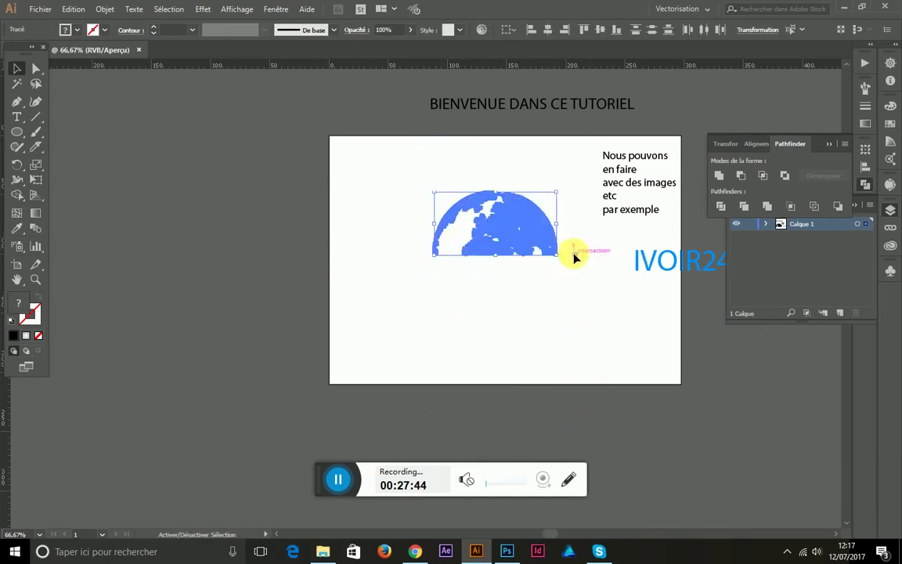
{"action": "left_click_drag", "start_coordinate": [518, 227], "coordinate": [527, 259]}
{"action": "mouse_move", "coordinate": [661, 258]}
{"action": "left_mouse_down"}
{"action": "mouse_move", "coordinate": [472, 314]}
{"action": "mouse_move", "coordinate": [487, 302]}
{"action": "left_mouse_up"}
{"action": "left_click", "coordinate": [642, 266]}
{"action": "left_click_drag", "start_coordinate": [445, 179], "coordinate": [571, 296]}
{"action": "right_click", "coordinate": [498, 272]}
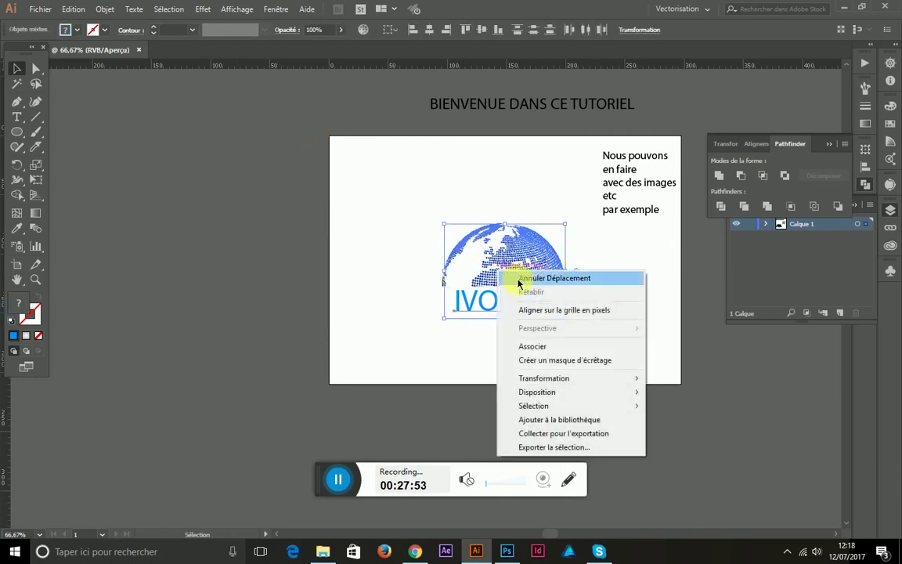
{"action": "left_click", "coordinate": [543, 347]}
{"action": "left_click", "coordinate": [618, 286]}
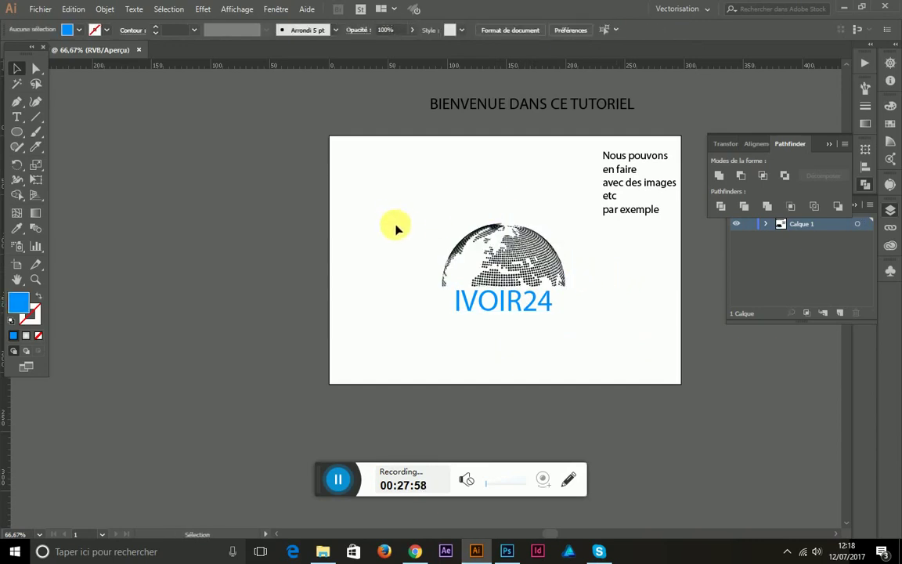
Step: Move IVOIR24 below the globe and group the half-globe pieces
{"action": "left_click_drag", "start_coordinate": [585, 293], "coordinate": [529, 232]}
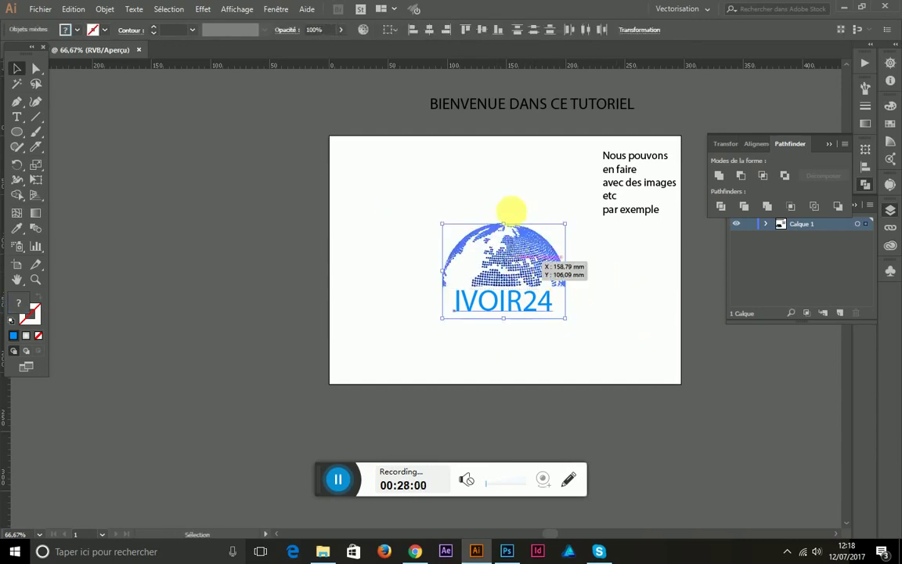
{"action": "left_click", "coordinate": [509, 207]}
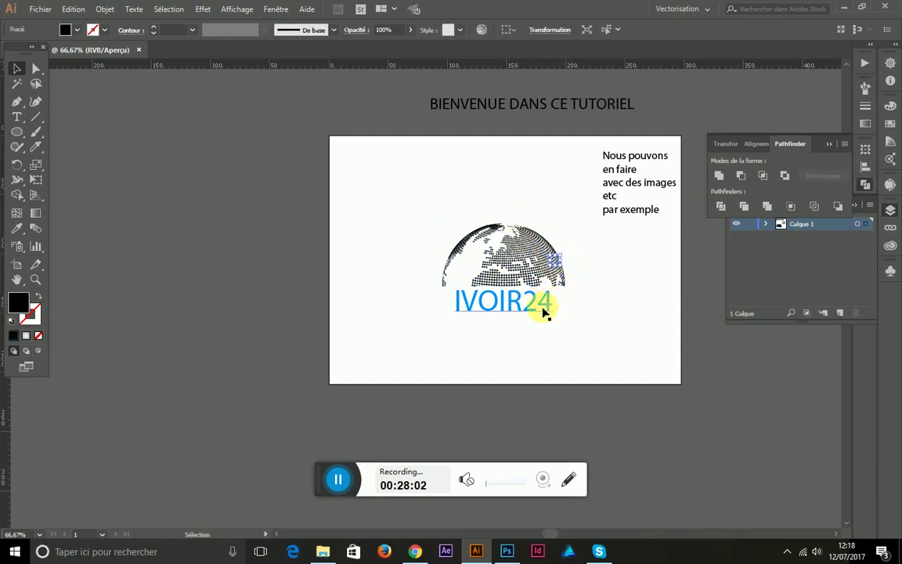
{"action": "left_click_drag", "start_coordinate": [544, 305], "coordinate": [606, 348]}
{"action": "left_click_drag", "start_coordinate": [570, 303], "coordinate": [342, 221]}
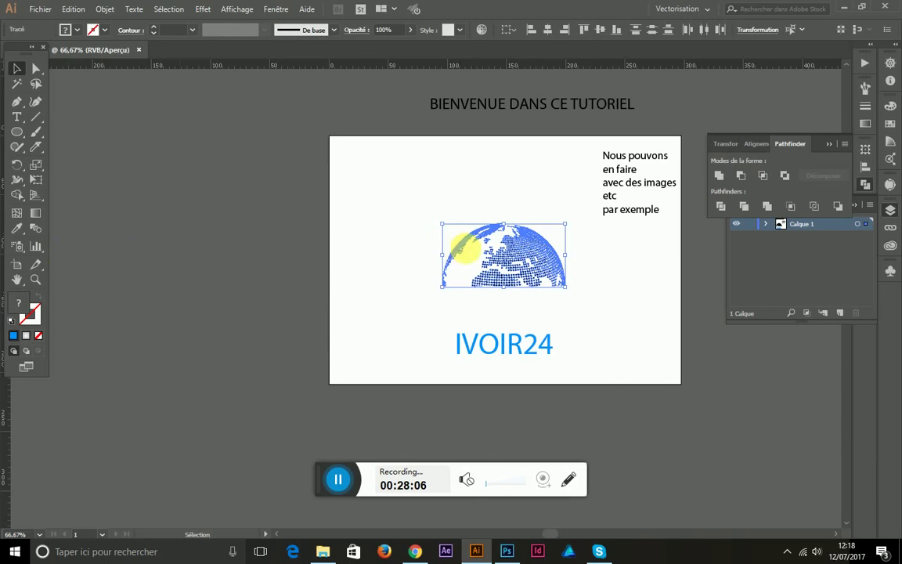
{"action": "right_click", "coordinate": [470, 249]}
{"action": "left_click", "coordinate": [507, 325]}
Step: Color the half-globe with the text's blue using the Eyedropper, then tuck IVOIR24 beneath it
{"action": "left_click", "coordinate": [16, 228]}
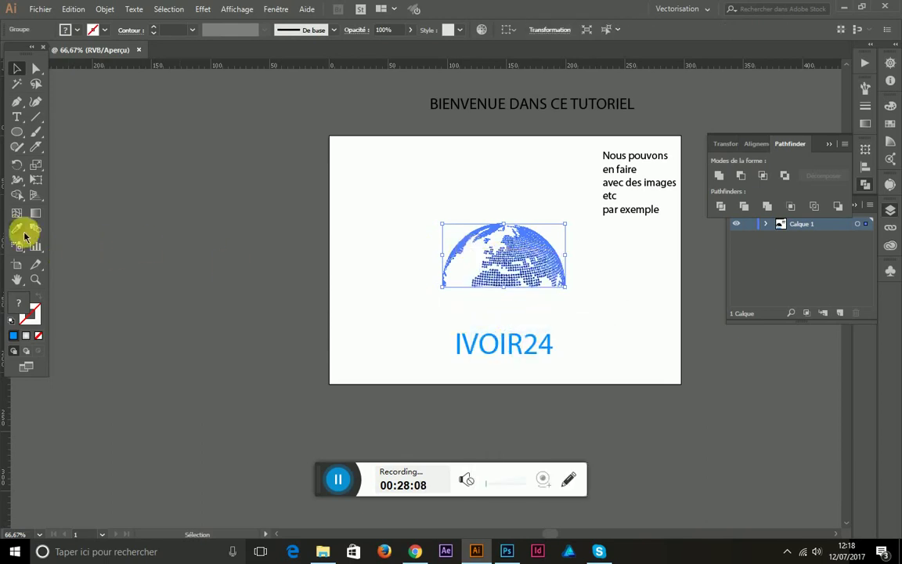
{"action": "left_click", "coordinate": [464, 343]}
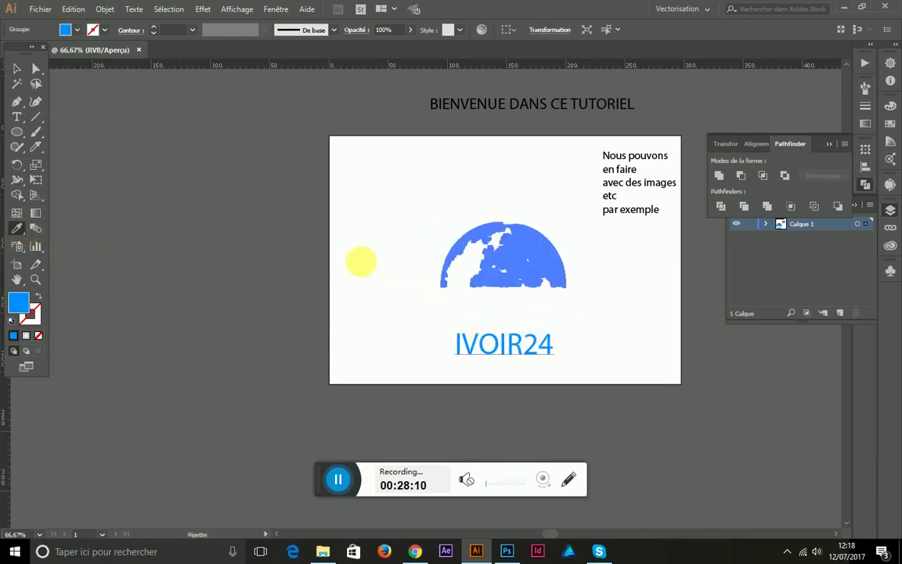
{"action": "left_click", "coordinate": [19, 70]}
{"action": "key", "text": "ctrl+z"}
{"action": "left_click", "coordinate": [391, 188]}
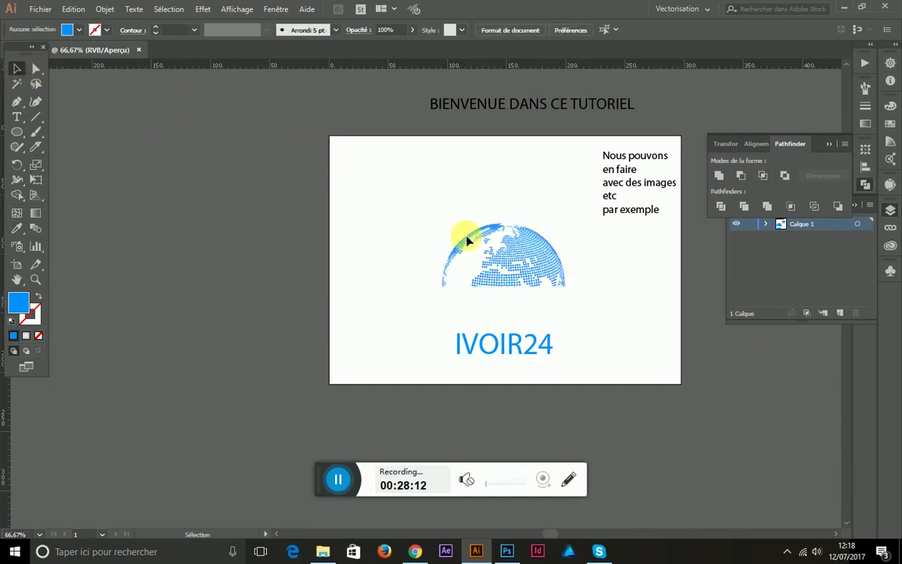
{"action": "left_click_drag", "start_coordinate": [511, 349], "coordinate": [509, 302]}
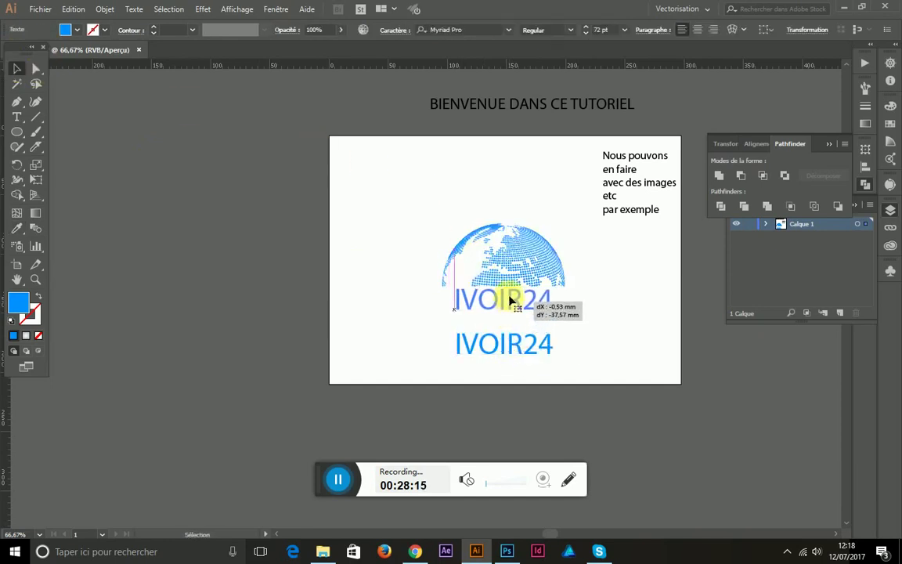
{"action": "left_click", "coordinate": [503, 188]}
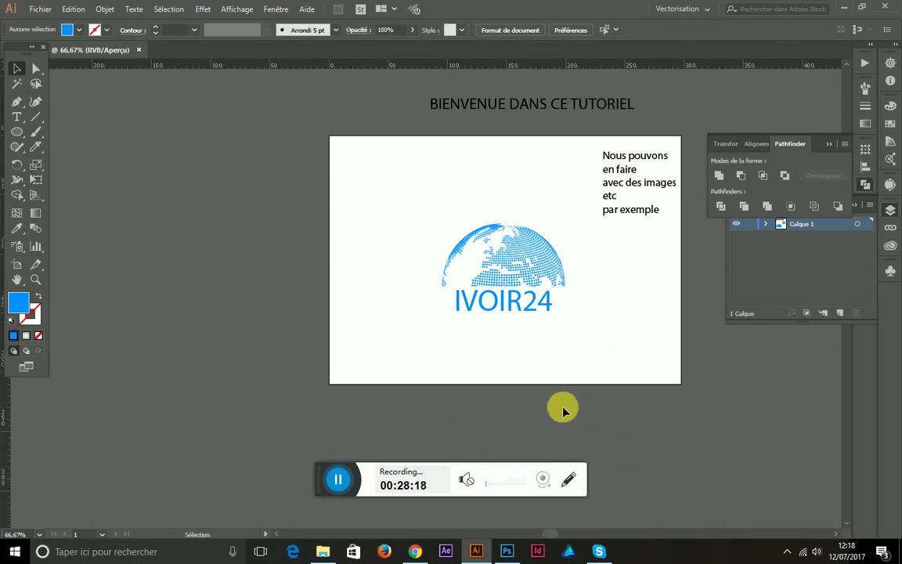
Step: Replace the caption with 'Merci d'avoir suivi la vidéo à bientot pour de meilleurs vidéos'
{"action": "double_click", "coordinate": [626, 210]}
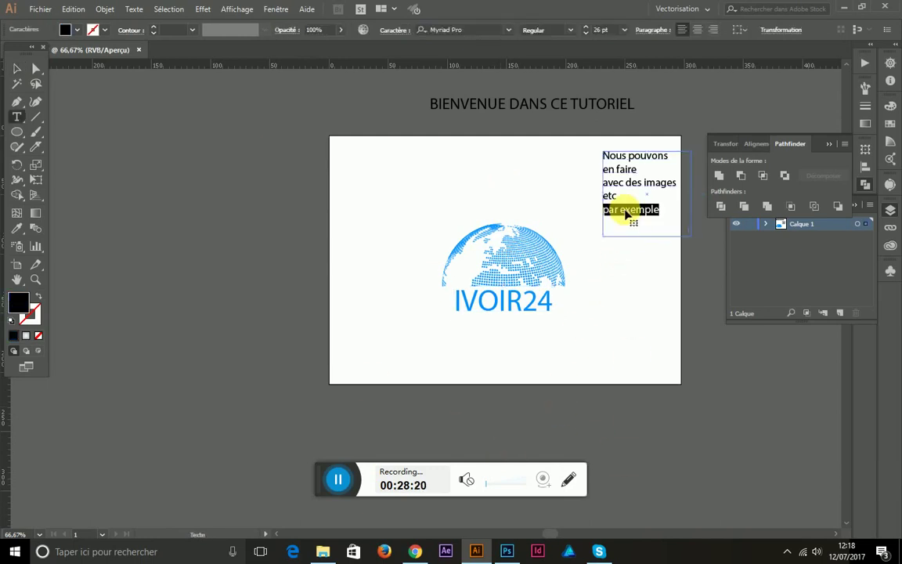
{"action": "left_click_drag", "start_coordinate": [666, 223], "coordinate": [564, 142]}
{"action": "type", "text": "M"}
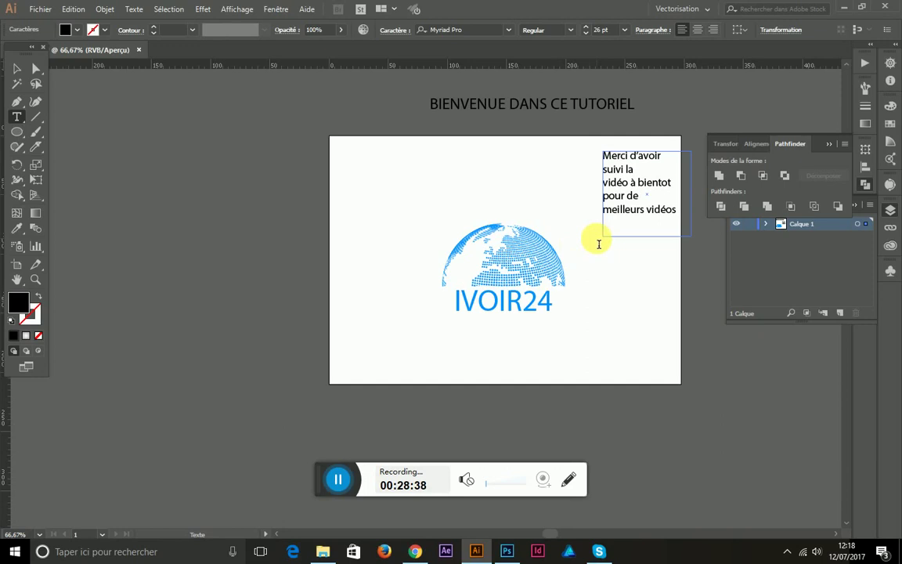
Step: Select the BIENVENUE DANS CE TUTORIEL title text and begin retyping it as 'Merci d…'
{"action": "left_click", "coordinate": [16, 69]}
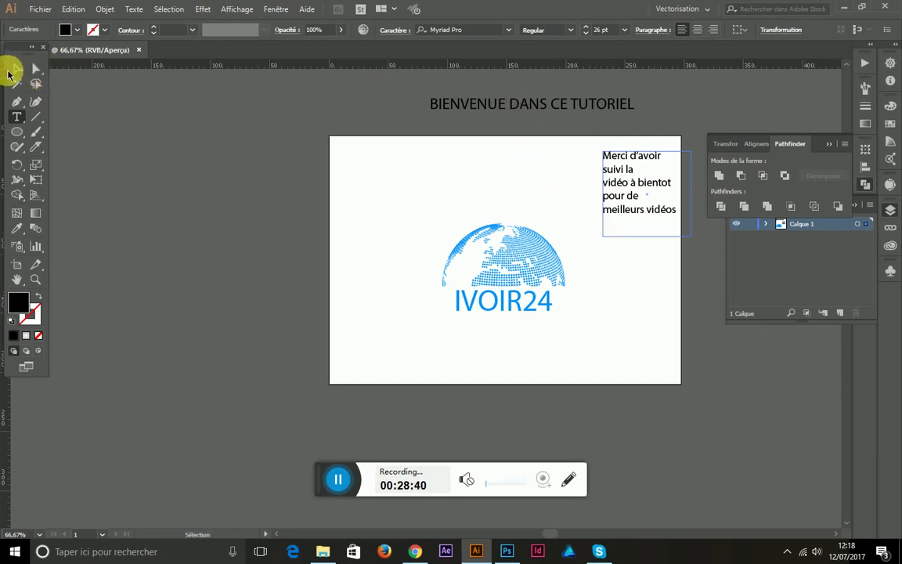
{"action": "left_click", "coordinate": [464, 103]}
{"action": "double_click", "coordinate": [465, 106]}
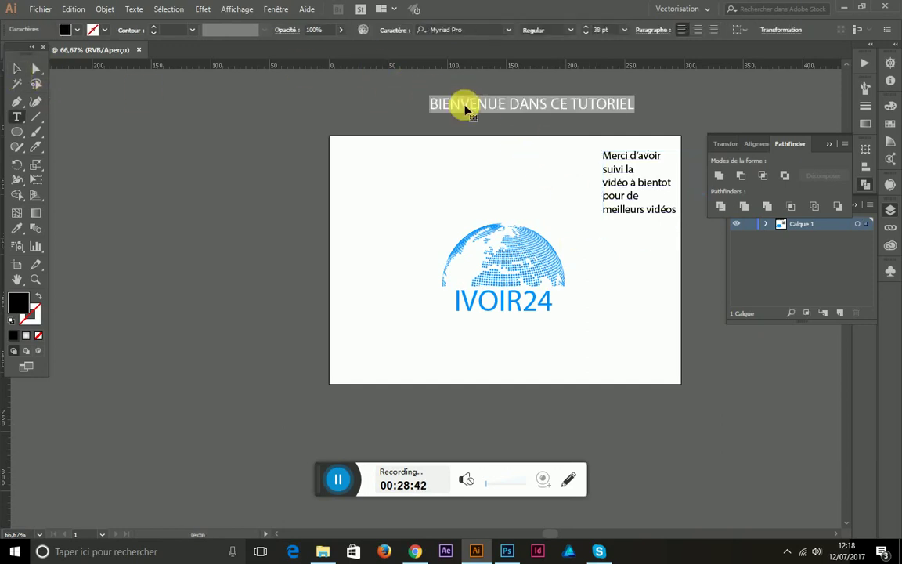
{"action": "type", "text": "Merci d"}
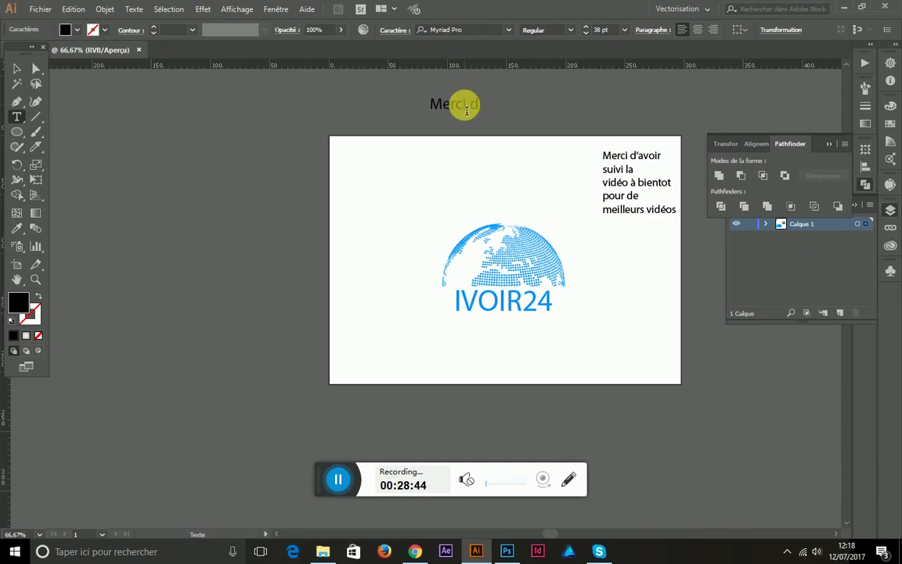